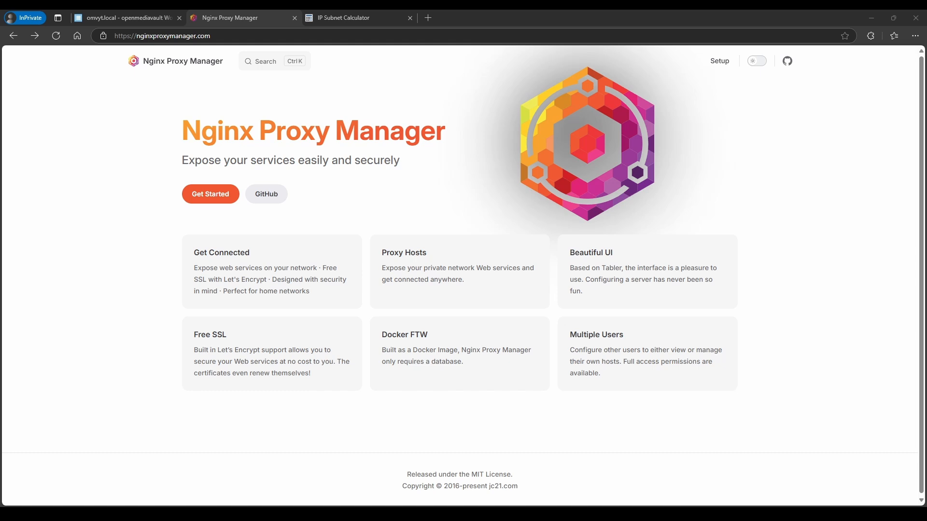
In openmediavault, go to Services > Compose > Networks and select the local-network entry
left_click(126, 17)
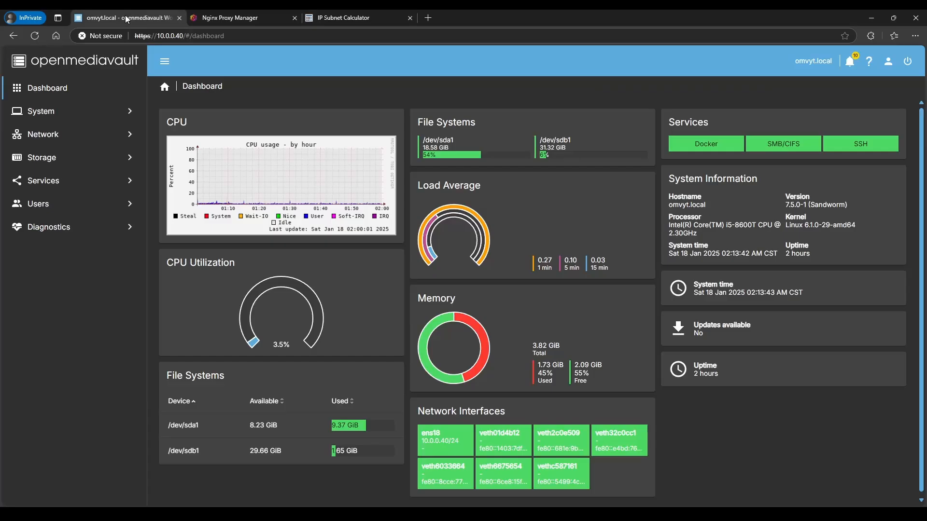
left_click(54, 184)
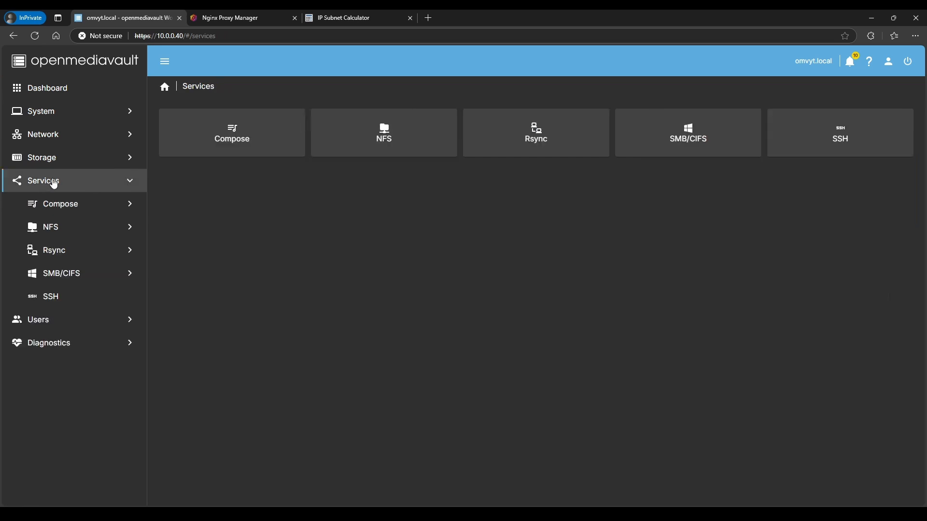
left_click(229, 146)
left_click(704, 148)
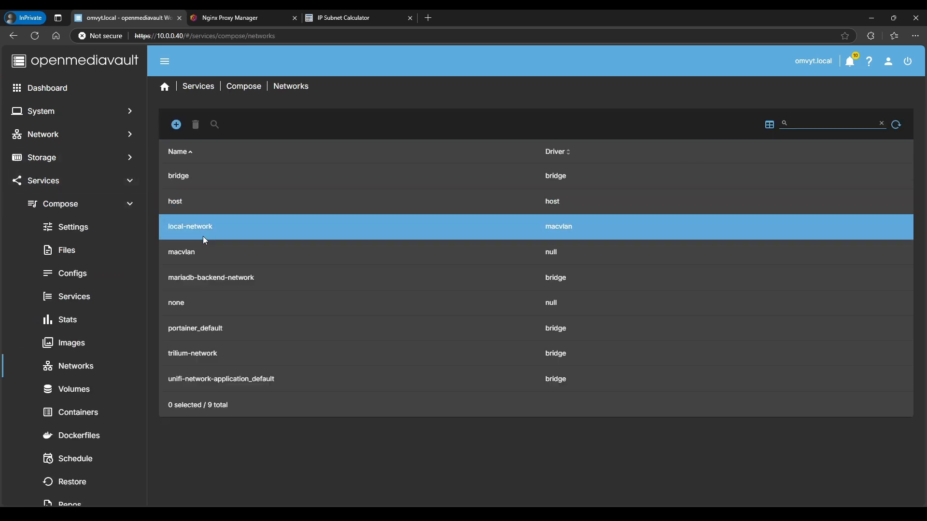
left_click(204, 239)
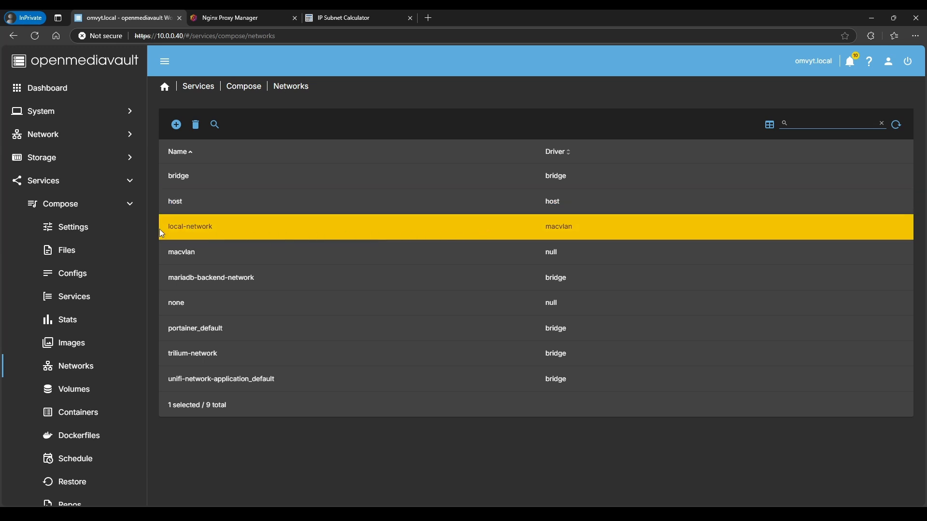
Start a new network named local-network with macvlan driver and parent interface ens18
left_click(177, 127)
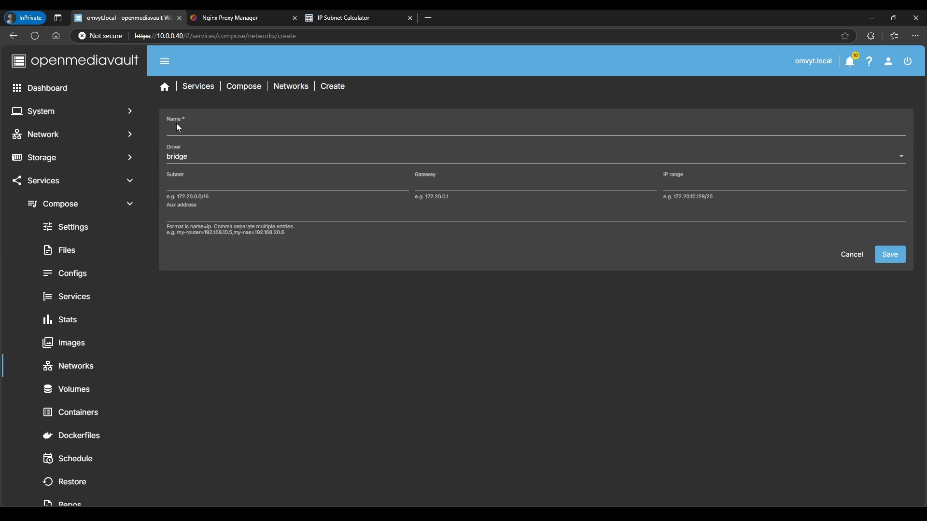
left_click(188, 161)
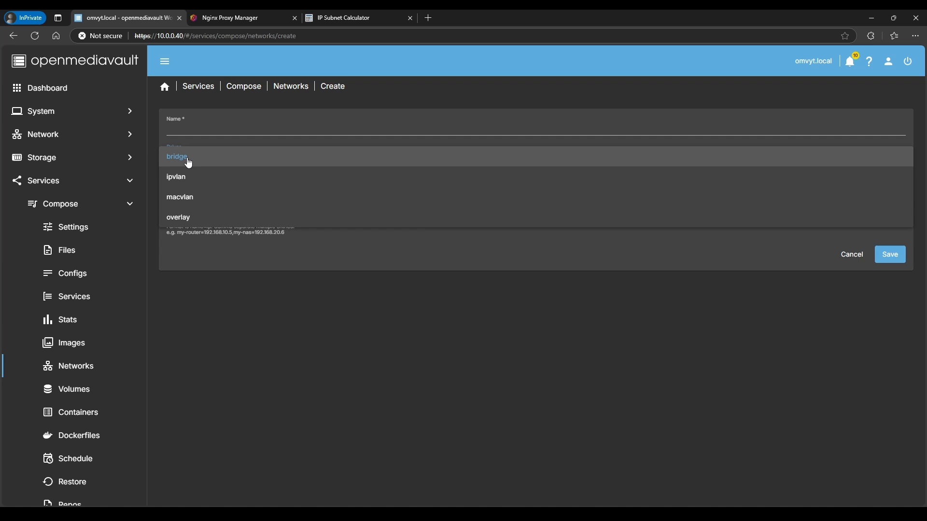
left_click(182, 200)
left_click(198, 128)
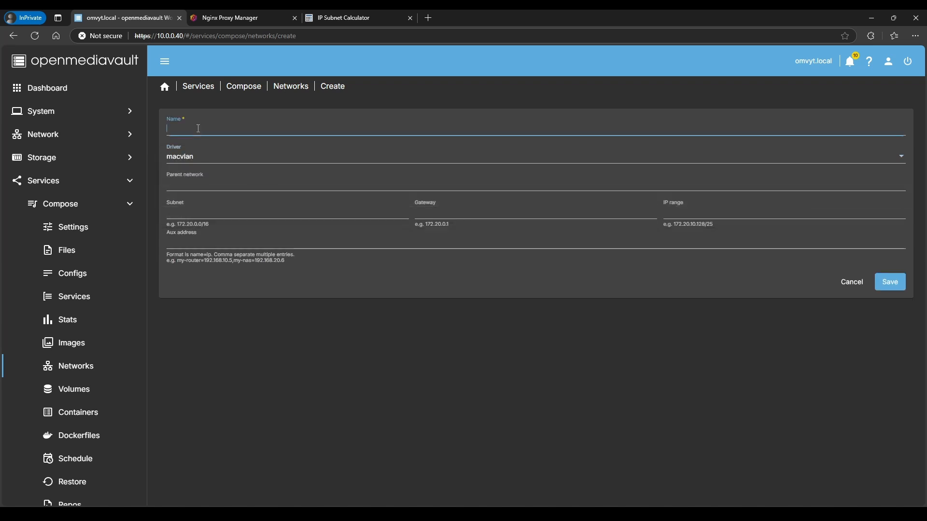
type("local-network")
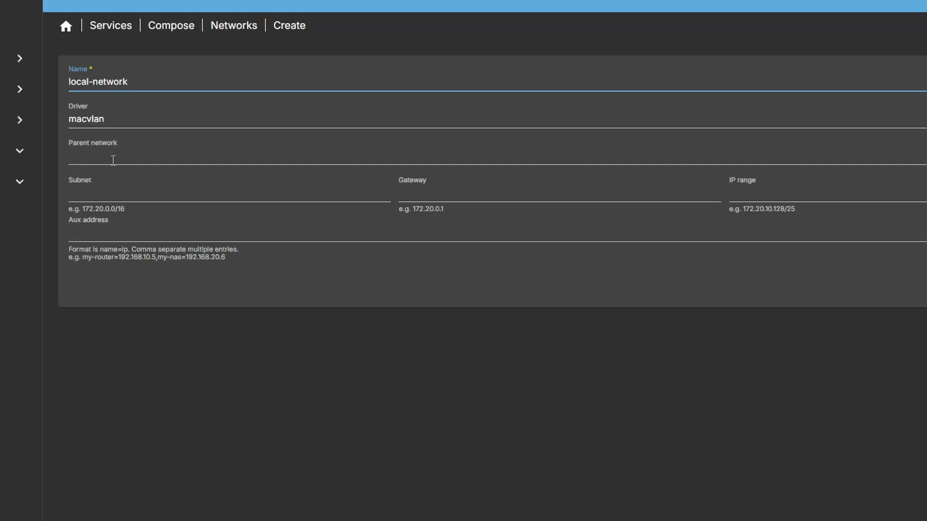
left_click(128, 161)
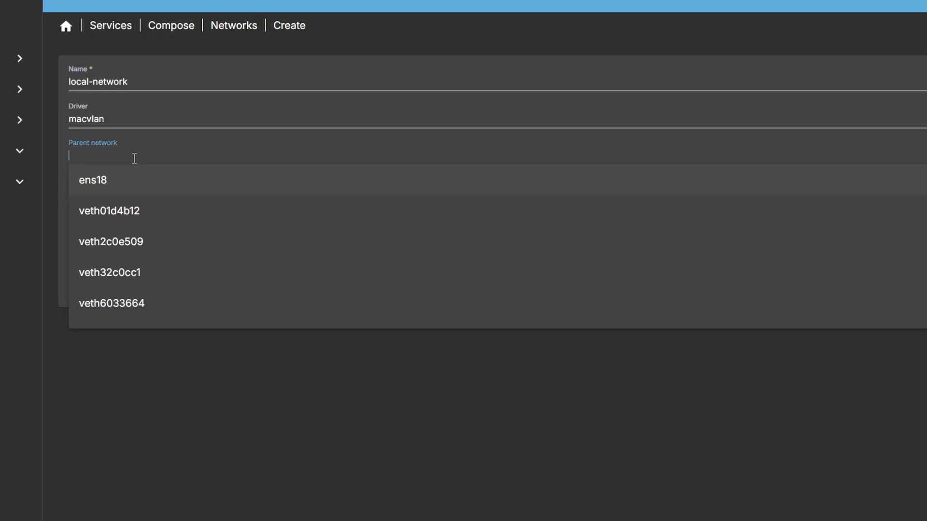
left_click(114, 183)
Enter subnet 10.0.0.0/24, then bring up Command Prompt from the taskbar
left_click(119, 195)
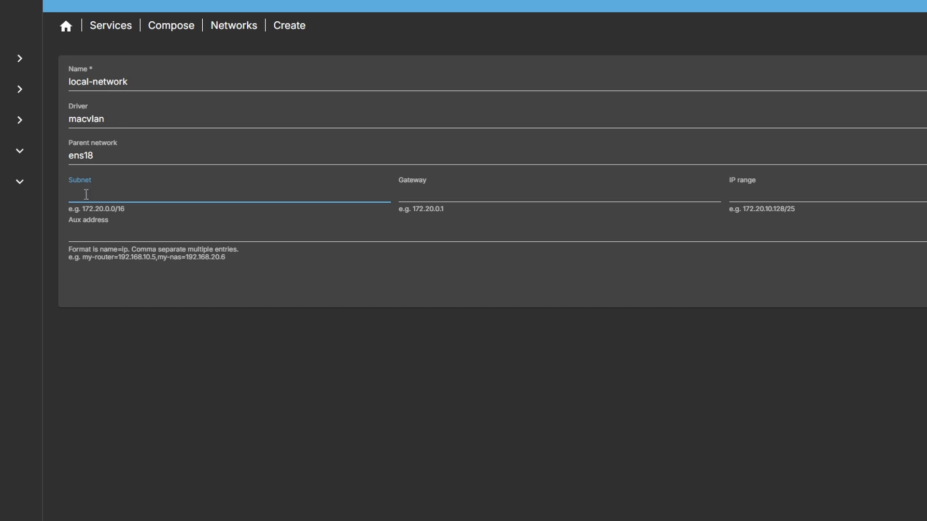
type("10.0.0.0/24")
double_click(98, 193)
left_click_drag(111, 209, 126, 210)
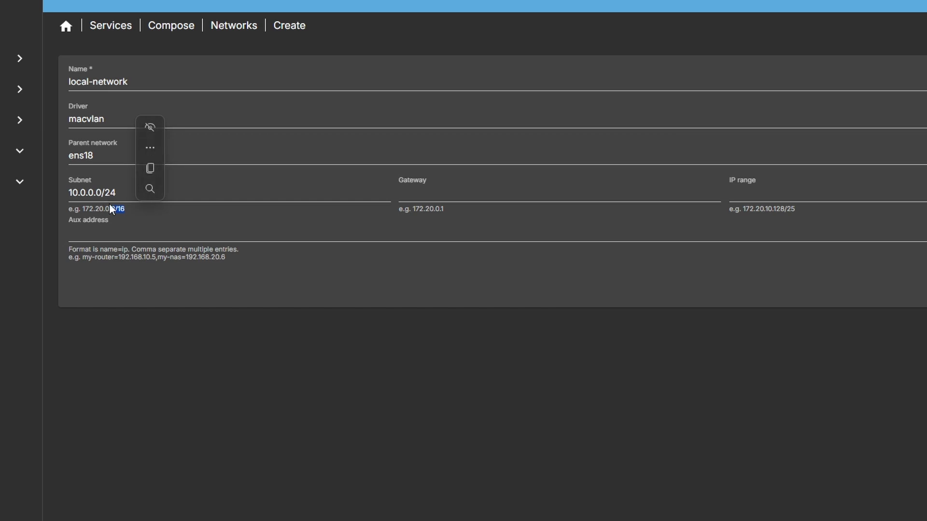
left_click(125, 195)
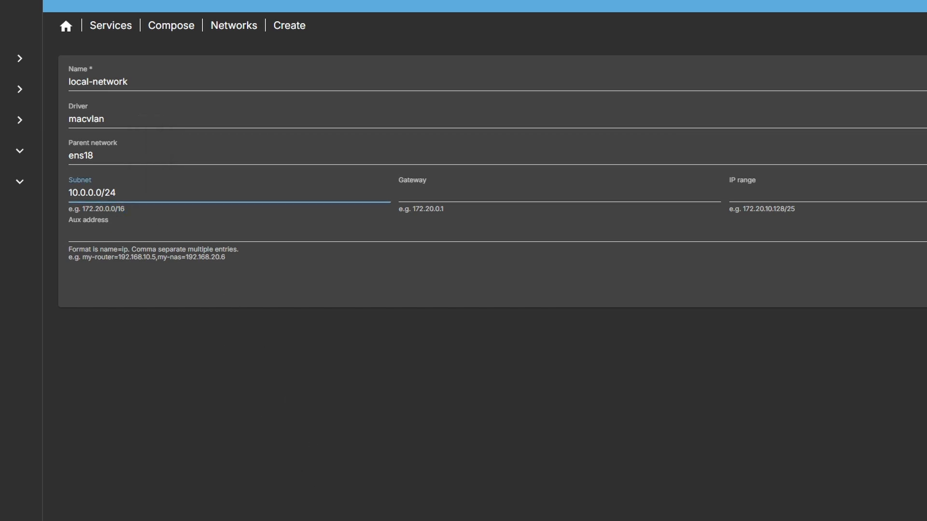
left_click(372, 519)
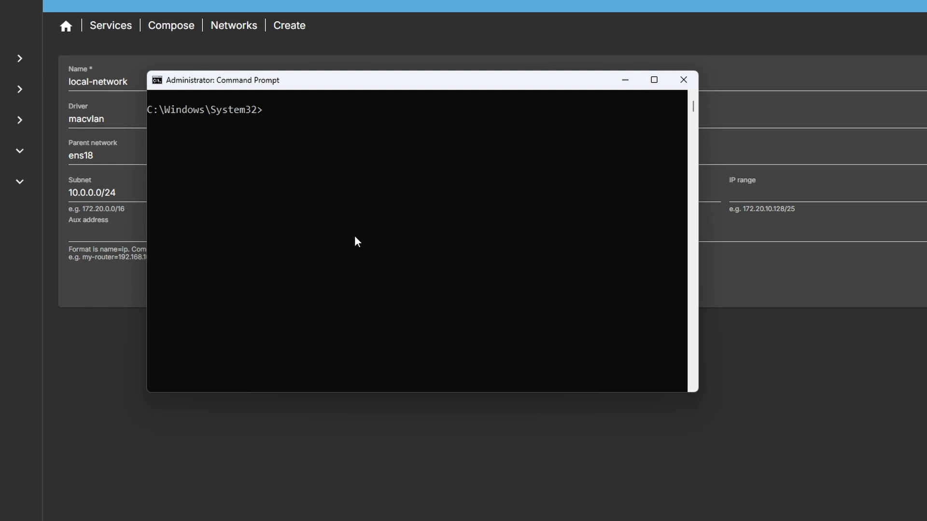
Run ipconfig and read the adapter's 255.255.255.0 mask and 10.0.0.1 default gateway
type("ipconfig")
key("Return")
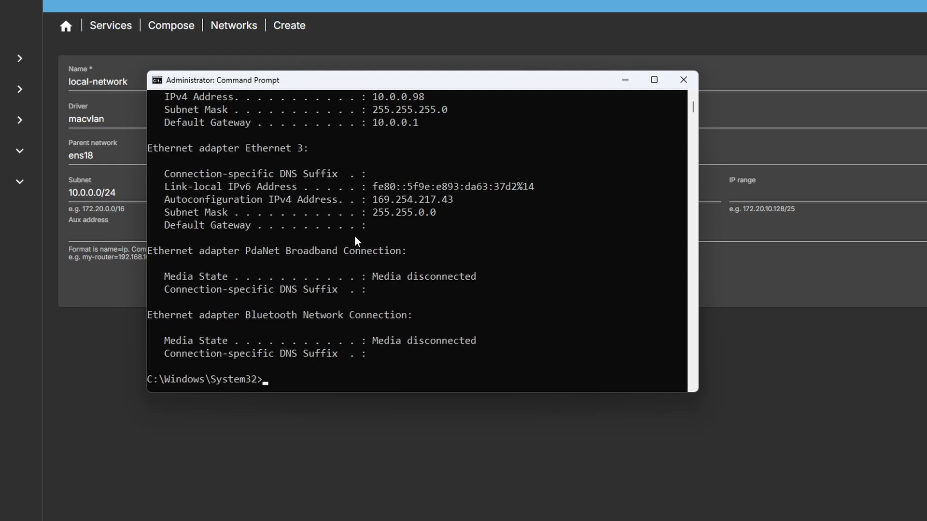
scroll(355, 237, "up", 1)
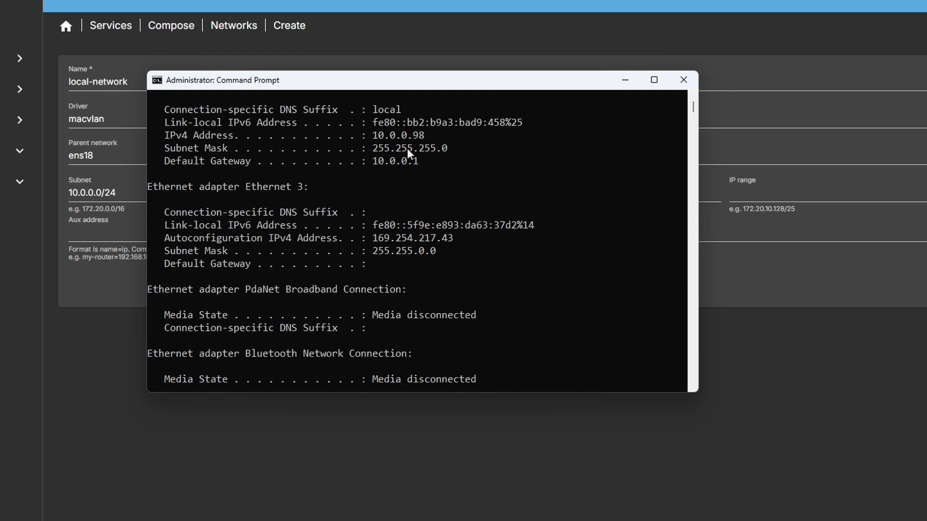
Fill in gateway 10.0.0.1 on the local-network form
left_click(624, 81)
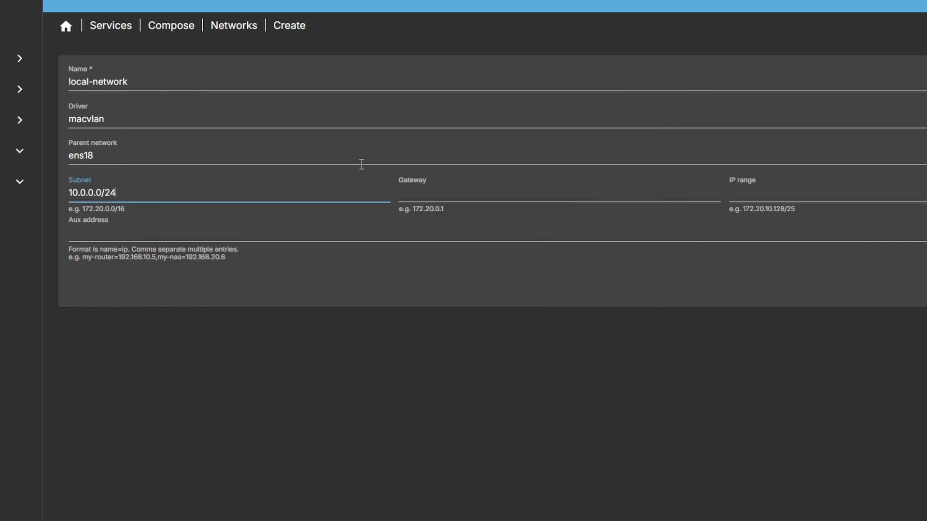
left_click(432, 195)
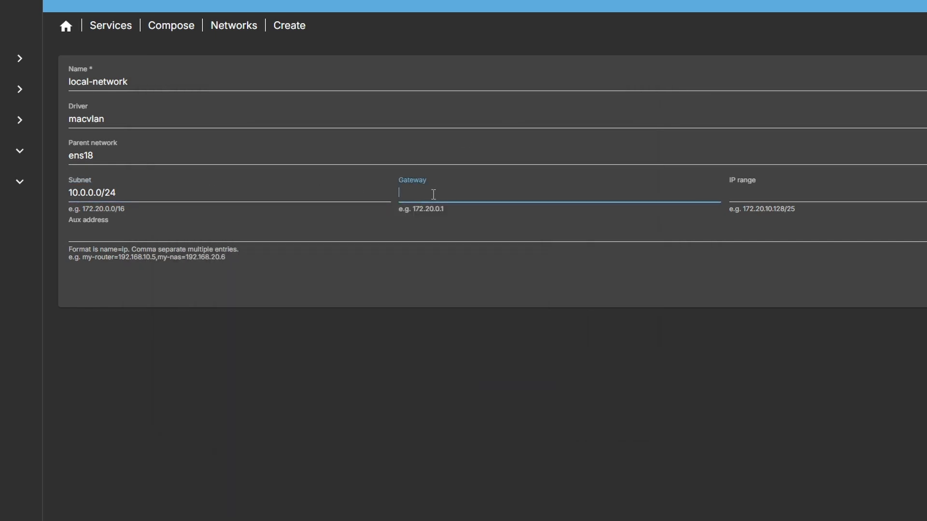
type("10.0.0.1")
left_click(770, 191)
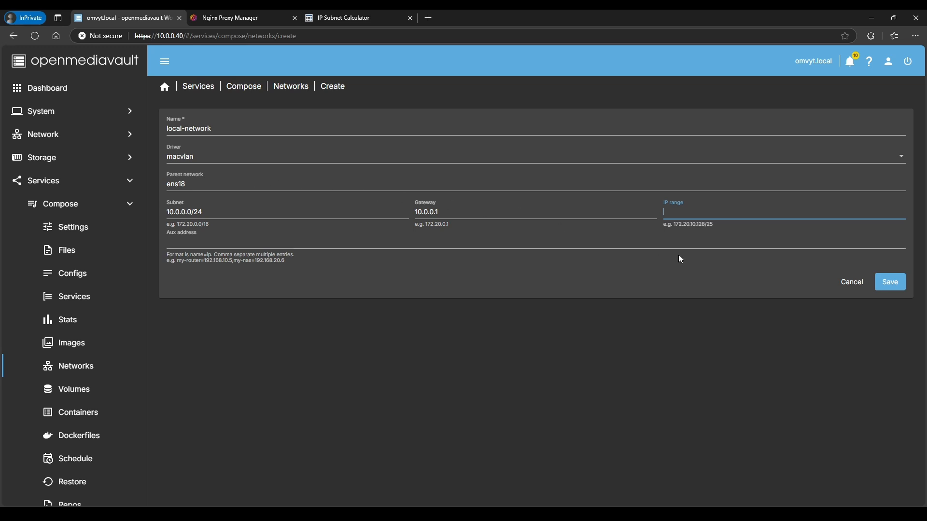
Discard the unsaved local-network and begin a fresh network form
left_click(851, 287)
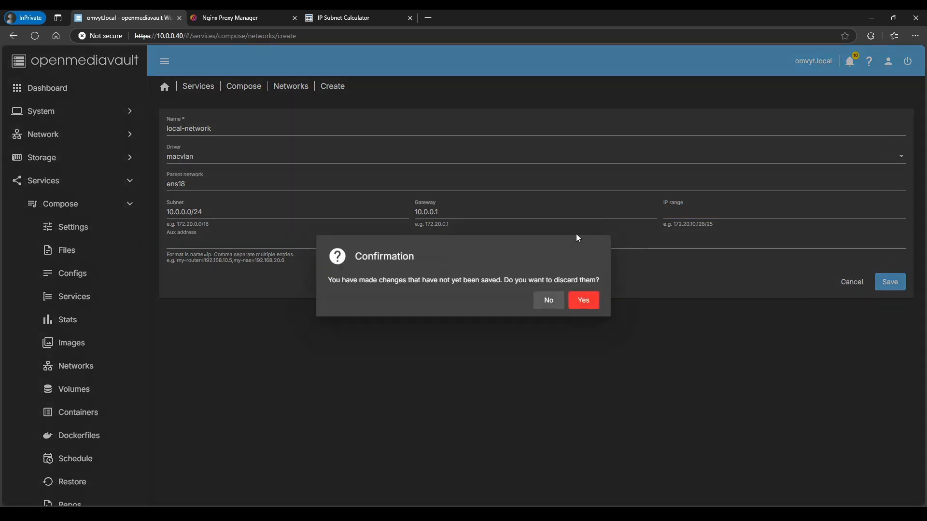
left_click(586, 303)
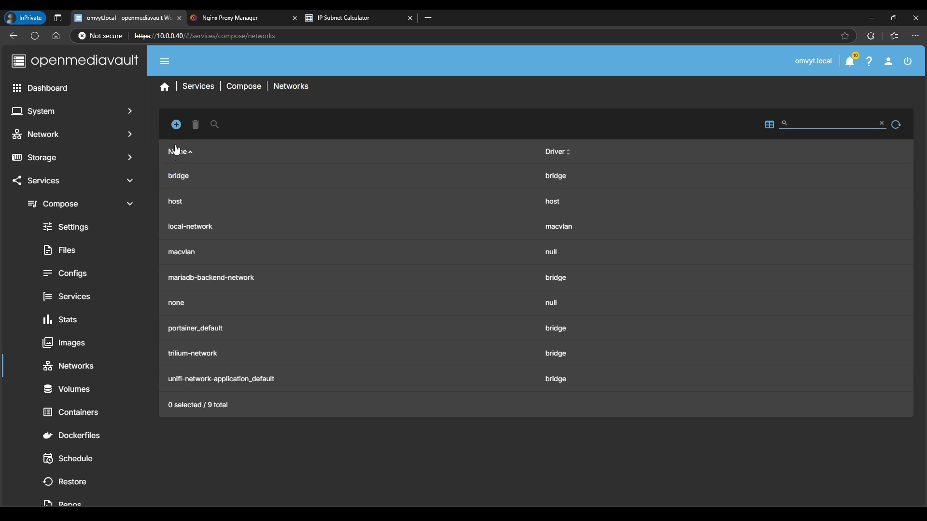
left_click(176, 124)
Enter name proxy-network, subnet 172.1.0.0/24, gateway 172.1.0.1 and IP range 172.1.0.0/26
left_click(208, 132)
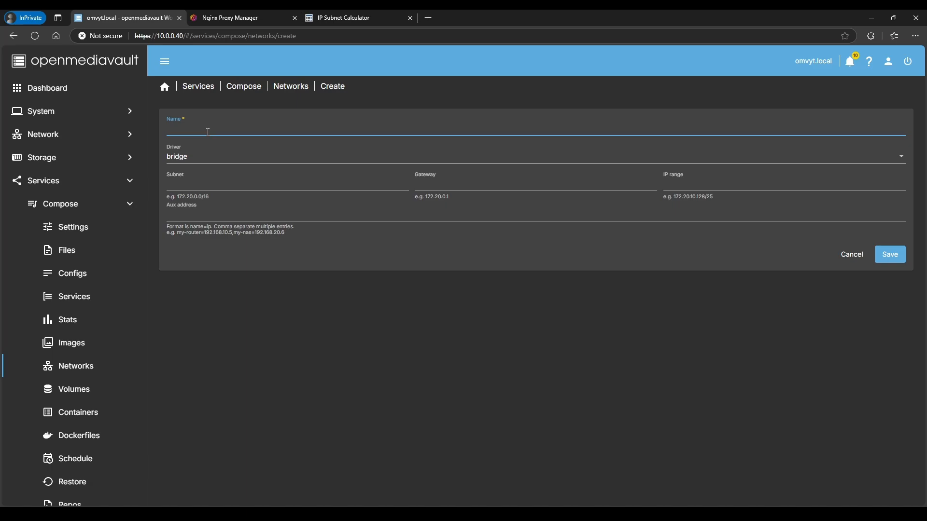
type("proxy-ne")
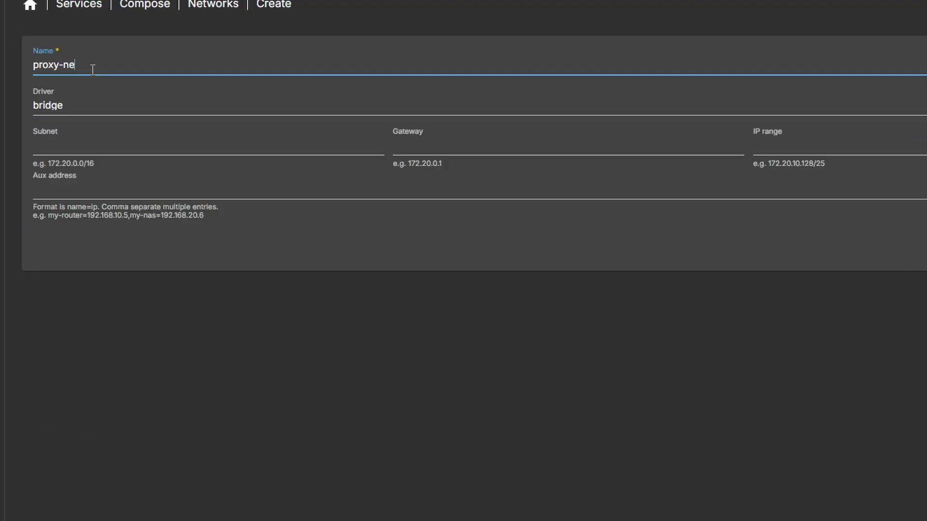
type("twork")
left_click(67, 144)
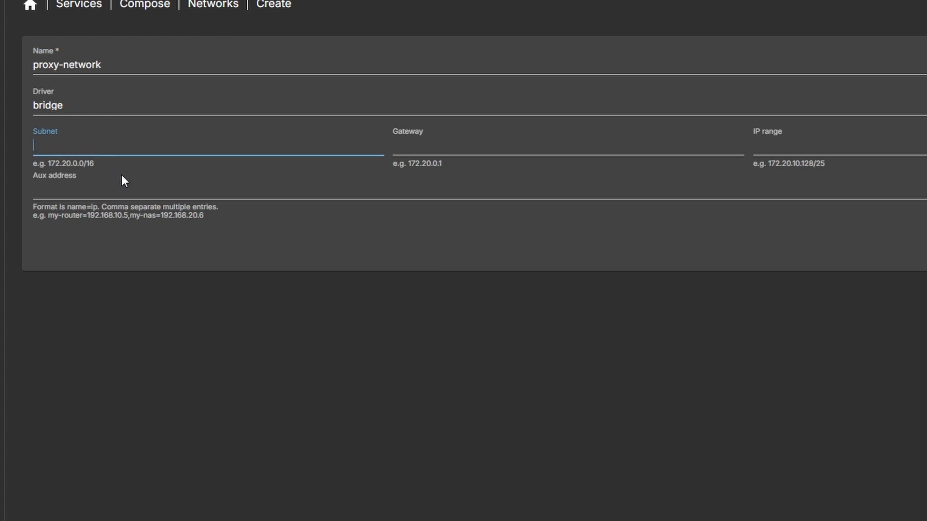
type("172.1.0.0/24")
left_click(462, 140)
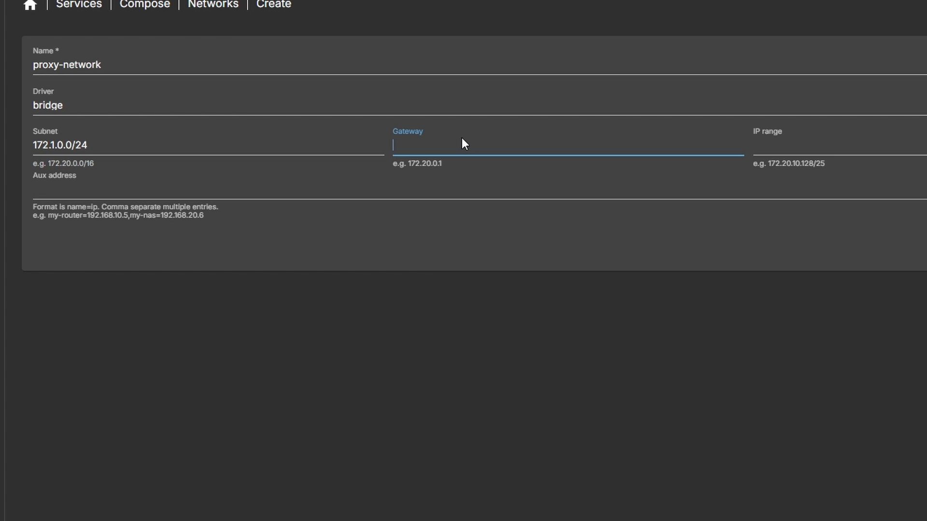
type("172.1.0.1")
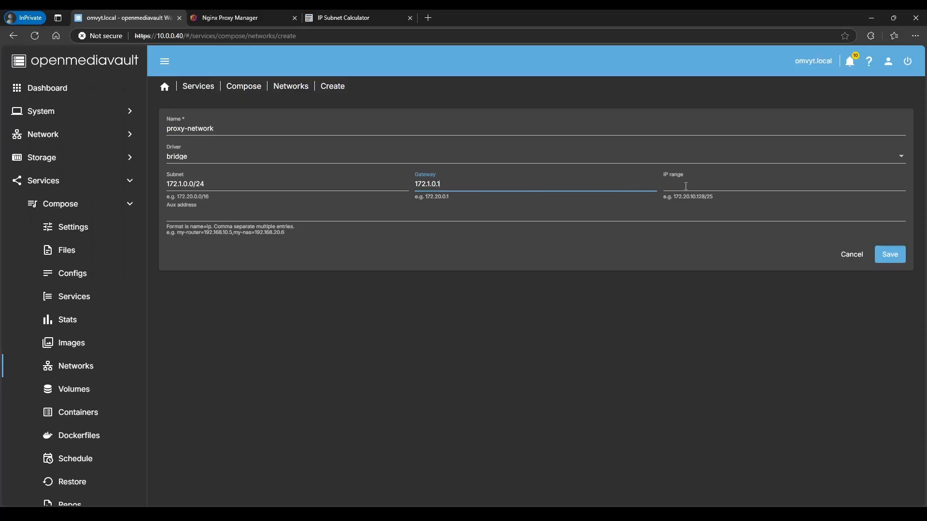
left_click(691, 183)
type("172.")
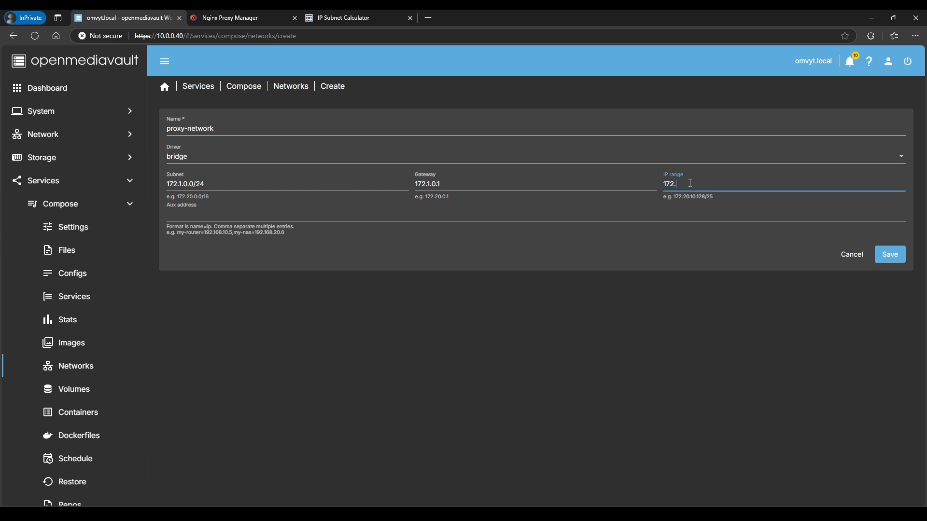
type("1.0.0/26")
Check the subnet calculator's 172.1.0.0/26 result showing 62 usable hosts
left_click_drag(705, 185, 664, 187)
left_click(333, 20)
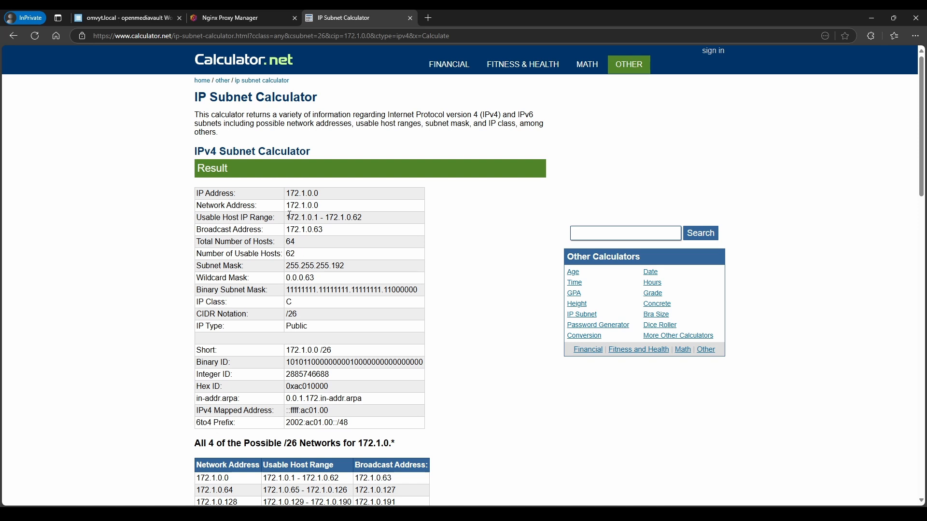
left_click_drag(286, 194, 319, 194)
left_click(289, 202)
left_click_drag(303, 319, 286, 315)
left_click(304, 217)
double_click(289, 254)
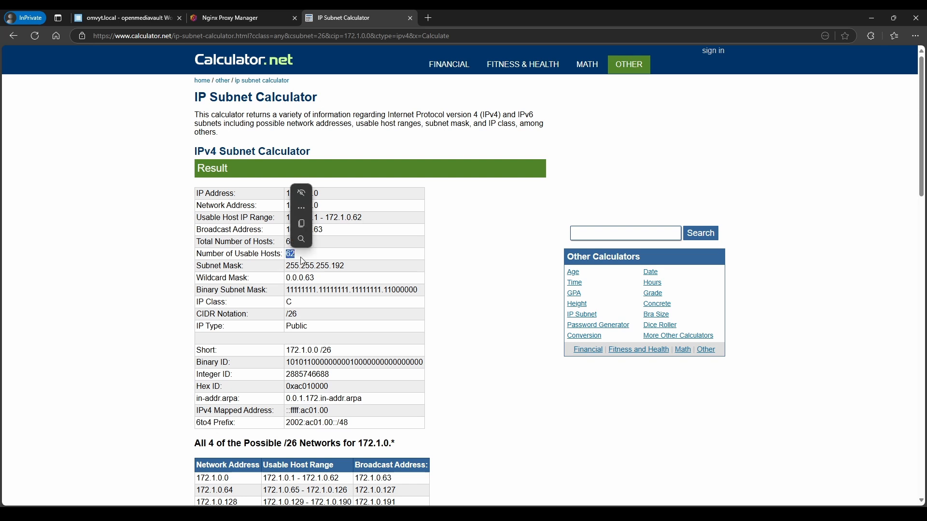
left_click(304, 260)
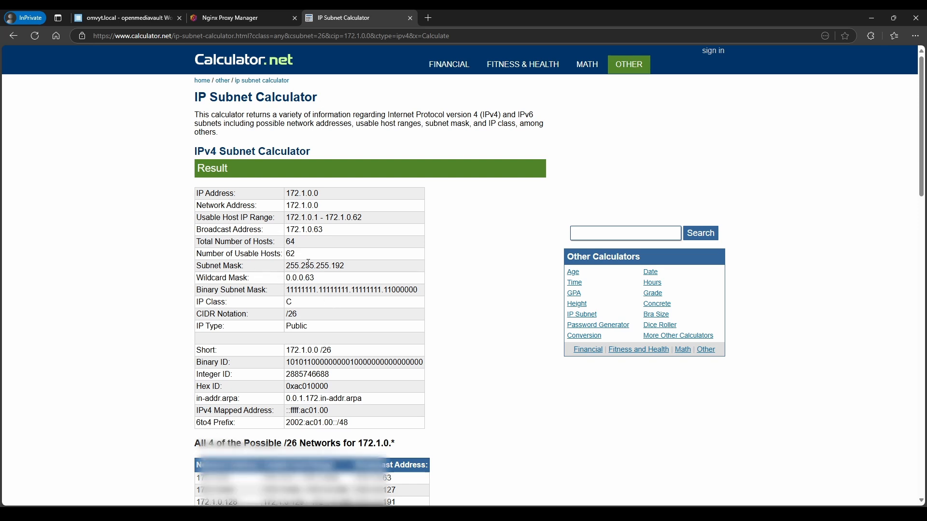
scroll(314, 265, "down", 2)
scroll(315, 268, "down", 3)
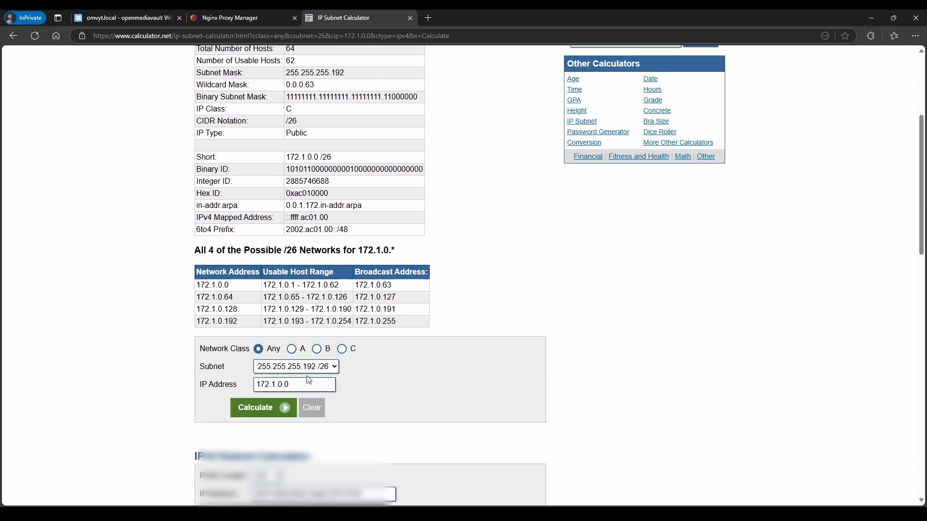
Recalculate with mask 255.255.255.0 /24, giving 254 usable hosts
left_click(335, 368)
left_click(290, 213)
left_click(257, 409)
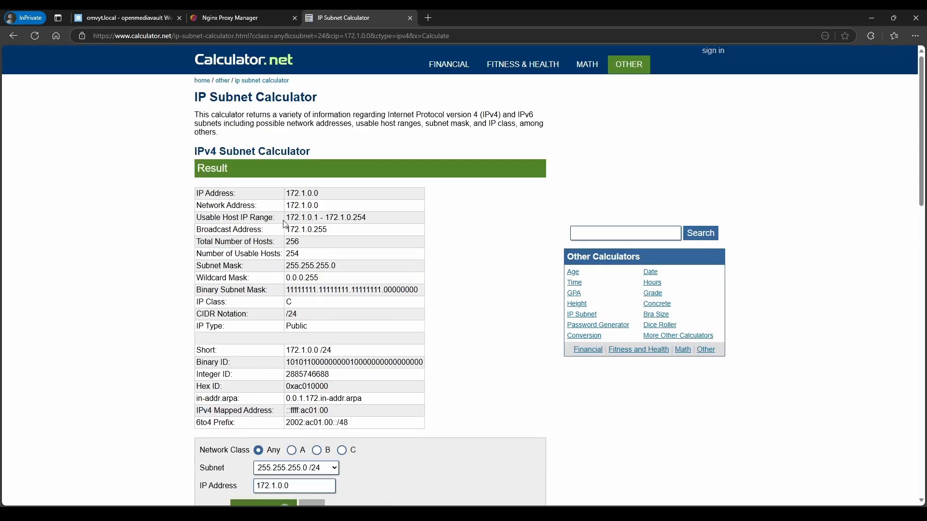
double_click(294, 255)
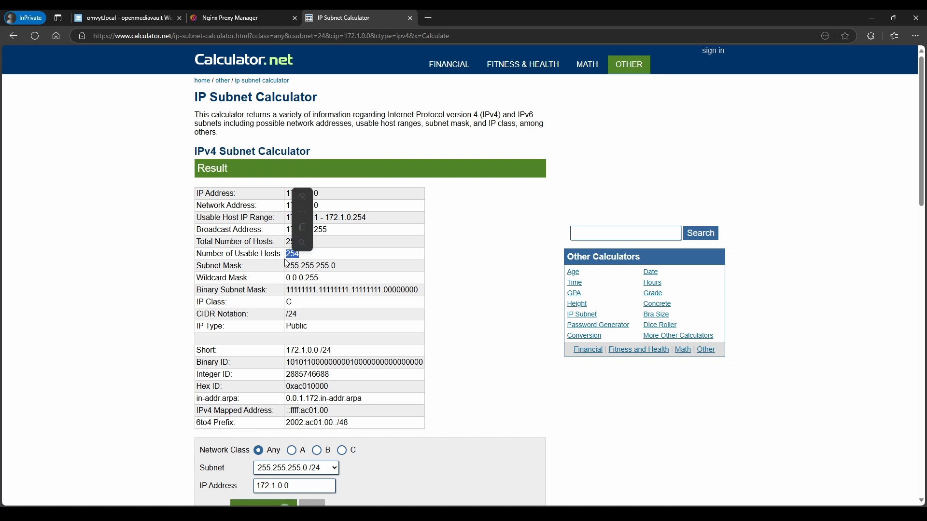
left_click(313, 258)
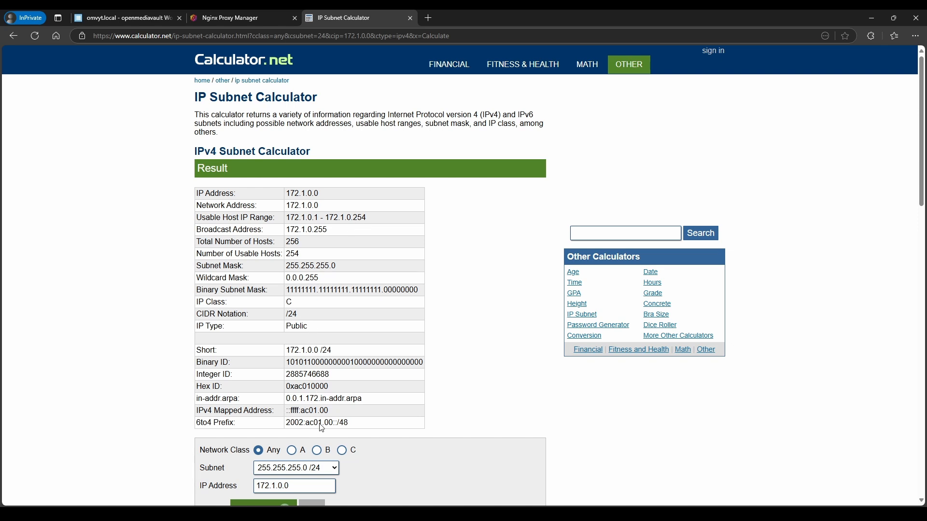
Recalculate with mask 255.255.255.192 /26, confirming 62 usable hosts
left_click(307, 467)
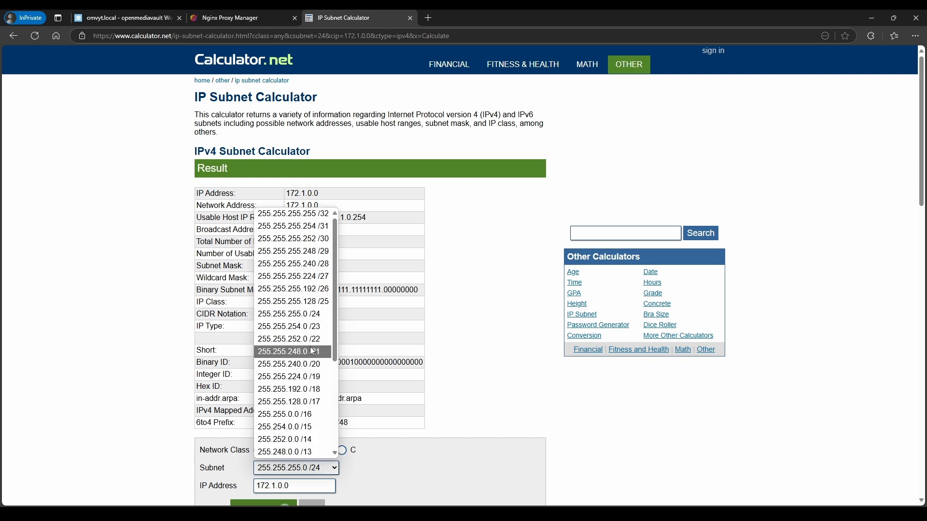
left_click(312, 289)
scroll(306, 438, "down", 1)
left_click(275, 457)
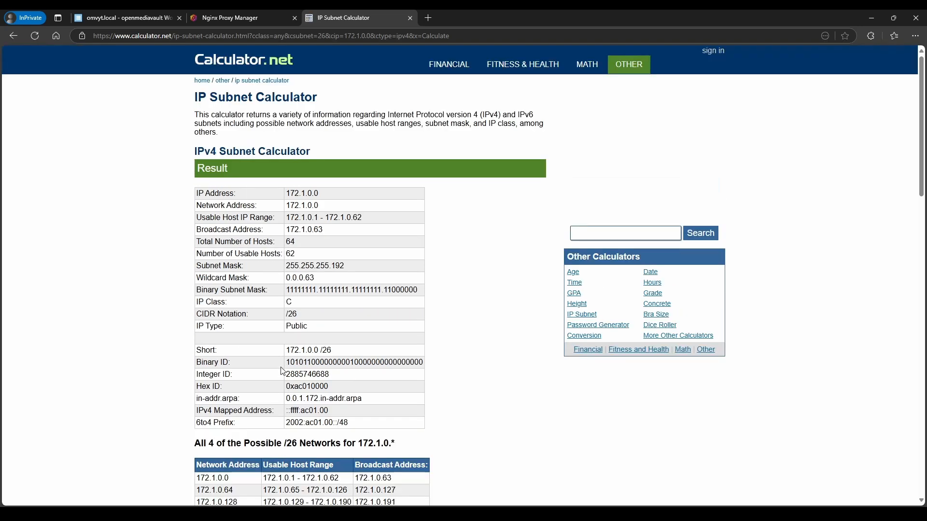
left_click_drag(295, 255, 286, 257)
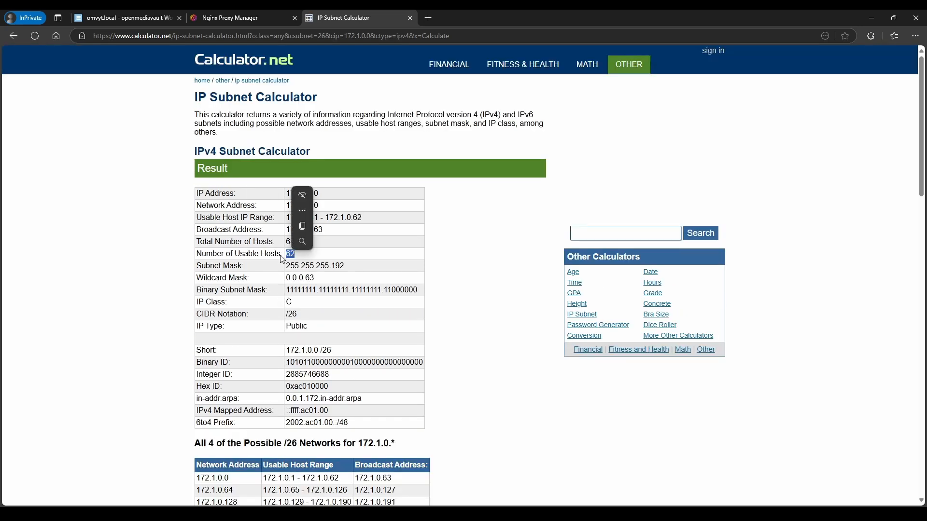
left_click(238, 213)
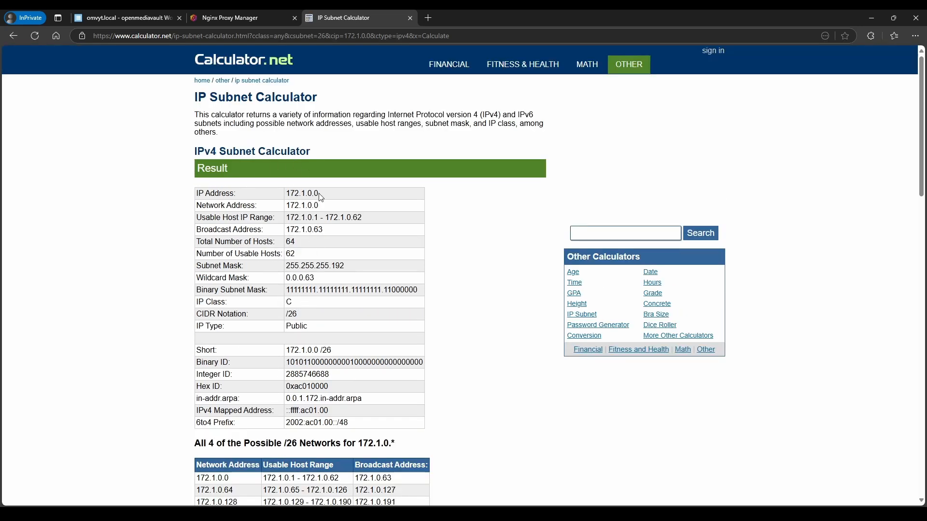
left_click_drag(298, 314, 286, 316)
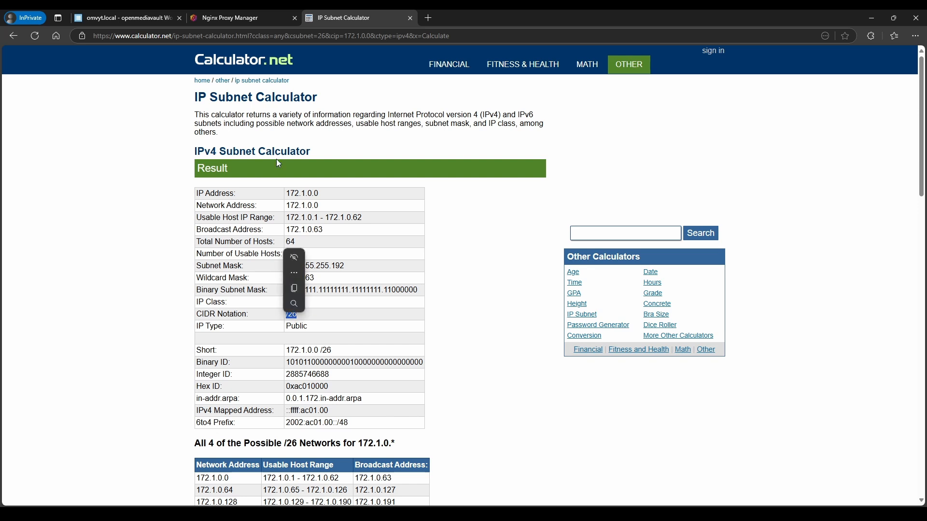
Save the proxy-network bridge network with its 172.1.0.0/26 IP range
left_click(144, 19)
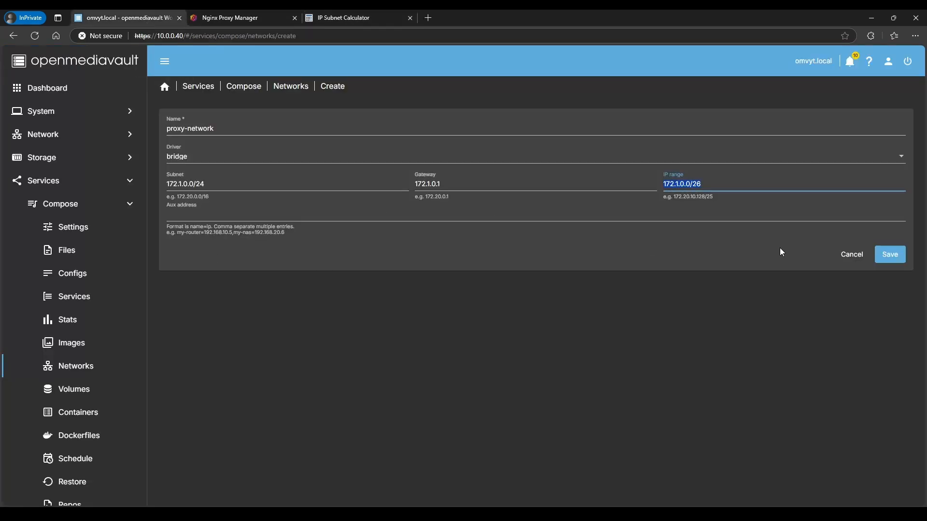
left_click(808, 260)
left_click(888, 260)
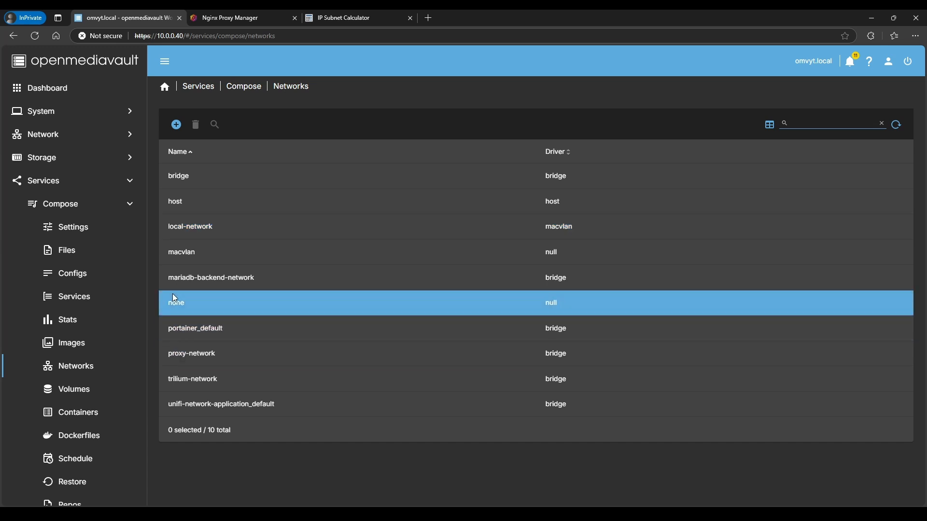
Review the networks list including proxy-network, then move to the Duck DNS domains page
left_click(219, 416)
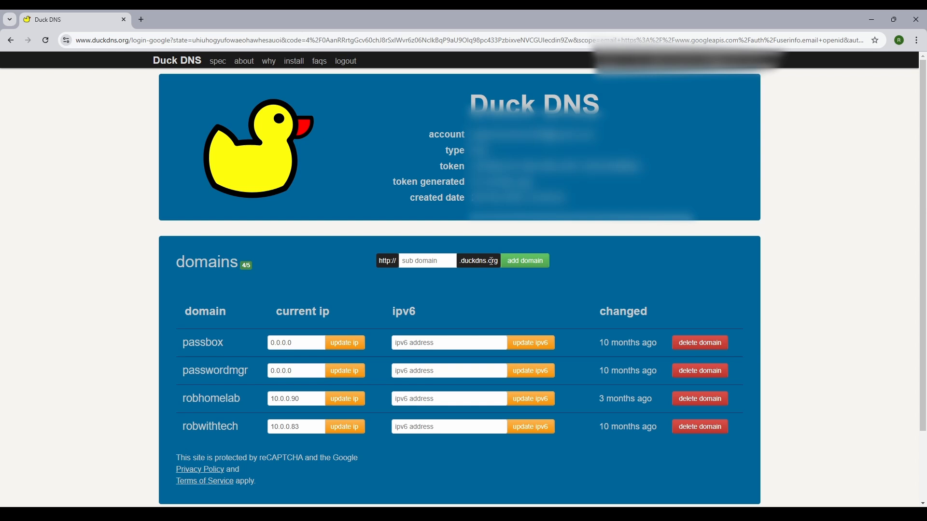
Add the ytdemo subdomain, signing back in to Duck DNS after the first attempt
left_click(434, 263)
type("ytdemo")
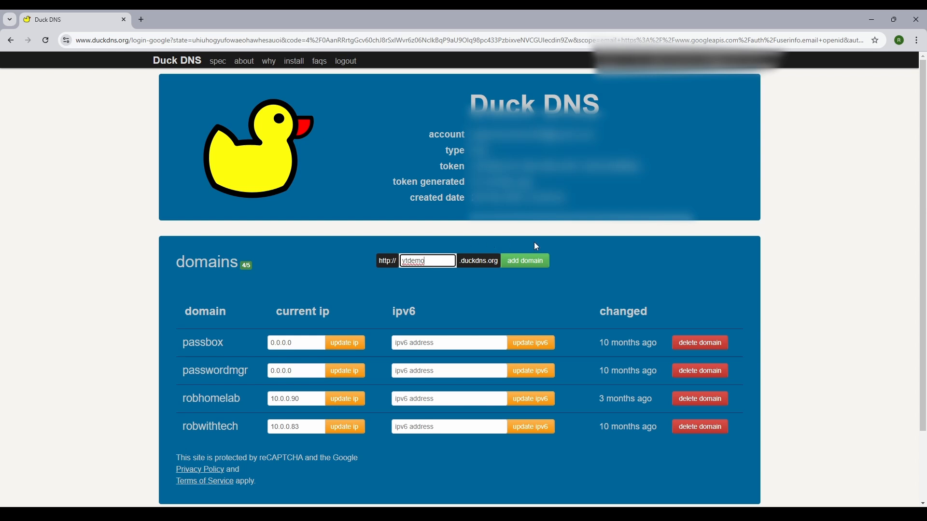
left_click(534, 265)
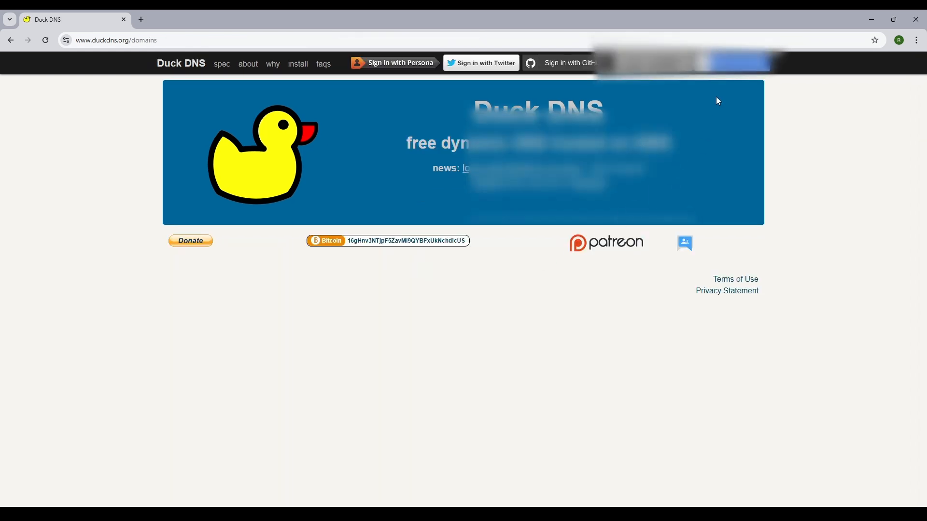
left_click(725, 70)
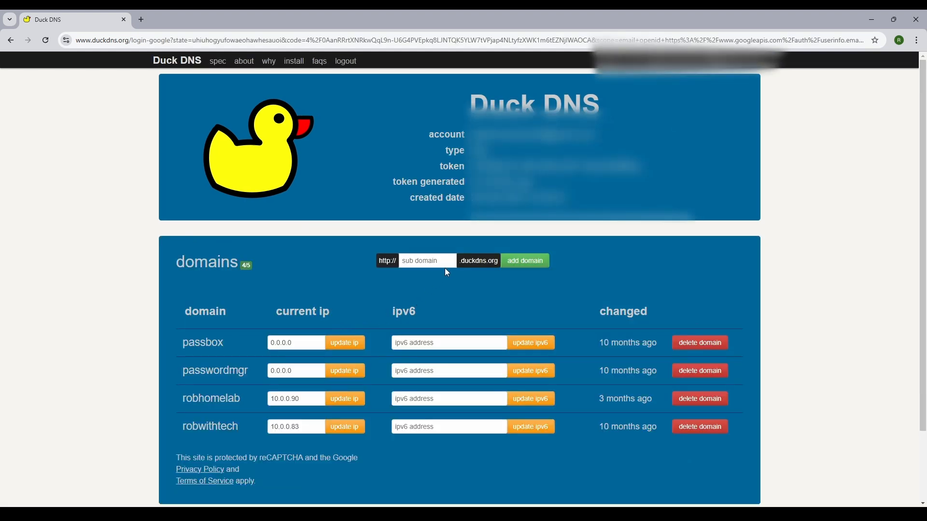
left_click(431, 265)
type("ytdemo")
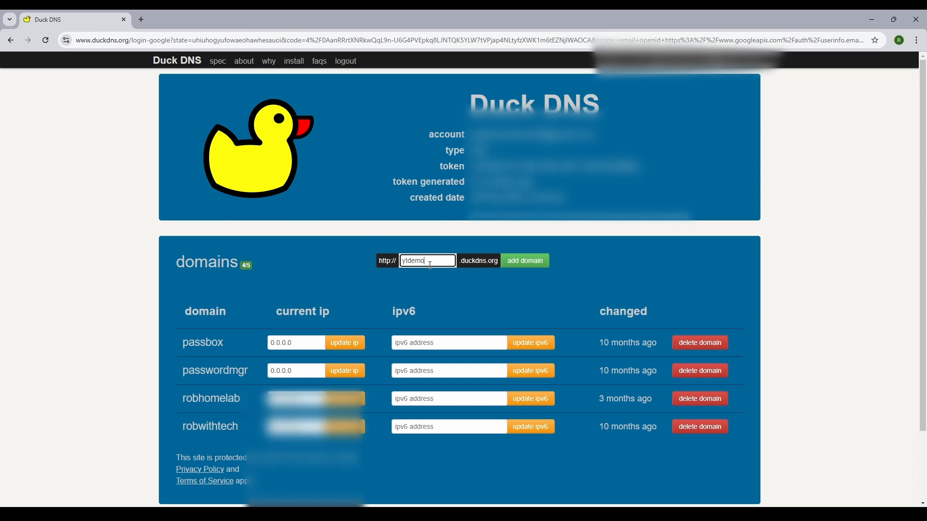
left_click(524, 263)
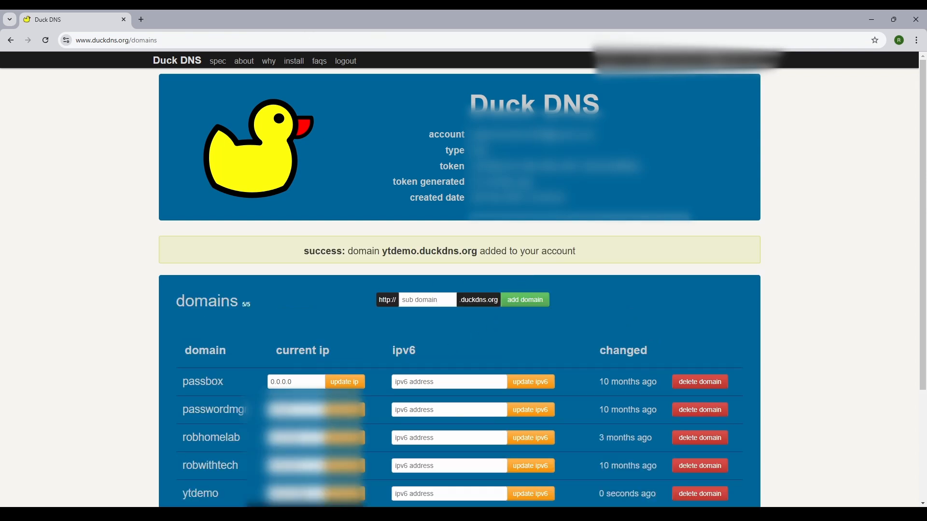
Update ytdemo.duckdns.org's current IP to 10.0.0.90 and verify the new address
scroll(237, 470, "down", 2)
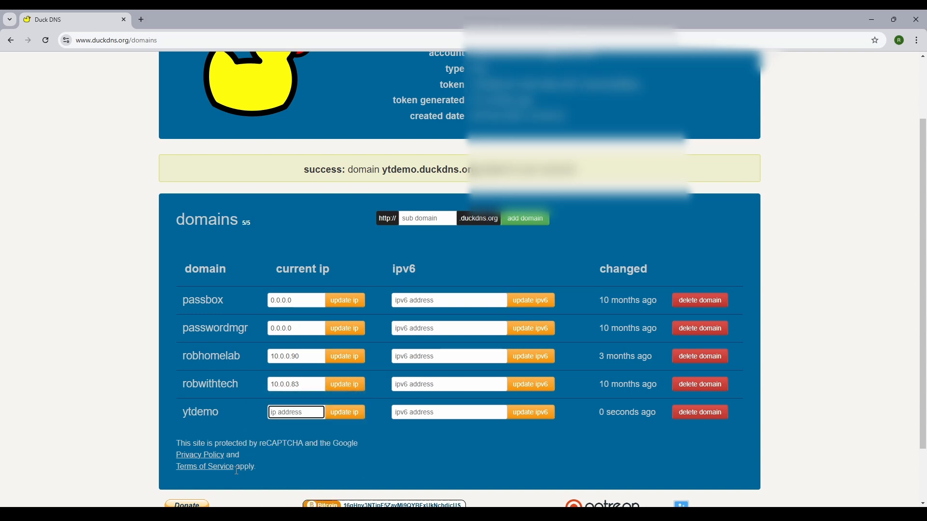
type("10.0.0.90")
left_click(342, 417)
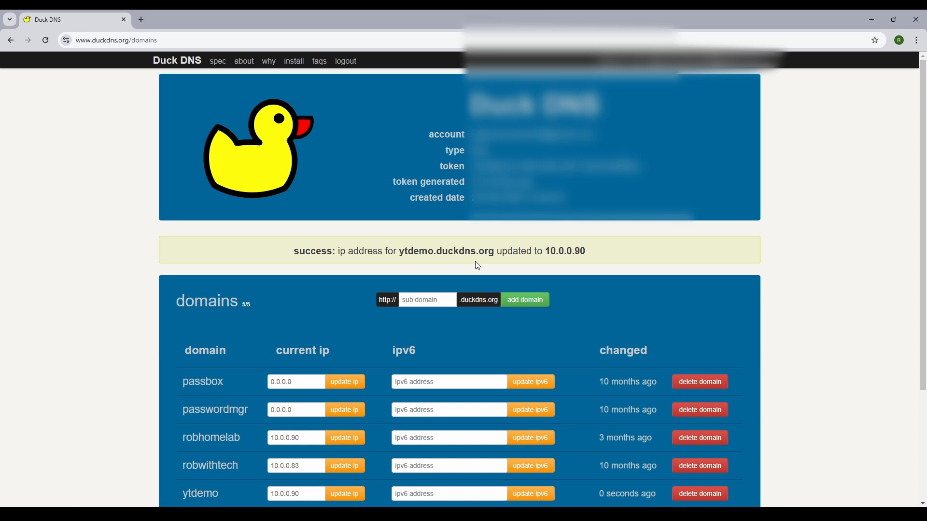
left_click_drag(546, 253, 590, 252)
left_click(587, 253)
Copy the domain name ytdemo.duckdns.org and highlight its address 10.0.0.90
mouse_move(400, 514)
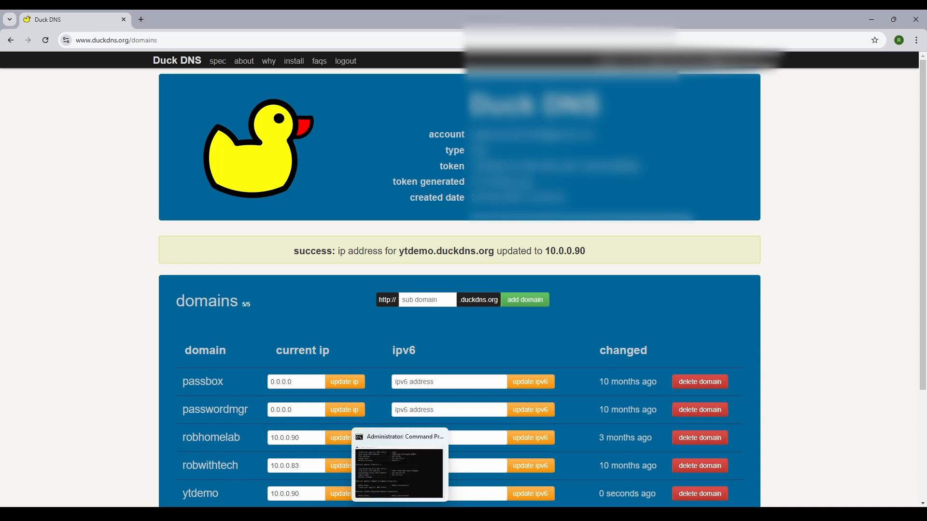
left_click_drag(400, 251, 491, 250)
right_click(491, 250)
left_click(512, 261)
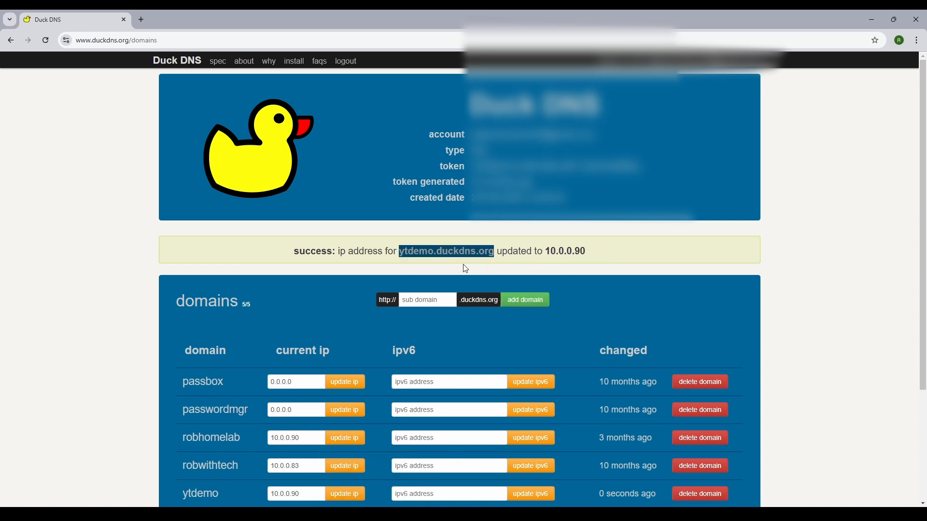
left_click(558, 250)
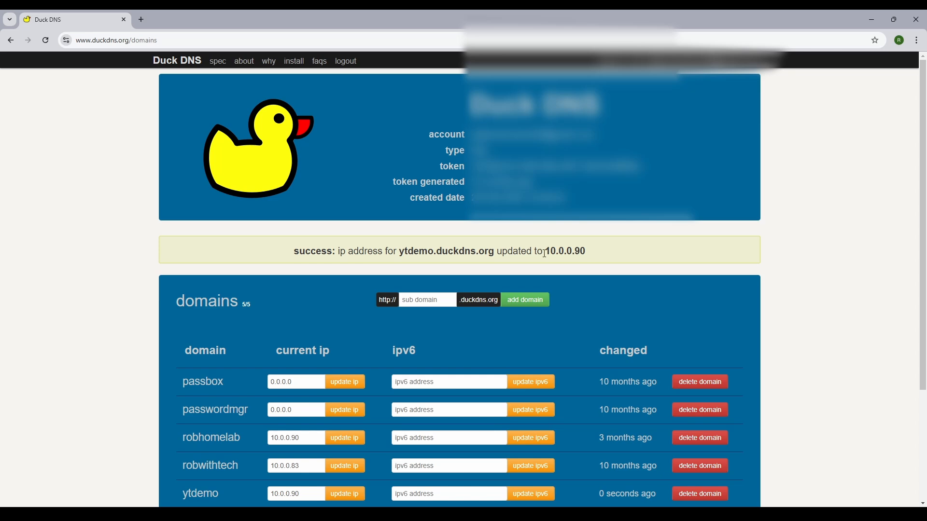
left_click_drag(569, 251, 573, 253)
Clear the Command Prompt console with cls and start nslookup
mouse_move(400, 514)
left_click(405, 490)
left_click(389, 303)
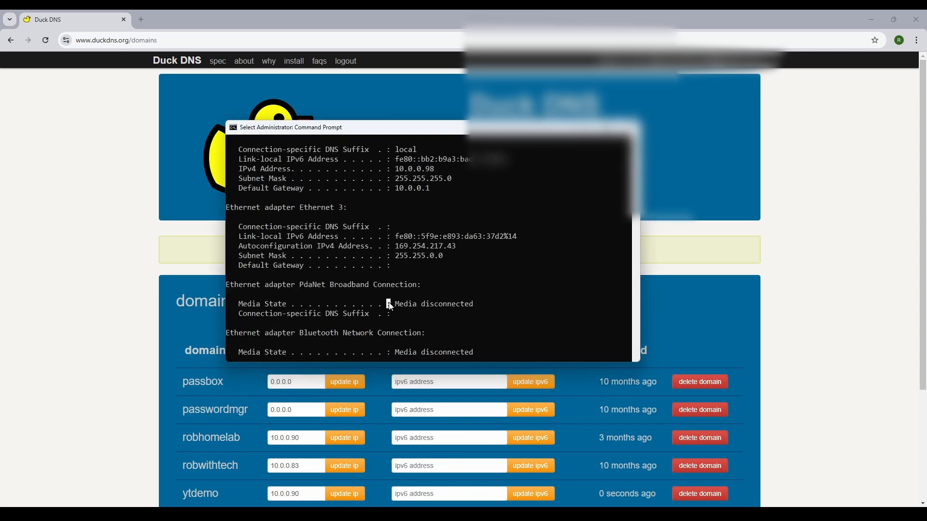
type("cls")
key("Return")
type("nsl")
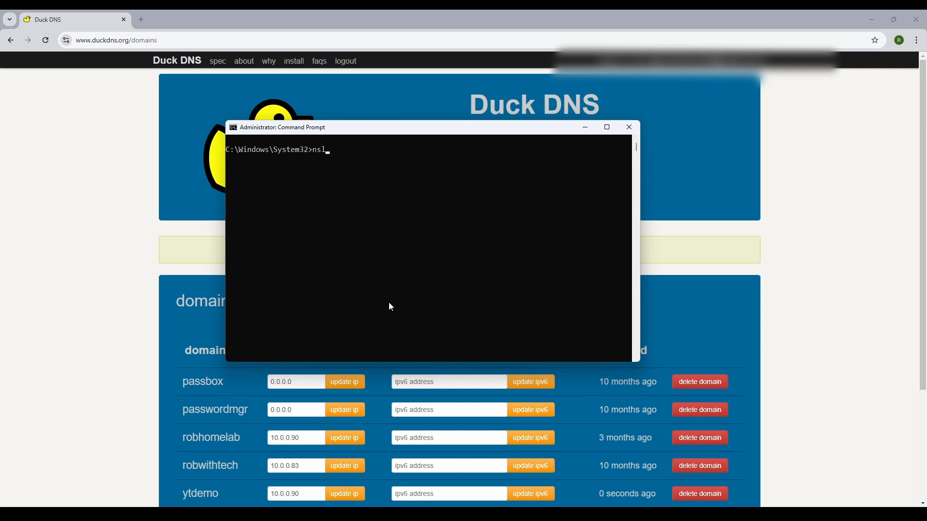
type("ookup")
key("Return")
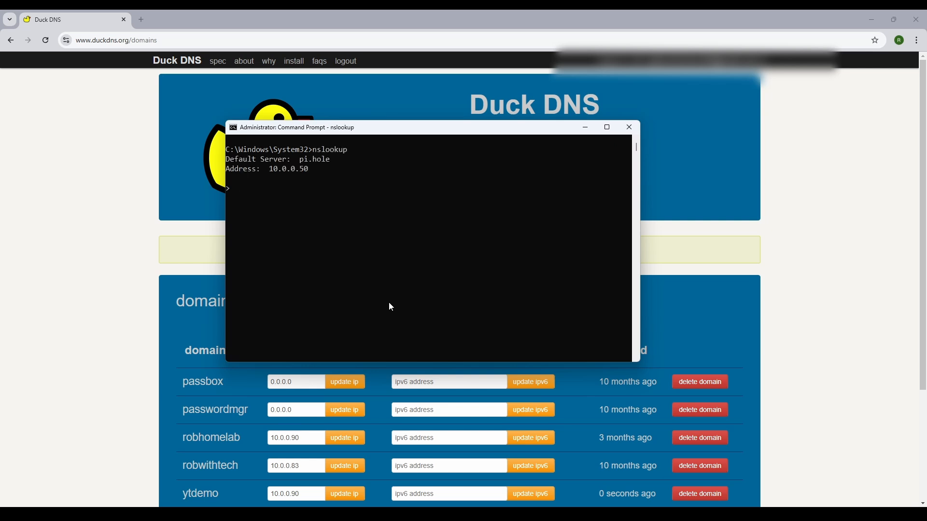
Paste ytdemo.duckdns.org at the nslookup prompt, look it up, and move the window aside
left_click(245, 190)
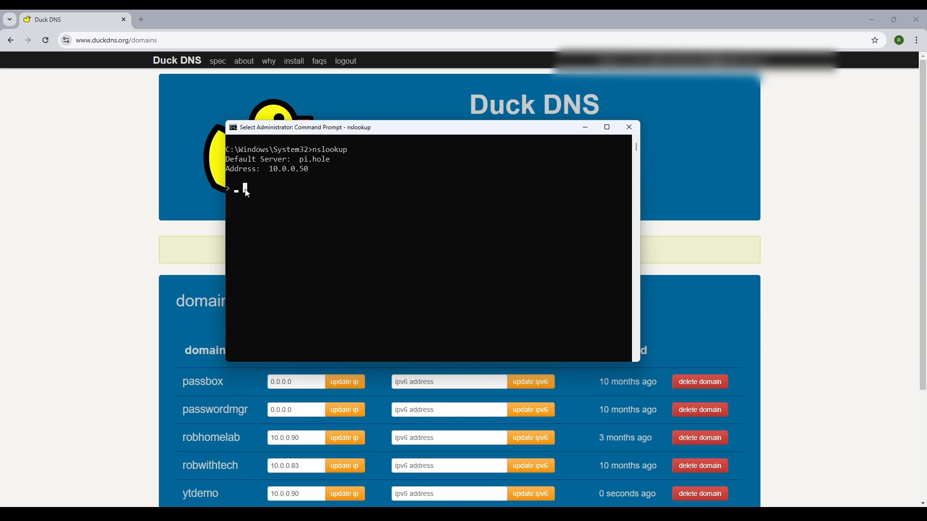
right_click(246, 189)
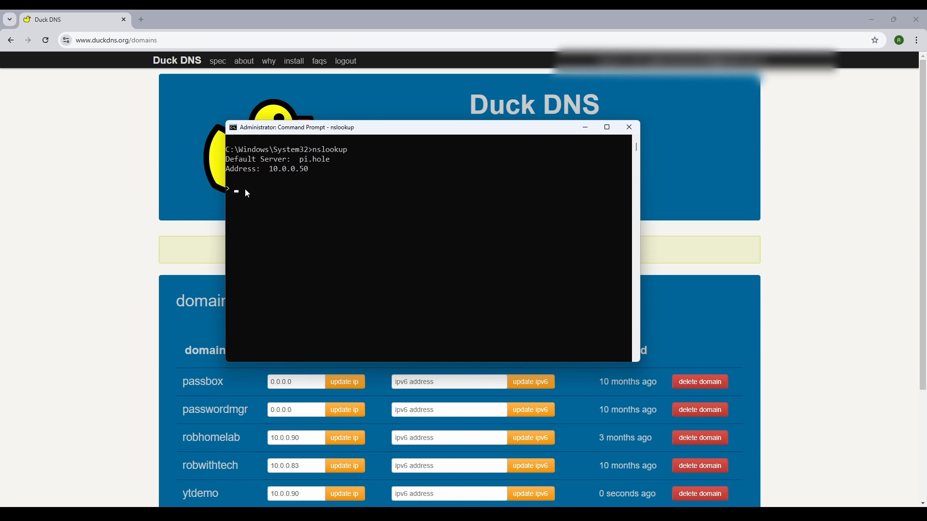
right_click(246, 193)
key("Return")
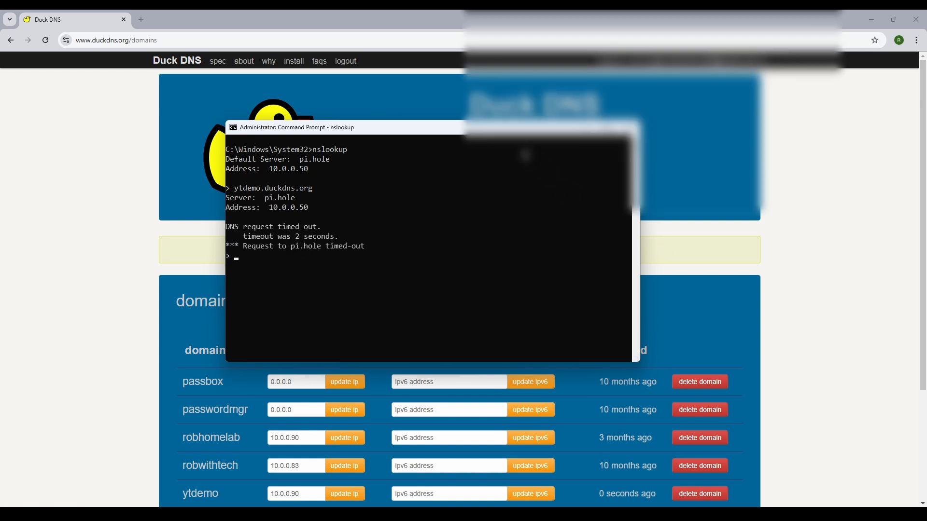
left_click_drag(486, 127, 526, 267)
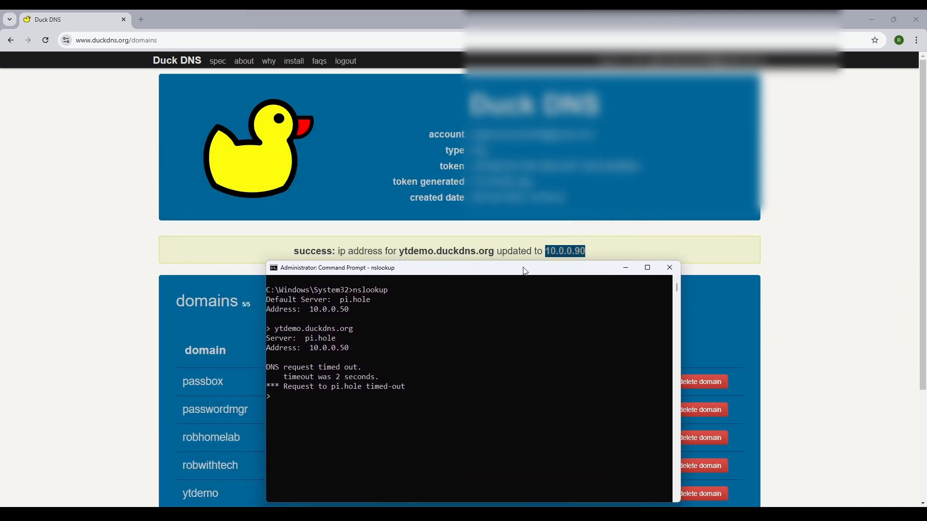
left_click_drag(519, 269, 509, 134)
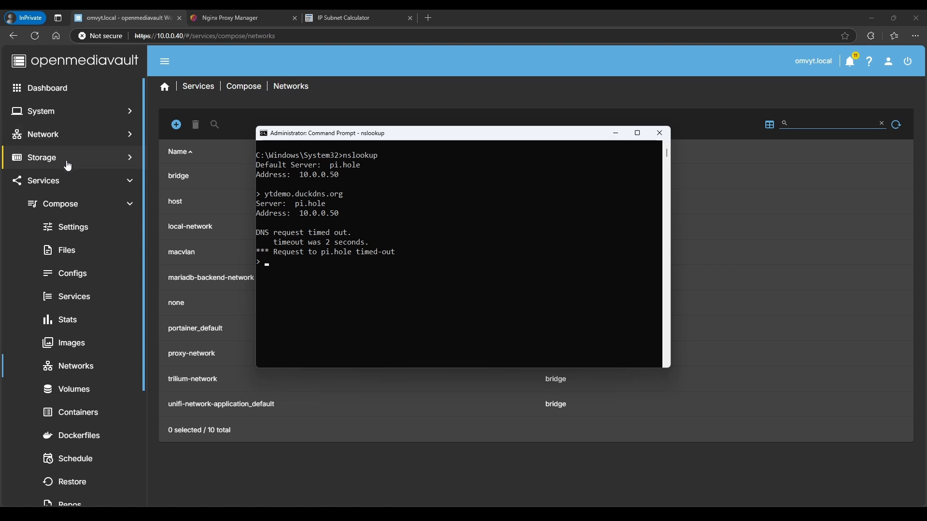
Open the pihole compose file in Compose > Files and scroll through its volumes
left_click(73, 246)
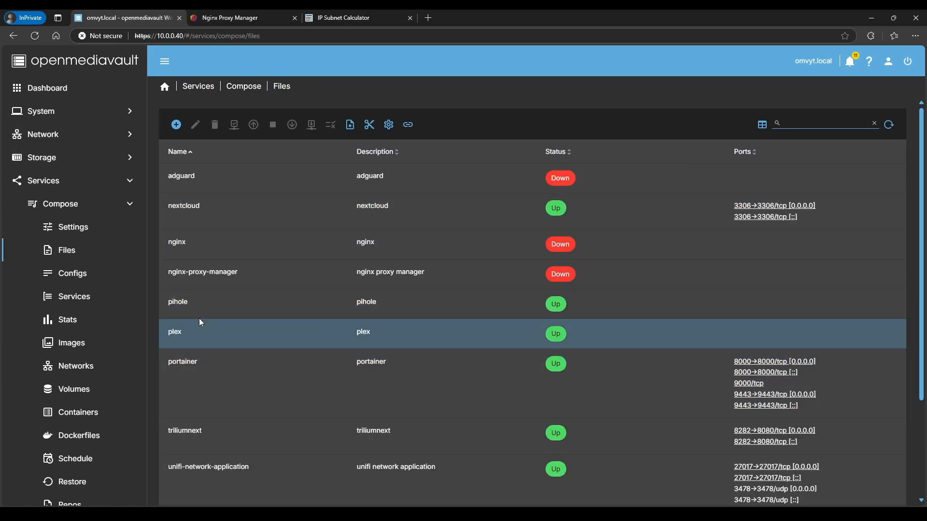
left_click(199, 315)
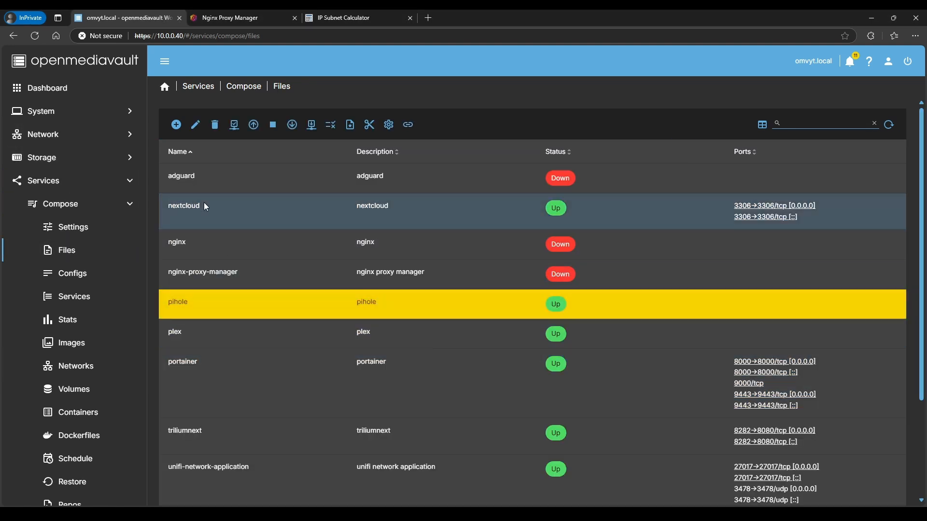
left_click(195, 125)
scroll(272, 297, "down", 2)
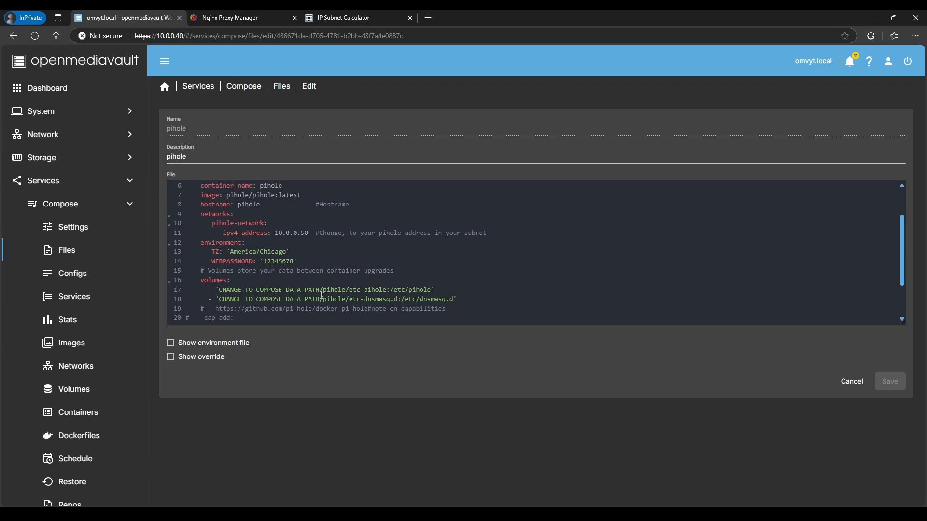
Copy the appdata shared folder's absolute path from Storage > Shared Folders
left_click(74, 163)
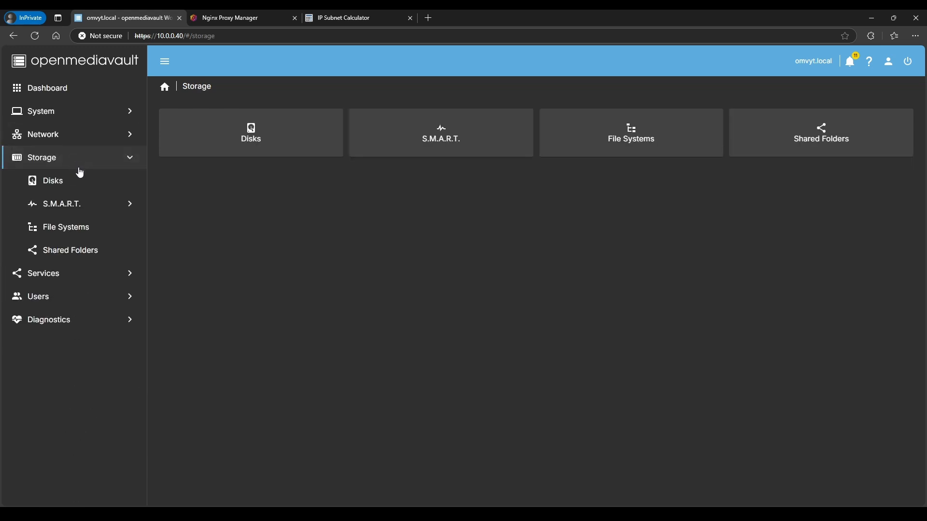
left_click(72, 253)
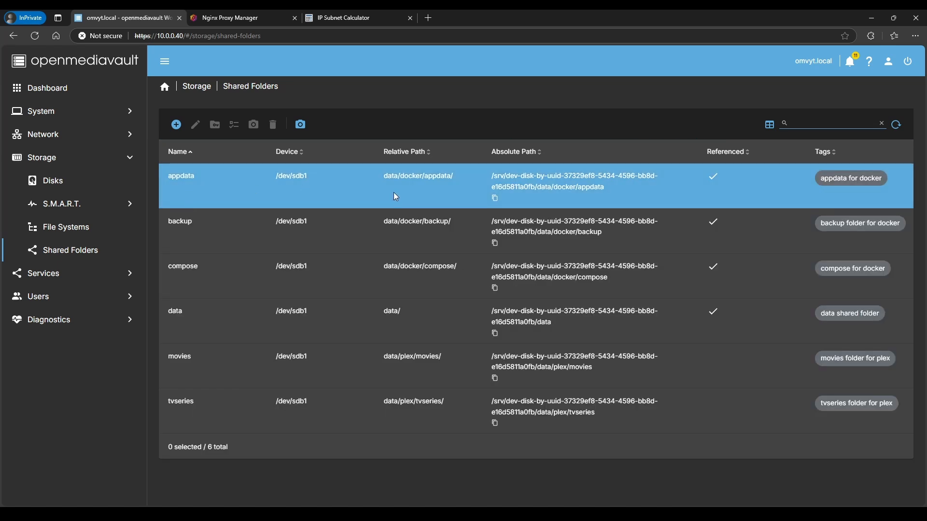
left_click(494, 198)
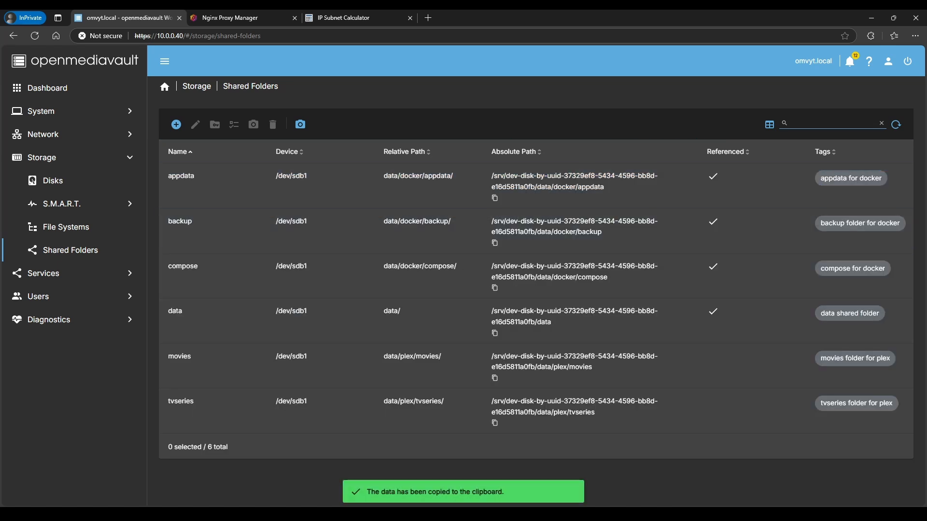
key("alt+Tab")
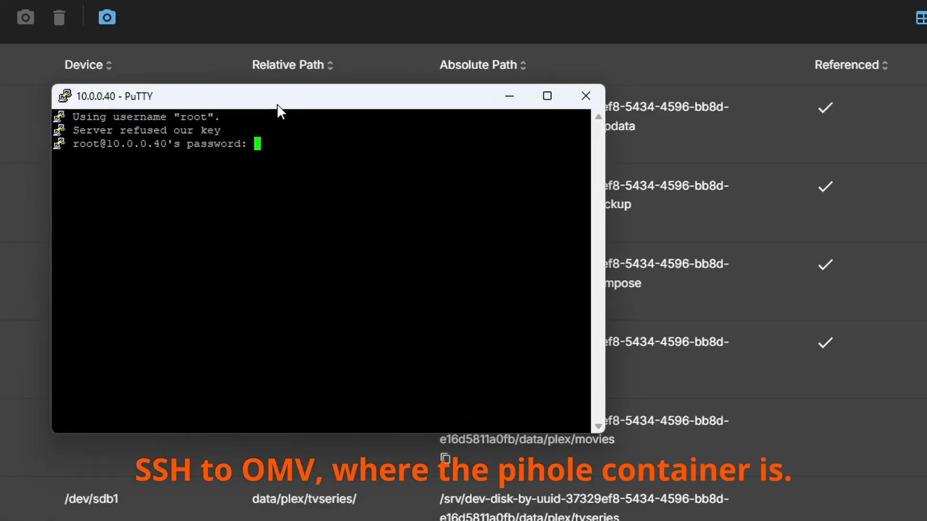
Log in as root and change into the appdata folder, listing its contents
left_click_drag(276, 103, 239, 95)
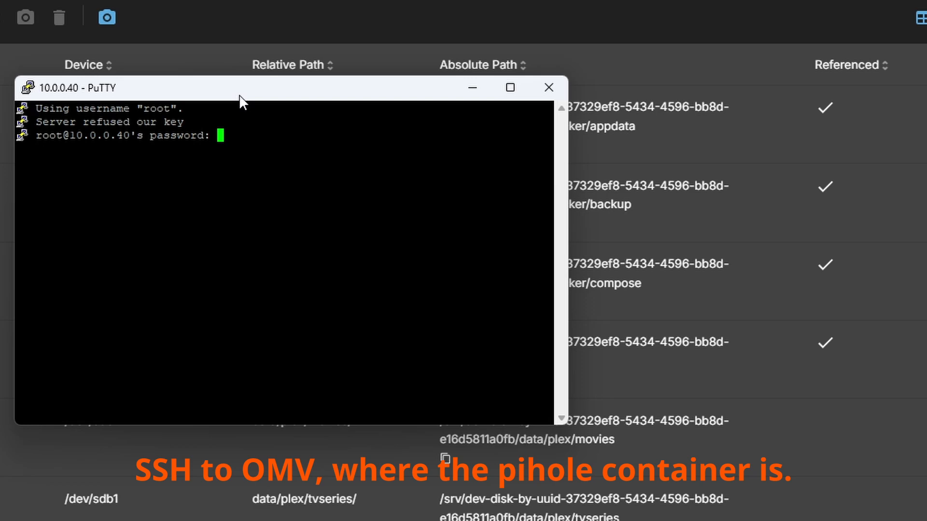
key("Return")
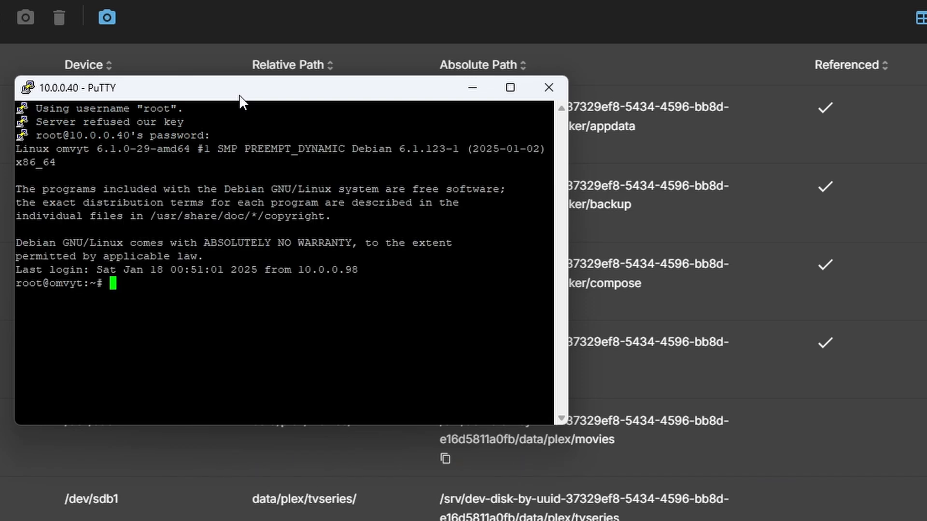
type("cd")
right_click(191, 289)
key("Return")
type("ls -l")
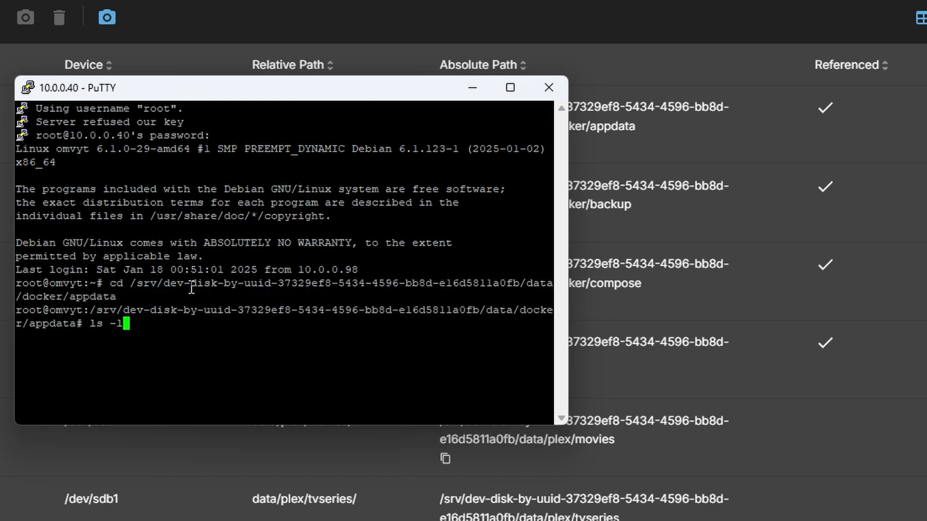
key("Return")
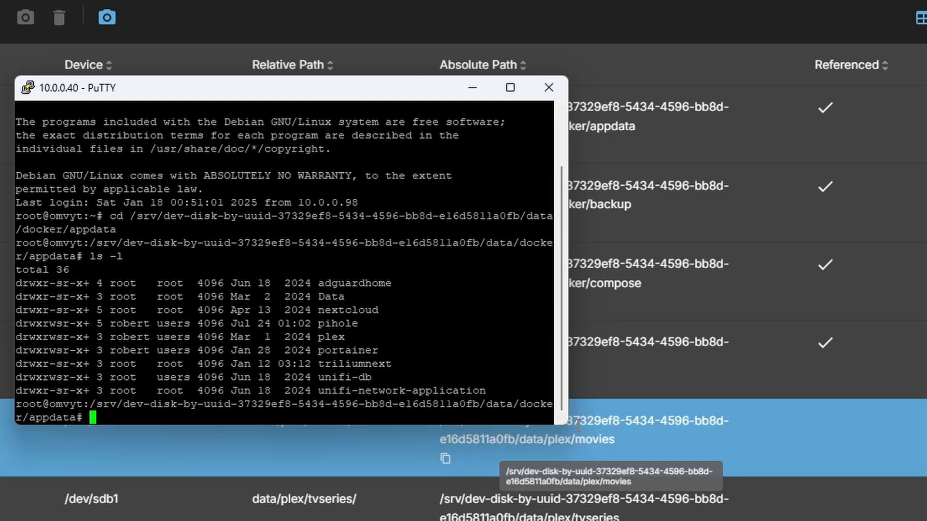
left_click_drag(569, 425, 924, 480)
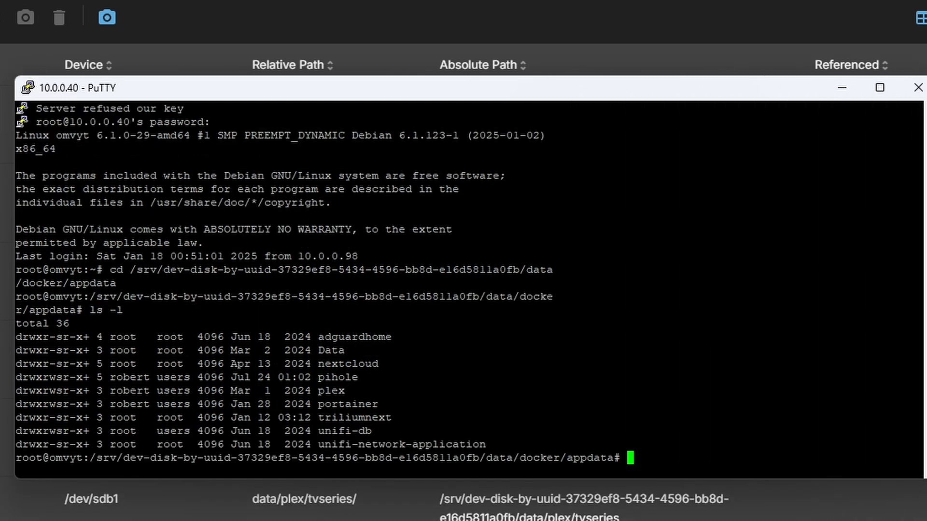
Move into pihole/etc-dnsmasq.d and list the existing dnsmasq config files
type("cd pi")
key("Tab")
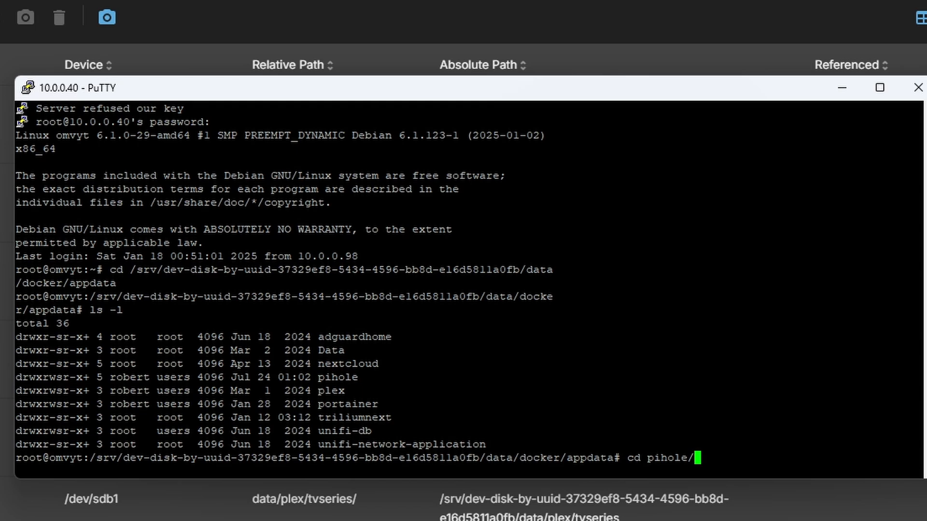
key("Return")
type("ls")
key("Return")
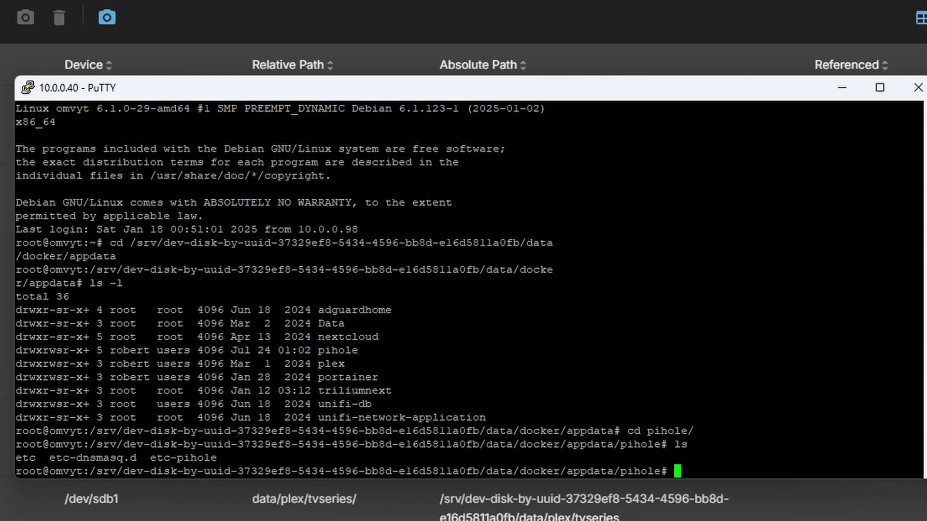
type("cd etc")
type("-")
type("d")
key("Tab")
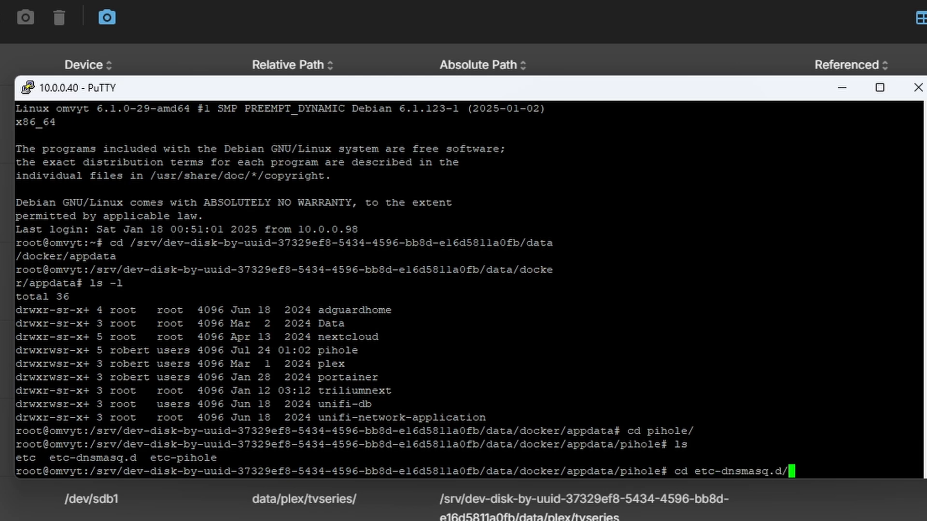
key("Return")
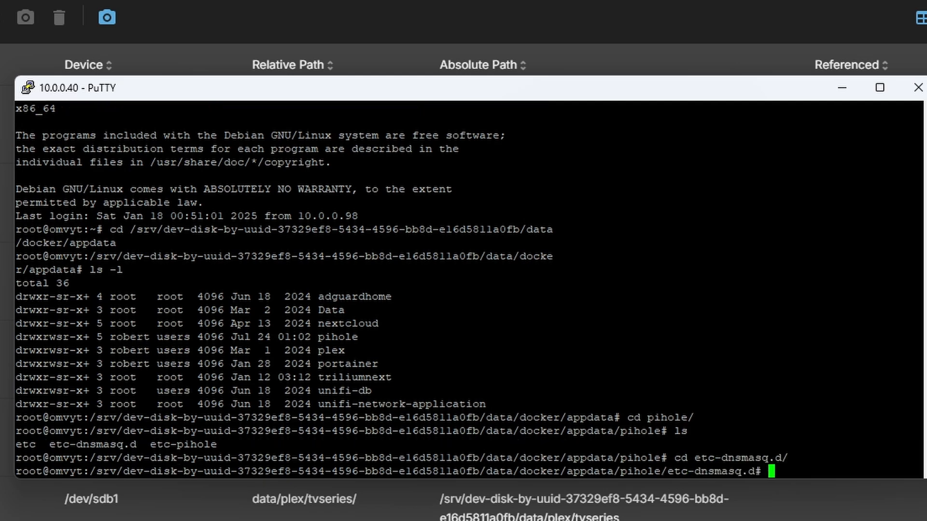
type("ls")
key("Return")
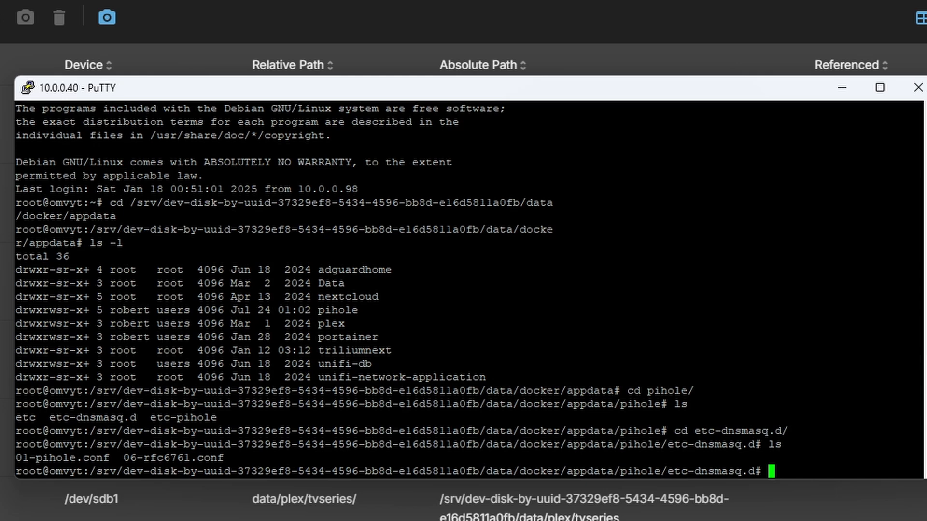
Create 10-ytdemo.conf in vim with address=/ytdemo.duckdns.org/10.0.0.90 and save it
type("vim 10-ytdemo.")
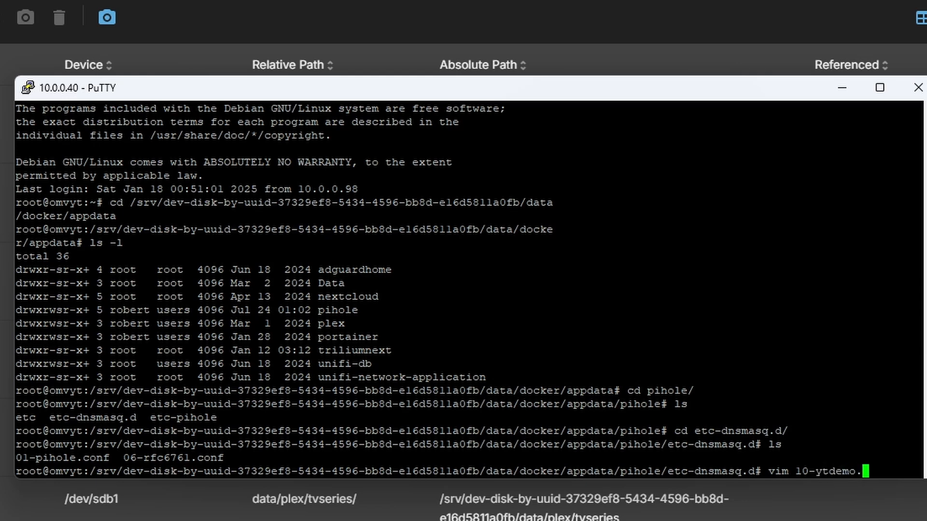
type("conf")
key("Return")
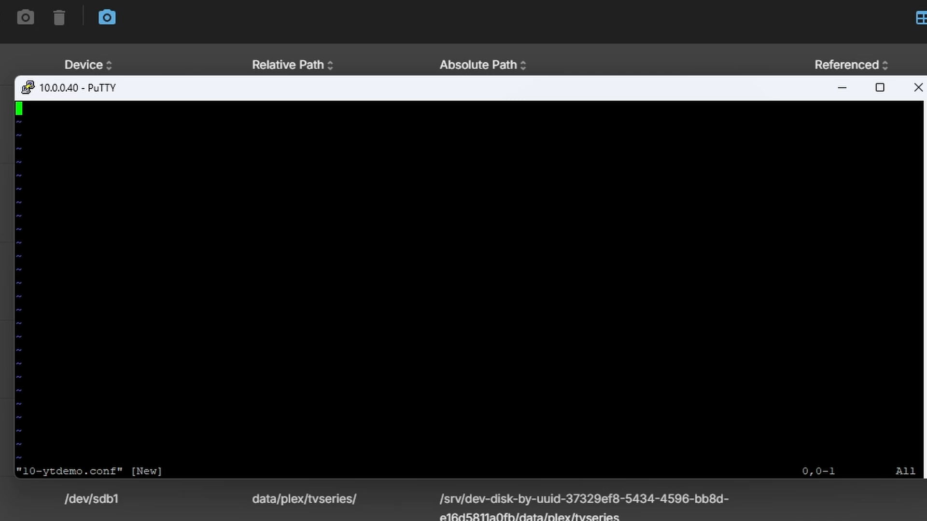
type("i")
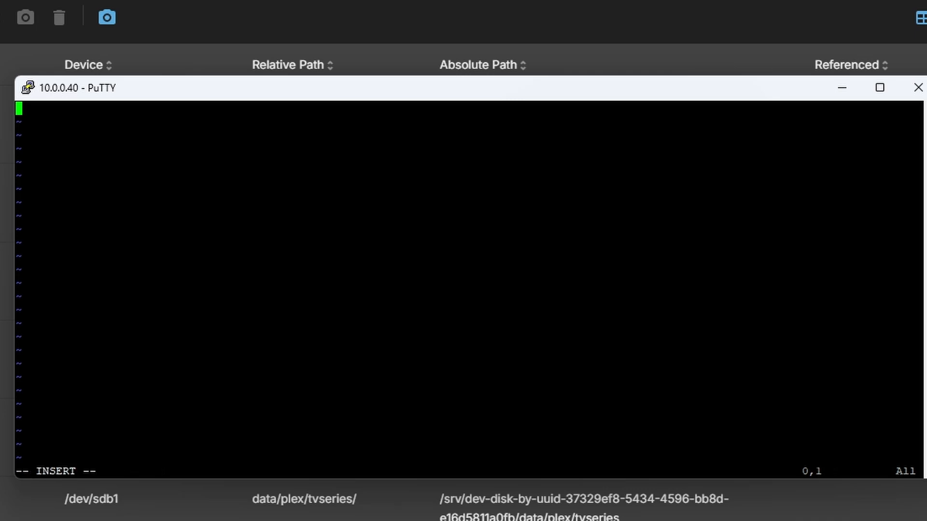
type("addre")
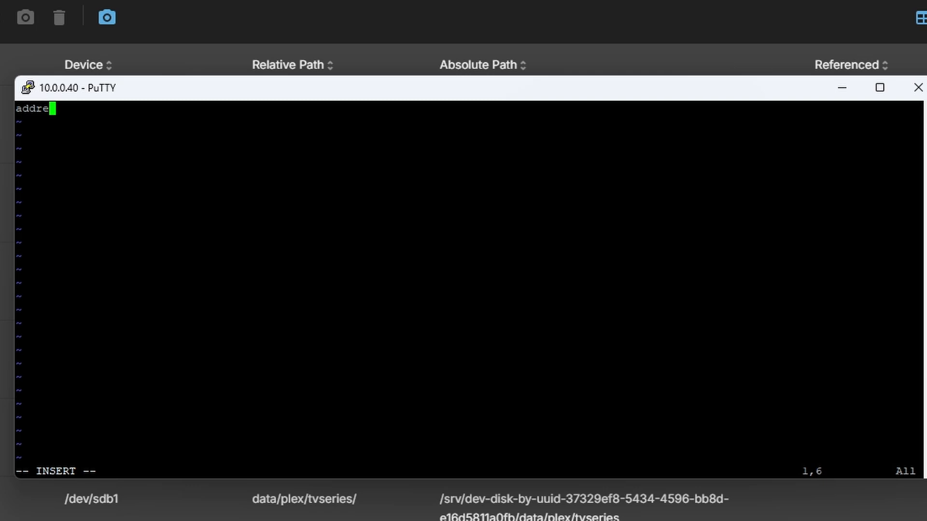
type("ss=/yt")
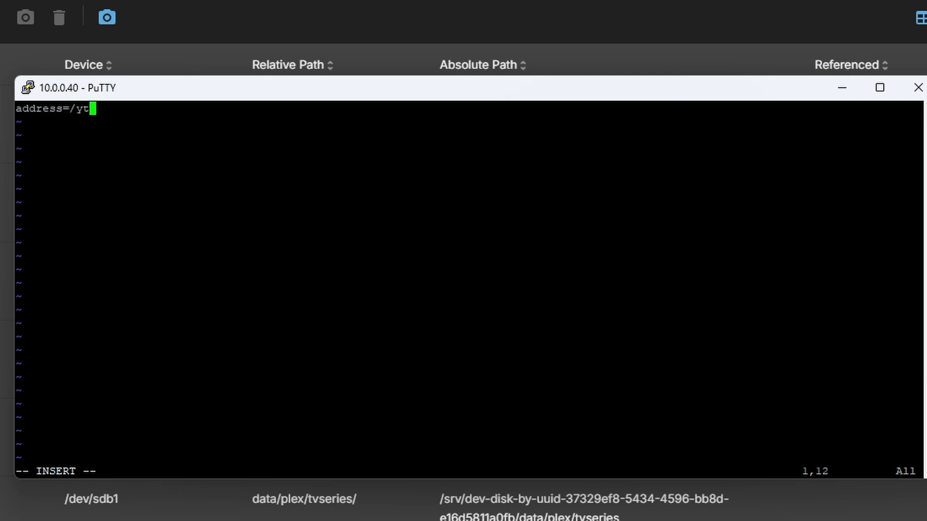
type("demo.duck")
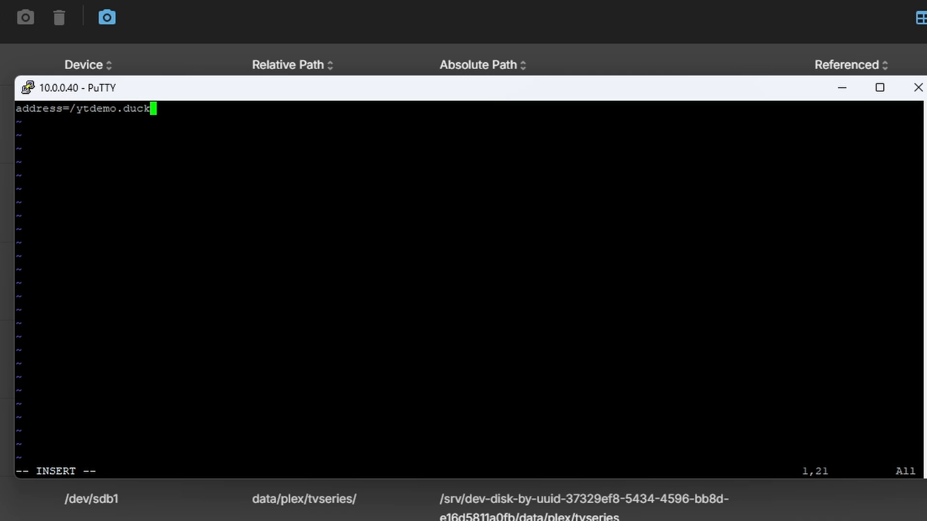
type("dns.org/")
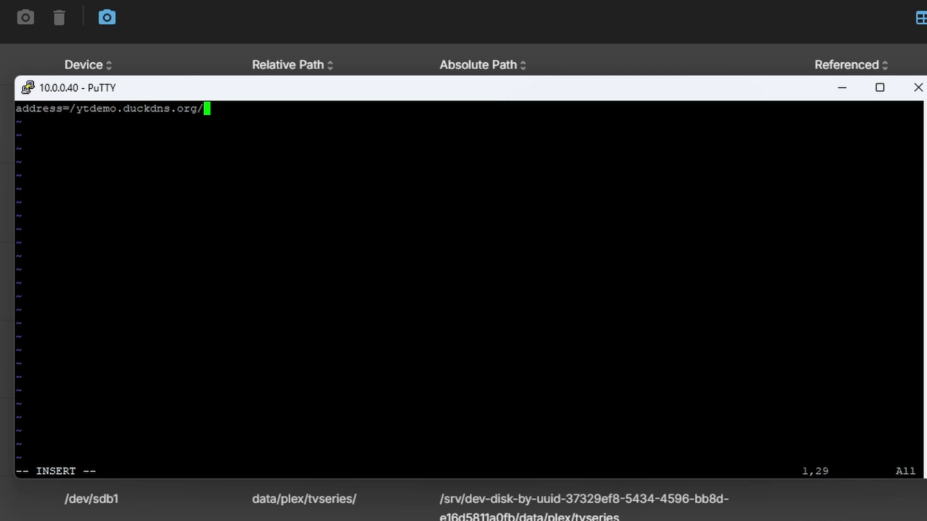
type("10.0.0.90")
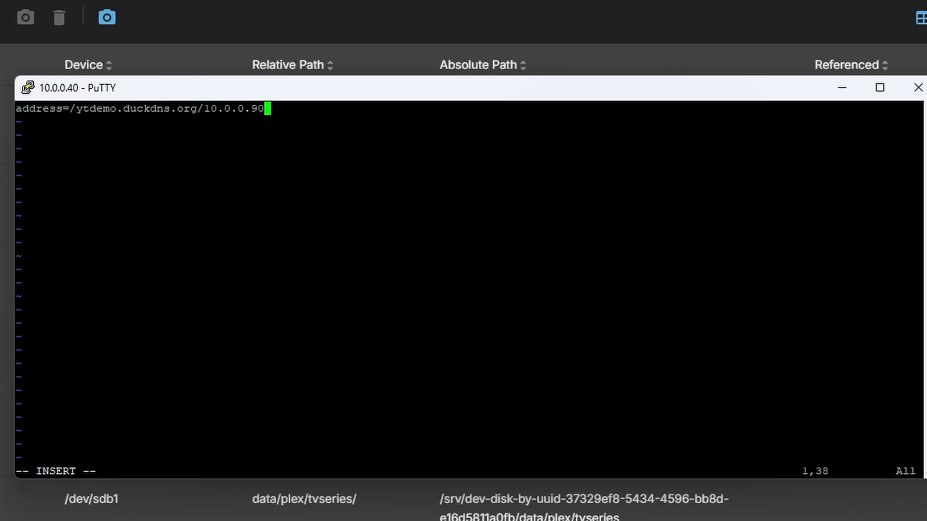
key("Left")
key("Left")
key("Left")
key("Left")
key("Left")
key("Left")
key("Left")
key("Left")
key("Left")
key("Left")
key("Left")
key("Left")
key("Left")
key("Left")
key("Left")
key("Left")
key("Left")
key("Left")
key("Left")
key("Left")
key("Left")
key("Left")
key("Left")
key("Left")
key("Right")
key("Right")
key("Right")
key("Right")
key("Left")
key("Left")
key("Left")
key("Left")
key("Left")
key("Right")
key("Right")
key("Right")
key("Right")
key("Right")
key("Right")
key("Right")
key("Right")
key("Right")
key("Right")
key("Right")
key("Right")
key("Right")
key("Right")
key("Right")
key("Right")
key("Right")
key("Right")
key("Right")
key("Right")
key("Right")
key("Right")
key("Left")
key("Left")
key("Left")
key("Left")
key("Left")
key("Left")
key("Left")
key("Left")
key("Left")
key("Left")
key("Left")
key("Left")
key("Left")
key("Left")
key("Left")
key("Left")
key("Left")
key("Left")
key("Left")
key("Left")
key("Right")
key("Right")
key("Right")
key("Right")
key("Right")
key("Right")
key("Right")
key("Right")
key("Right")
key("Right")
key("Right")
key("Right")
key("Right")
key("Right")
key("Right")
key("Right")
key("Right")
key("Right")
key("Right")
key("Right")
key("Escape")
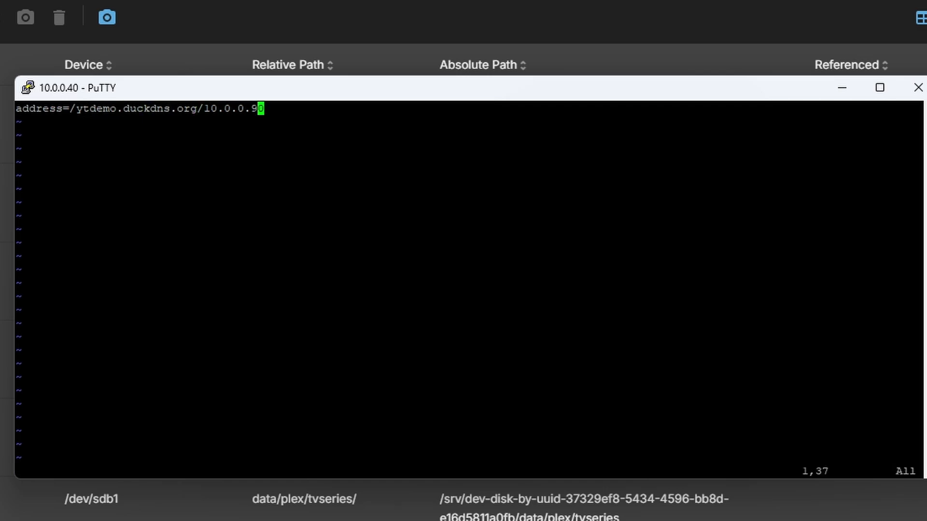
type(":wq")
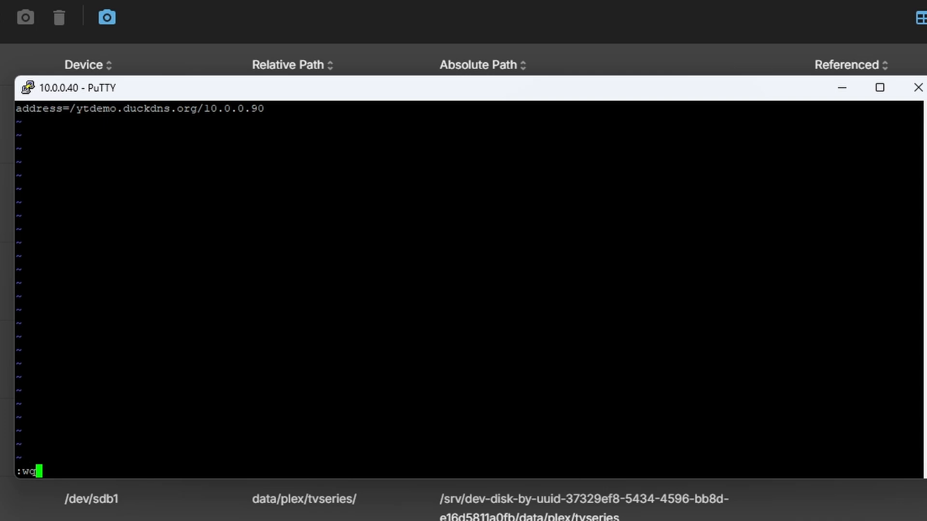
key("Return")
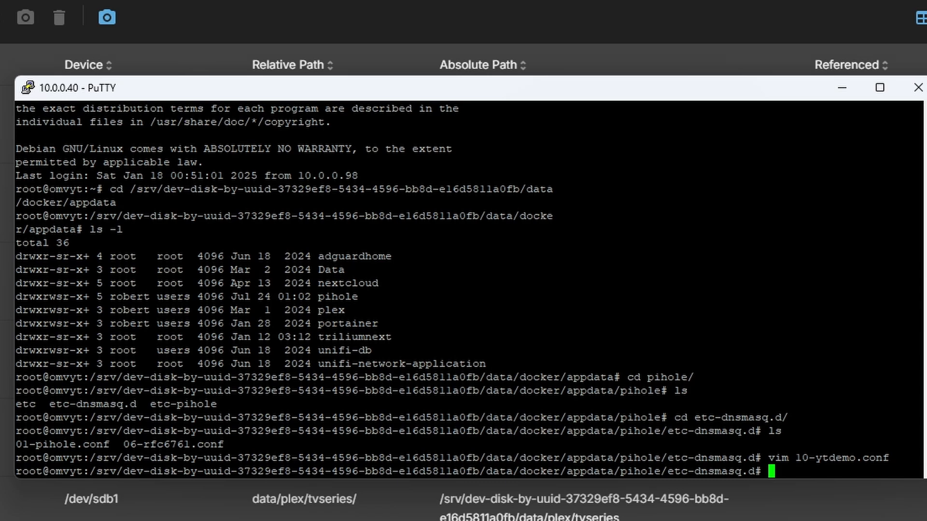
Re-run the ytdemo.duckdns.org lookup in nslookup
key("alt+Tab")
key("Up")
key("Return")
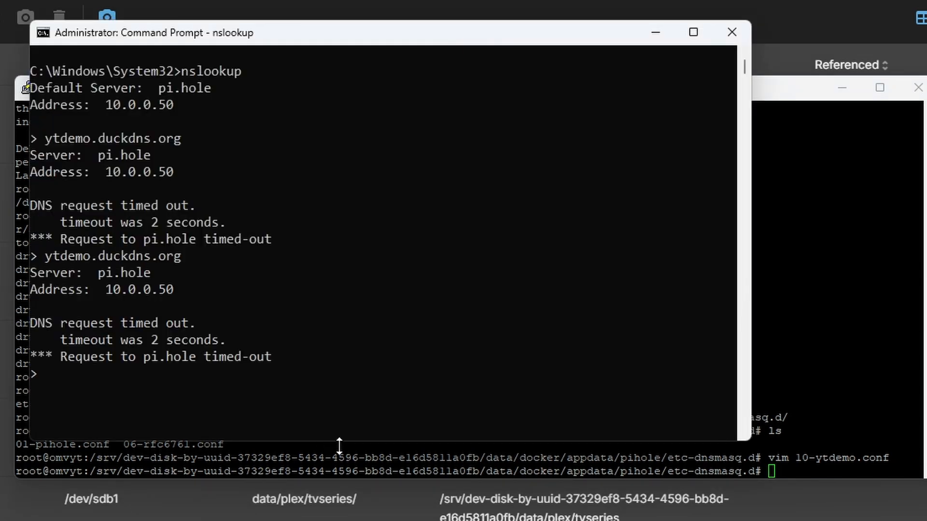
Run docker restart pihole in the server shell, then repeat the ytdemo.duckdns.org lookup
left_click(805, 458)
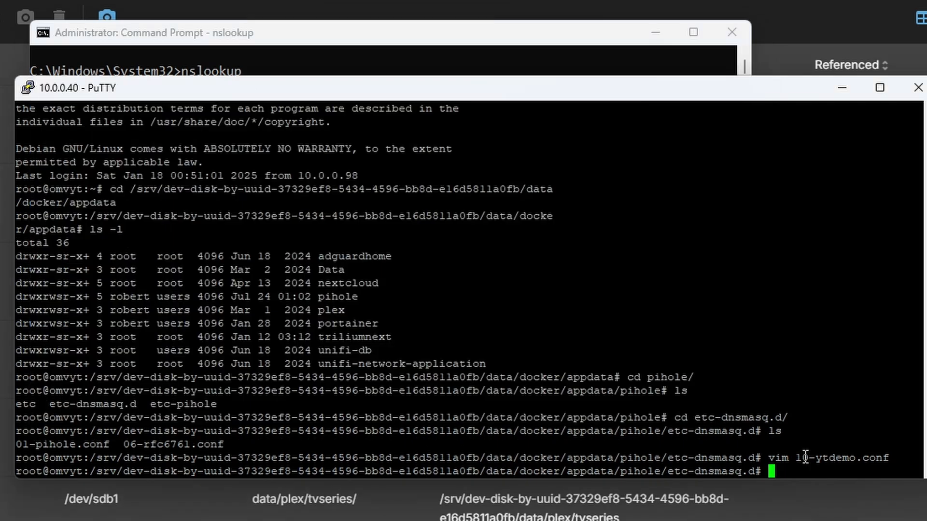
type("docker restart pihole")
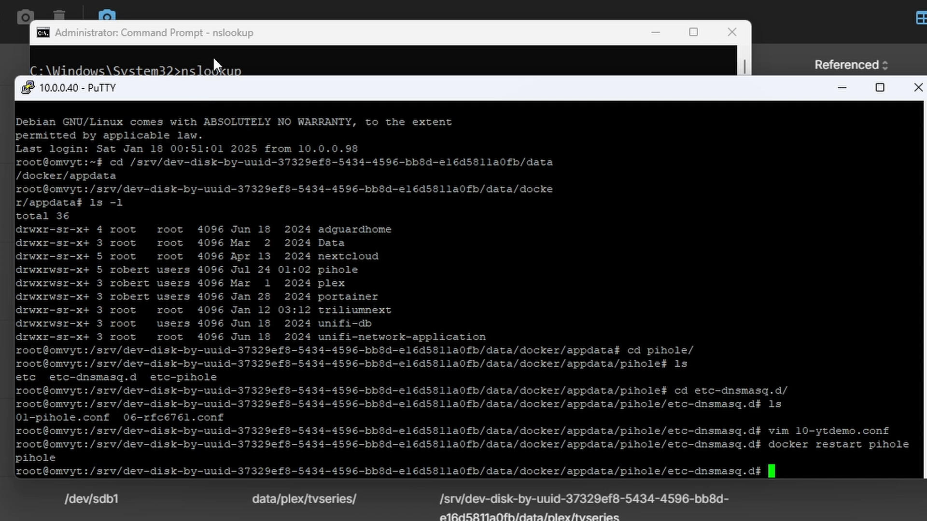
left_click(213, 57)
key("Up")
key("Return")
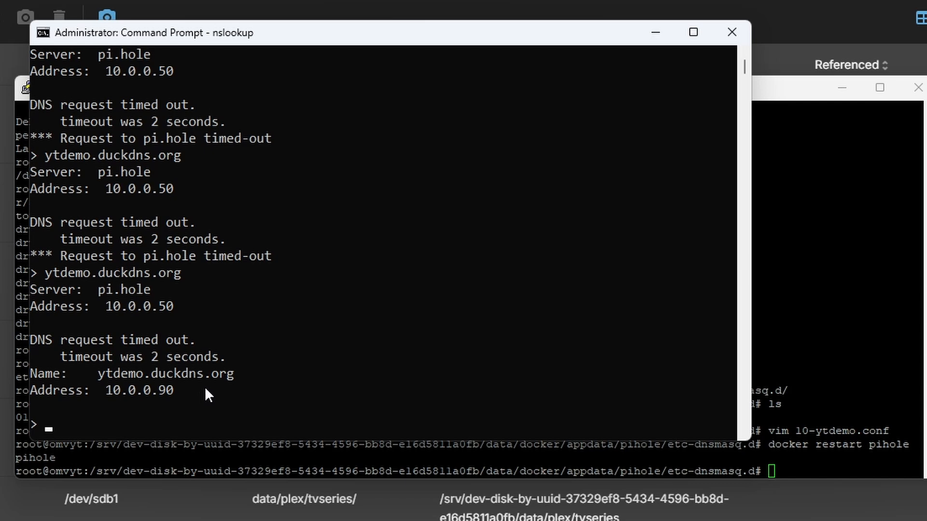
Look up the made-up subdomain nsadlkfalkf.ytdemo.duckdns.org and check it returns 10.0.0.90
key("Up")
key("ctrl+Left")
key("ctrl+Left")
key("ctrl+Left")
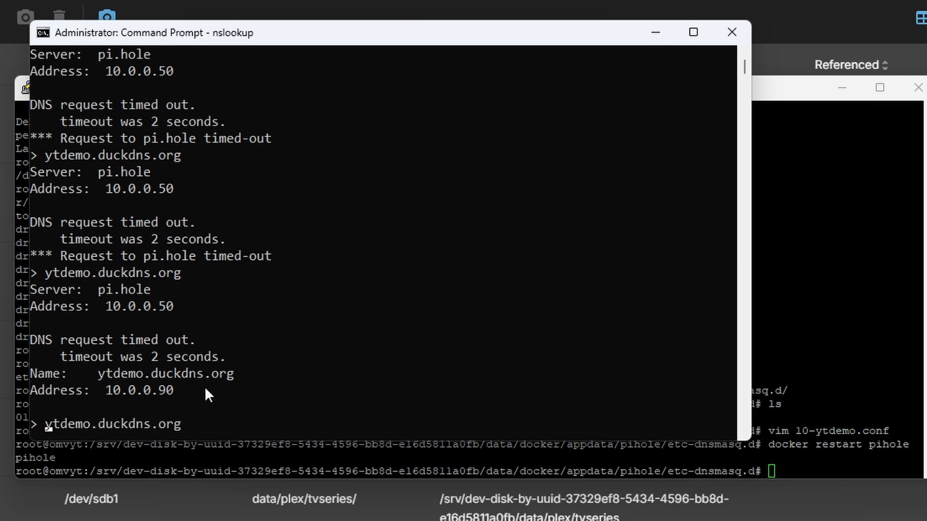
type("nsadlkf")
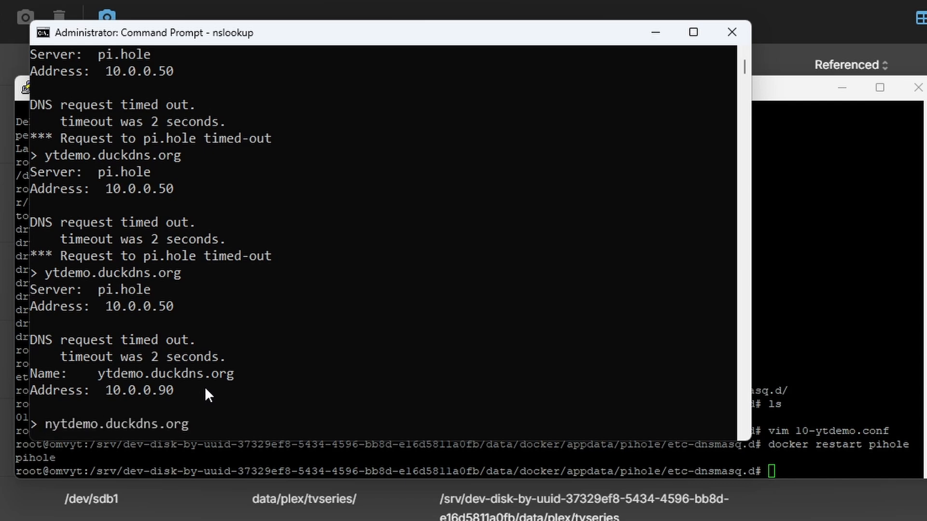
type("a;lkf")
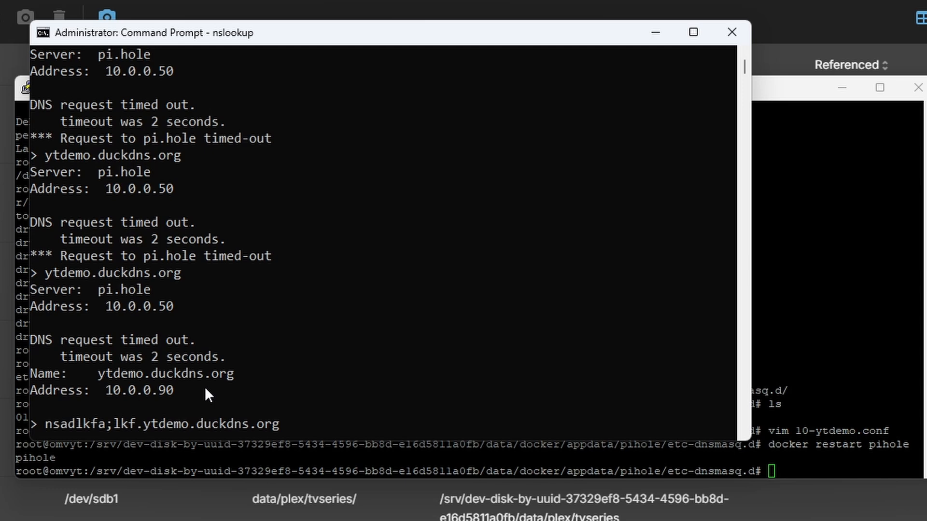
key("Left")
key("Left")
key("Left")
key("BackSpace")
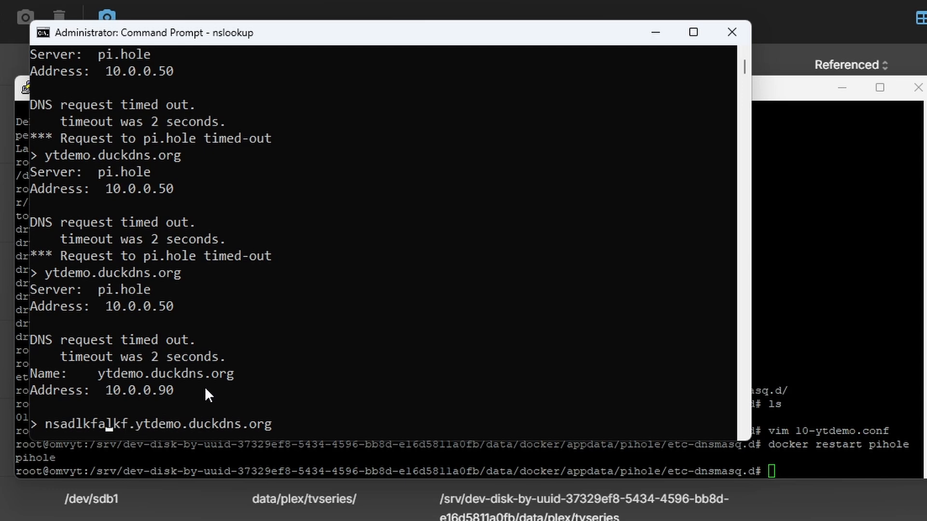
key("Return")
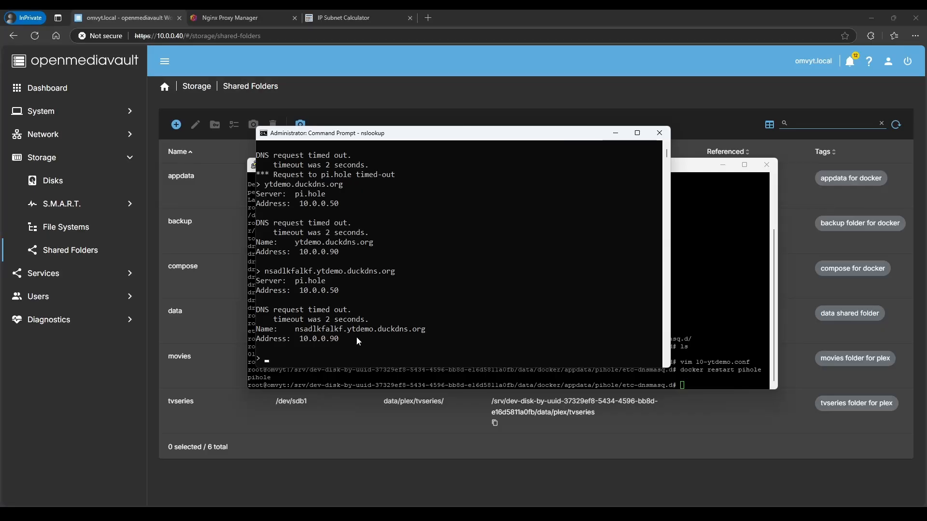
Open the Pi-hole admin page at 10.0.0.50/admin in a new tab and log in with the admin password
left_click(428, 22)
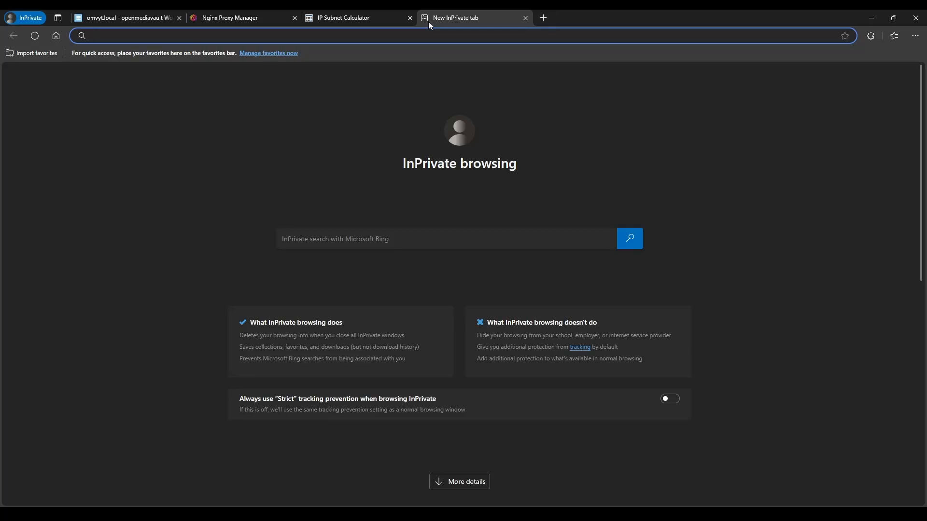
type("10.0.0.")
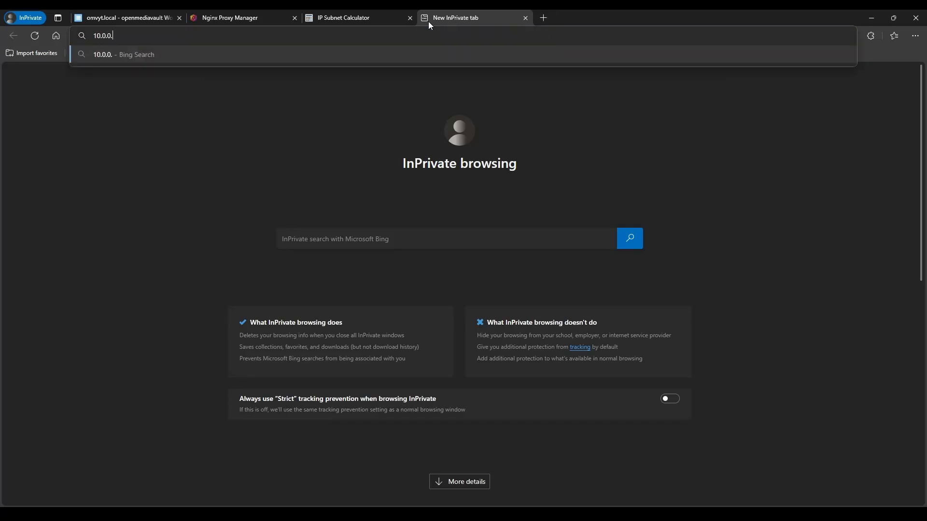
type("50")
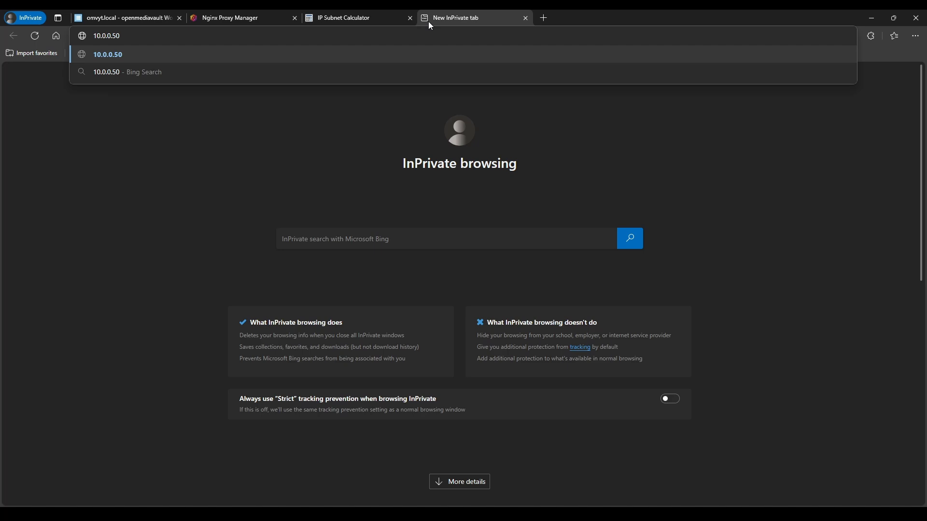
type("/admin")
key("Return")
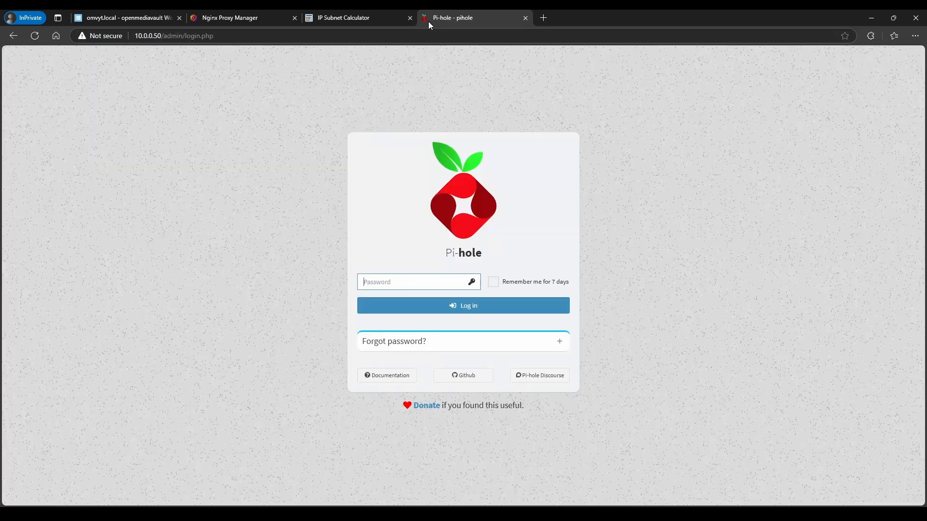
type("••••••••")
key("Return")
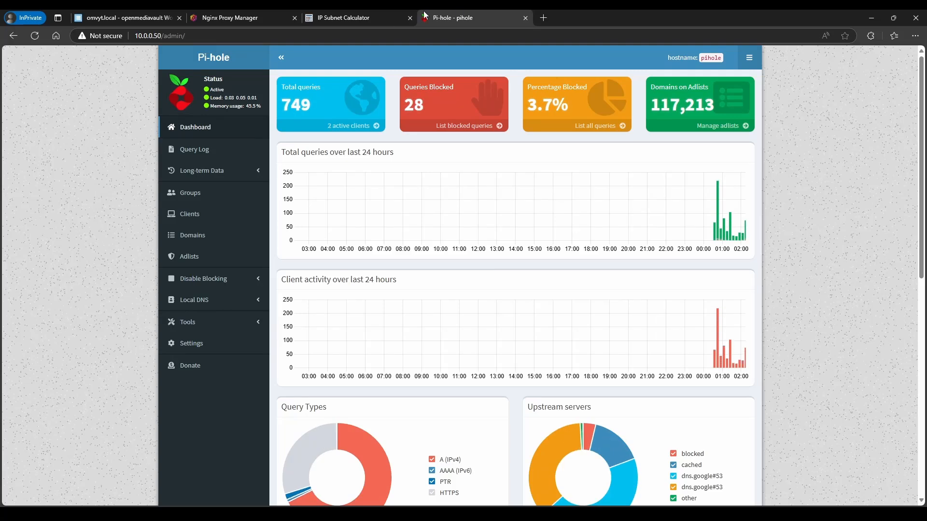
Add a Local DNS record mapping demo.ytdemo.duckdns.org to 10.0.0.90
left_click(209, 304)
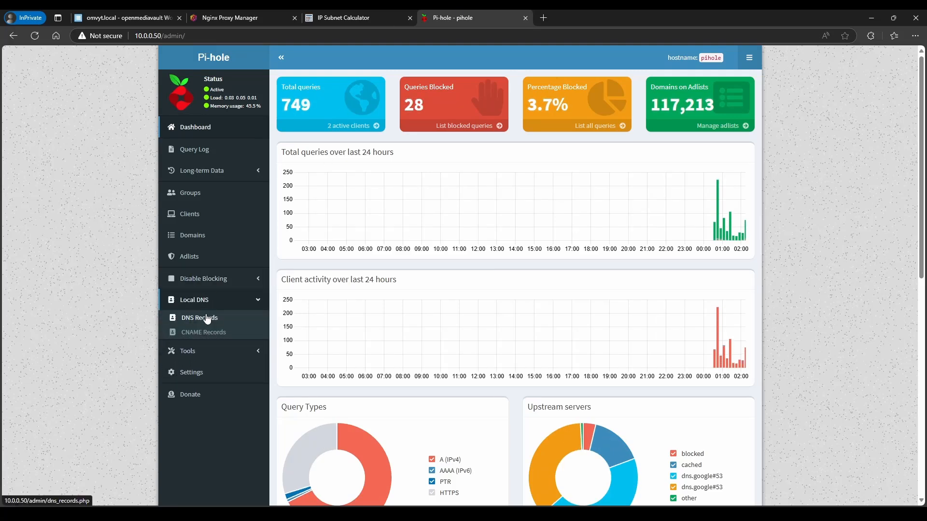
left_click(206, 319)
left_click(355, 184)
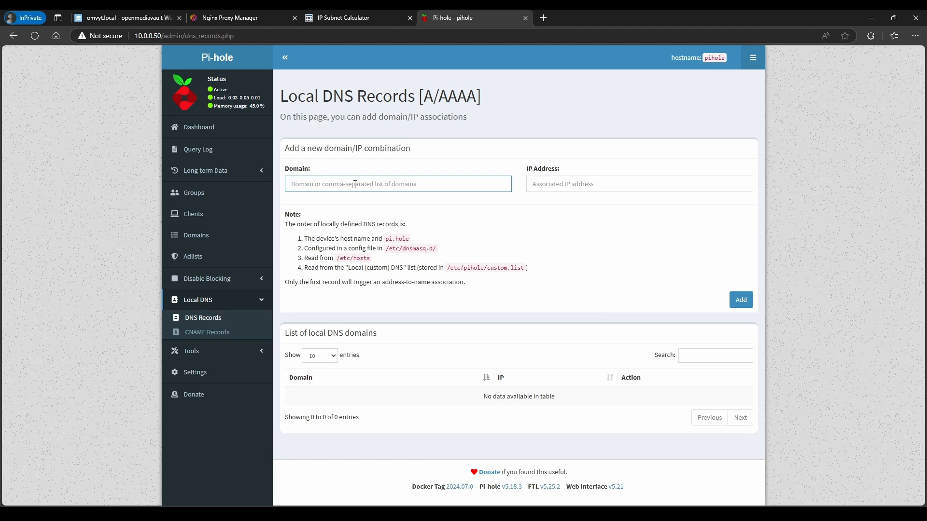
type("demo.ytdemo.duckdns.org")
key("Tab")
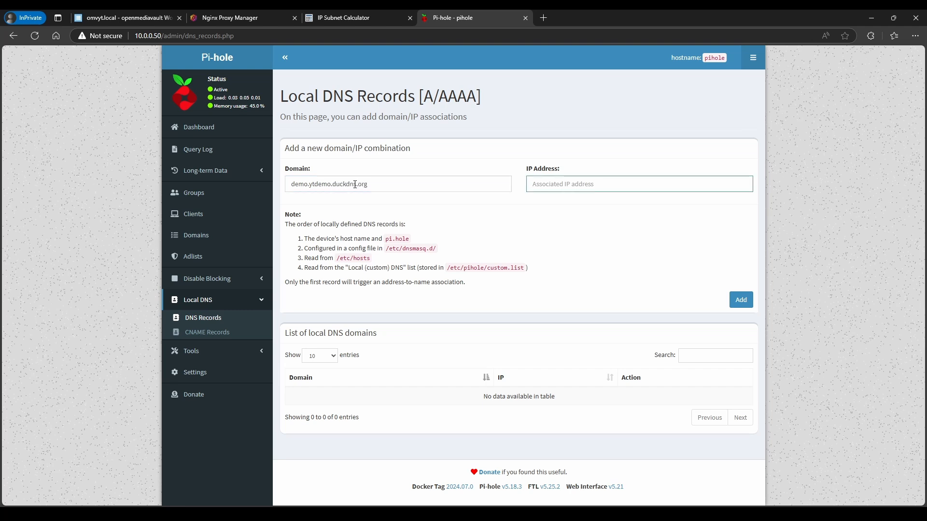
type("10.0.0.90")
left_click_drag(369, 185, 287, 187)
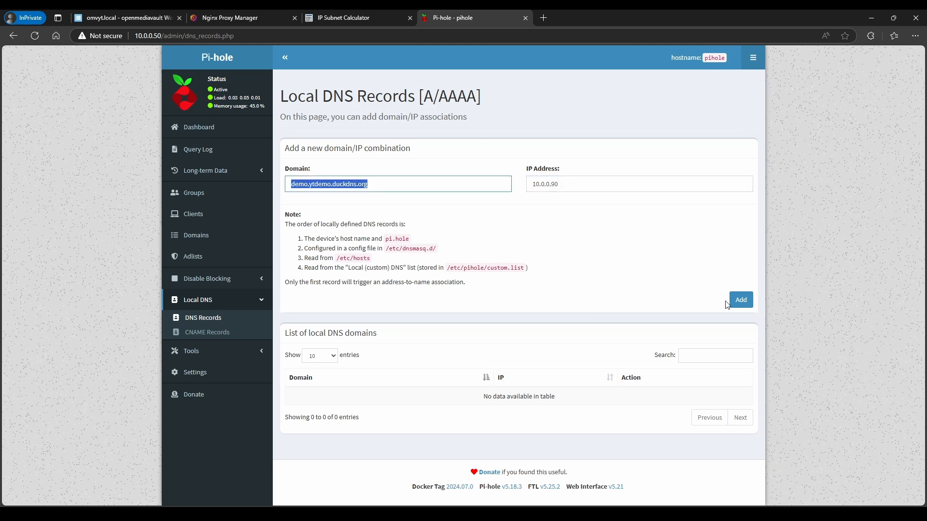
left_click(740, 300)
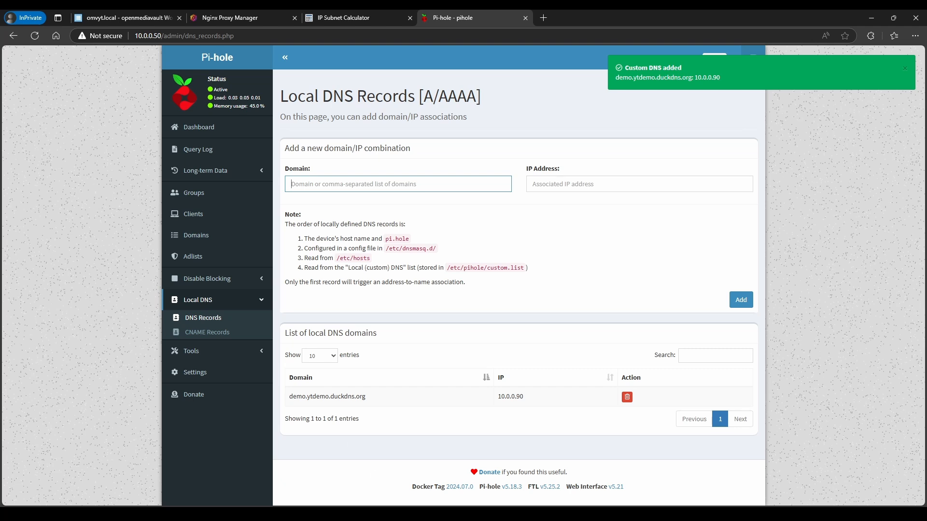
left_click_drag(290, 397, 305, 399)
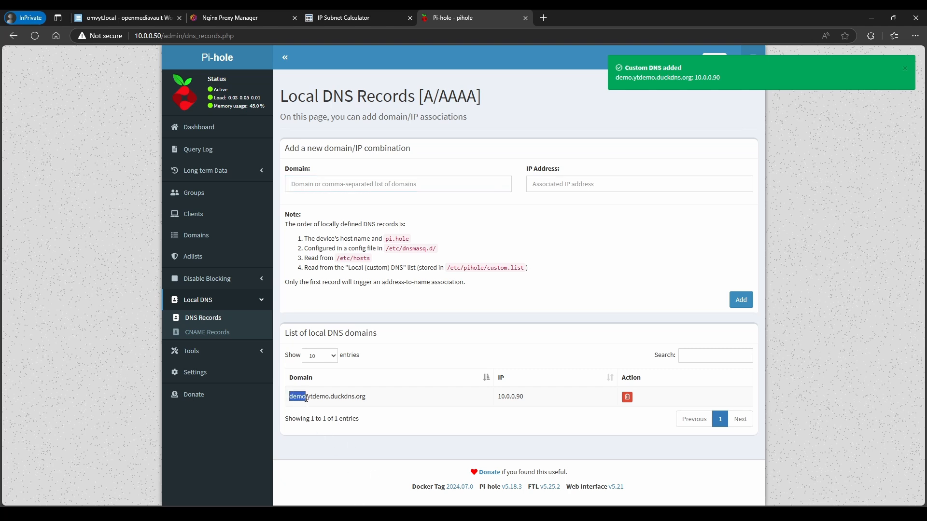
left_click(375, 404)
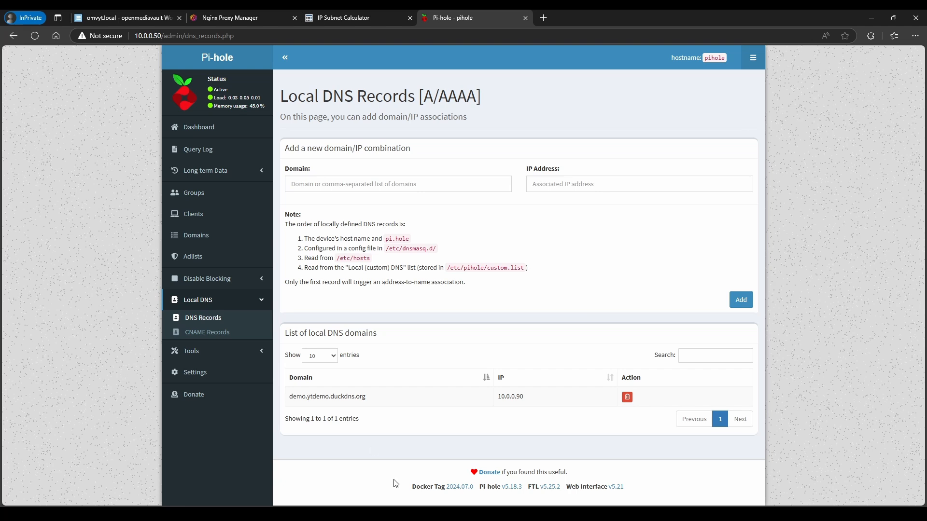
mouse_move(400, 515)
left_click_drag(369, 396, 293, 399)
left_click(372, 400)
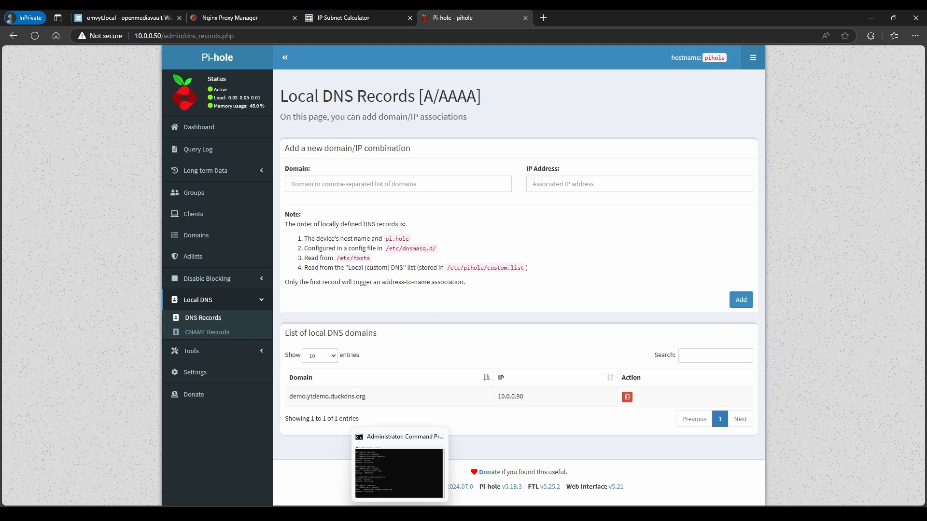
left_click(400, 514)
left_click_drag(292, 338, 354, 341)
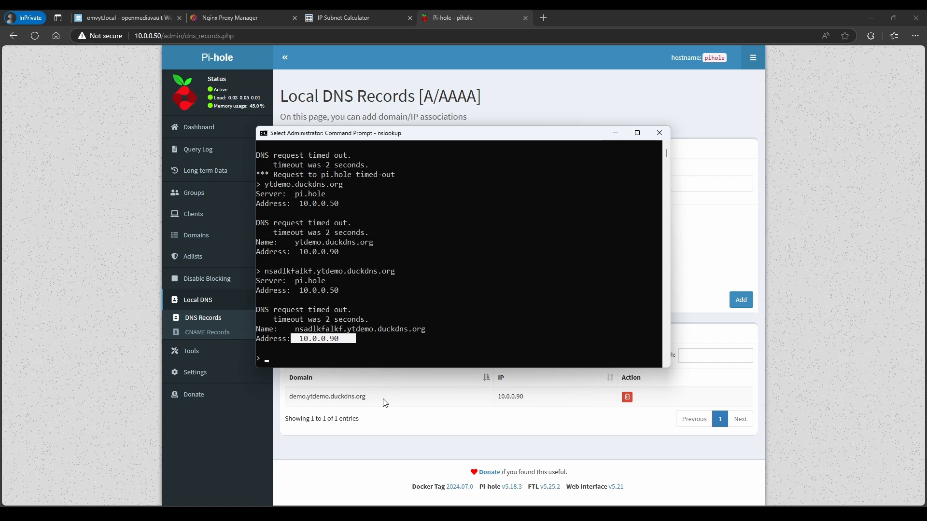
left_click(333, 447)
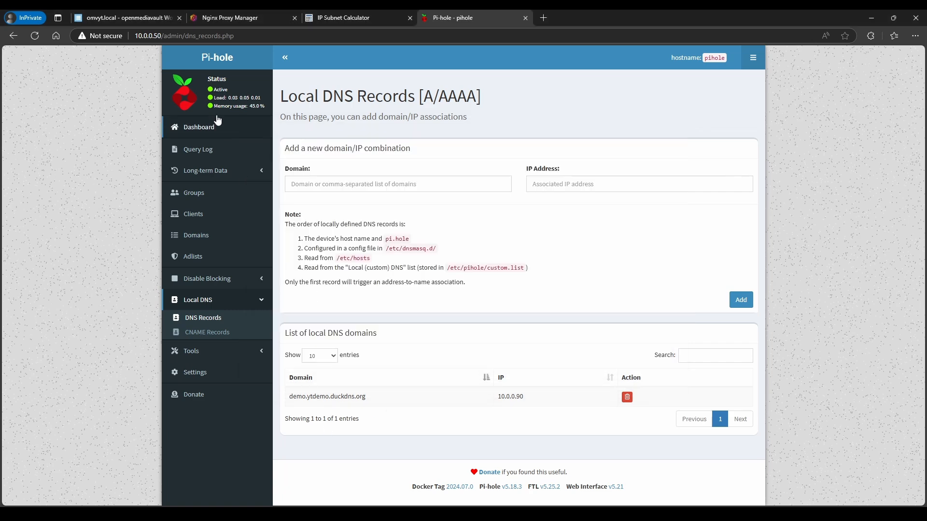
Open the Nginx Proxy Manager guide's Quick Setup and review its sample docker-compose.yml
left_click(214, 18)
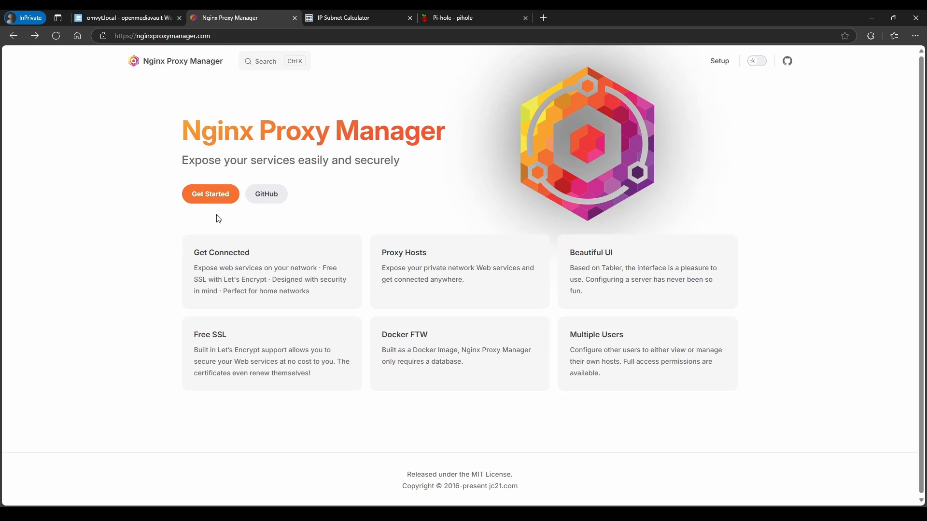
left_click(211, 200)
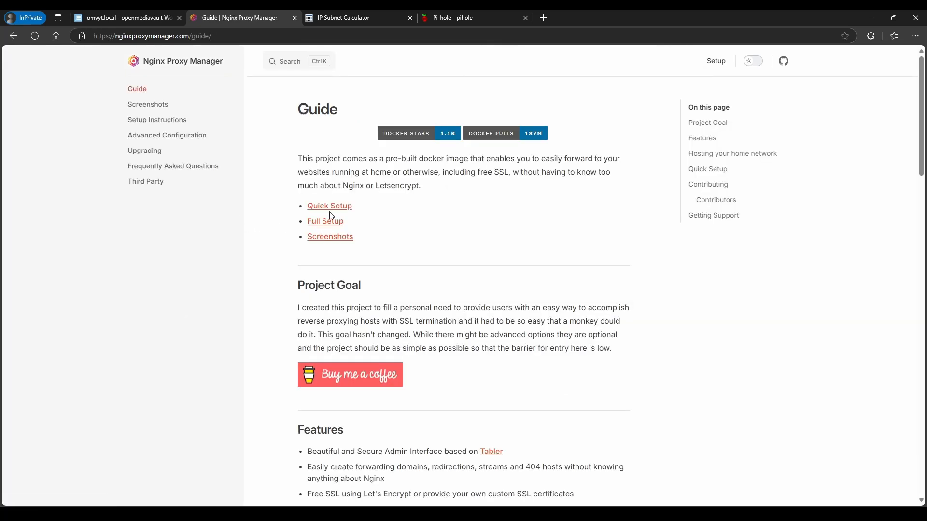
left_click(334, 207)
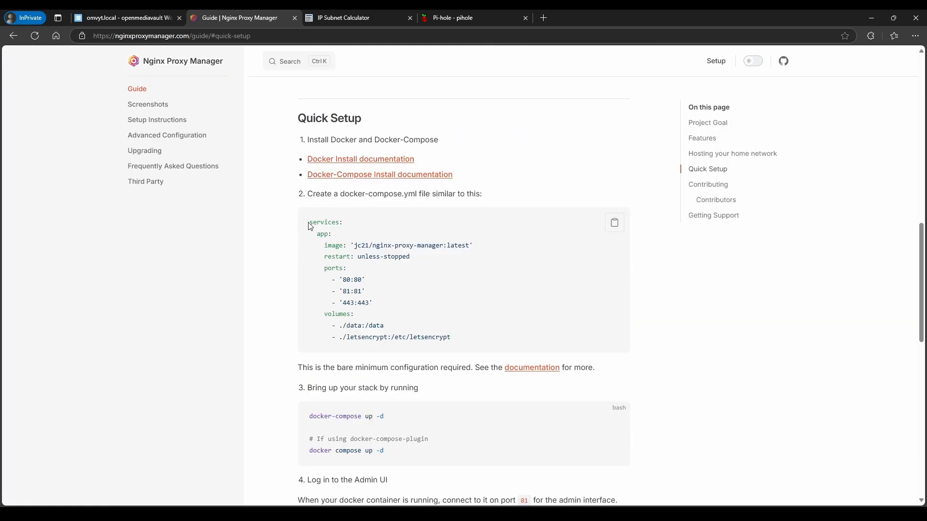
left_click_drag(309, 222, 459, 340)
left_click(448, 337)
Go to Services > Compose > Files in openmediavault and select the nginx-proxy-manager stack
left_click(136, 17)
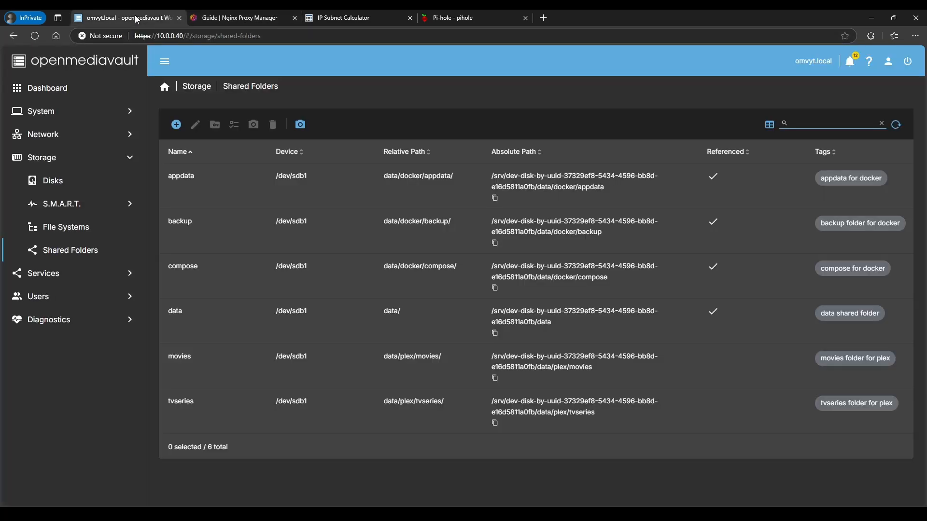
left_click(43, 274)
left_click(237, 147)
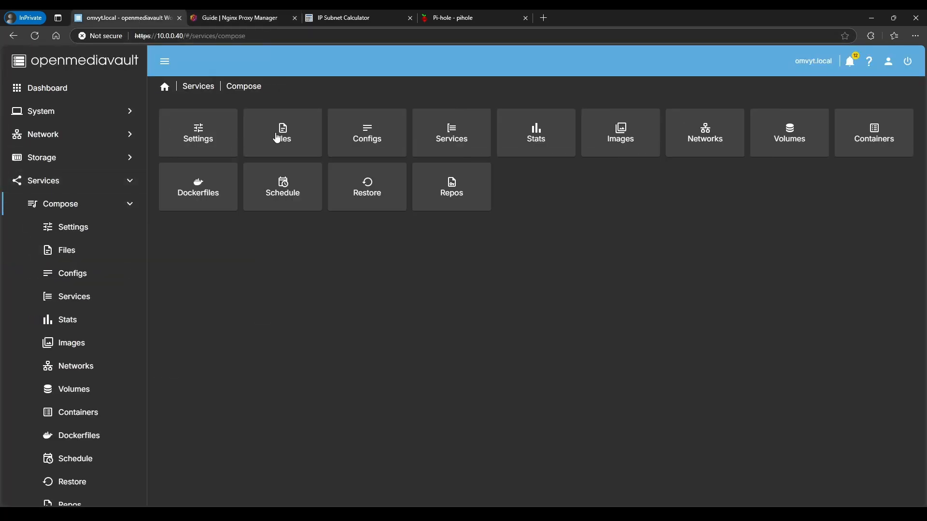
left_click(279, 133)
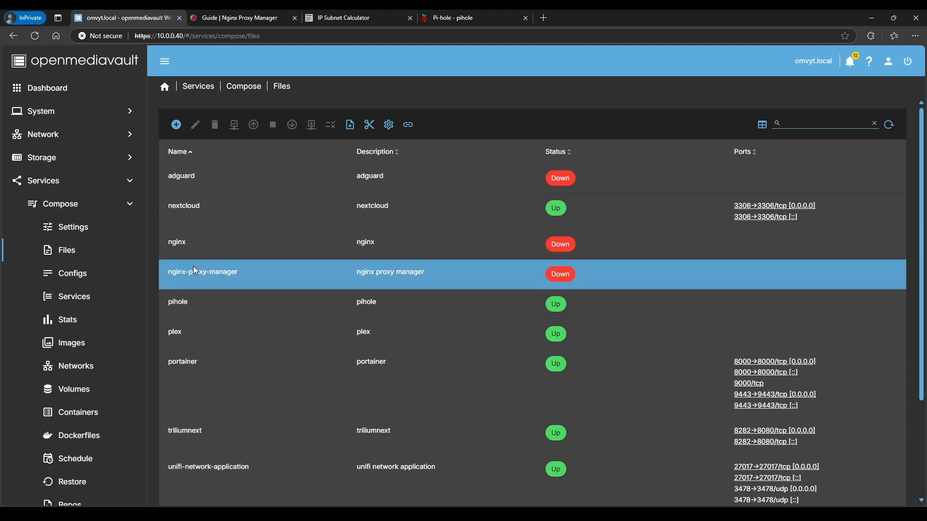
left_click(193, 267)
left_click(176, 125)
left_click(183, 149)
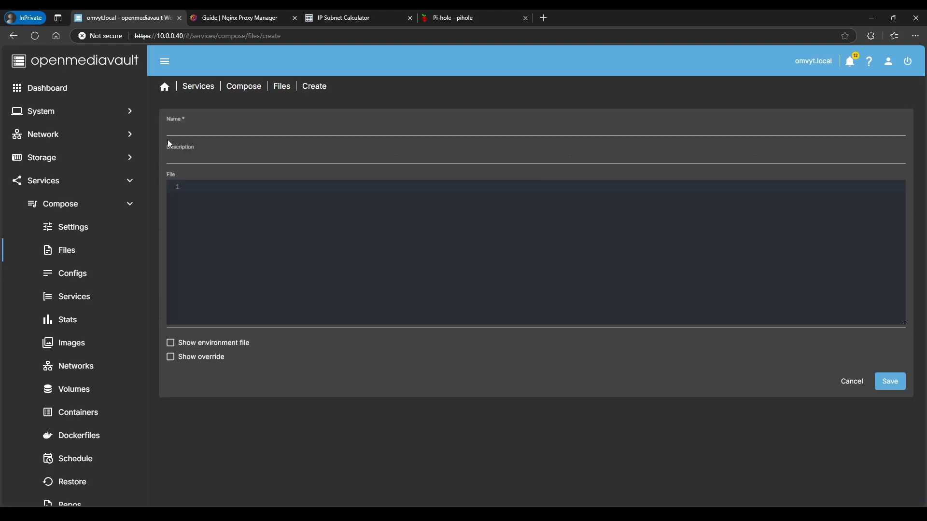
left_click(282, 86)
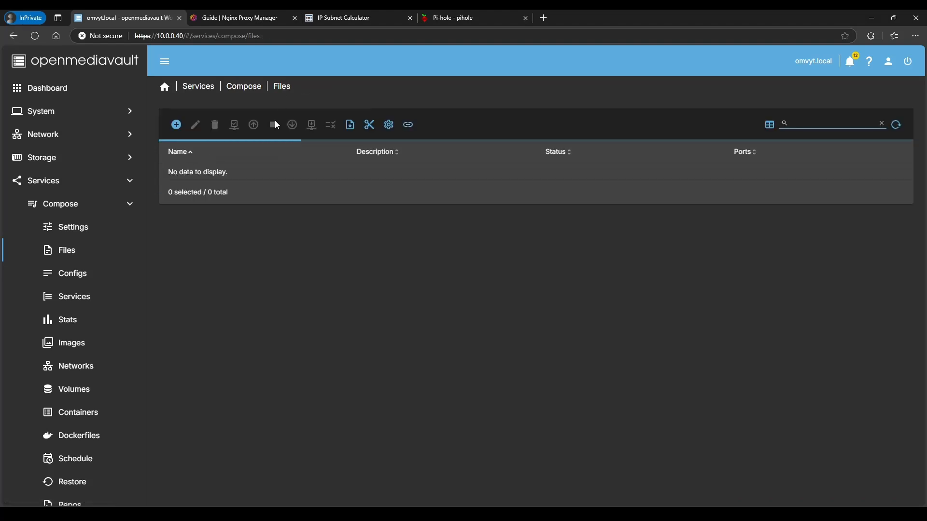
left_click(192, 272)
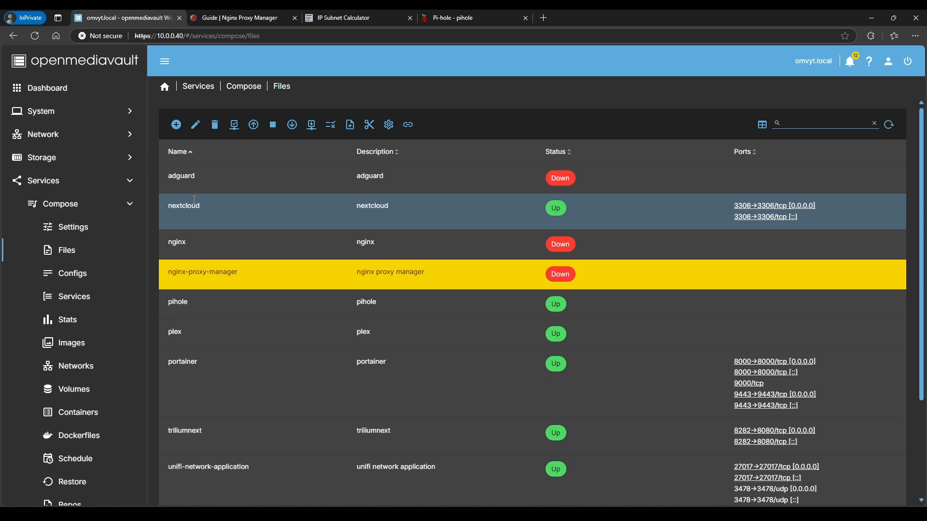
Open the nginx-proxy-manager compose file and review its networks, 10.0.0.90 IP, proxy-network and commented ports
left_click(196, 125)
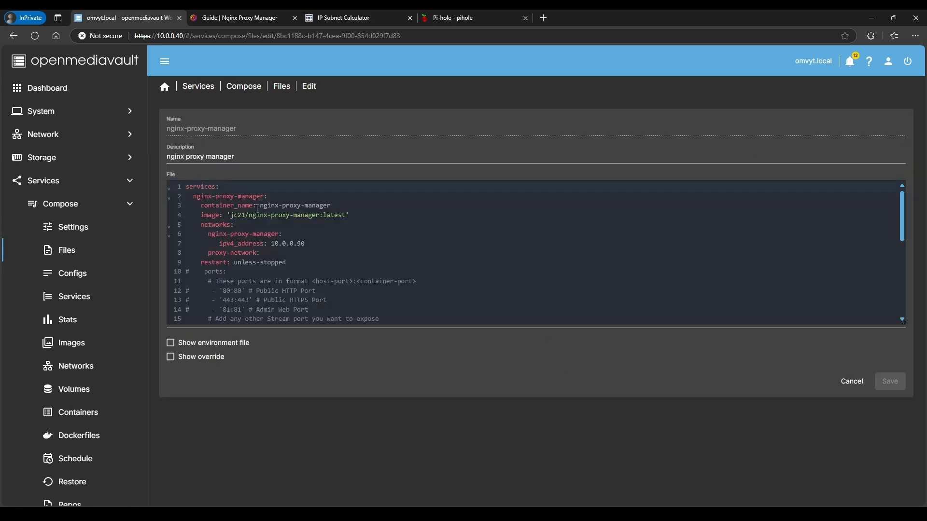
left_click_drag(260, 207, 331, 206)
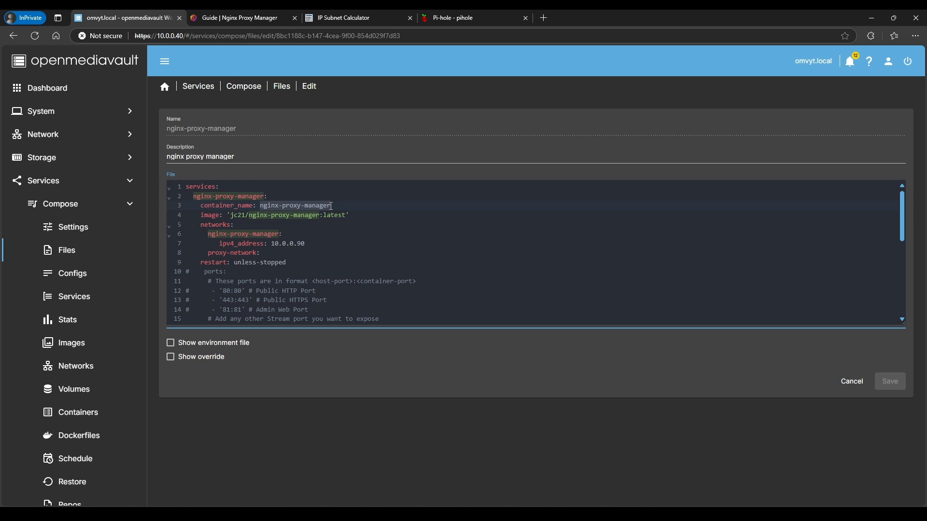
left_click(282, 207)
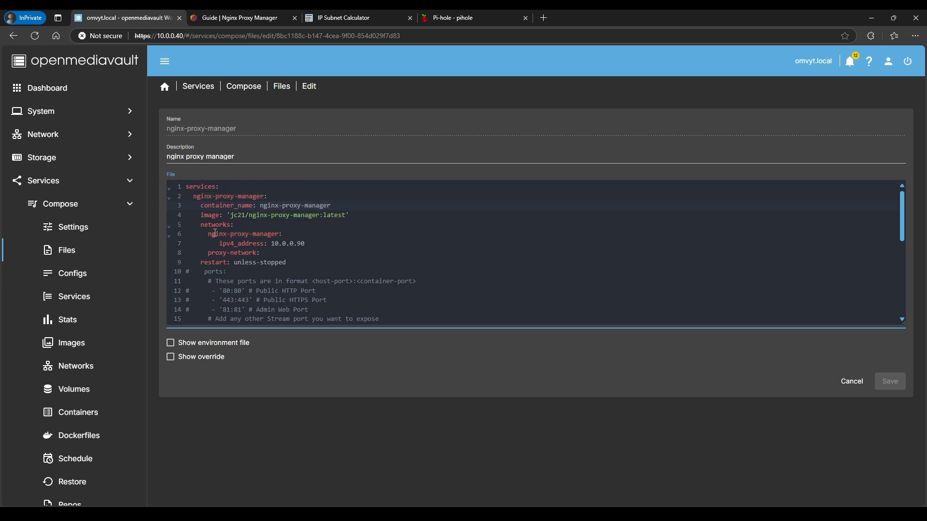
left_click_drag(202, 227, 282, 234)
left_click(230, 243)
left_click_drag(272, 245, 305, 245)
scroll(311, 244, "down", 1)
scroll(312, 245, "down", 1)
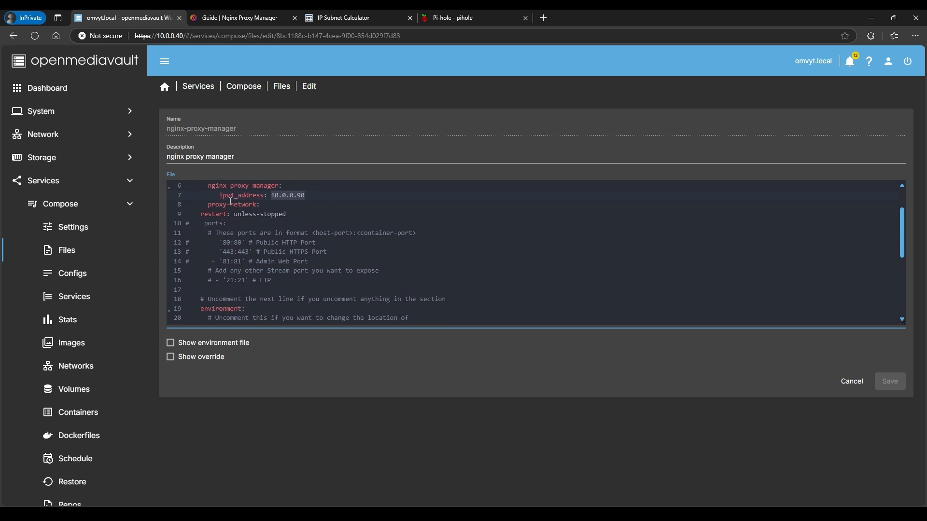
left_click_drag(208, 206, 265, 201)
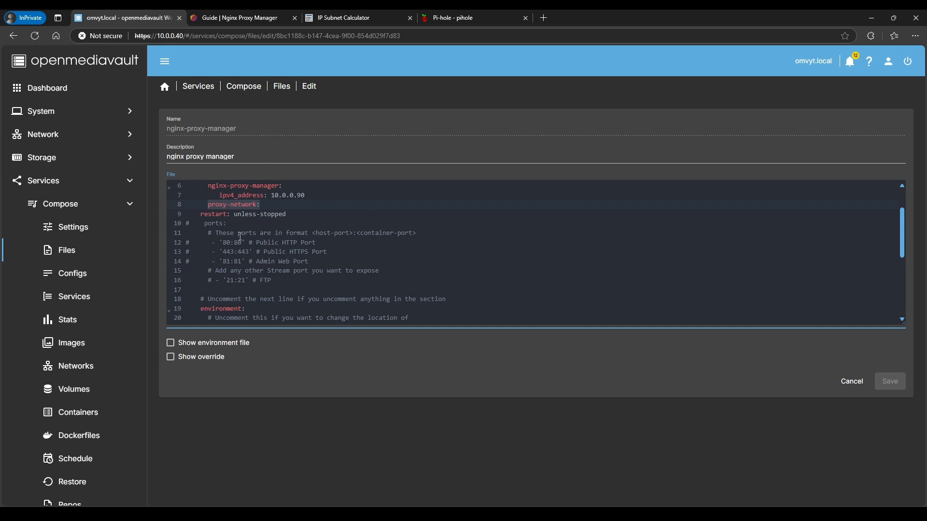
left_click_drag(188, 223, 287, 283)
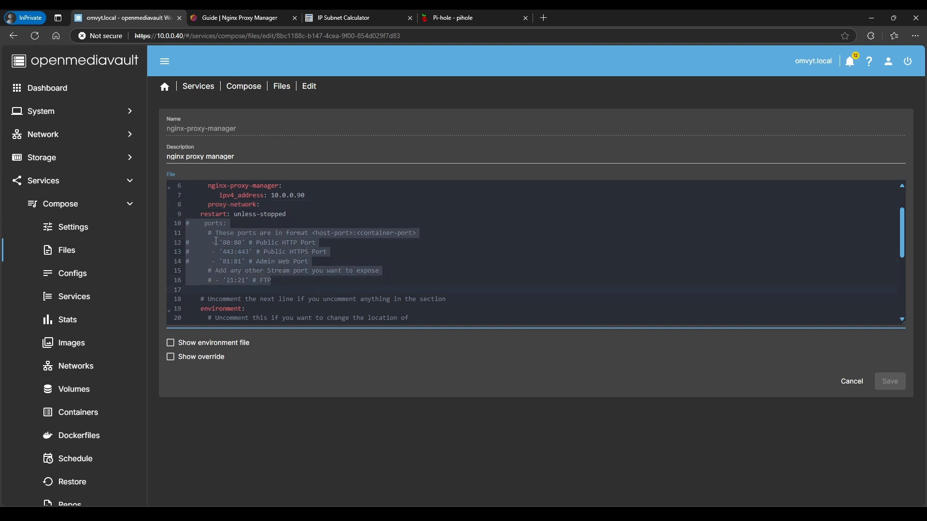
scroll(271, 290, "down", 5)
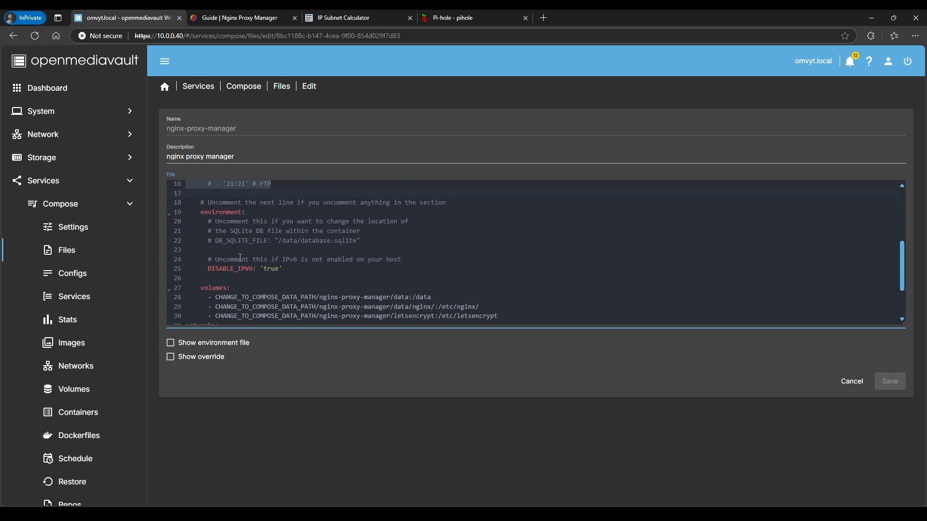
left_click_drag(290, 268, 210, 269)
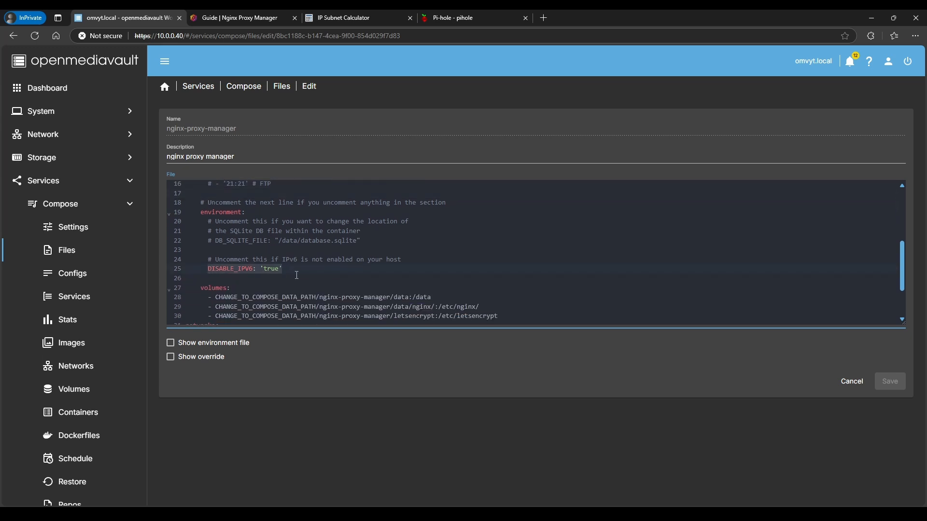
scroll(294, 271, "down", 2)
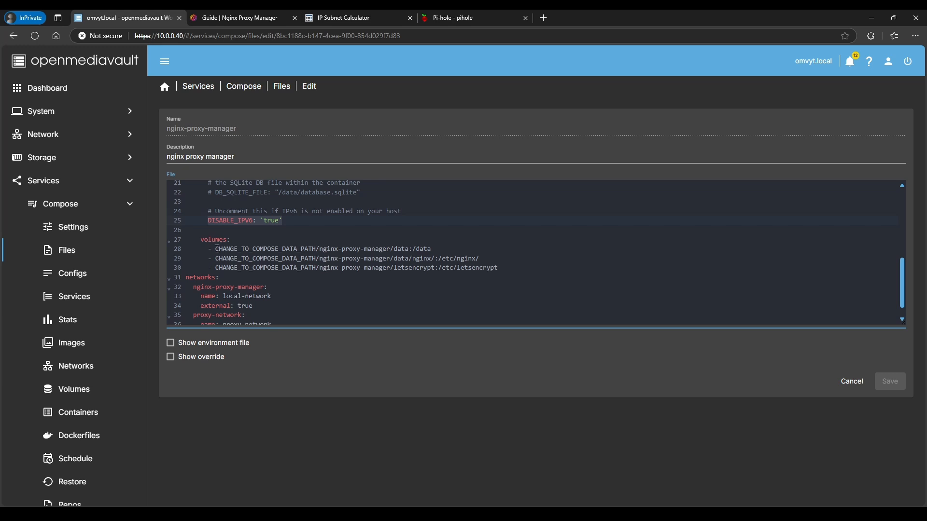
left_click_drag(215, 250, 316, 251)
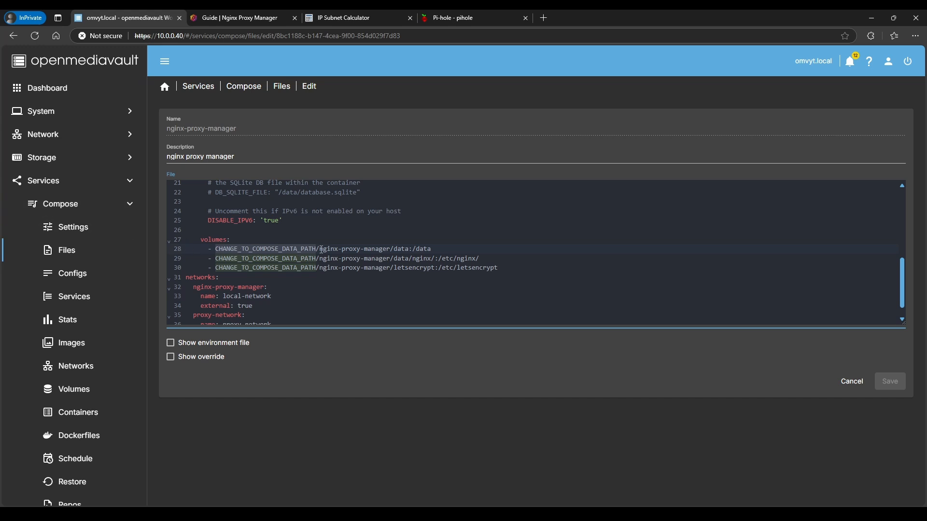
left_click_drag(322, 251, 389, 250)
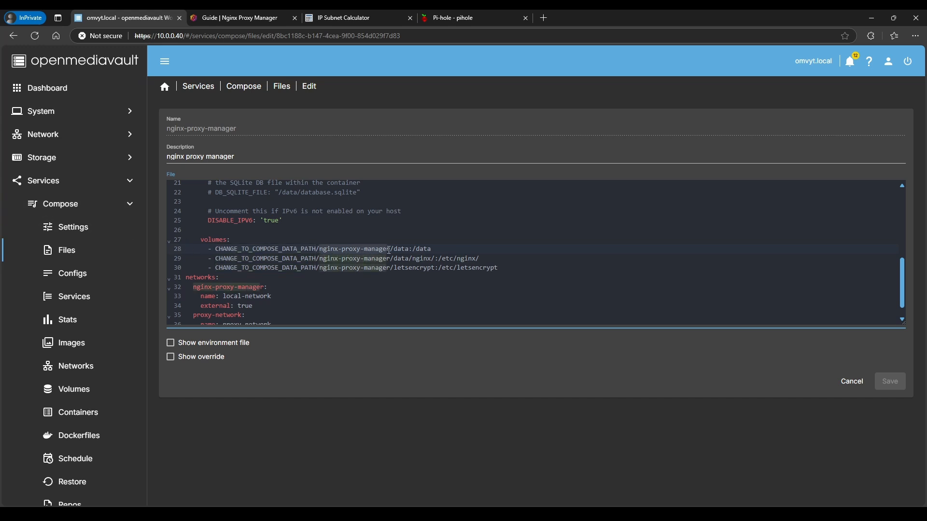
left_click(287, 251)
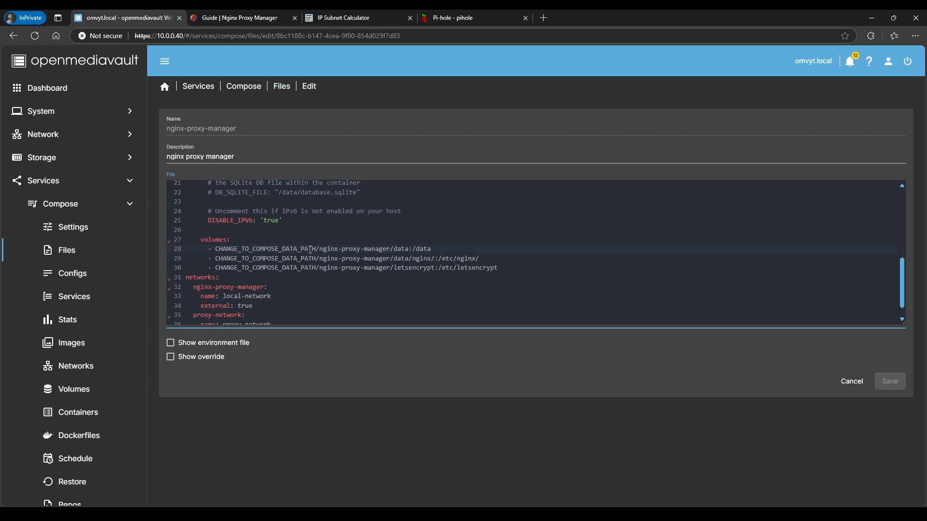
left_click_drag(321, 250, 436, 250)
left_click(414, 250)
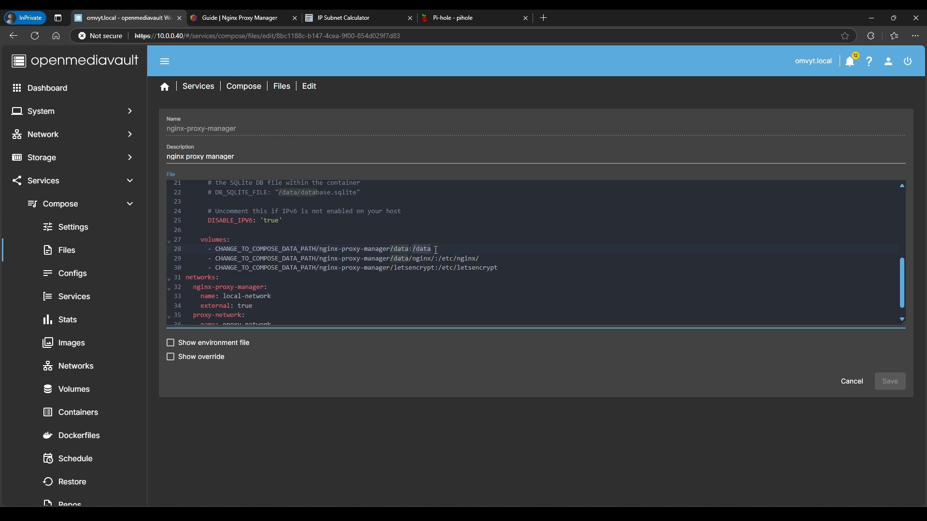
left_click(388, 257)
left_click_drag(434, 260, 388, 262)
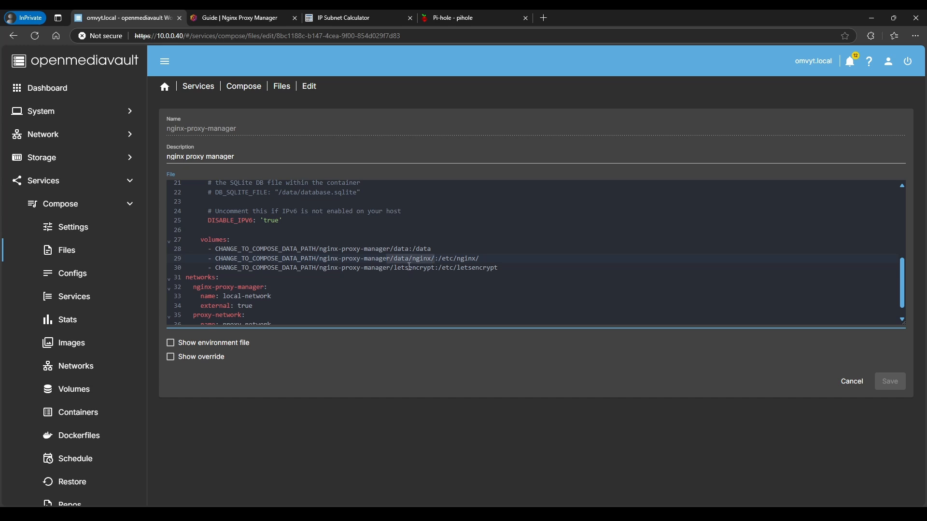
left_click(410, 259)
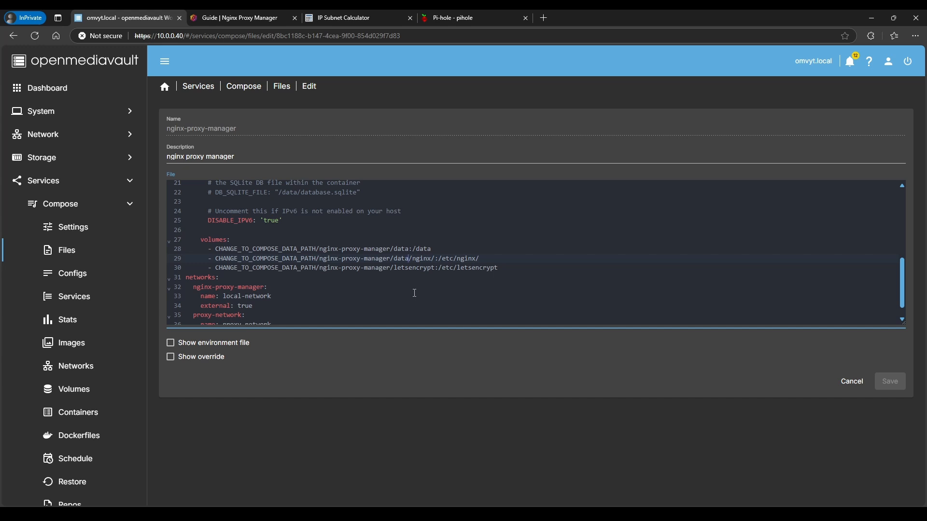
left_click_drag(492, 262, 440, 261)
Change the second volume path's ending from data to etc
left_click(410, 261)
key("BackSpace")
key("BackSpace")
key("BackSpace")
key("BackSpace")
type("etc")
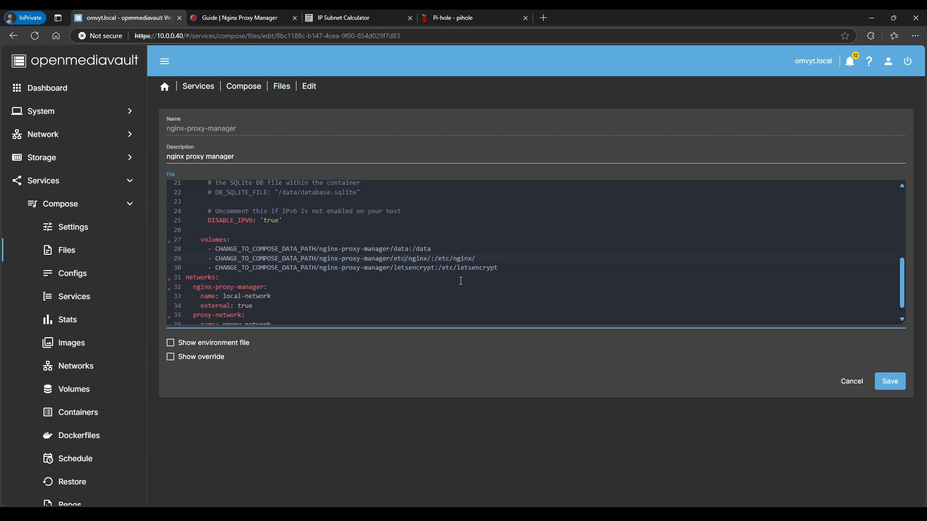
scroll(461, 281, "down", 1)
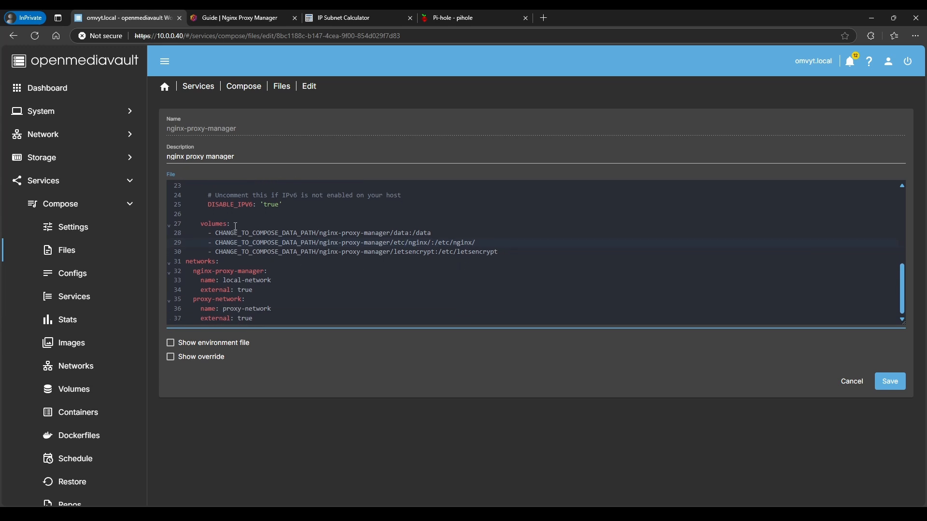
scroll(235, 226, "up", 8)
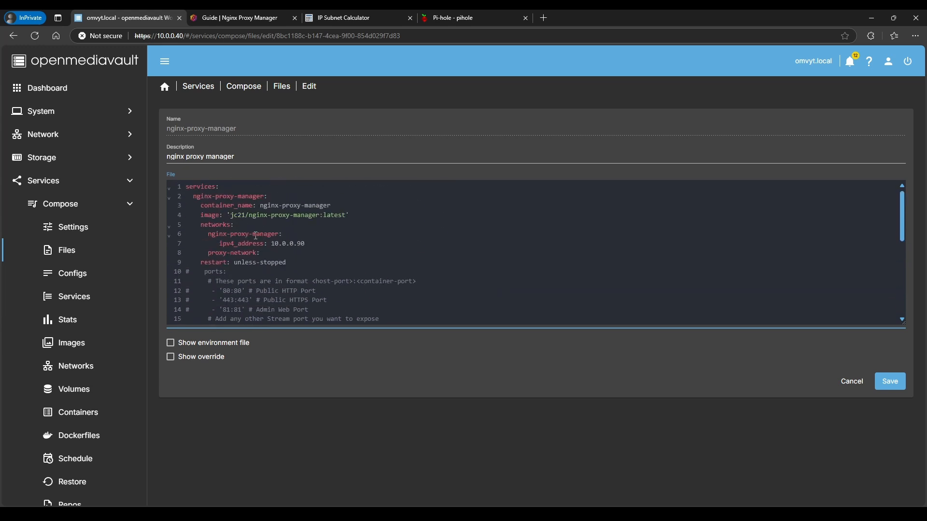
scroll(256, 236, "down", 8)
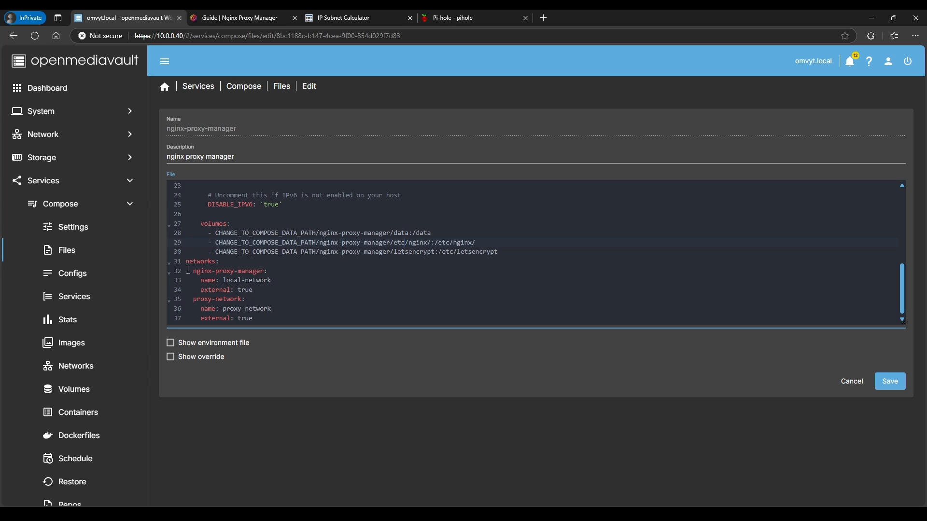
Enlarge the editor and check the nginx-proxy-manager network name in the networks section
left_click_drag(195, 272, 265, 274)
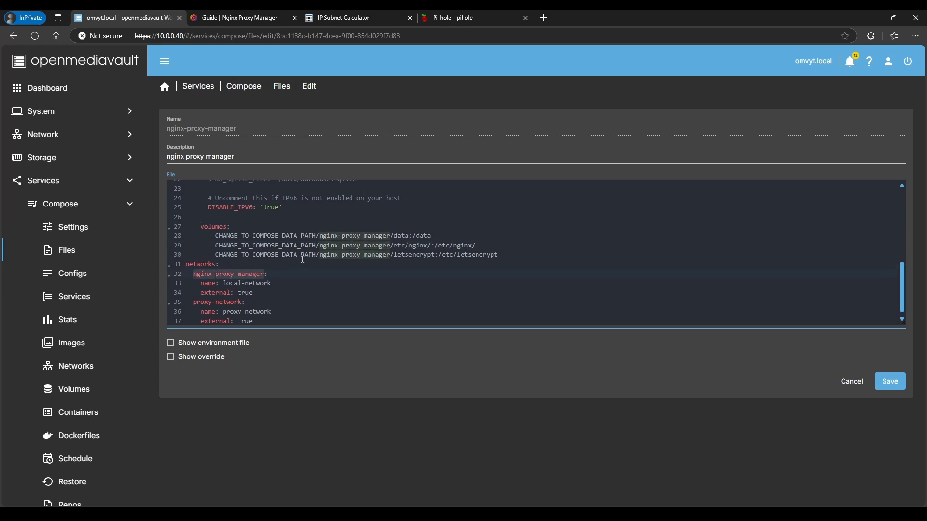
scroll(319, 261, "up", 5)
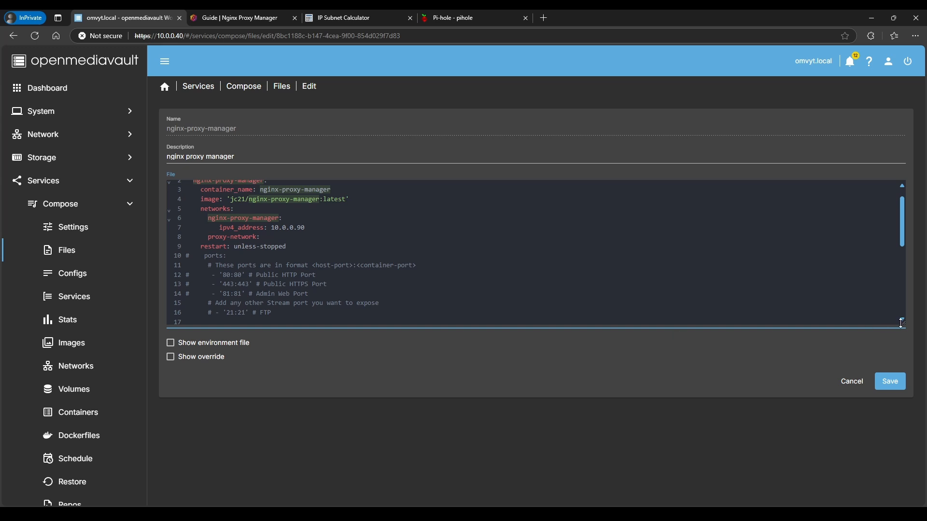
left_click_drag(904, 323, 897, 455)
scroll(495, 312, "down", 2)
scroll(372, 263, "up", 2)
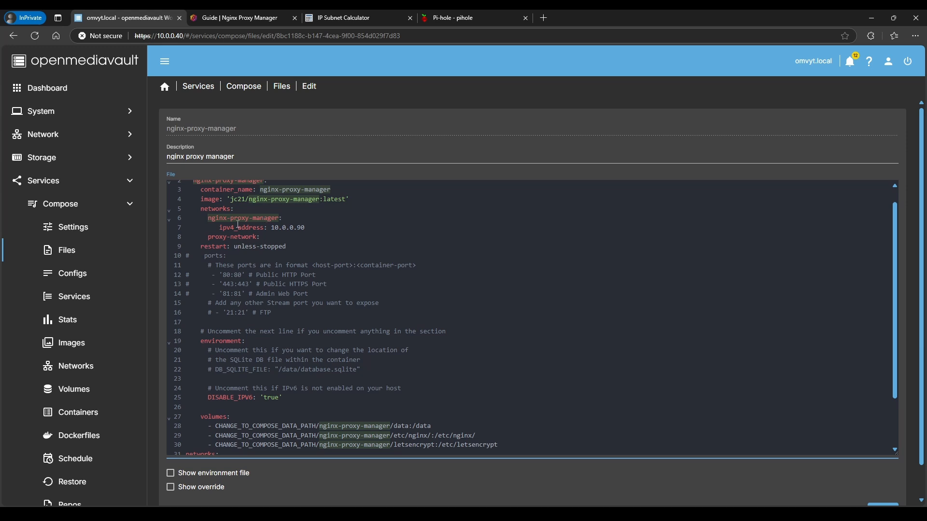
scroll(203, 367, "down", 3)
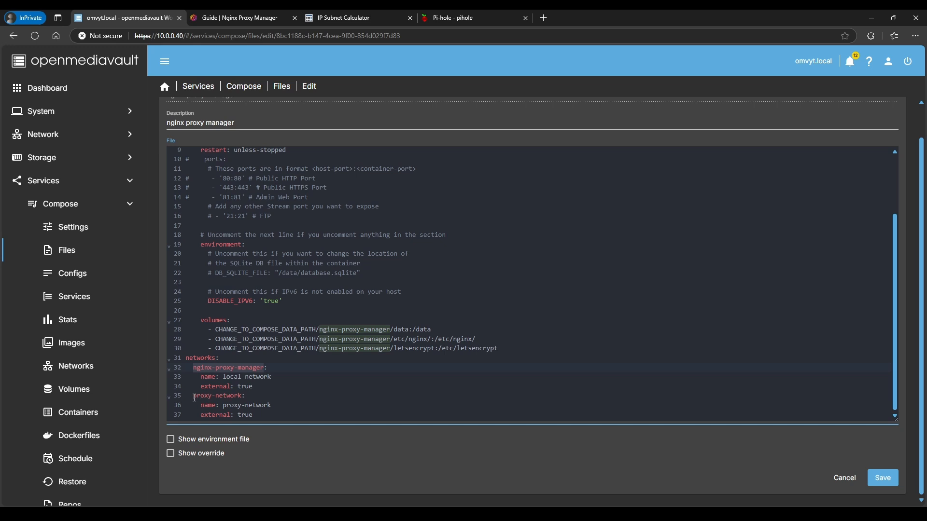
Check the proxy-network definition and its external setting
left_click_drag(193, 396, 242, 400)
scroll(261, 323, "up", 3)
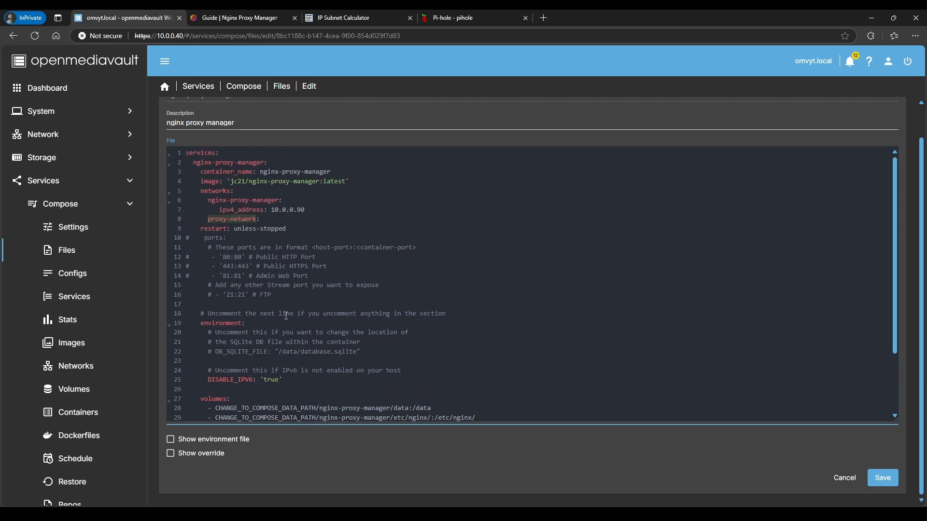
scroll(261, 323, "down", 3)
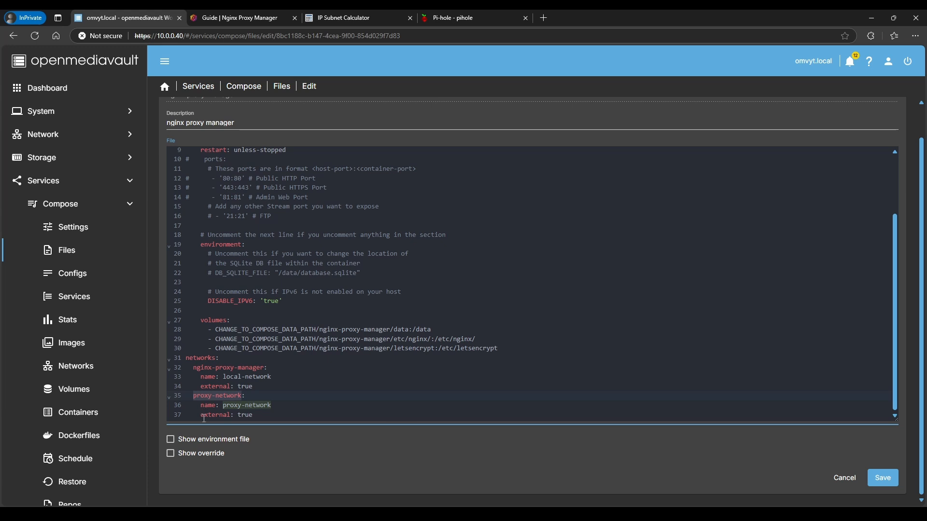
left_click_drag(202, 418, 257, 419)
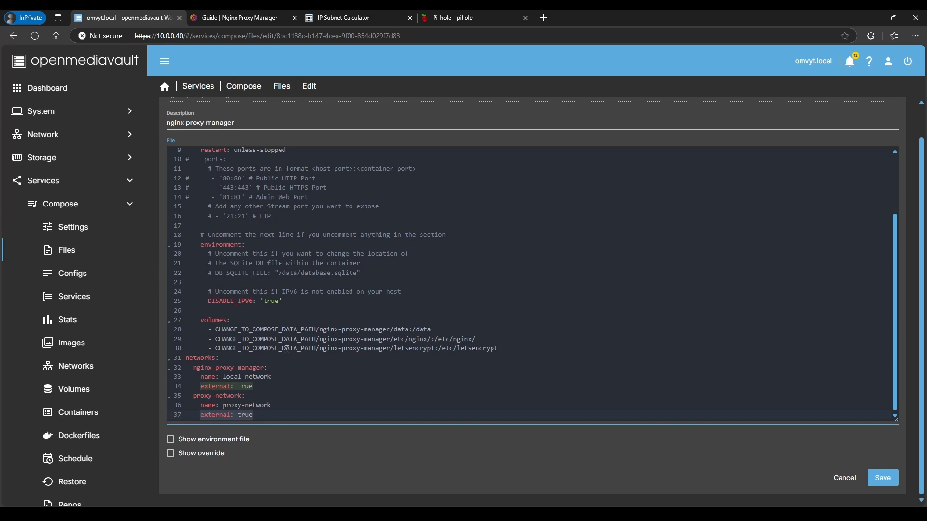
scroll(287, 349, "up", 3)
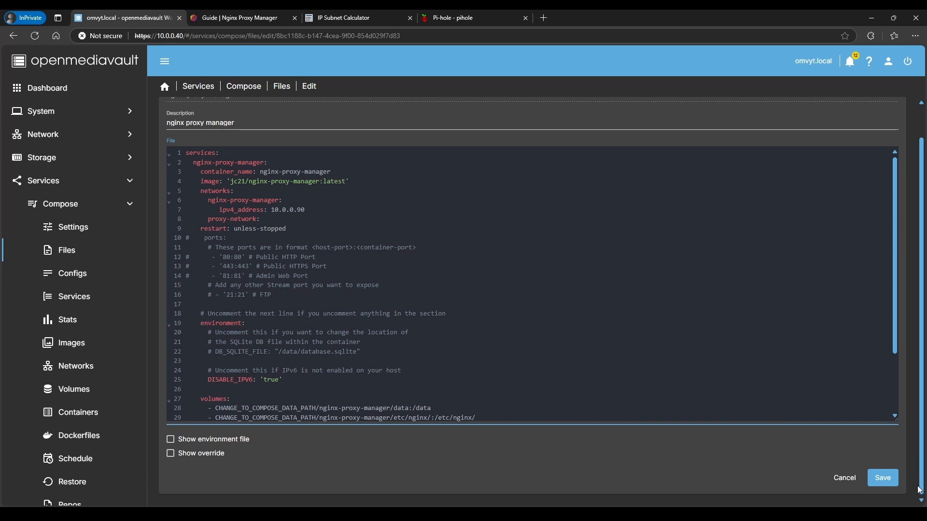
Save the nginx-proxy-manager compose file and bring the stack up on ports 80, 81 and 443
left_click(883, 479)
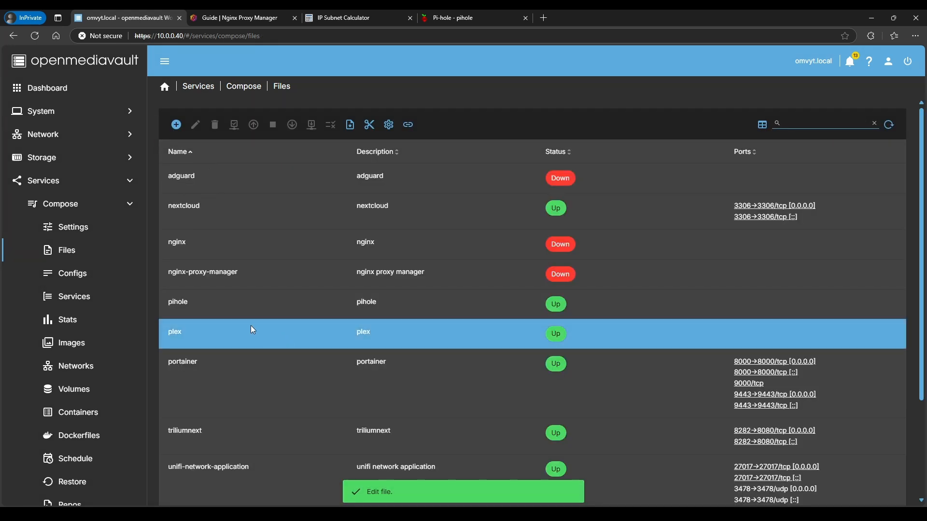
left_click(251, 275)
left_click(254, 125)
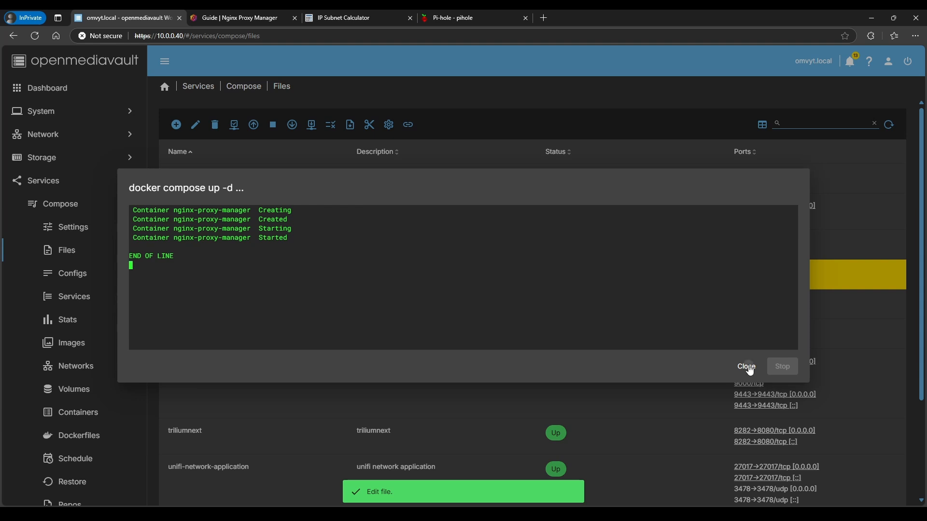
left_click(746, 368)
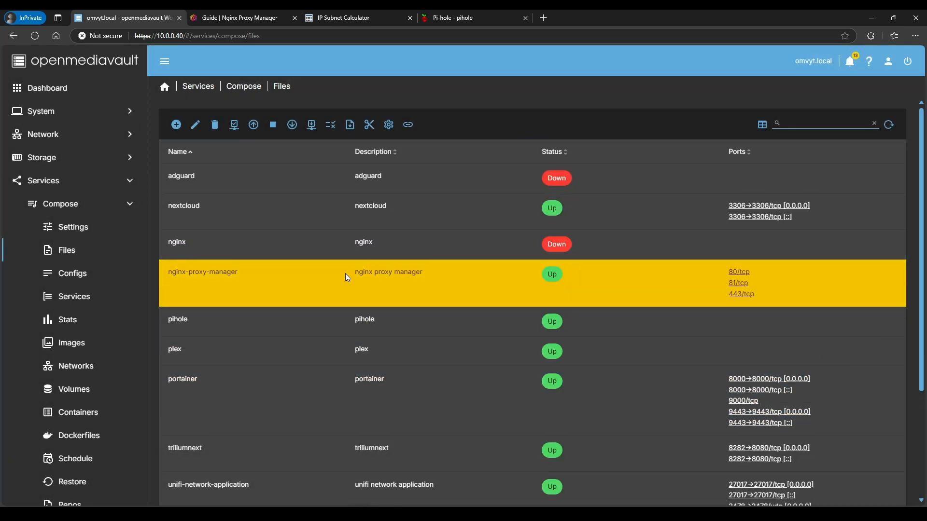
left_click(544, 19)
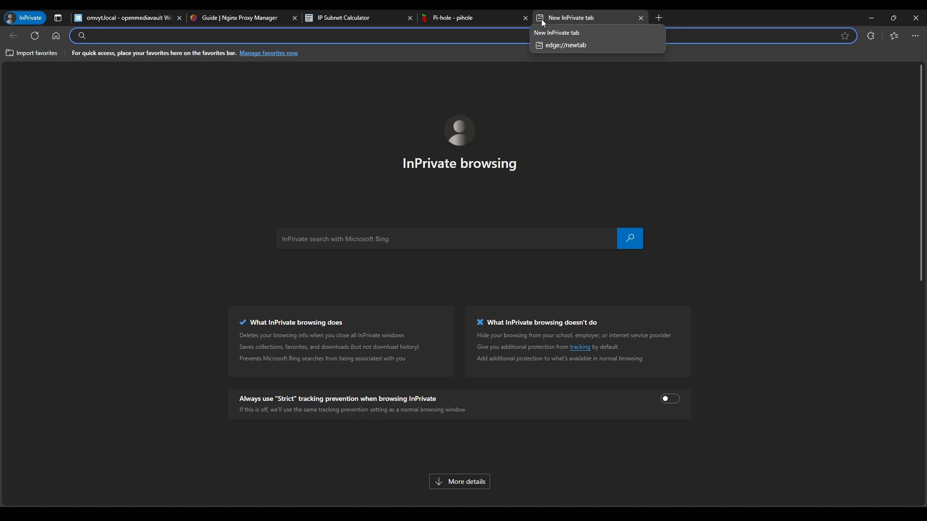
Browse to 10.0.0.90 and then 10.0.0.90:81; both refuse to connect
type("10.0.0.")
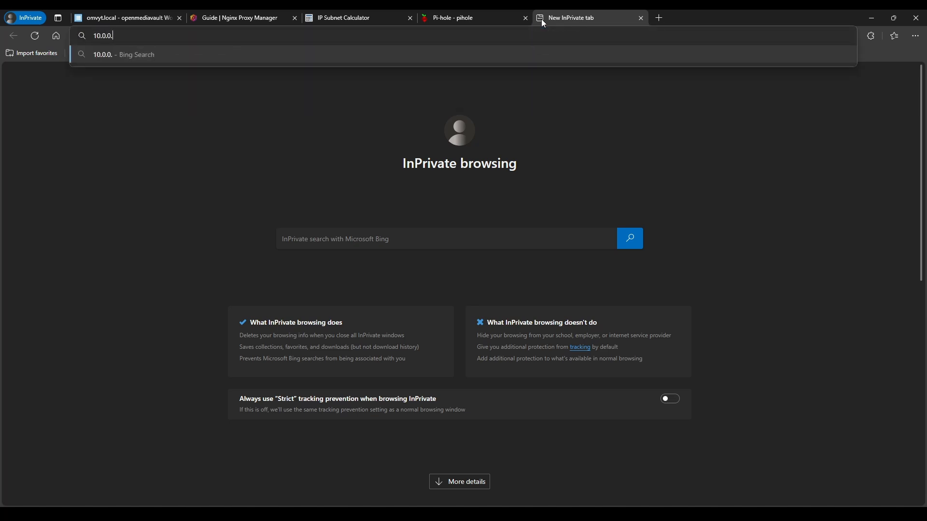
type("90")
key("Return")
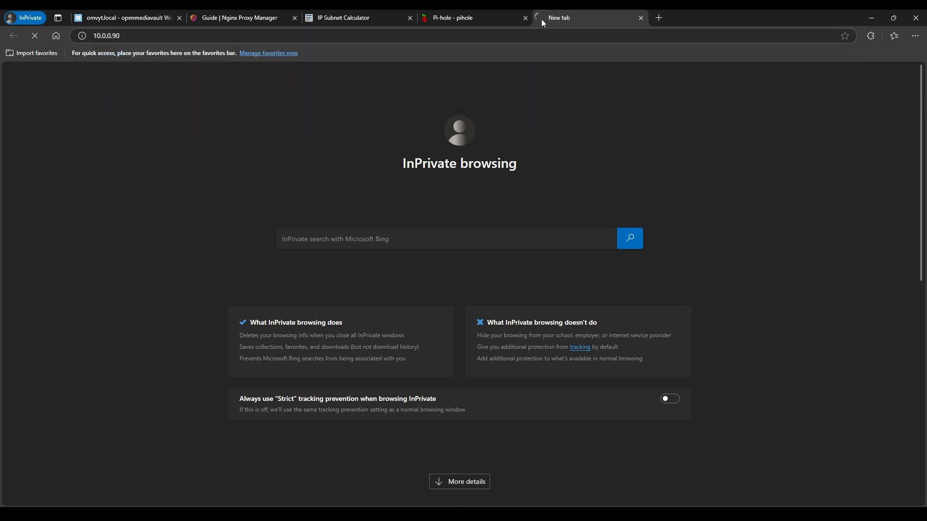
left_click(156, 37)
left_click(150, 37)
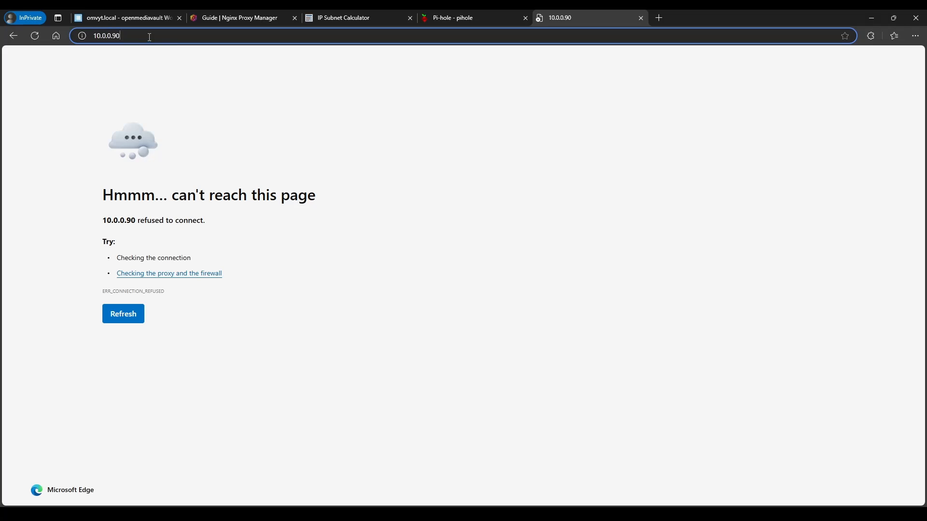
type(":81")
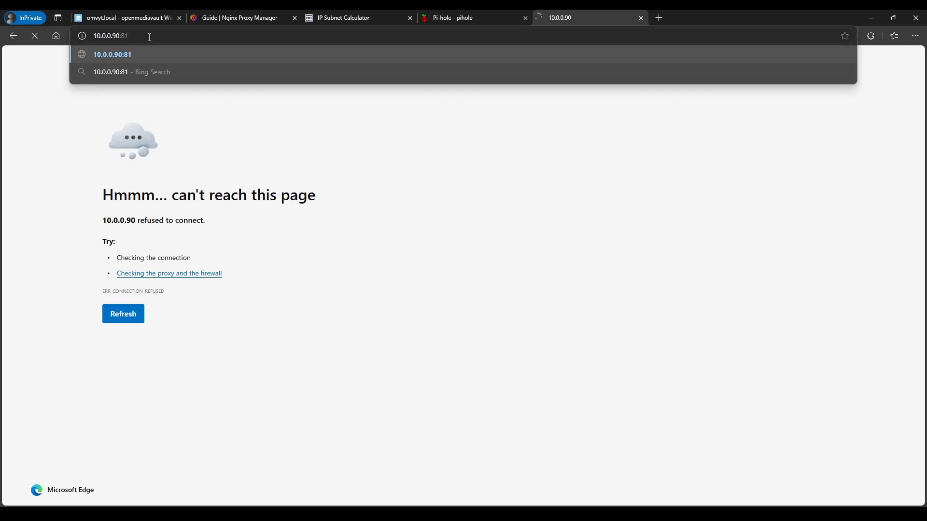
key("Return")
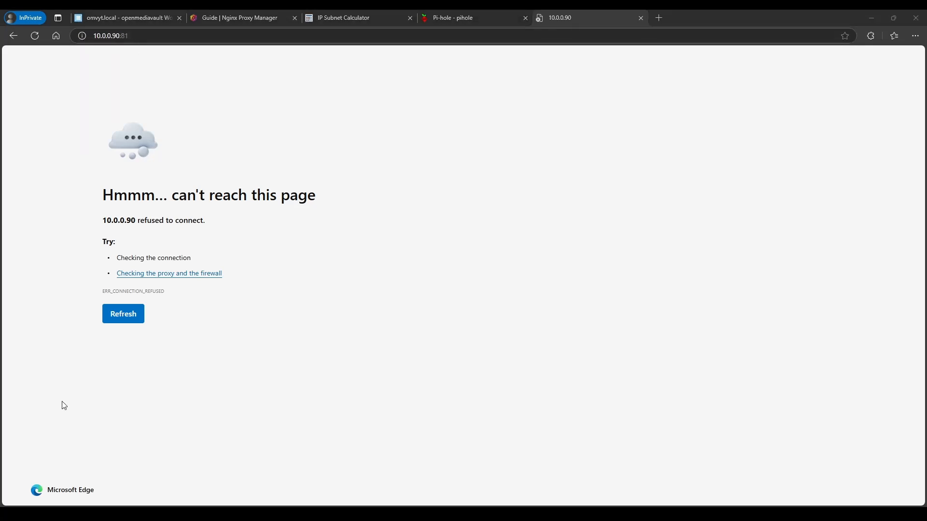
Retry port 81, then return to openmediavault and select the nginx-proxy-manager stack
left_click(34, 36)
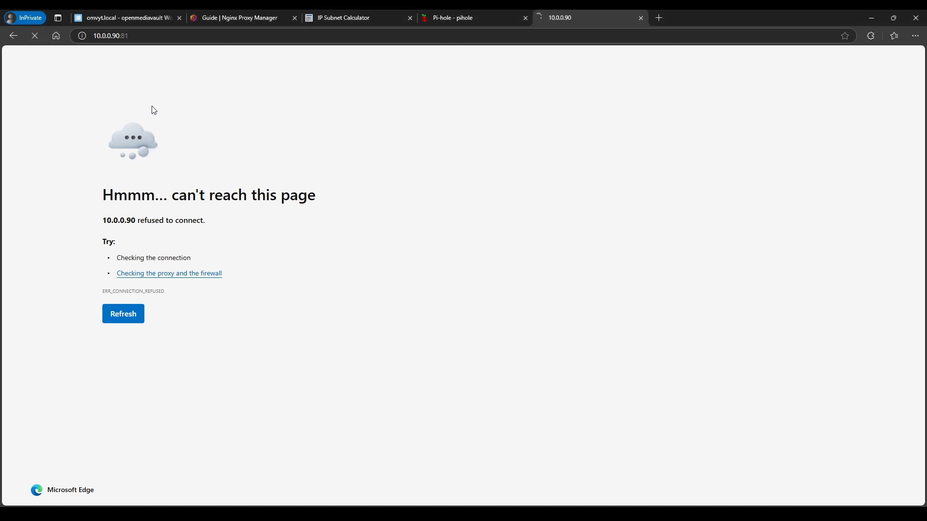
left_click(103, 20)
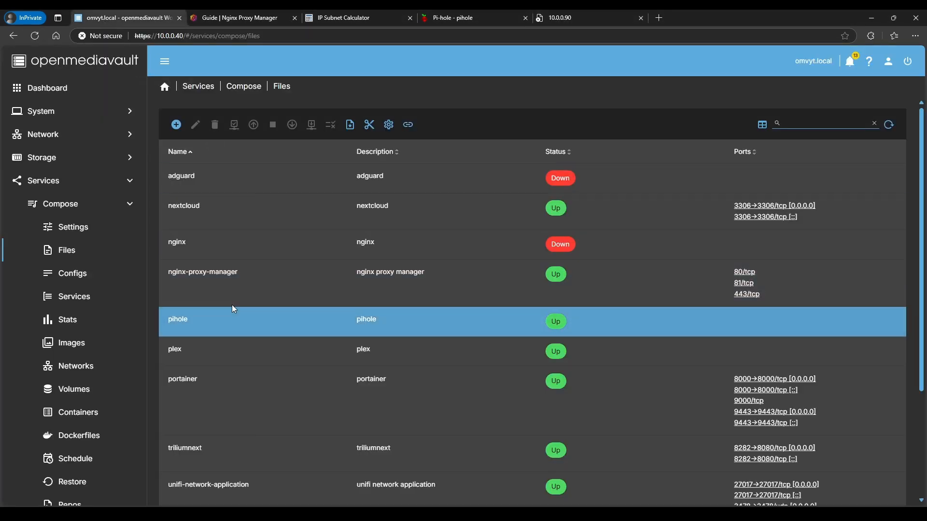
left_click(193, 285)
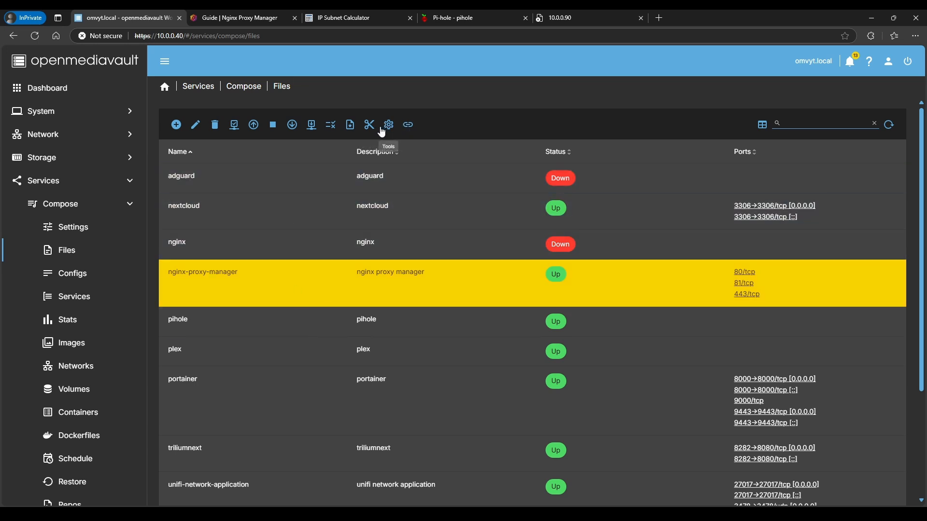
left_click(389, 127)
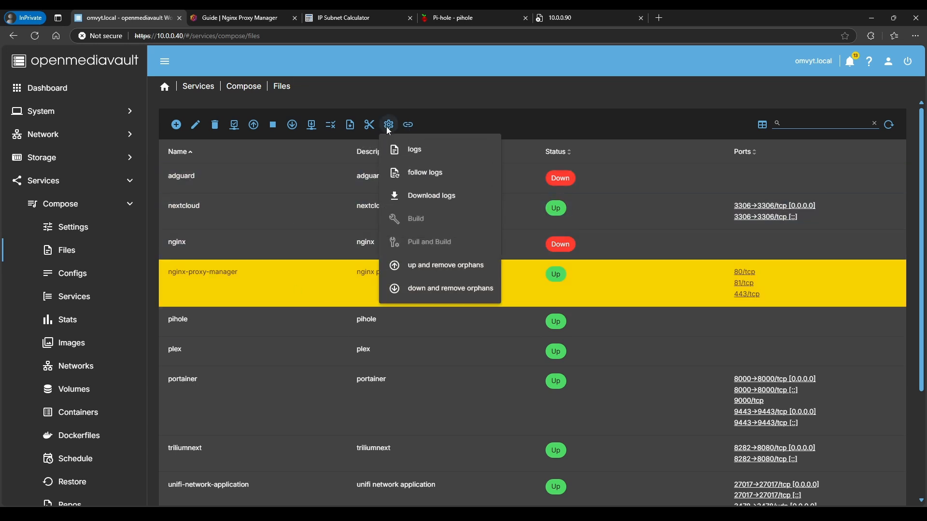
left_click(413, 153)
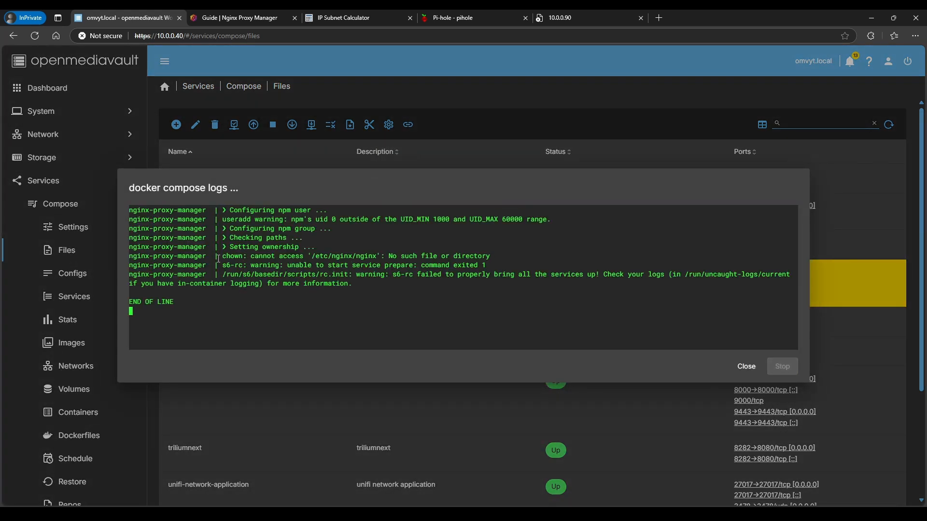
left_click_drag(222, 256, 496, 255)
left_click(744, 364)
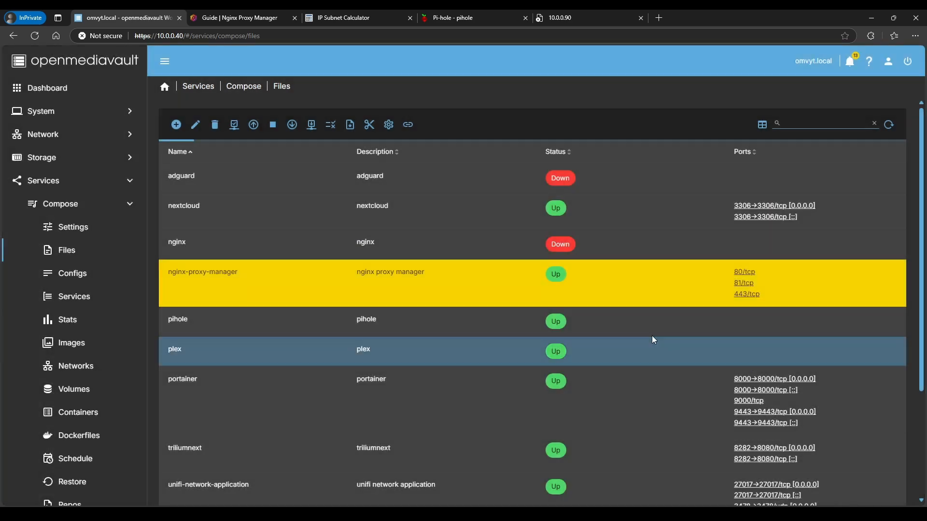
Prefix the /etc/nginx volume on line 29 with # and save the compose file
left_click(194, 135)
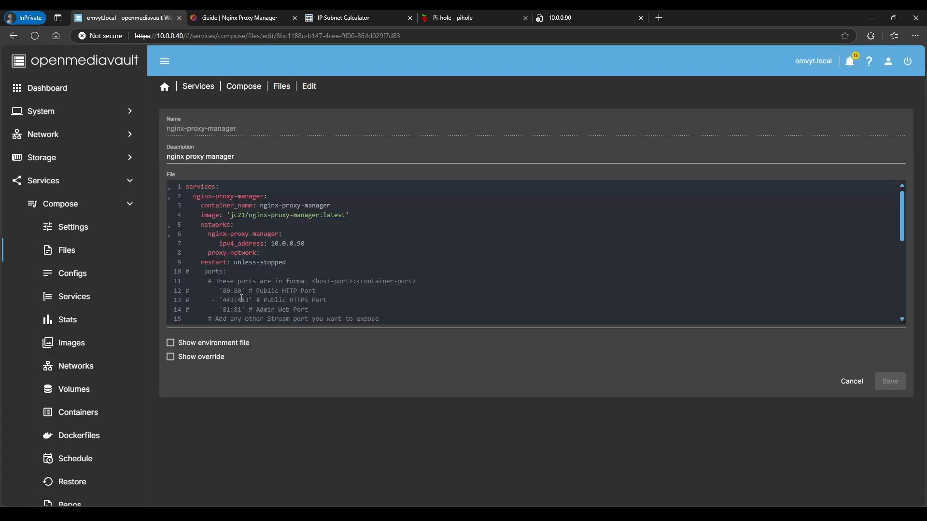
scroll(214, 266, "down", 7)
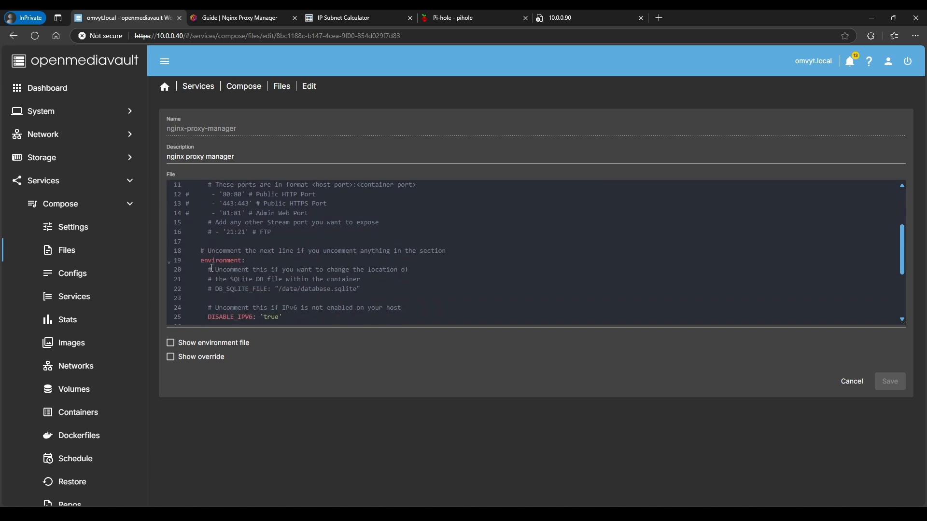
left_click_drag(476, 259, 252, 258)
left_click(187, 260)
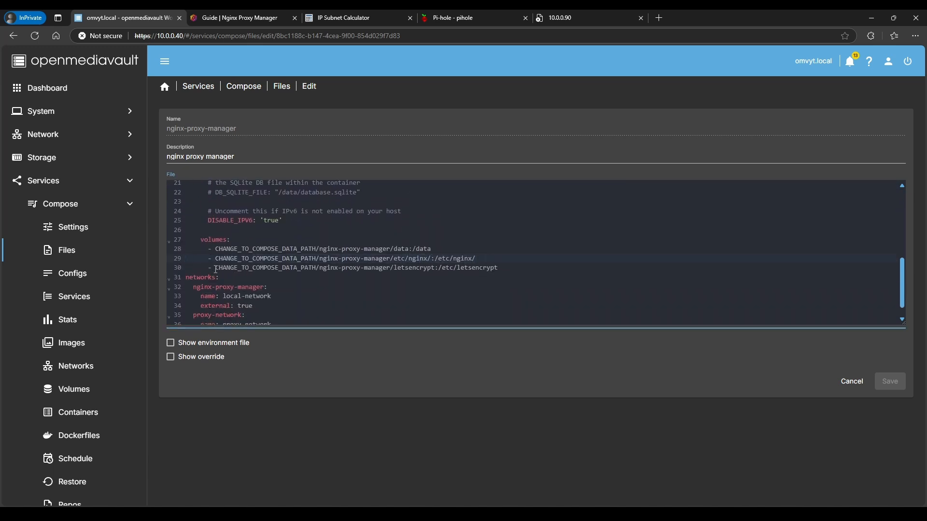
type("#")
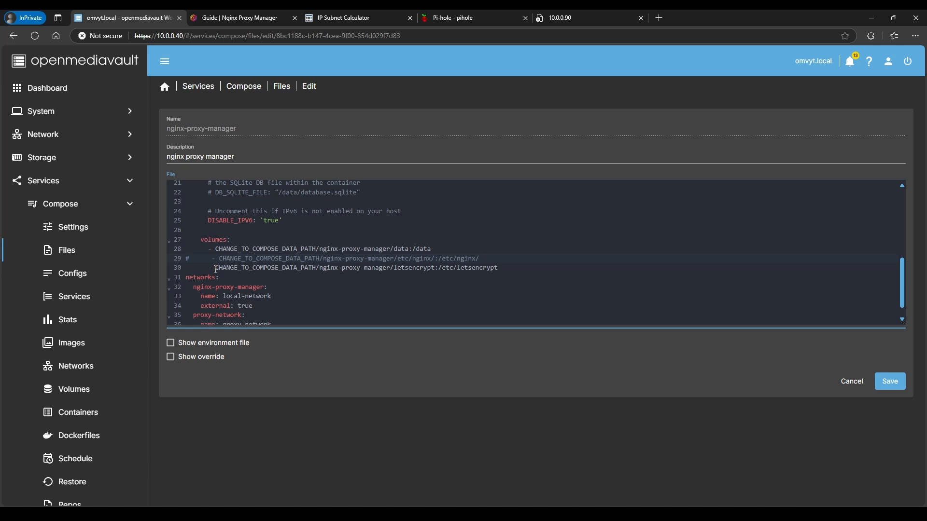
left_click(879, 381)
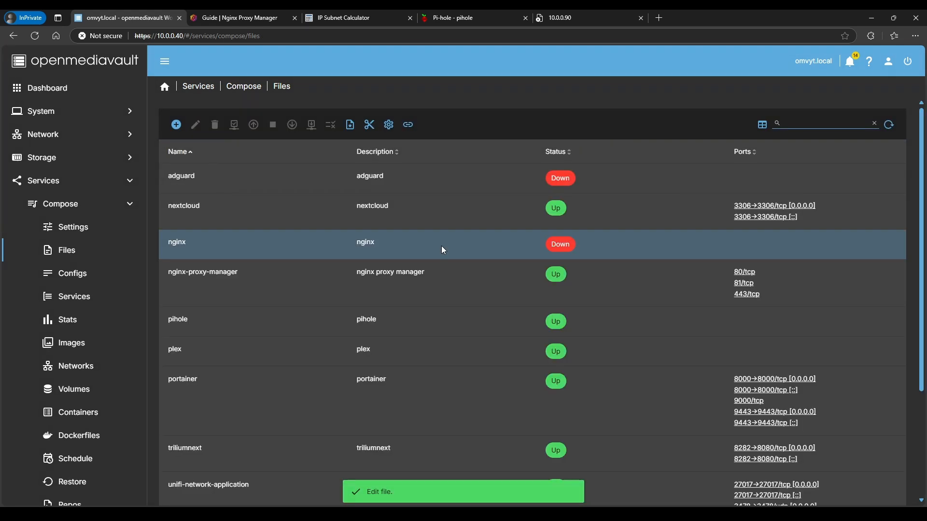
left_click(262, 256)
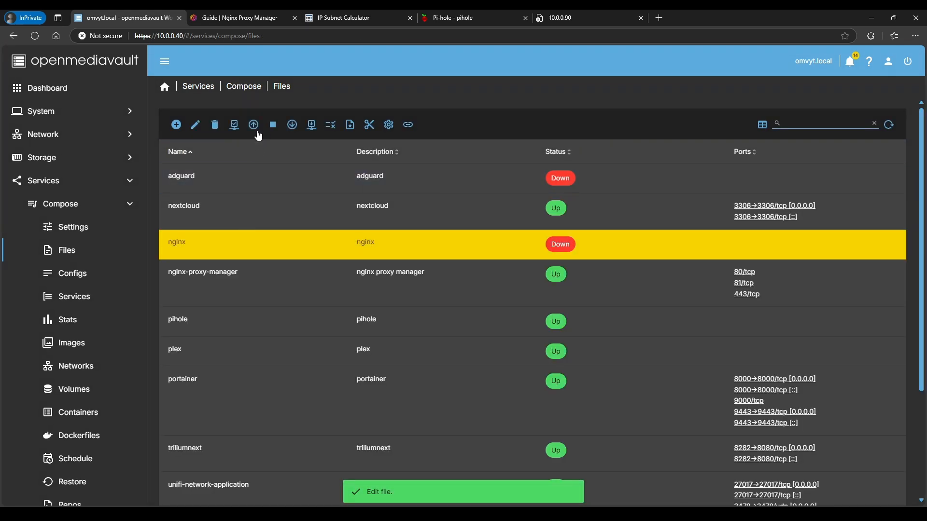
Take the nginx-proxy-manager stack down and start it up again
left_click(292, 126)
left_click(745, 367)
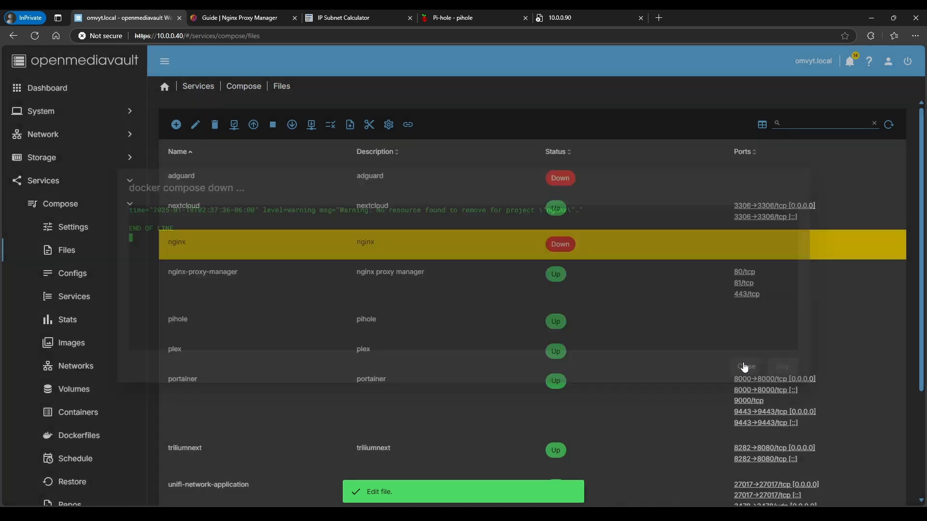
left_click(253, 126)
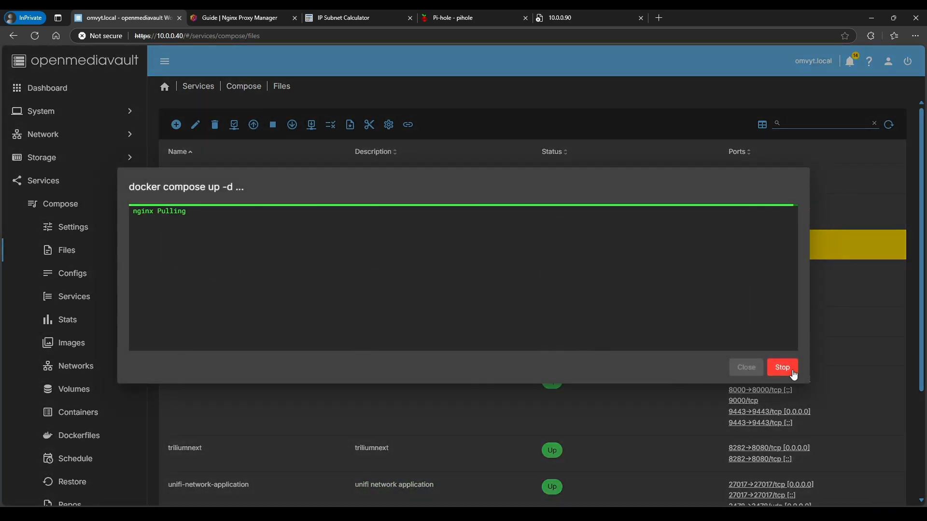
left_click(746, 367)
Repeat the down-and-up cycle on the stack, then go to the 10.0.0.90:81 tab
left_click(295, 270)
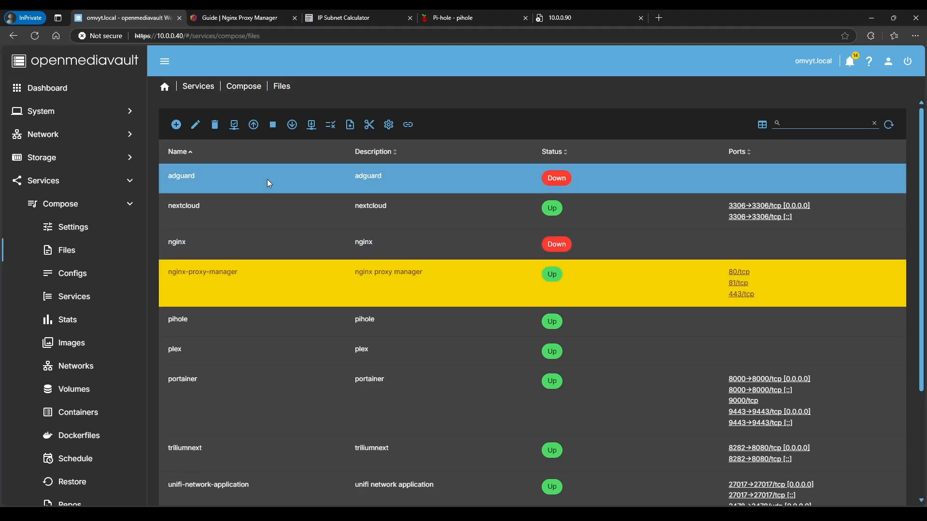
left_click(293, 126)
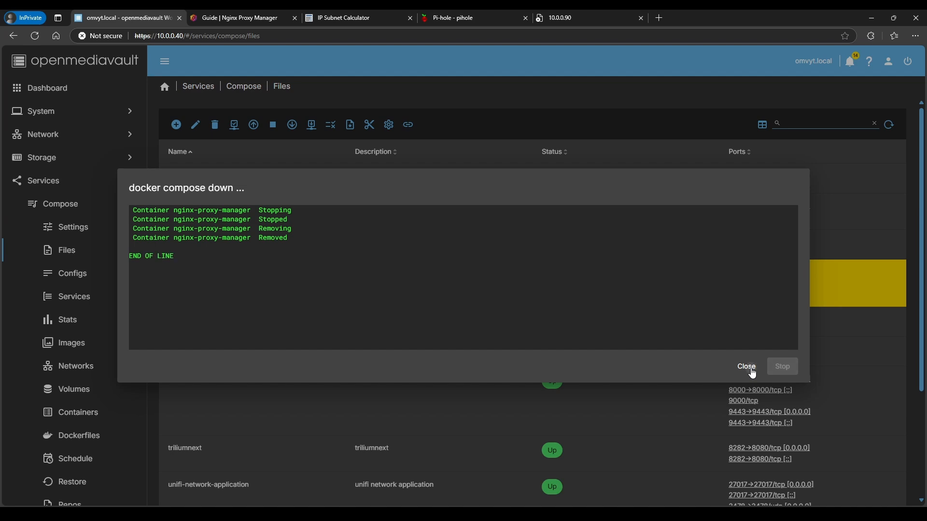
left_click(751, 370)
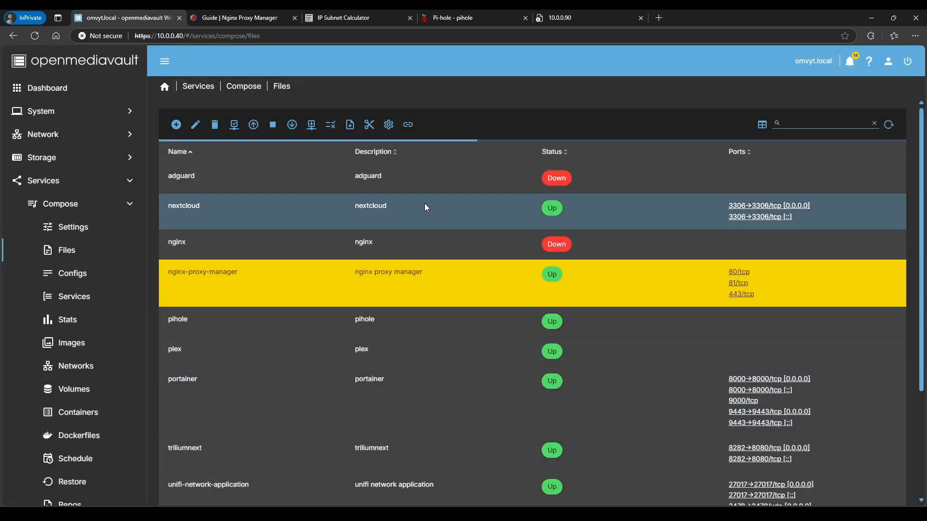
left_click(255, 125)
left_click(735, 372)
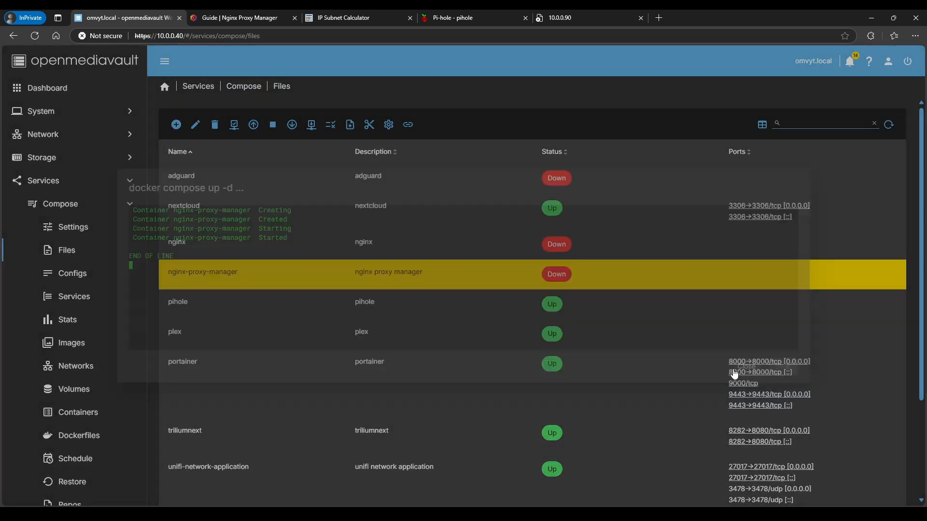
left_click(562, 19)
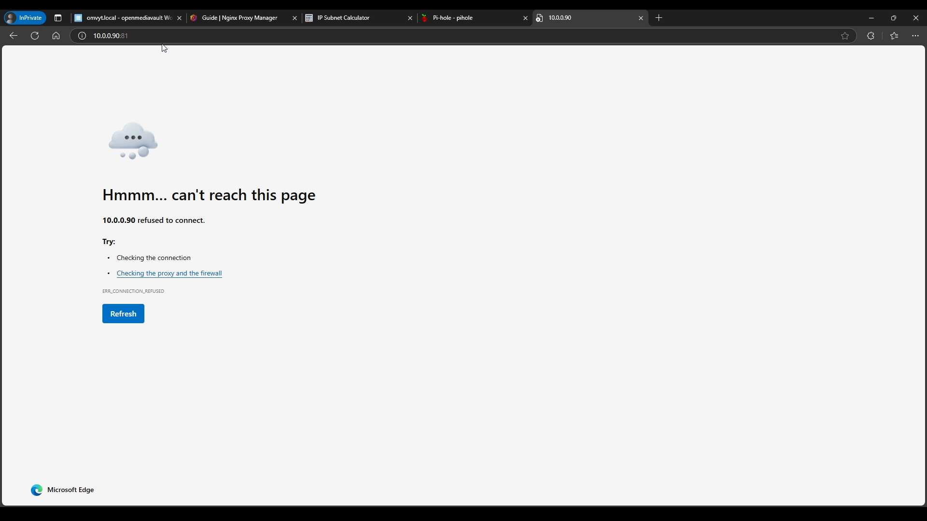
Reload 10.0.0.90:81 to reach the login page and copy the Guide's default admin email
left_click(36, 37)
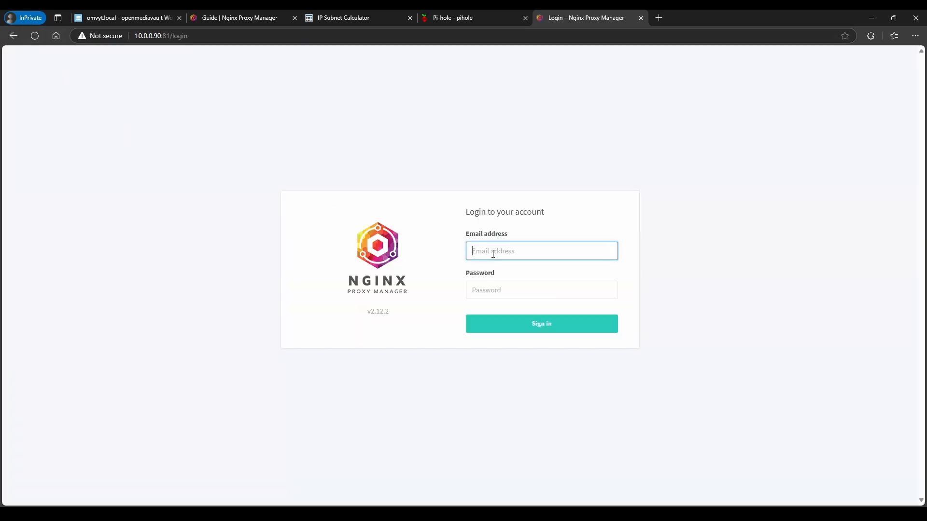
left_click(224, 19)
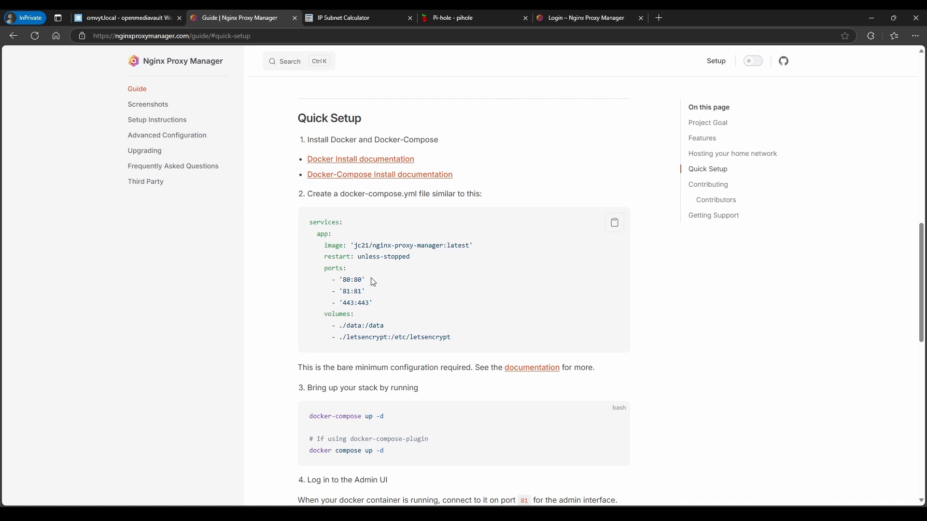
scroll(373, 282, "down", 5)
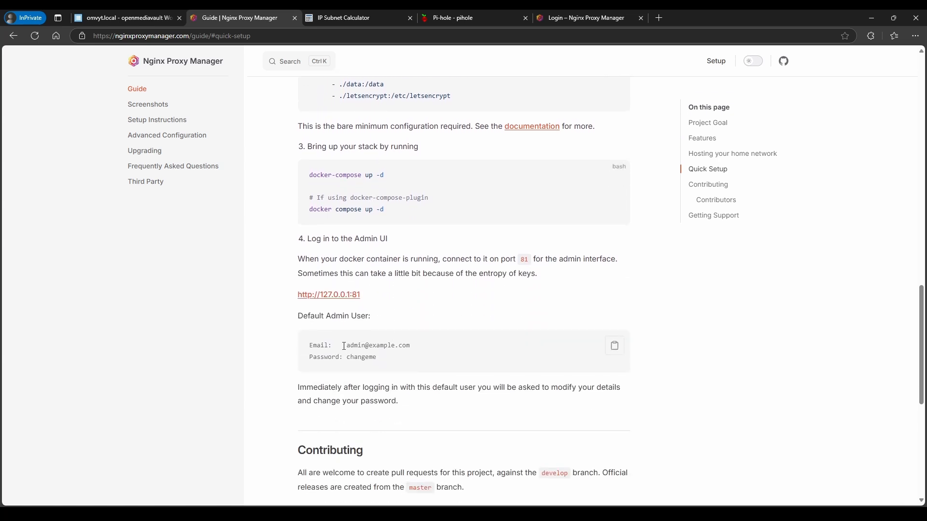
left_click_drag(343, 347, 419, 351)
key("ctrl+c")
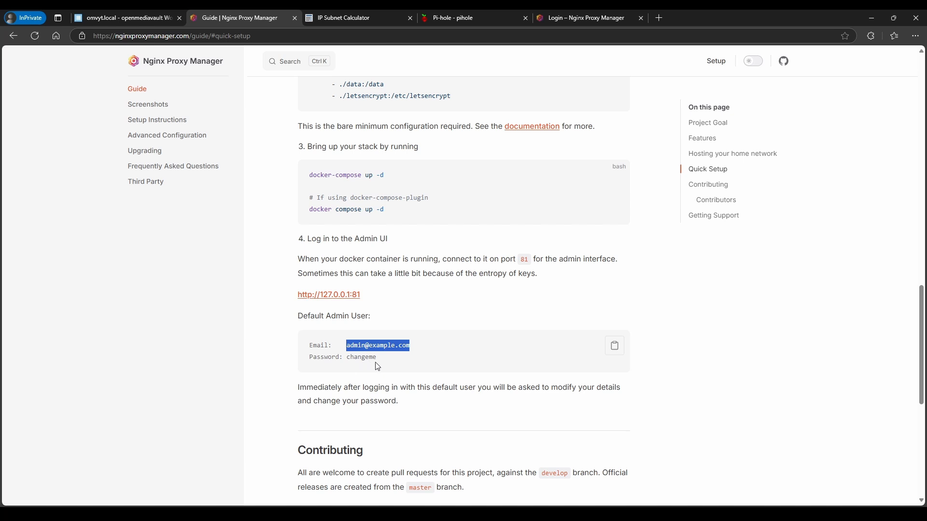
left_click(582, 18)
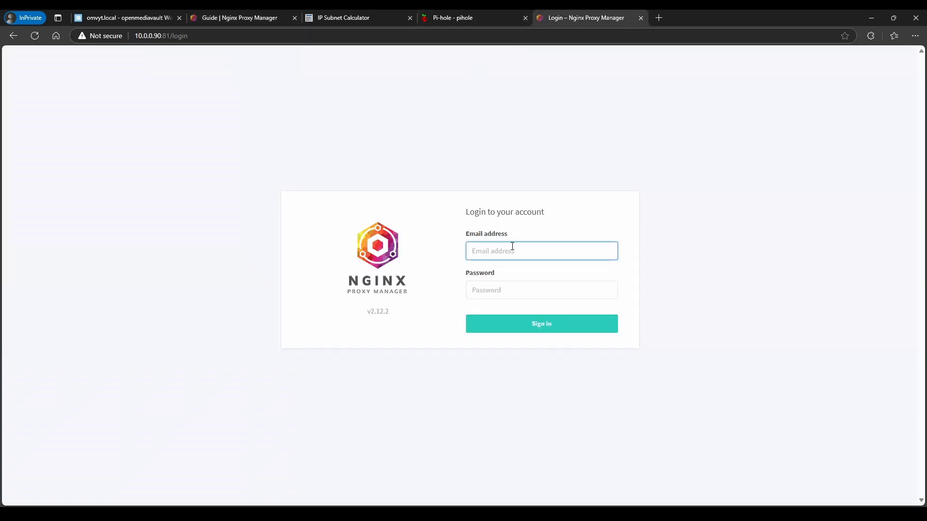
Sign in to Nginx Proxy Manager with the default admin email and password
key("ctrl+v")
left_click(529, 284)
type("change")
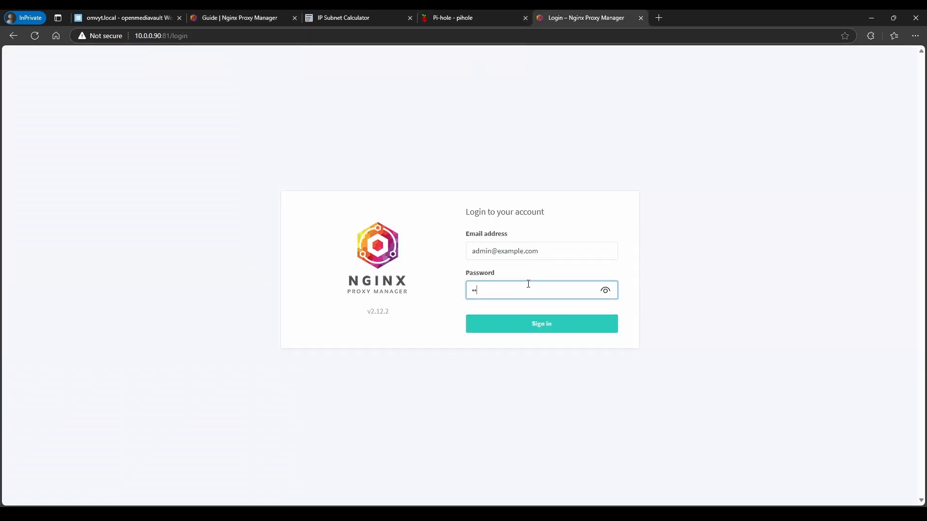
type("me")
key("Return")
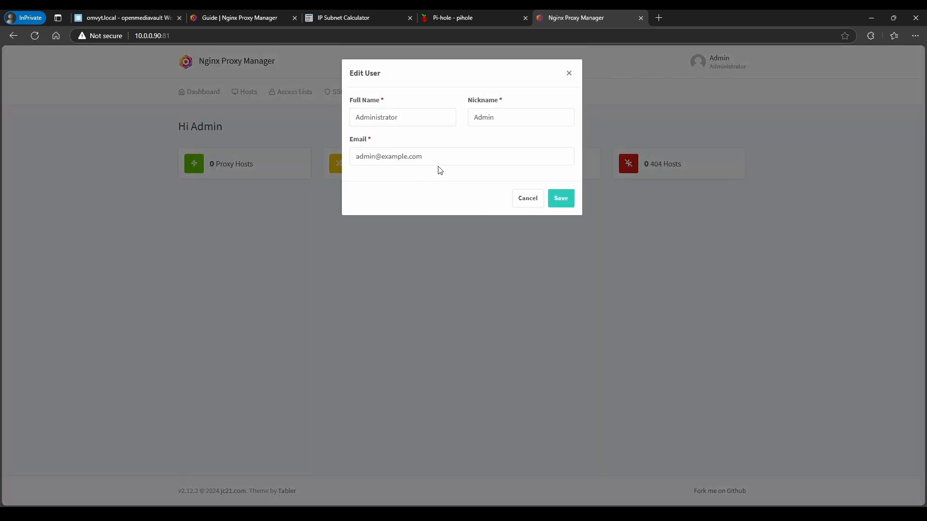
Replace the admin email's example.com domain with ytdemo.duckdns.org
left_click_drag(424, 156, 356, 156)
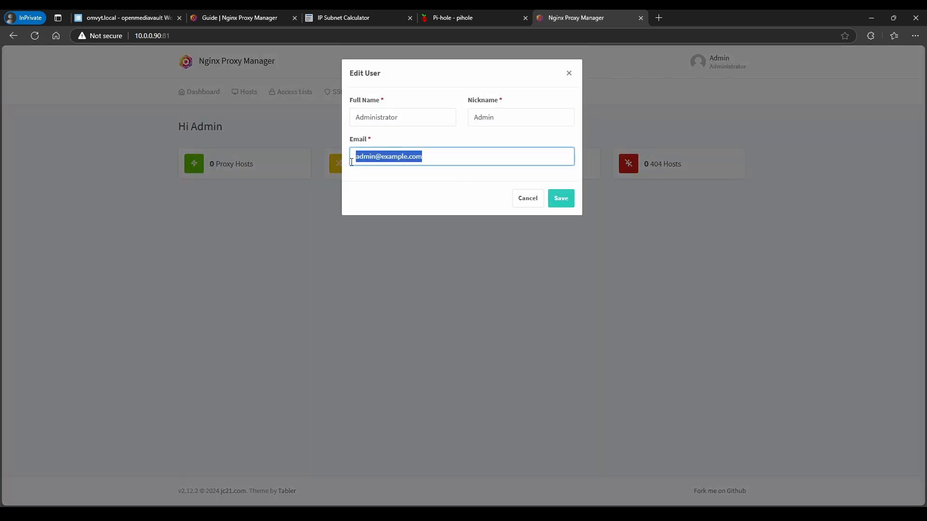
left_click(427, 185)
left_click(559, 199)
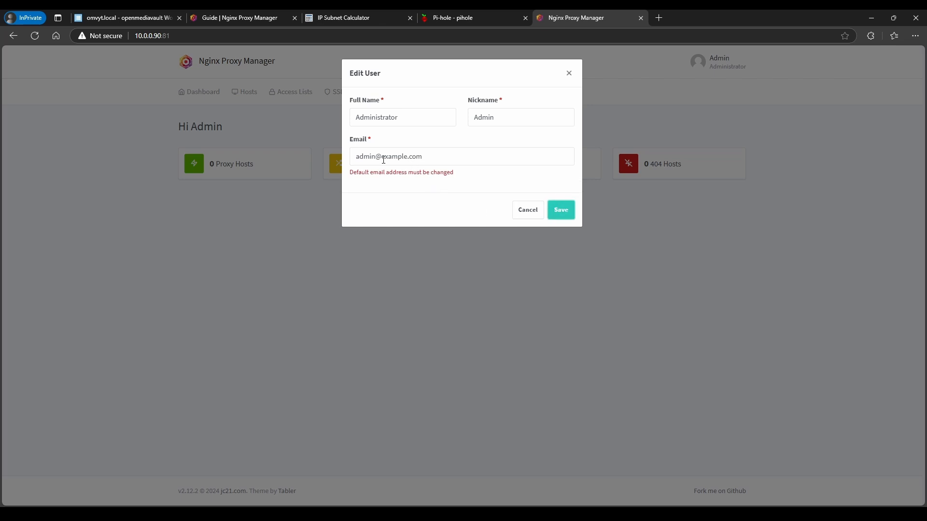
left_click_drag(382, 159, 454, 161)
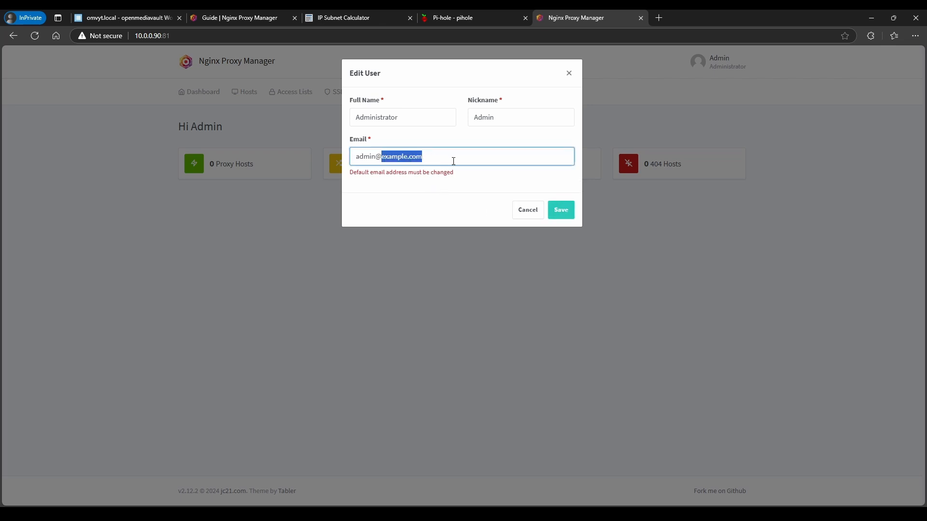
type("ytdemo")
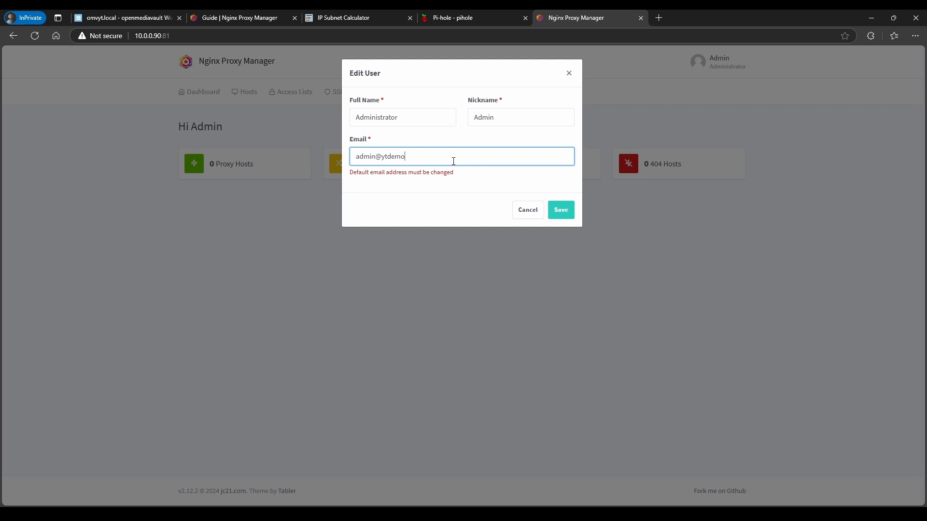
type(".duckdns.org")
Save the new email, then change the admin password from the default to a new one
left_click(560, 208)
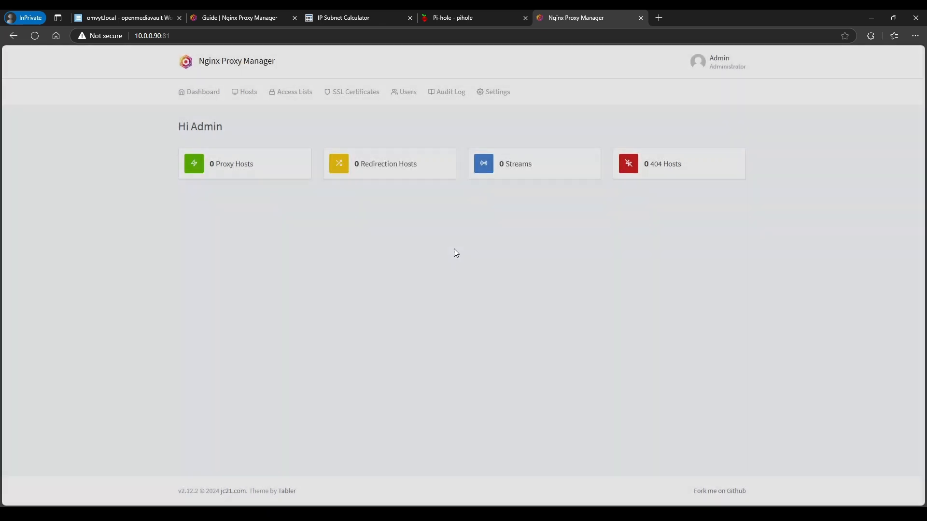
left_click(387, 117)
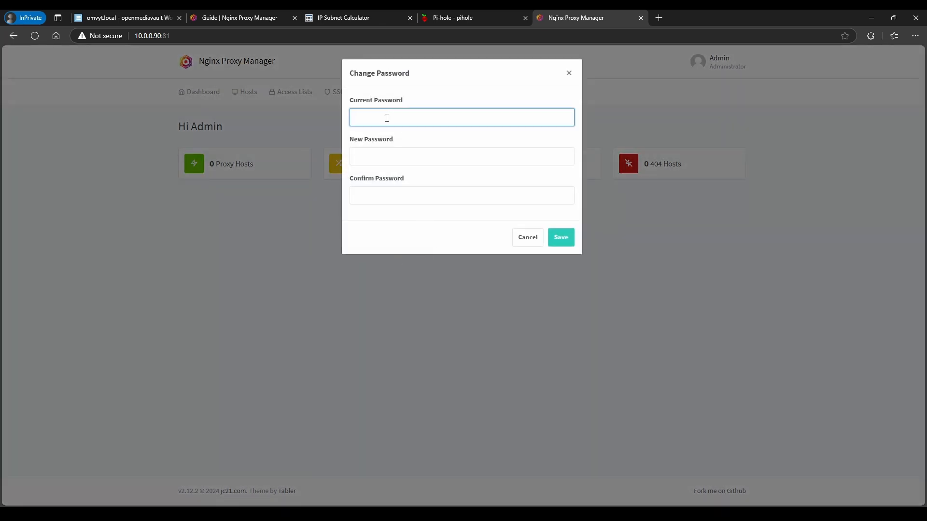
type("changeme")
key("Return")
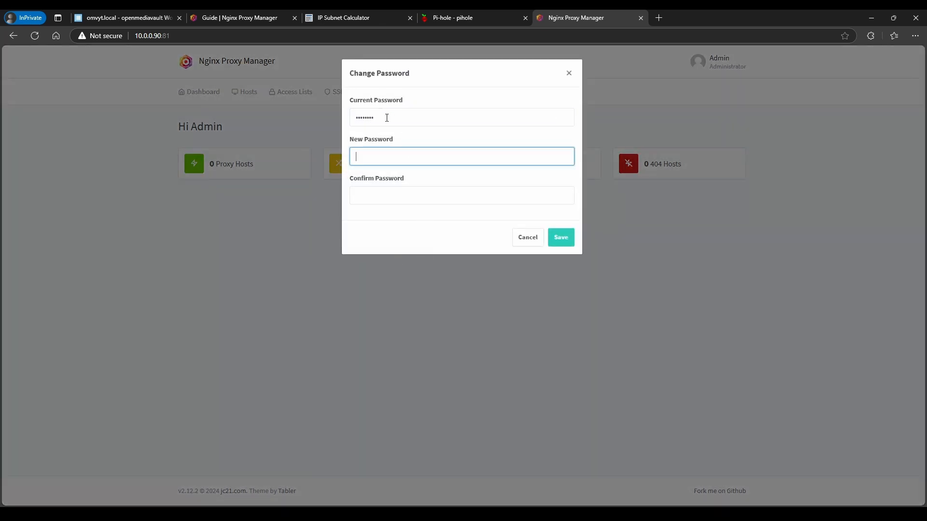
type("a")
left_click(381, 196)
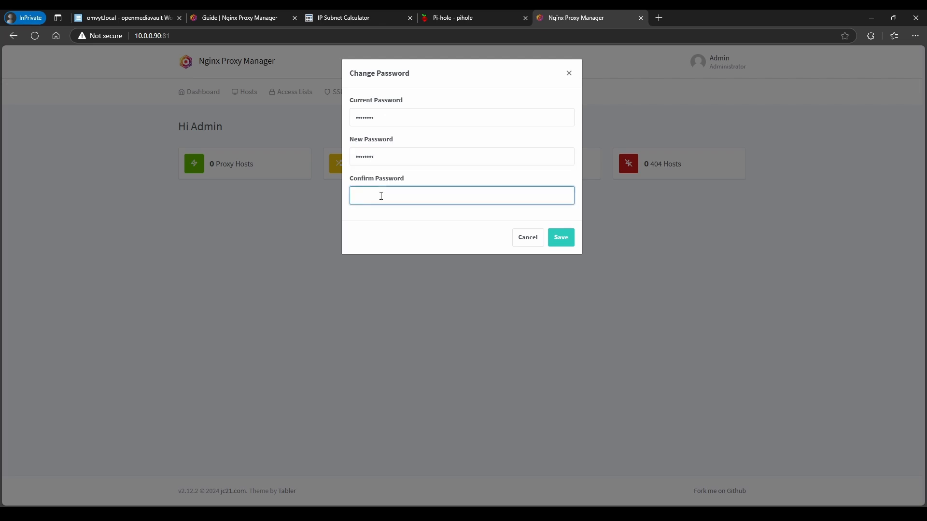
type("••")
left_click(555, 242)
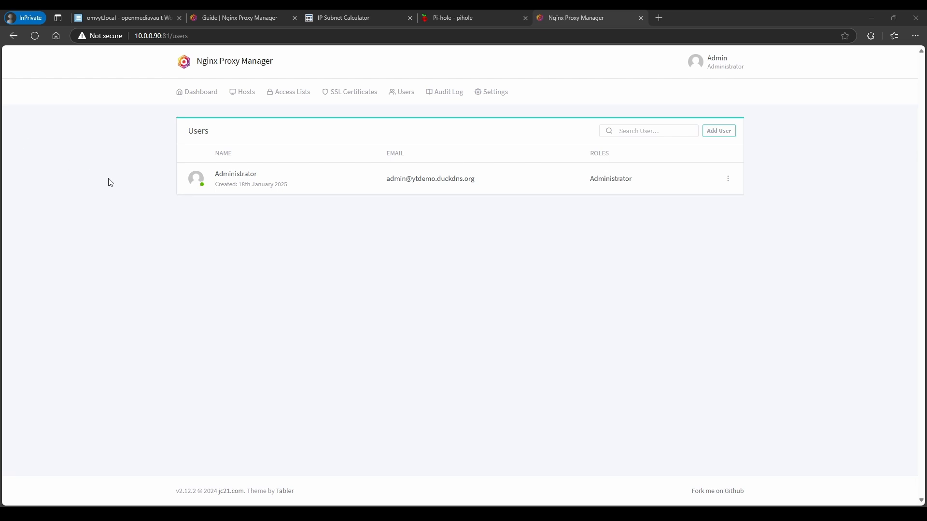
Copy ytdemo.duckdns.org from the administrator's email in the Users list
left_click_drag(413, 180, 474, 183)
right_click(475, 184)
left_click(485, 191)
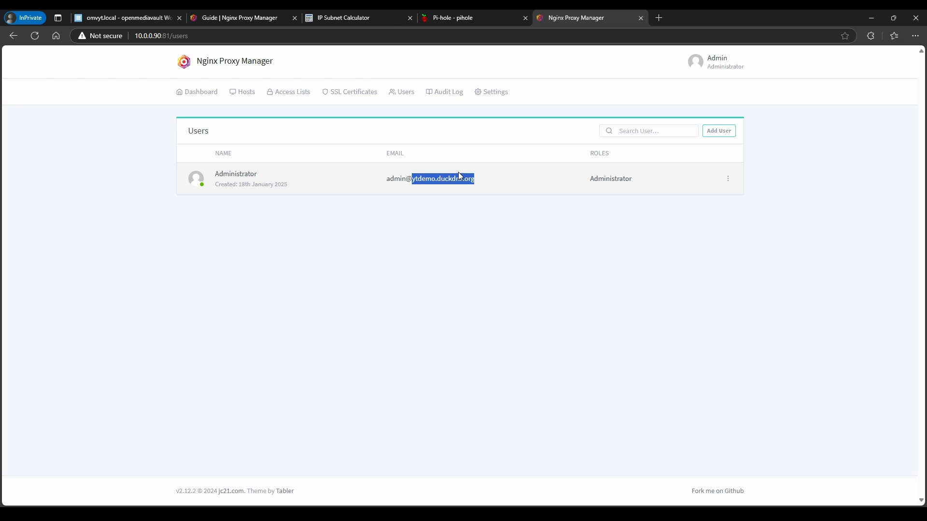
Add a Let's Encrypt certificate with domains ytdemo.duckdns.org and *.ytdemo.duckdns.org
left_click(351, 93)
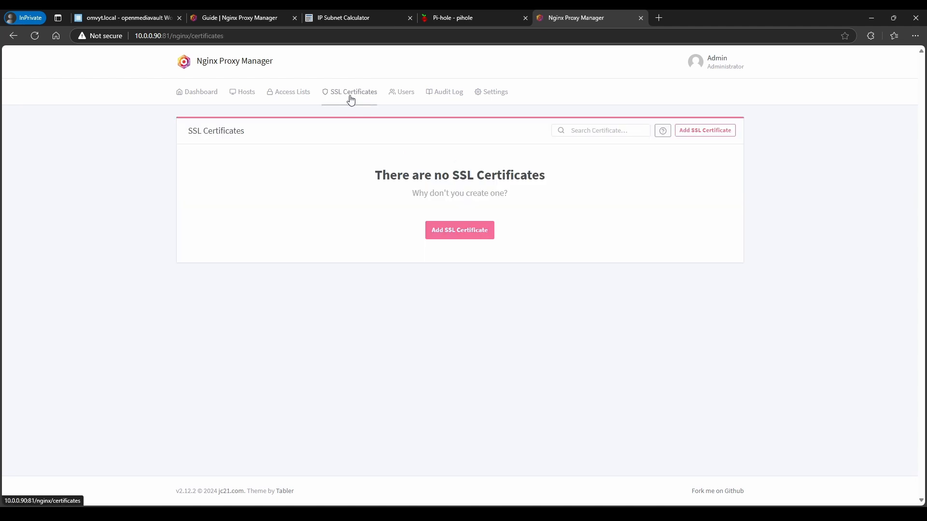
left_click(464, 239)
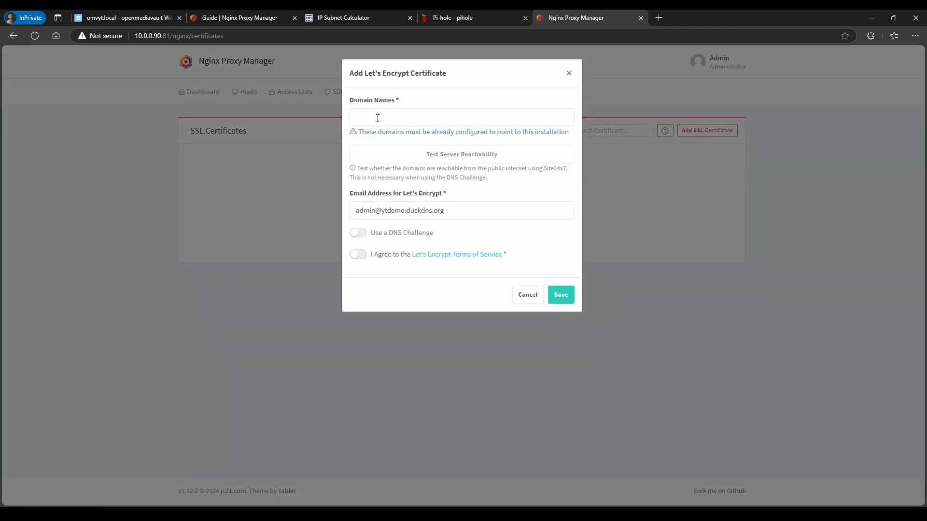
left_click(378, 118)
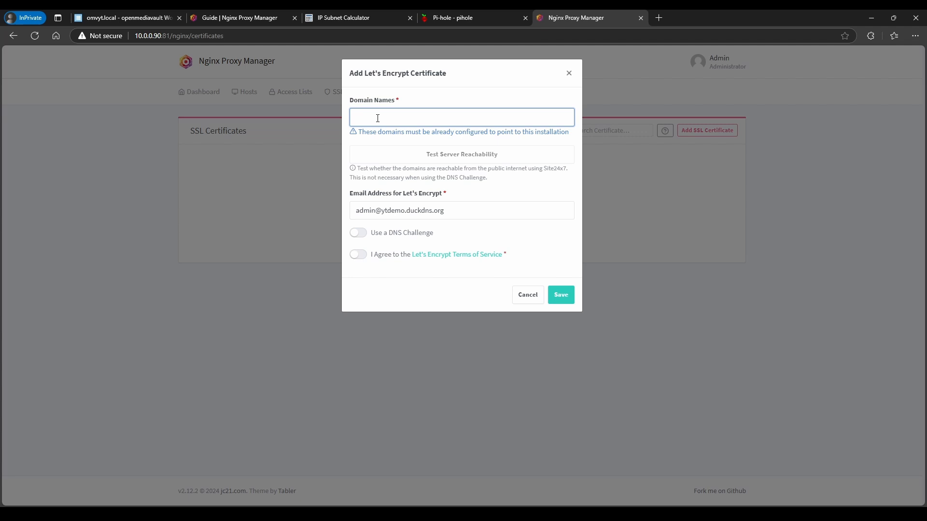
key("ctrl+v")
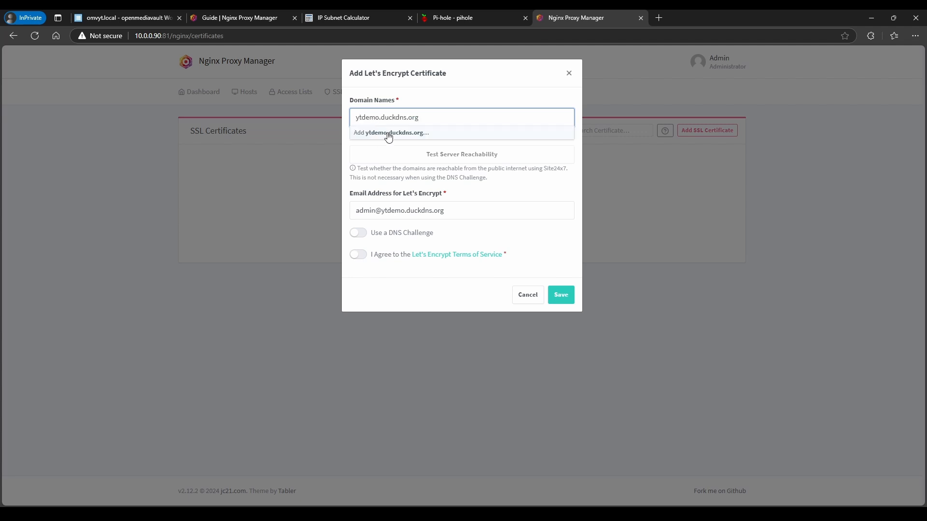
left_click(389, 135)
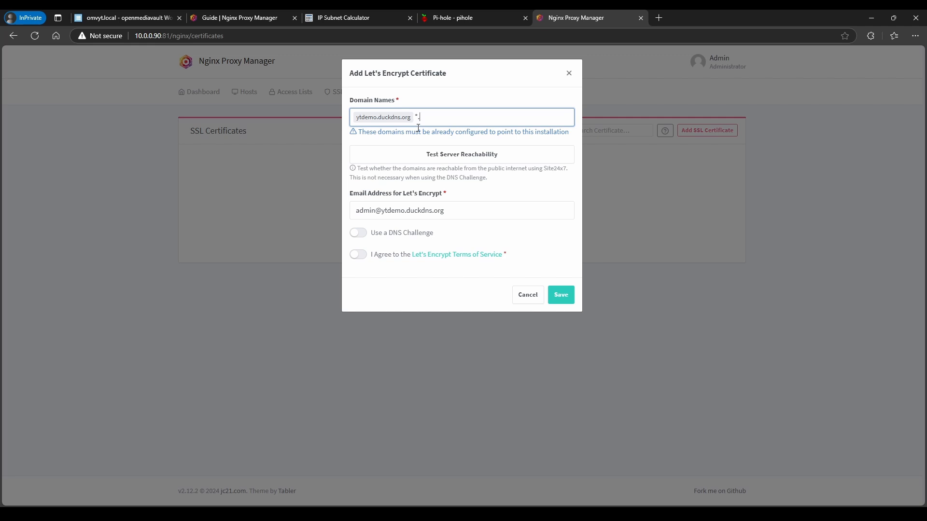
type("*.")
key("ctrl+v")
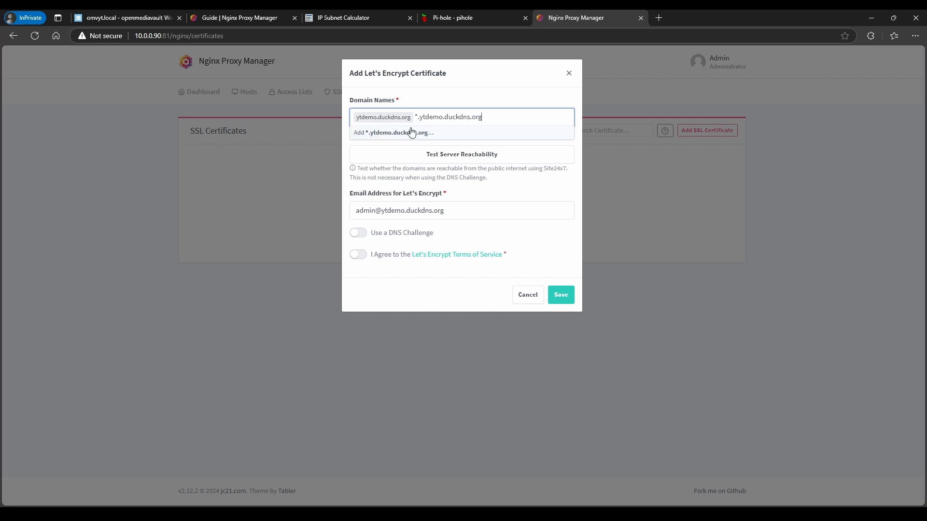
left_click(411, 132)
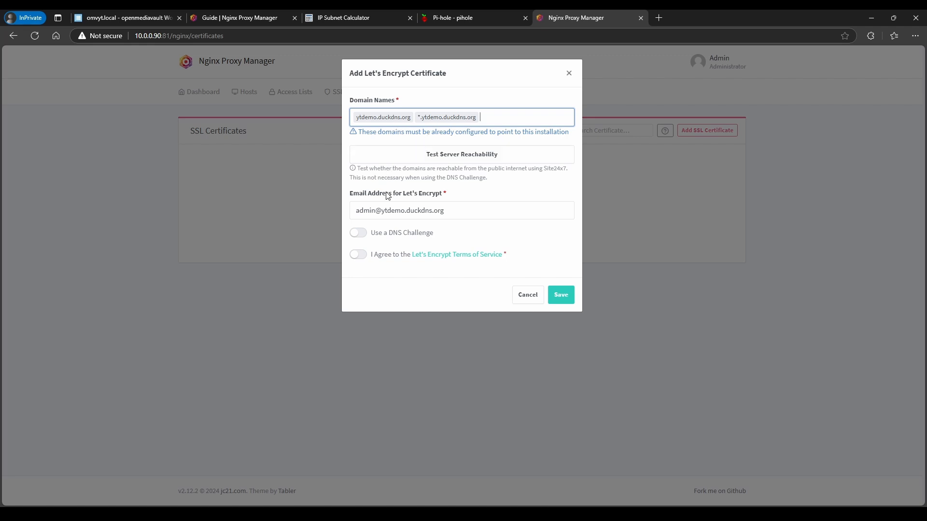
Agree to the terms, switch the request to a DuckDNS DNS challenge, and clear the placeholder token
left_click(355, 256)
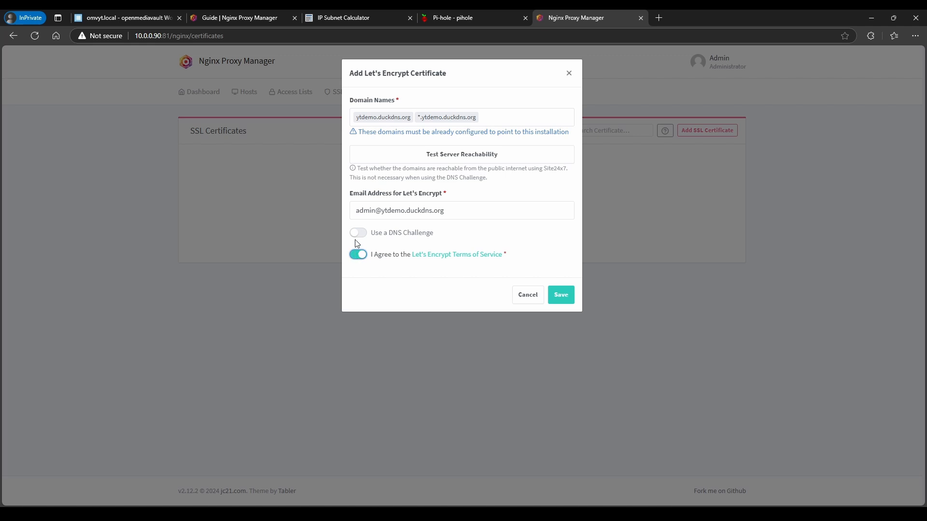
left_click(358, 232)
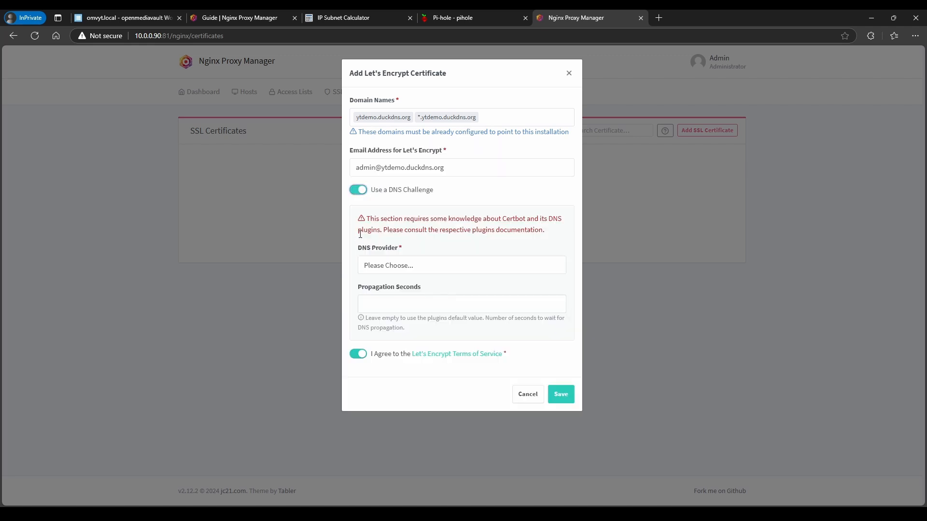
left_click(386, 264)
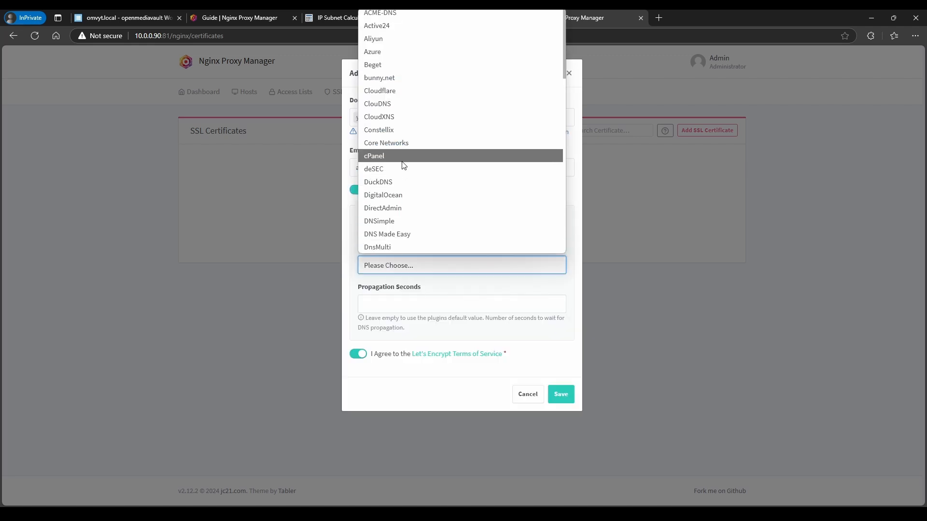
left_click(391, 188)
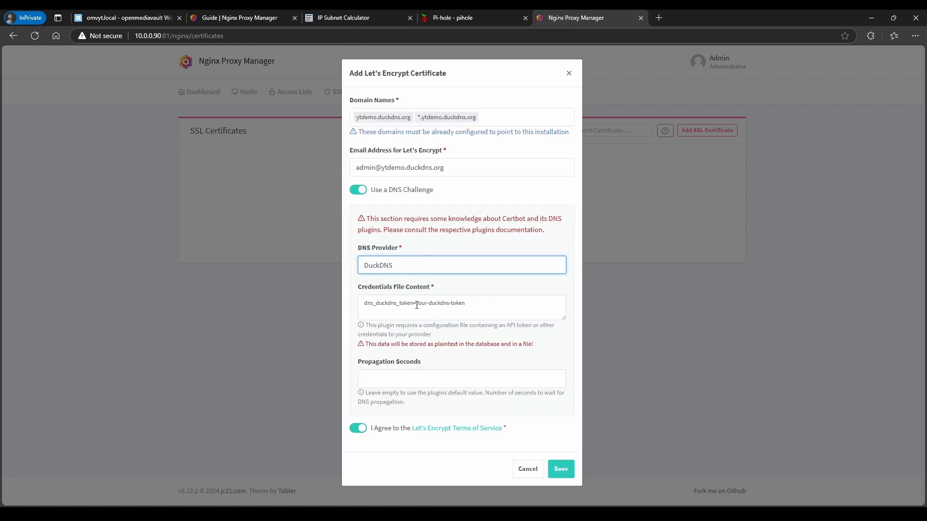
left_click_drag(417, 305, 488, 306)
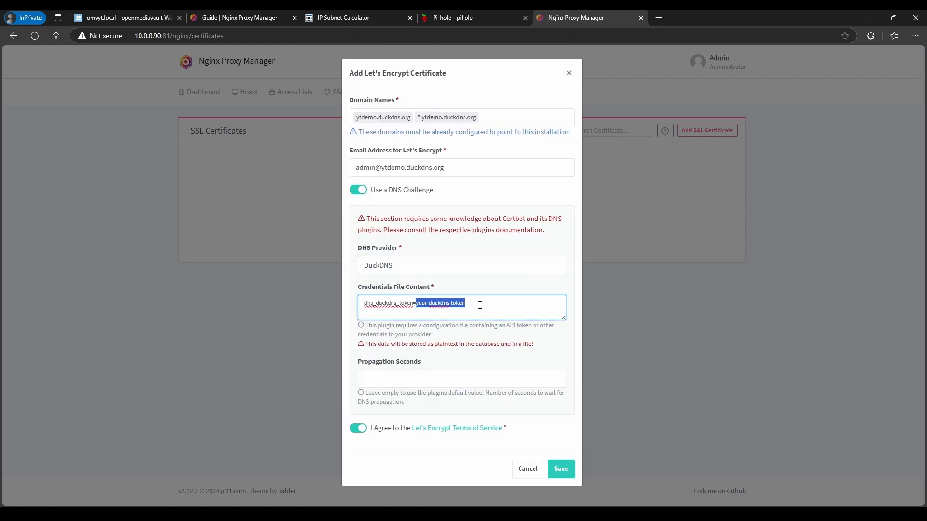
key("BackSpace")
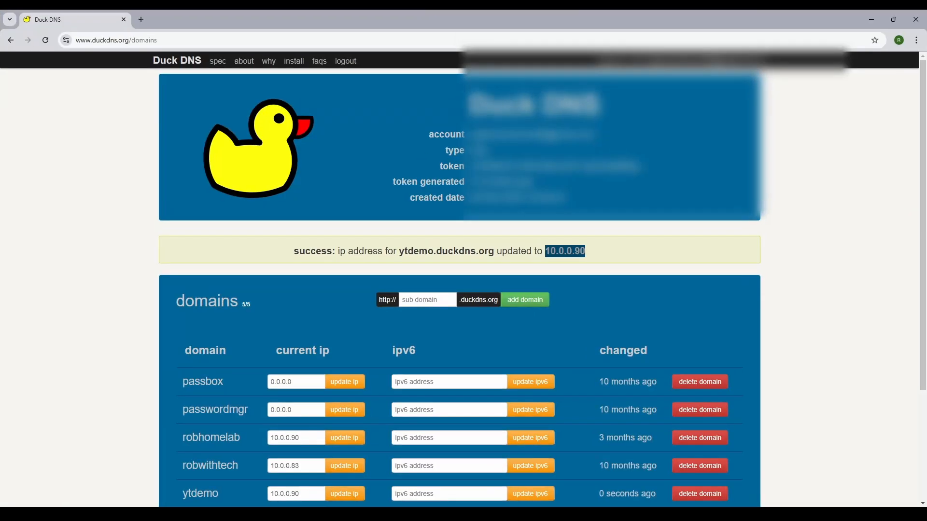
Copy the account token from the Duck DNS page and minimize the browser window
left_click_drag(471, 166, 634, 166)
right_click(634, 164)
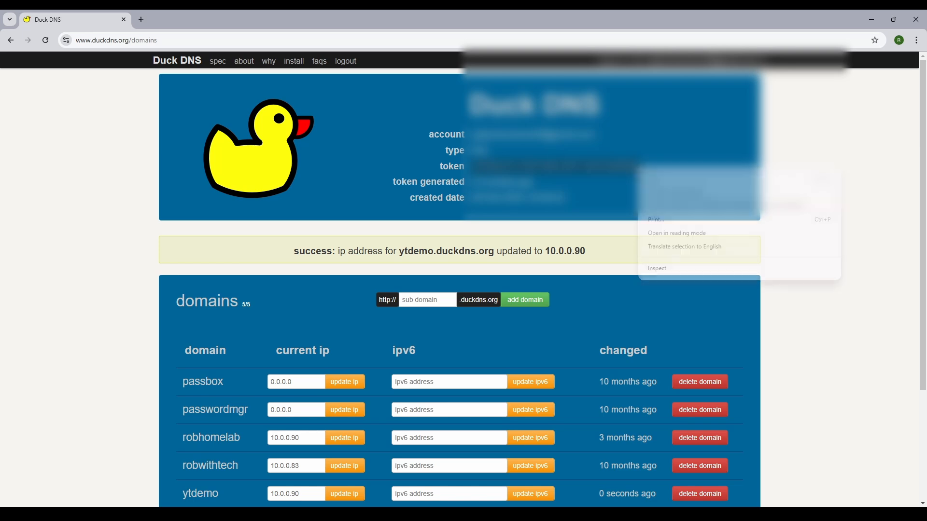
left_click(656, 206)
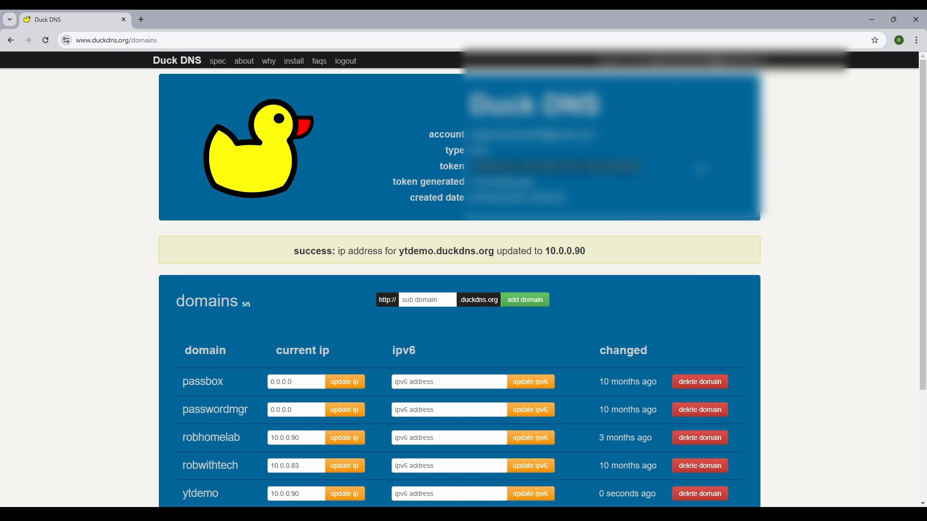
left_click(871, 18)
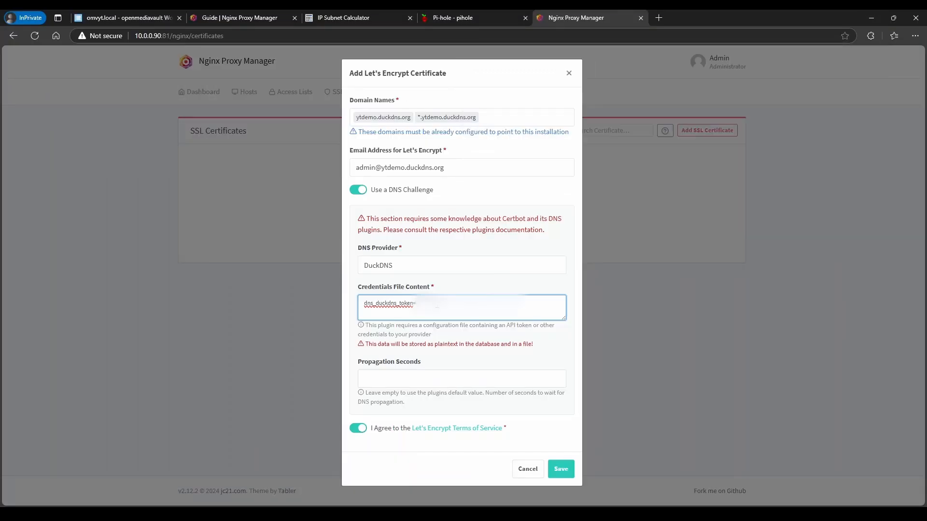
Paste the token after dns_duckdns_token= and save, retrying after the Internal Error
key("ctrl+v")
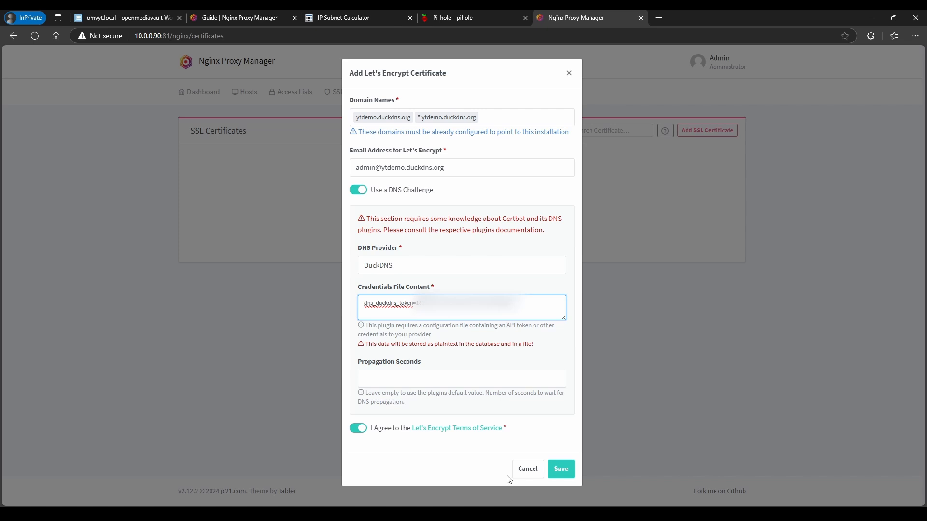
left_click(557, 462)
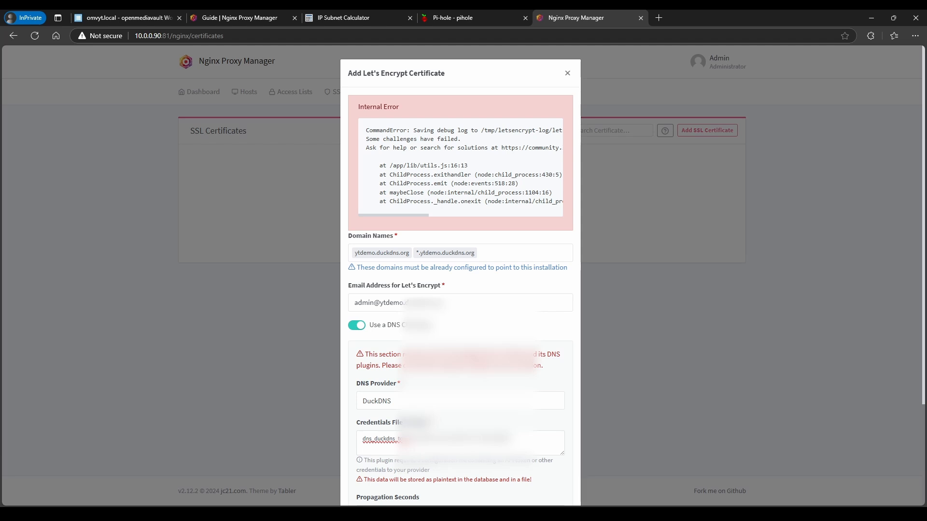
scroll(585, 333, "down", 3)
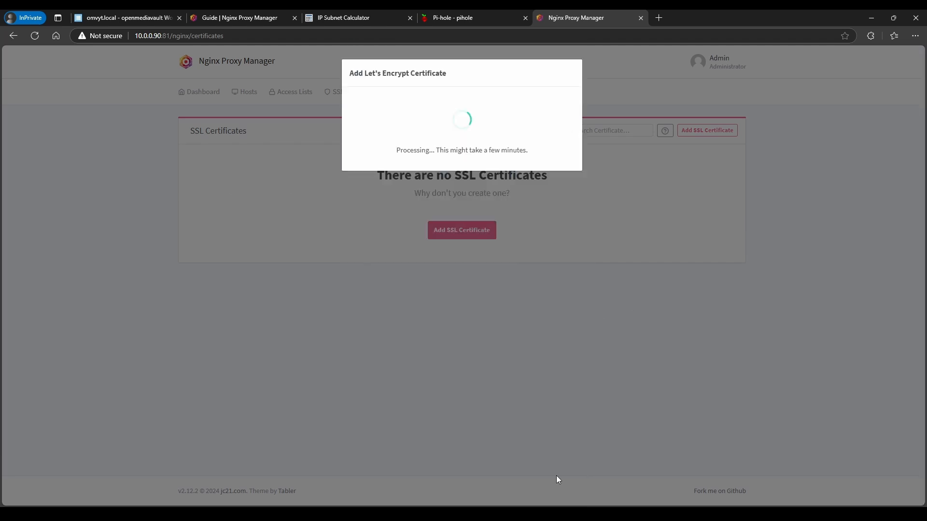
left_click(559, 475)
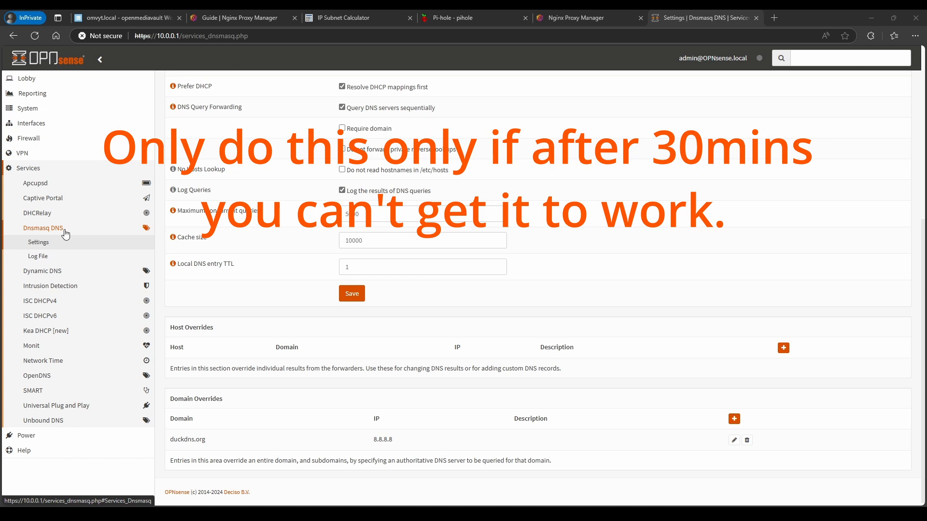
Re-save the duckdns.org Dnsmasq domain override pointing to 8.8.8.8 and apply the changes
left_click(52, 243)
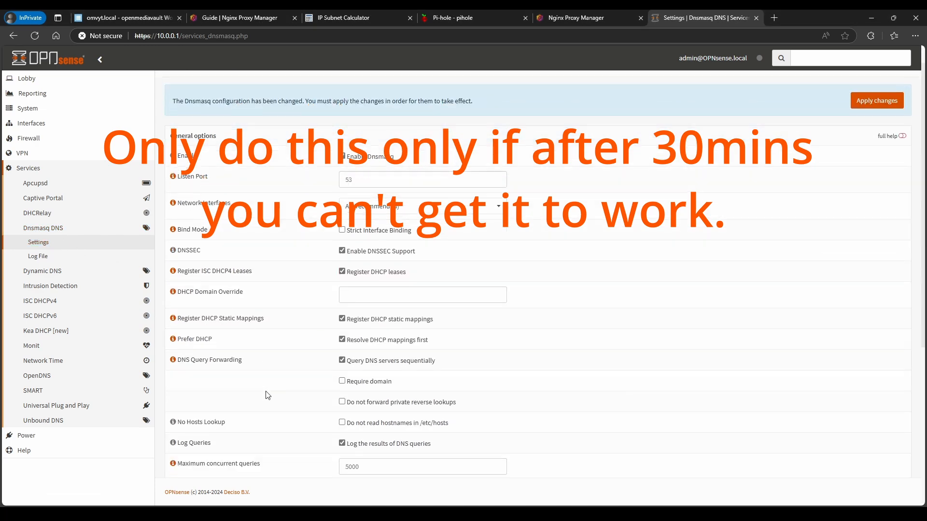
scroll(275, 396, "down", 5)
scroll(276, 395, "up", 5)
scroll(276, 394, "down", 5)
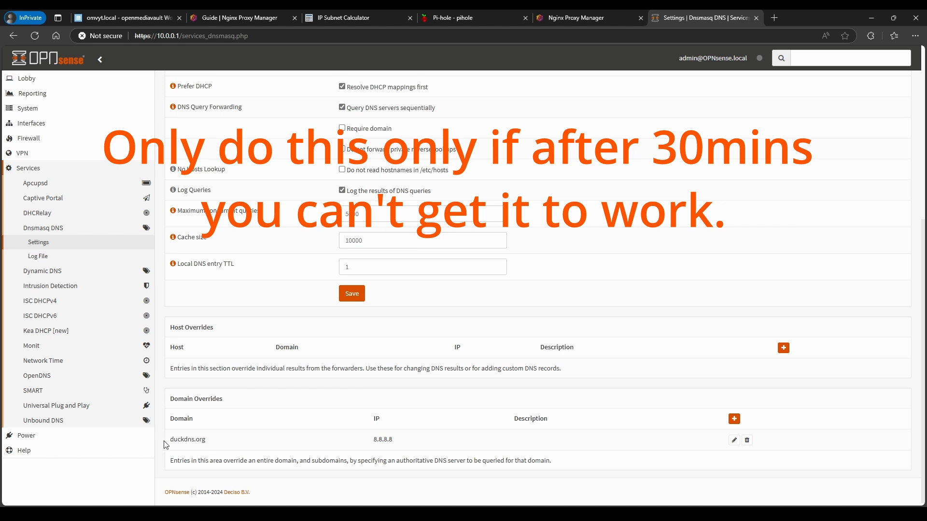
left_click_drag(166, 444, 207, 440)
left_click_drag(371, 443, 405, 444)
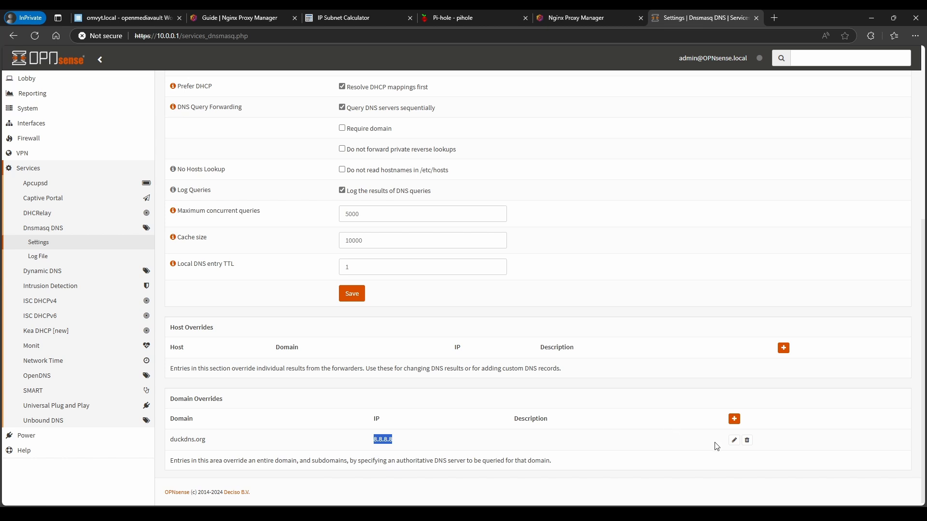
left_click(734, 440)
left_click_drag(383, 170, 319, 175)
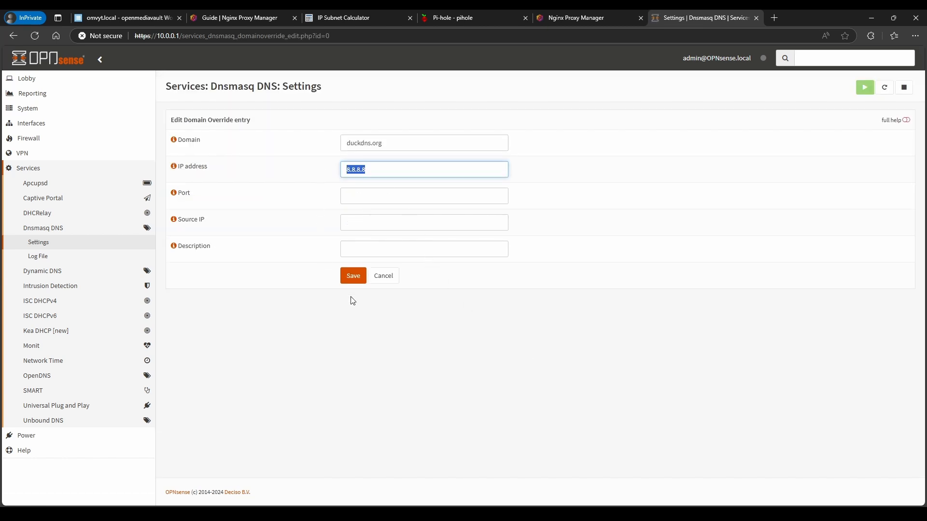
left_click(353, 278)
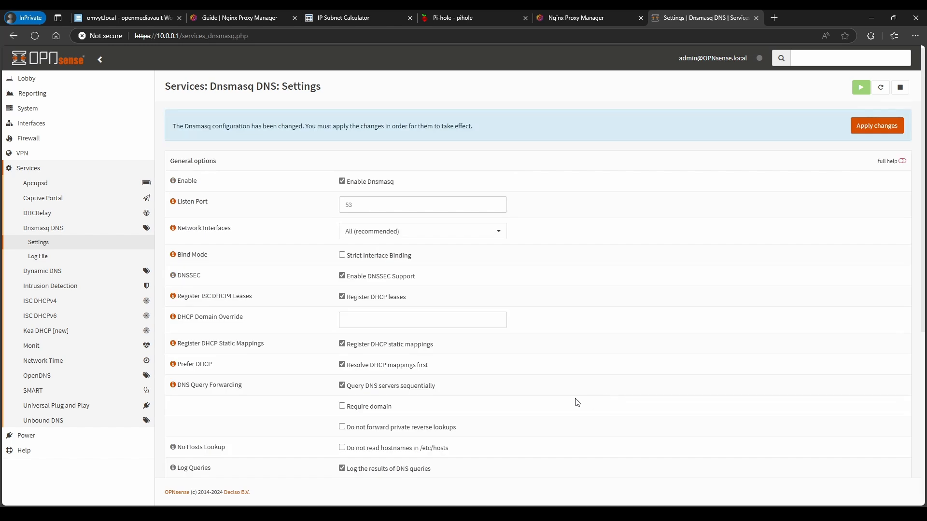
left_click(853, 127)
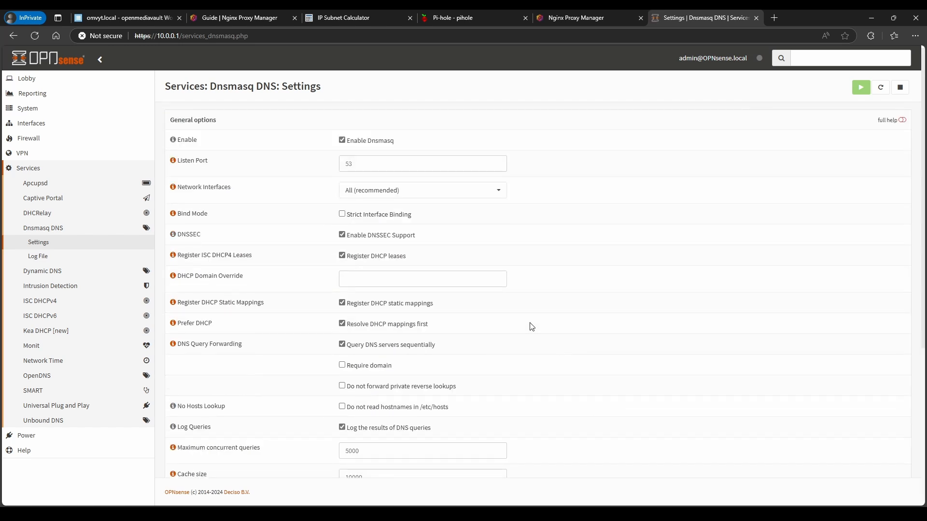
Resubmit the ytdemo.duckdns.org and wildcard Let's Encrypt request in Nginx Proxy Manager
left_click(551, 15)
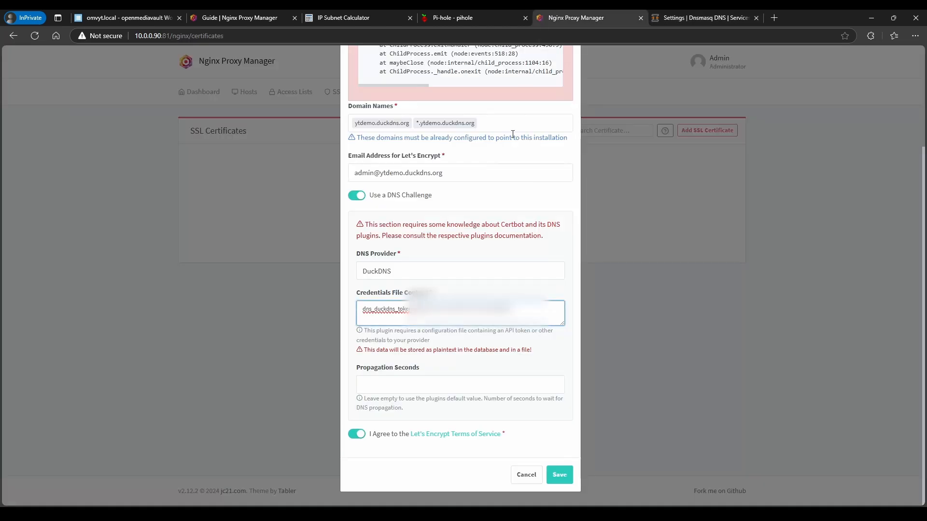
left_click(555, 467)
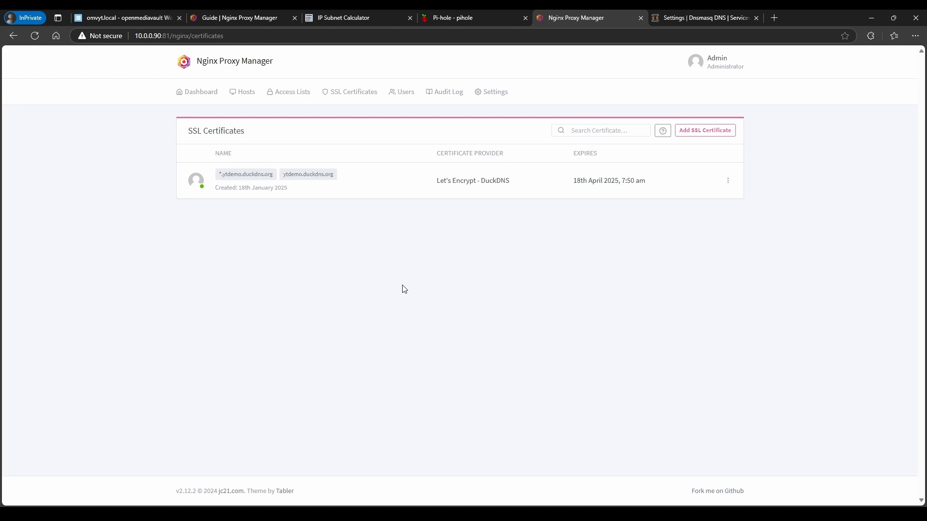
left_click(138, 18)
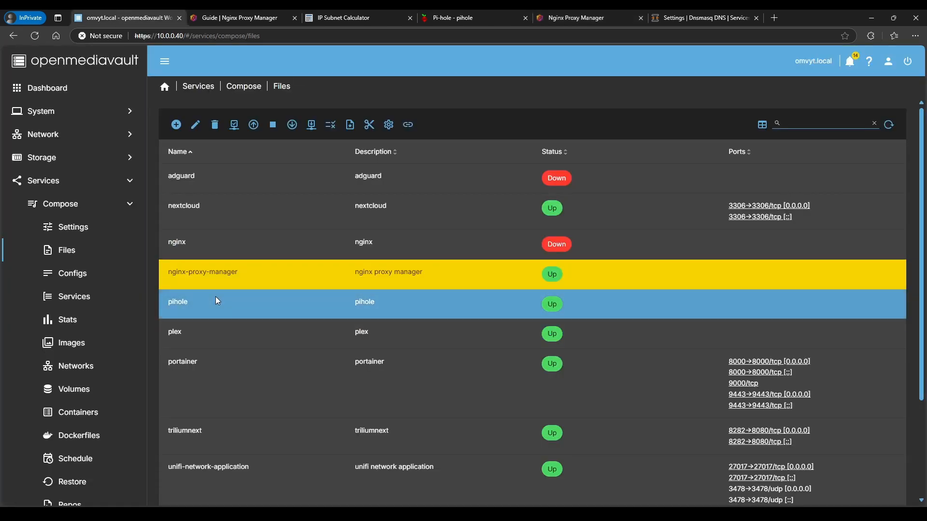
left_click(206, 207)
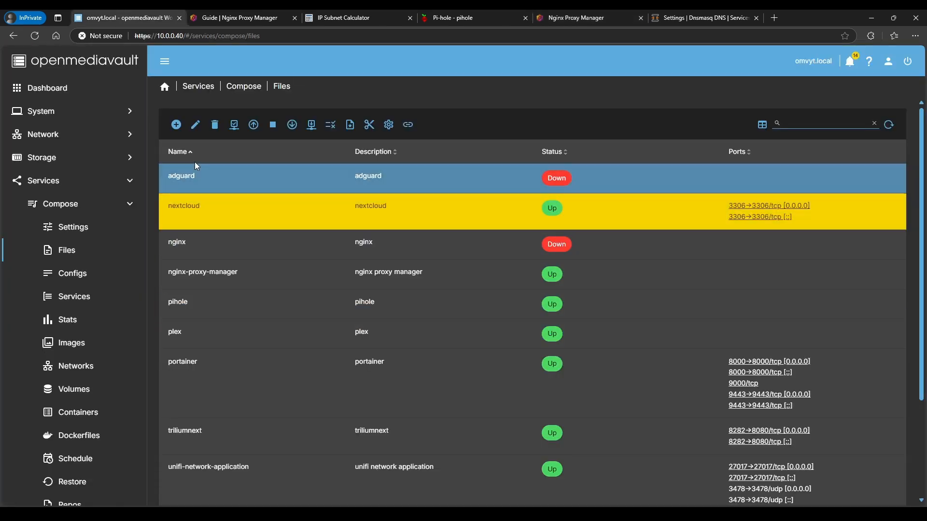
left_click(195, 127)
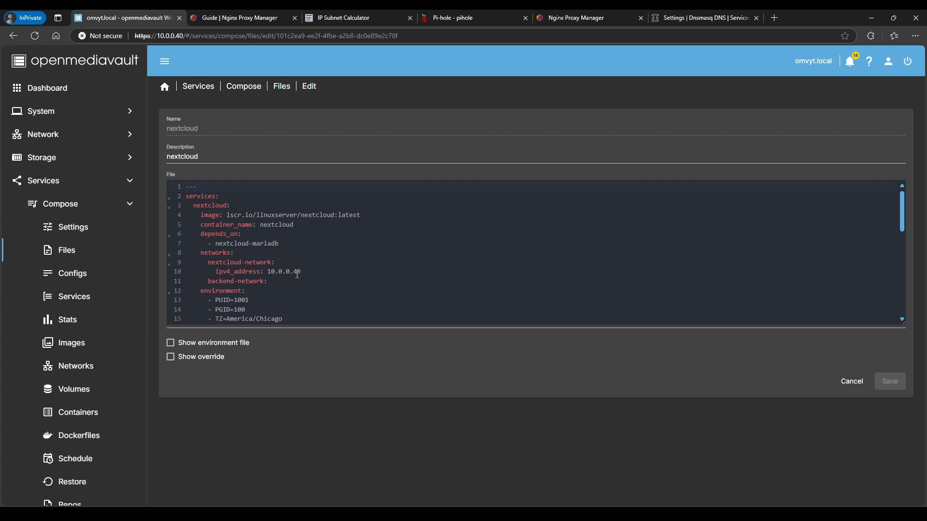
left_click_drag(301, 272, 216, 272)
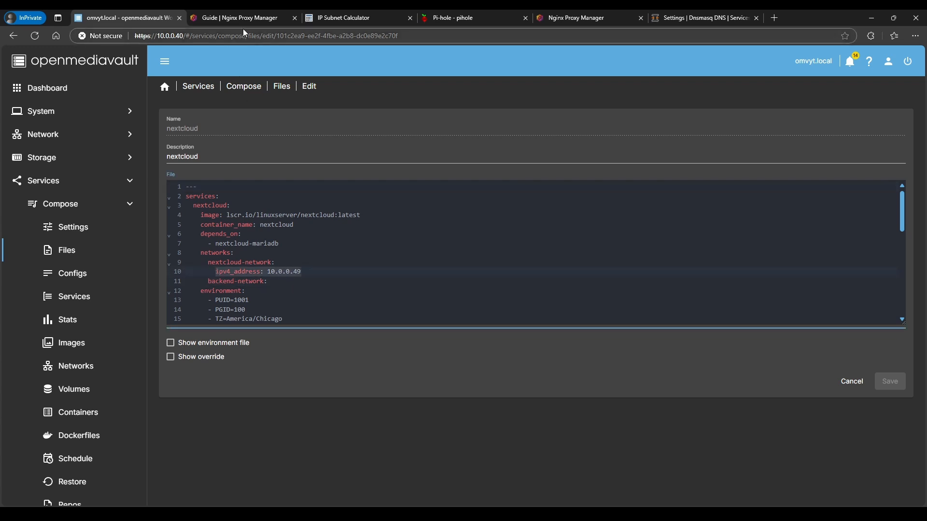
left_click(577, 20)
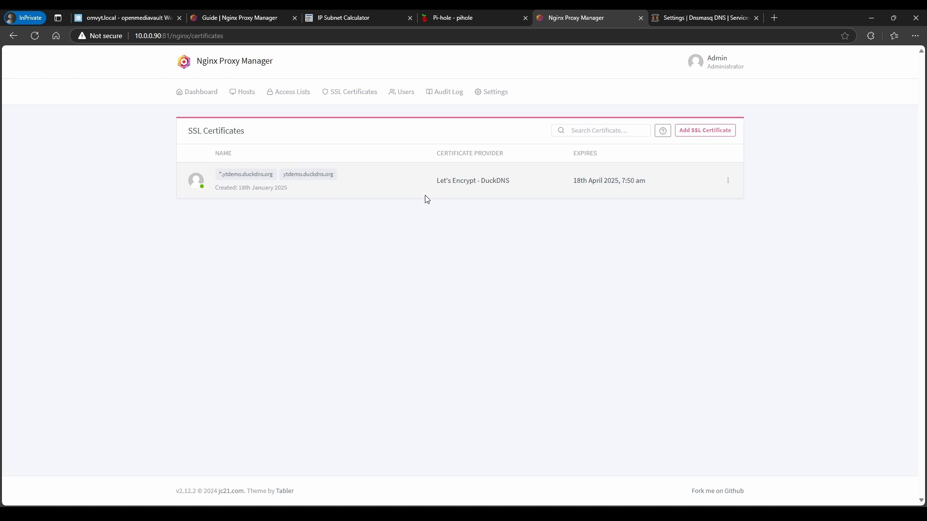
Add a new proxy host for the domain nextcloud.ytdemo.duckdns.org
left_click(200, 93)
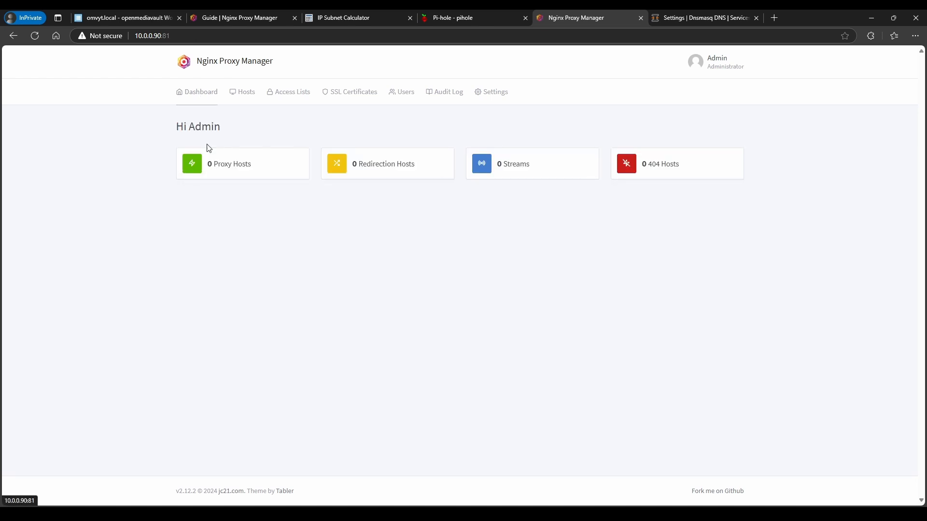
left_click(226, 171)
left_click(442, 231)
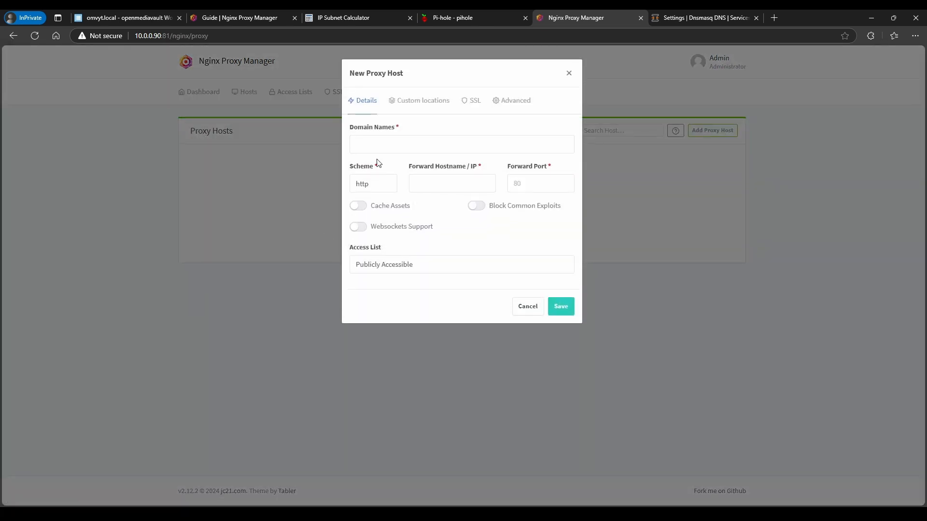
left_click(379, 146)
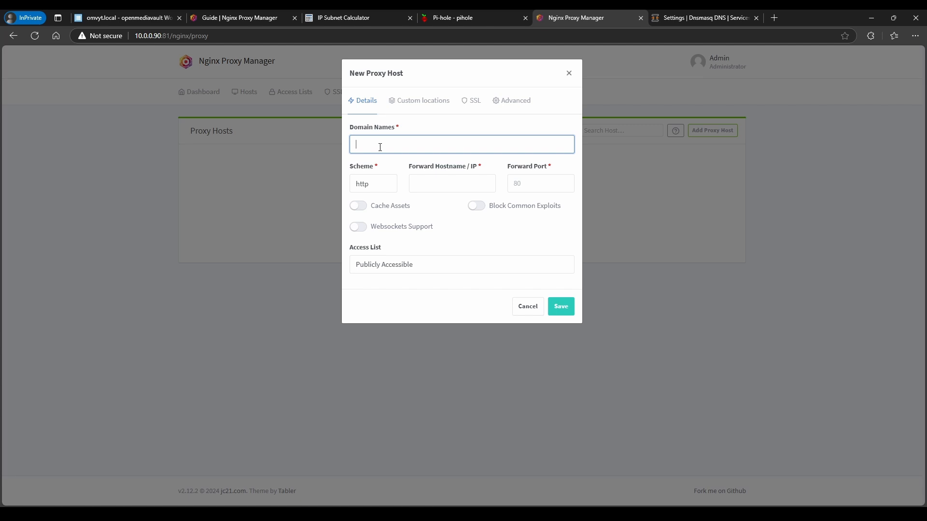
type("nextcloud")
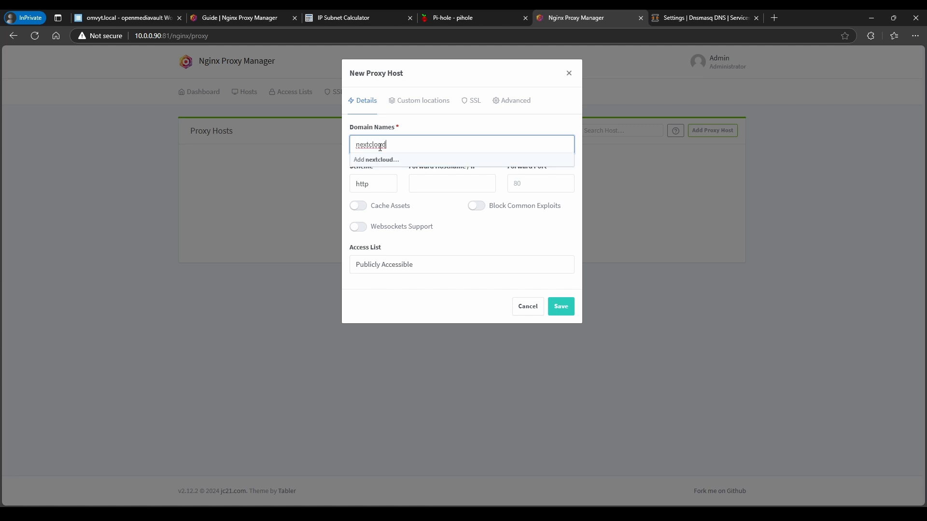
type(".")
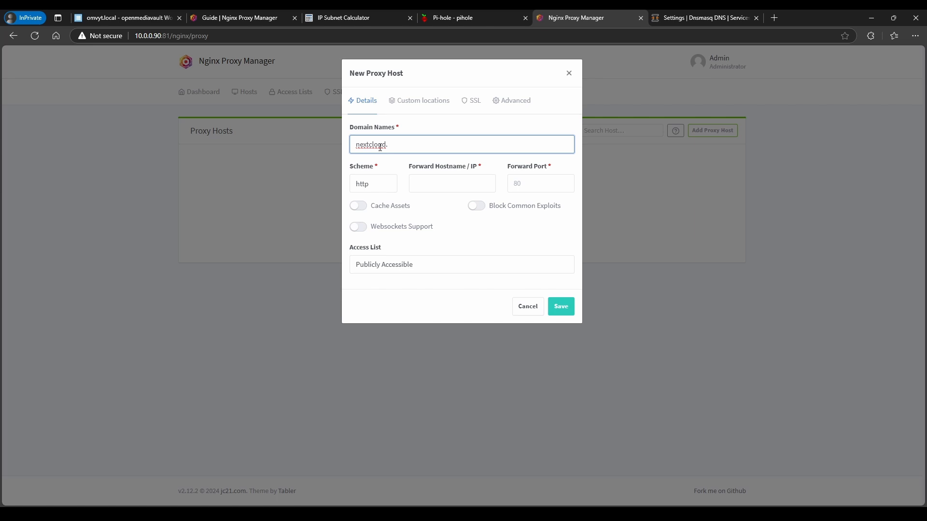
type("ytdemo")
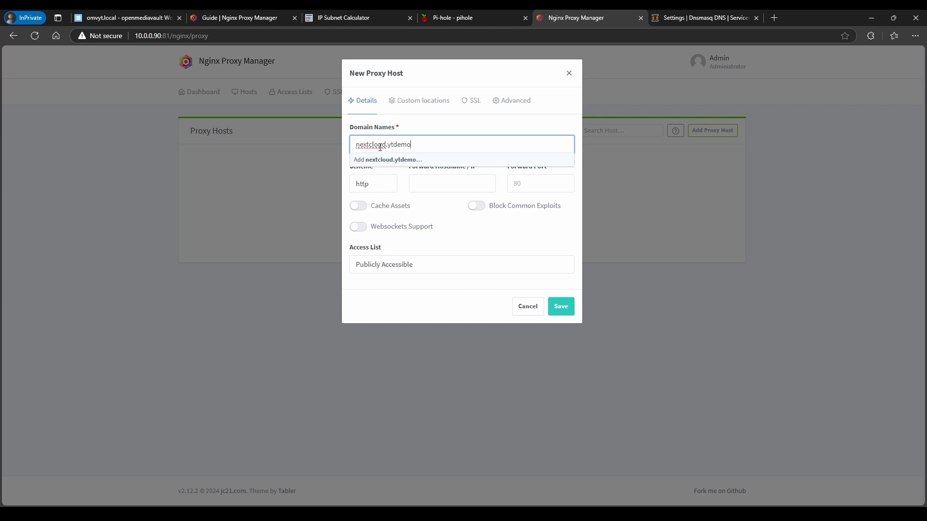
type(".duckdns.org")
key("ctrl+a")
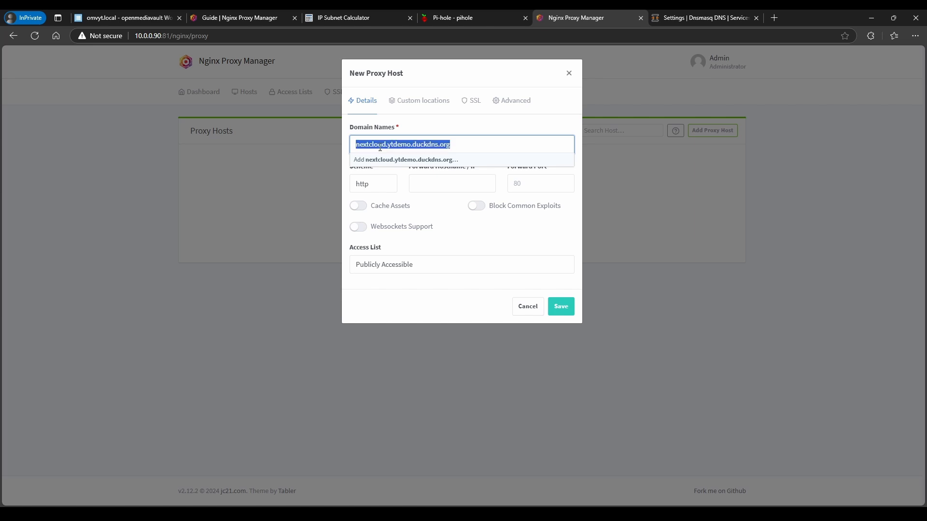
left_click(383, 160)
Forward it over https to 10.0.0.49 port 443 with Websockets and Block Common Exploits on
left_click(372, 187)
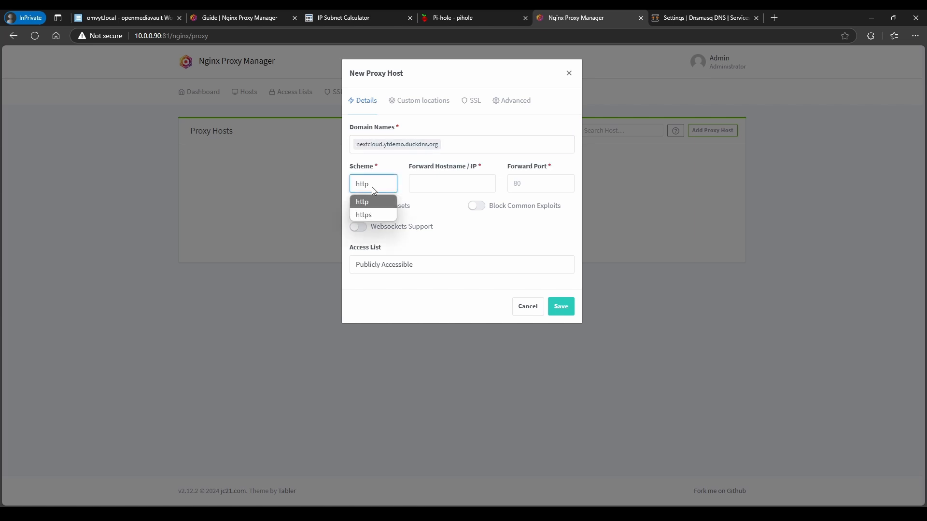
left_click(372, 215)
left_click(422, 185)
type("1")
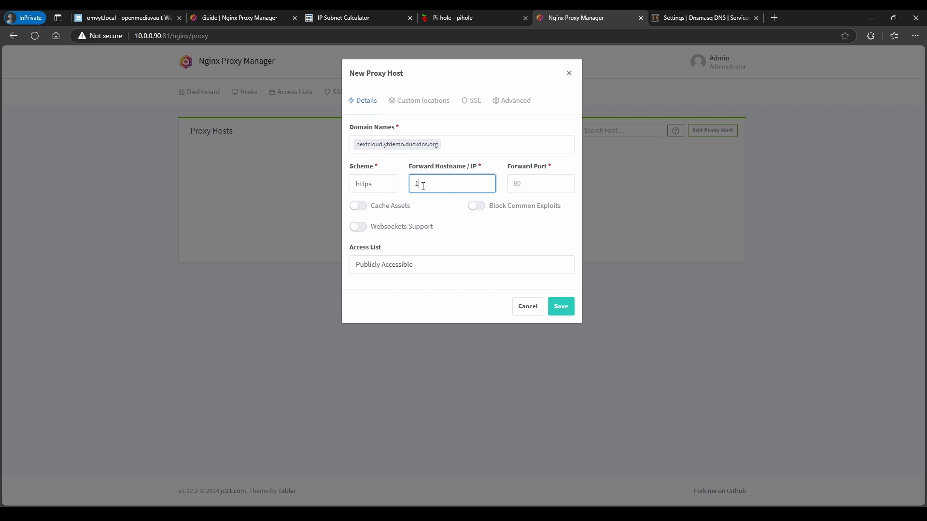
type("0.0.0.49")
left_click(540, 186)
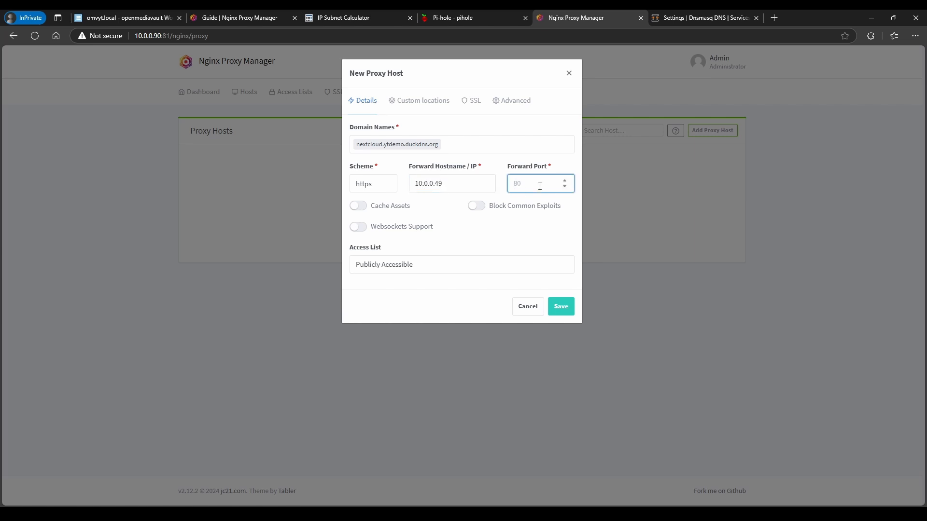
type("443")
left_click(358, 227)
left_click(474, 209)
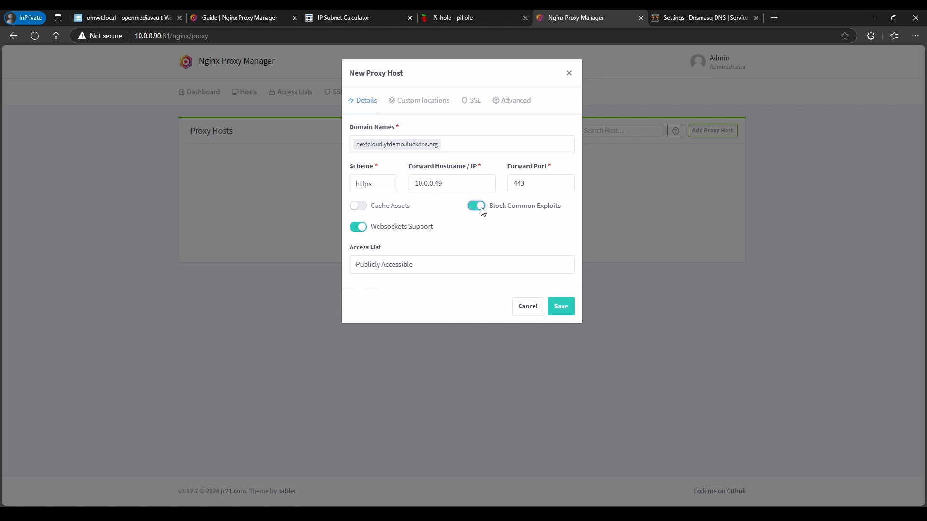
Assign the ytdemo.duckdns.org wildcard certificate with Force SSL and save the proxy host
left_click(474, 102)
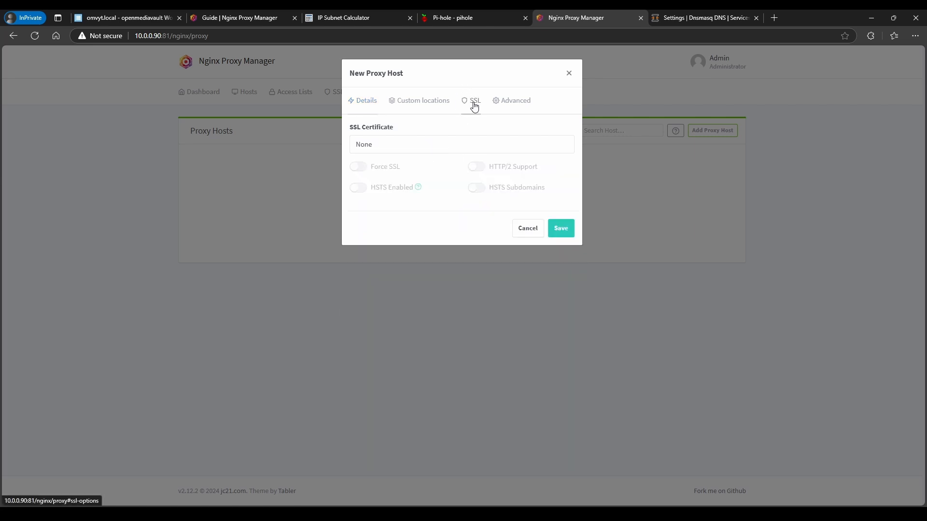
left_click(370, 147)
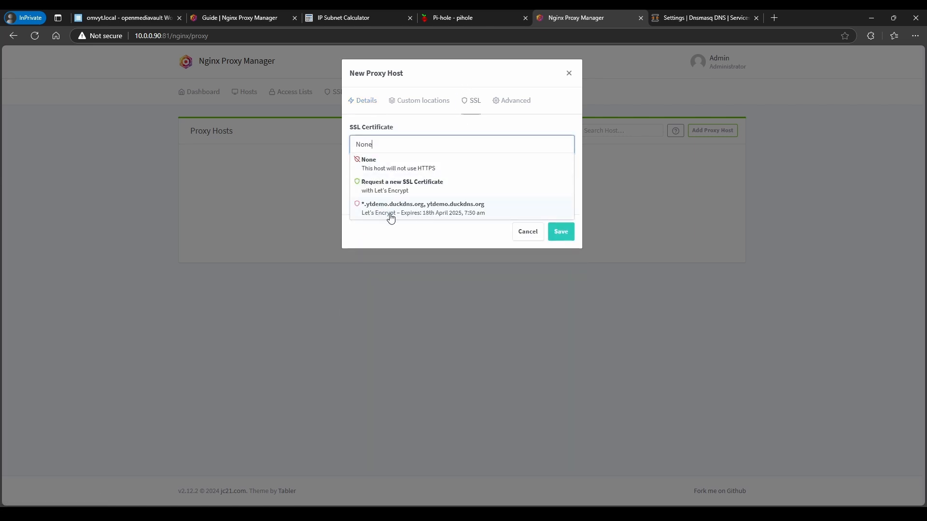
left_click(410, 214)
left_click(358, 167)
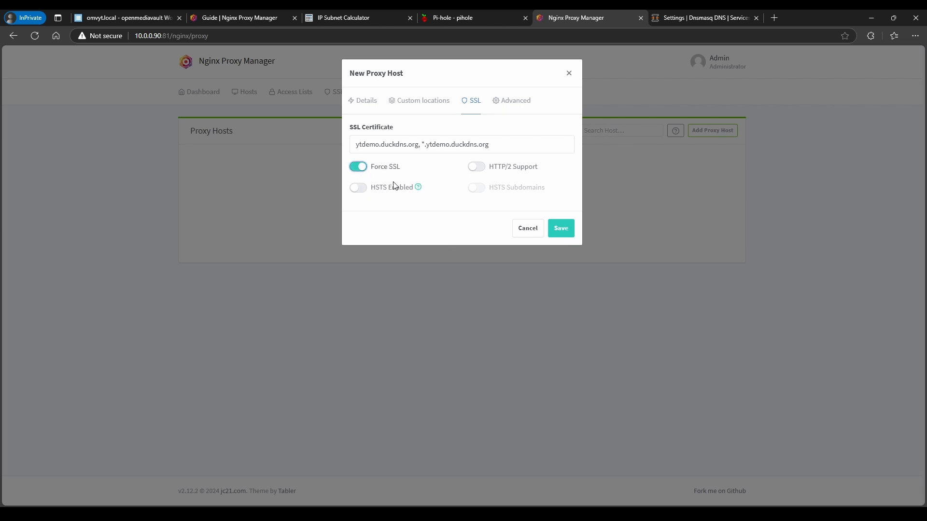
left_click(564, 229)
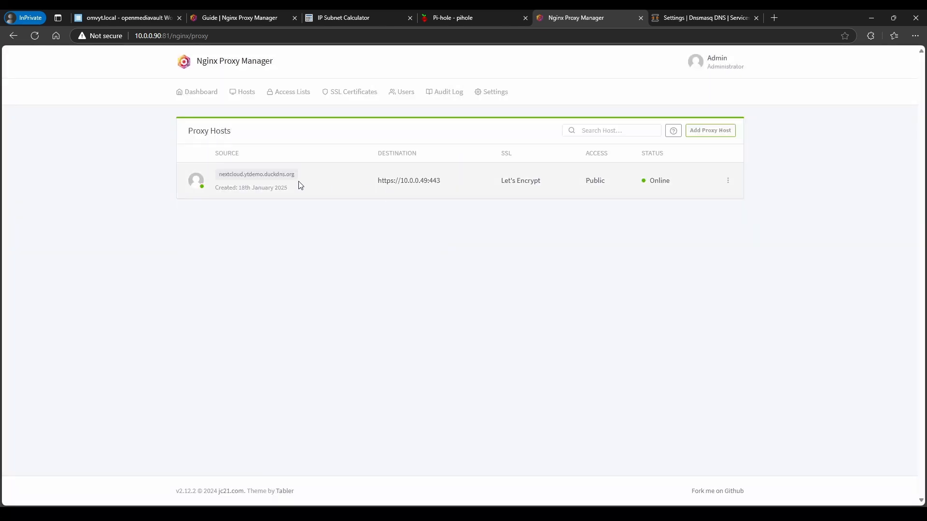
Open nextcloud.ytdemo.duckdns.org, which shows Nextcloud's untrusted-domain message
left_click(258, 176)
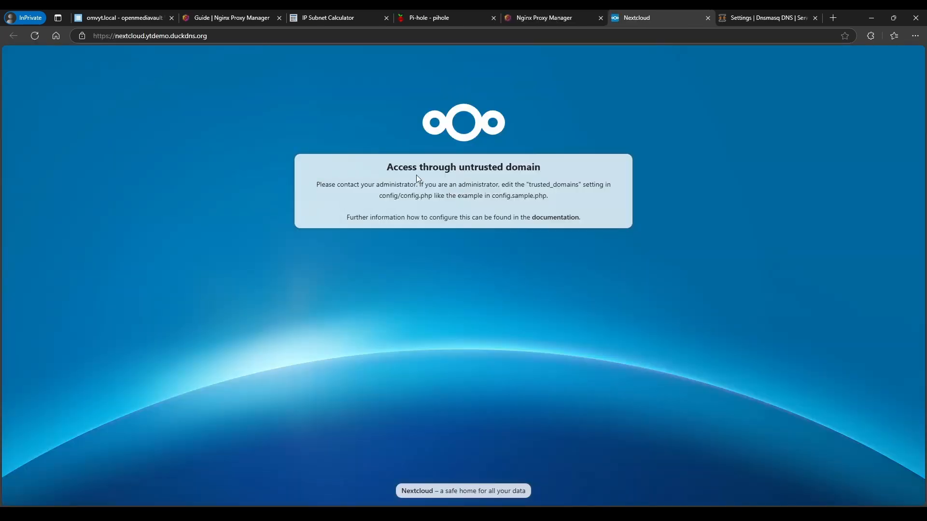
left_click_drag(365, 171, 581, 220)
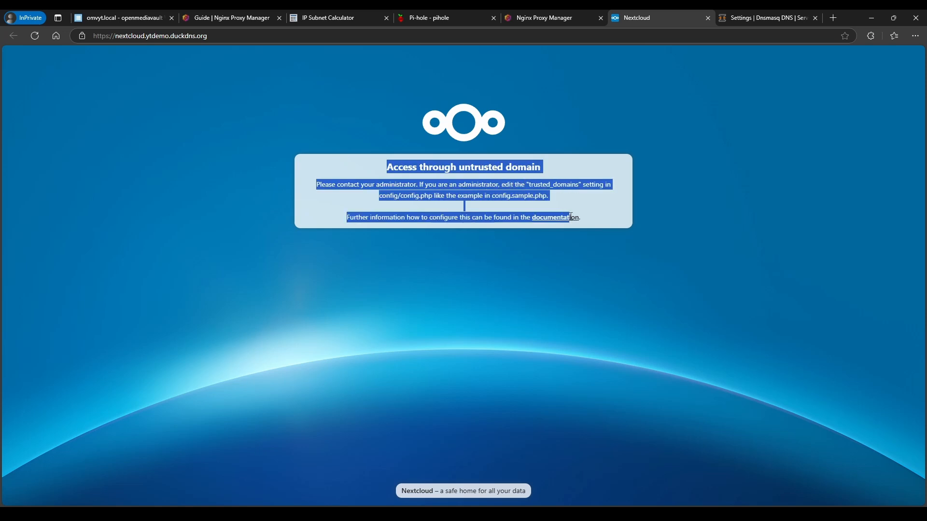
left_click(534, 191)
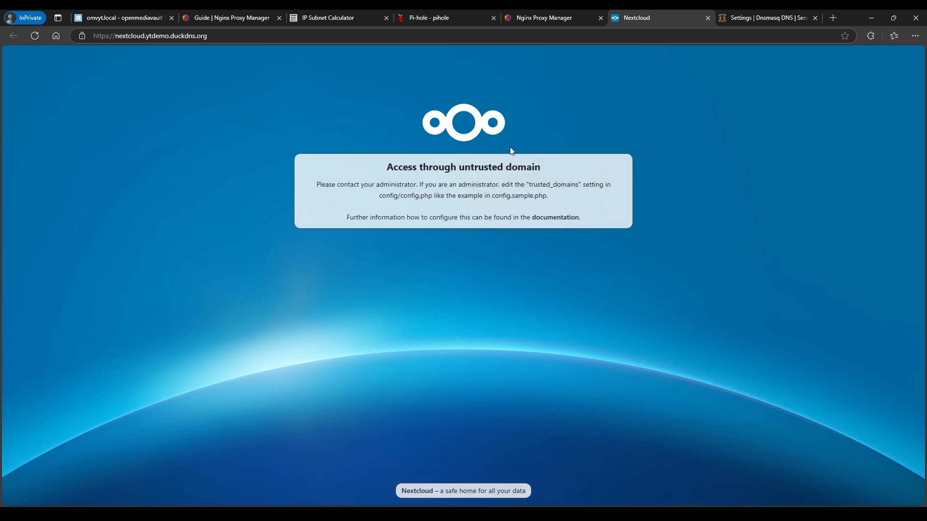
Copy the appdata shared folder's absolute path from Storage > Shared Folders
left_click(131, 19)
scroll(238, 264, "down", 3)
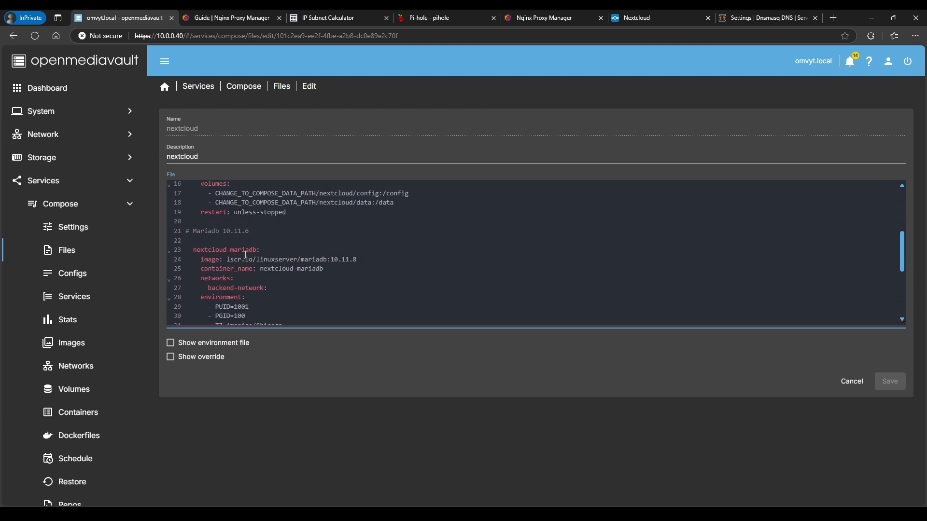
left_click_drag(216, 247, 311, 243)
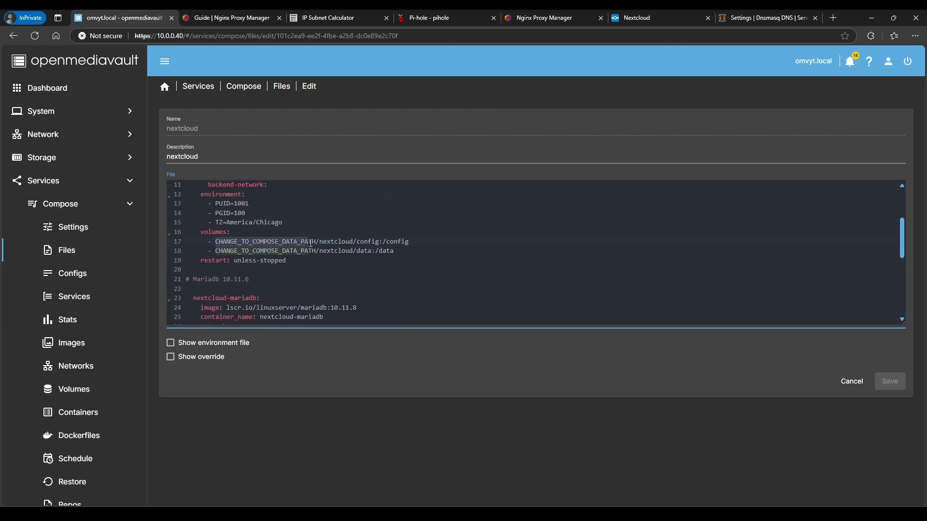
left_click(76, 163)
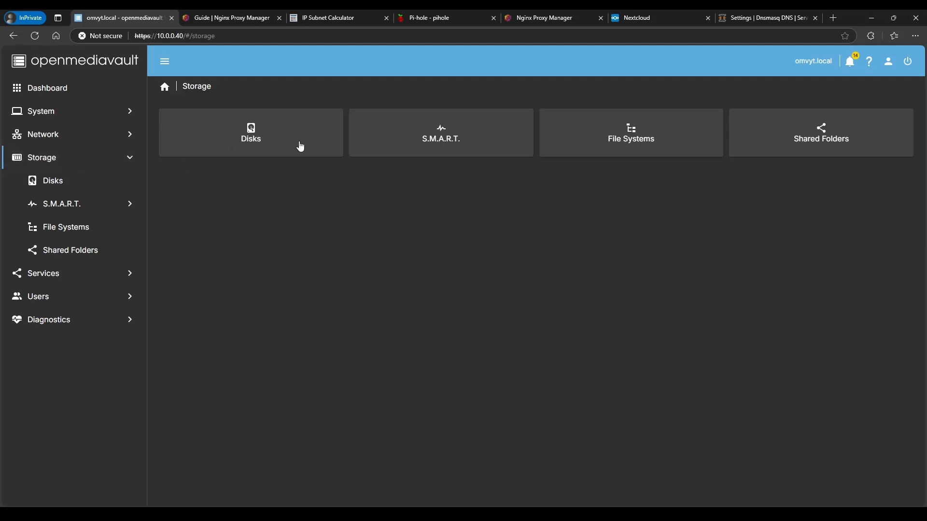
left_click(781, 135)
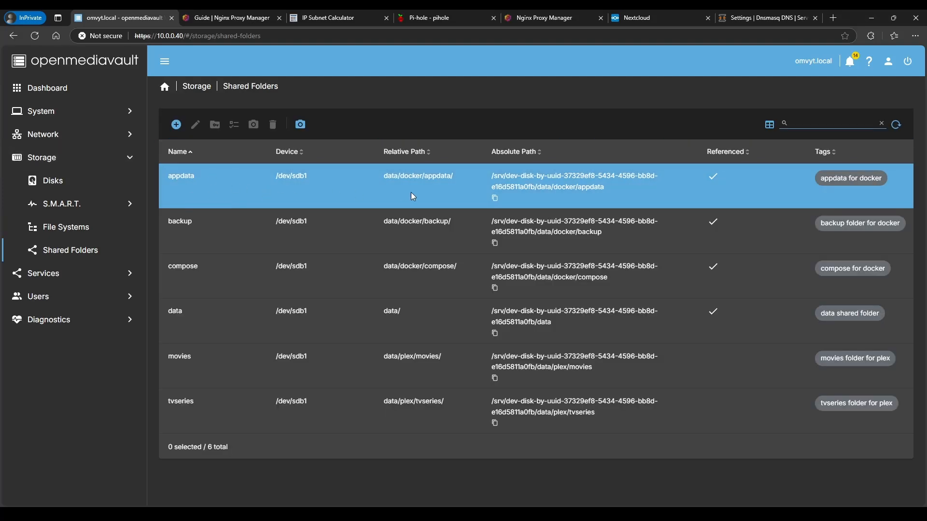
left_click(495, 200)
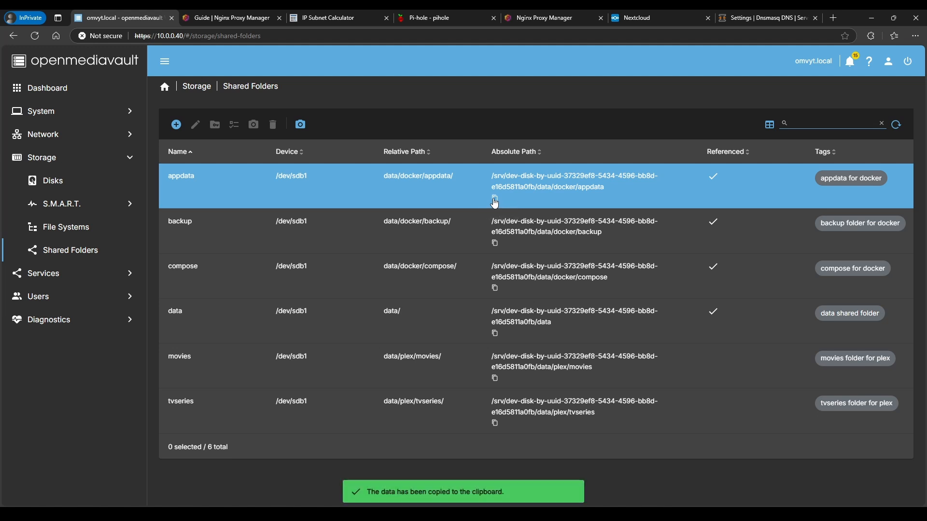
Bring up the Compose settings under Services
left_click(70, 274)
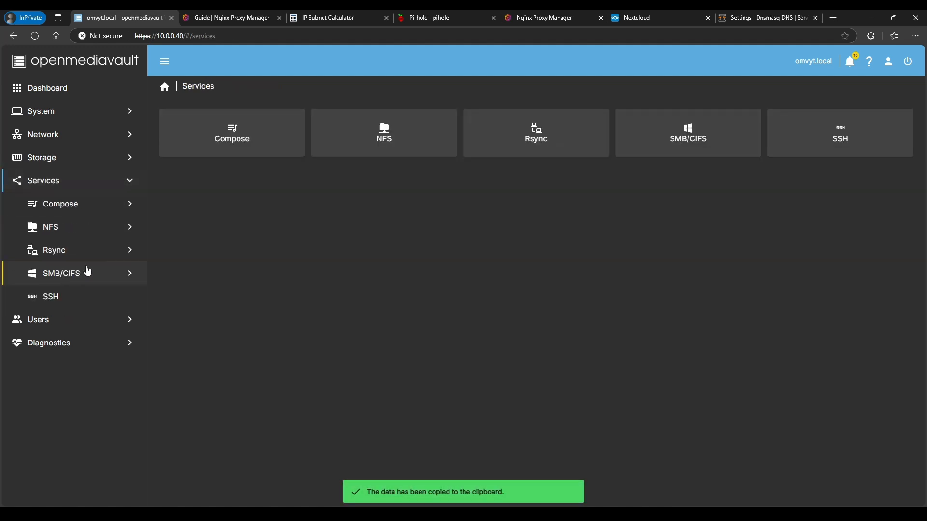
left_click(264, 150)
left_click(200, 146)
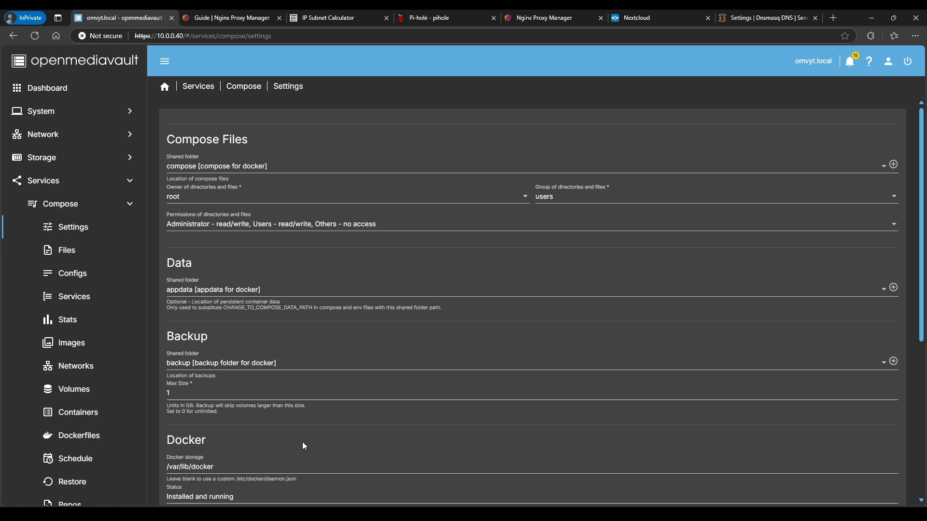
Change into the pasted appdata path, then the nextcloud folder, and list it with ls -l
key("alt+Tab")
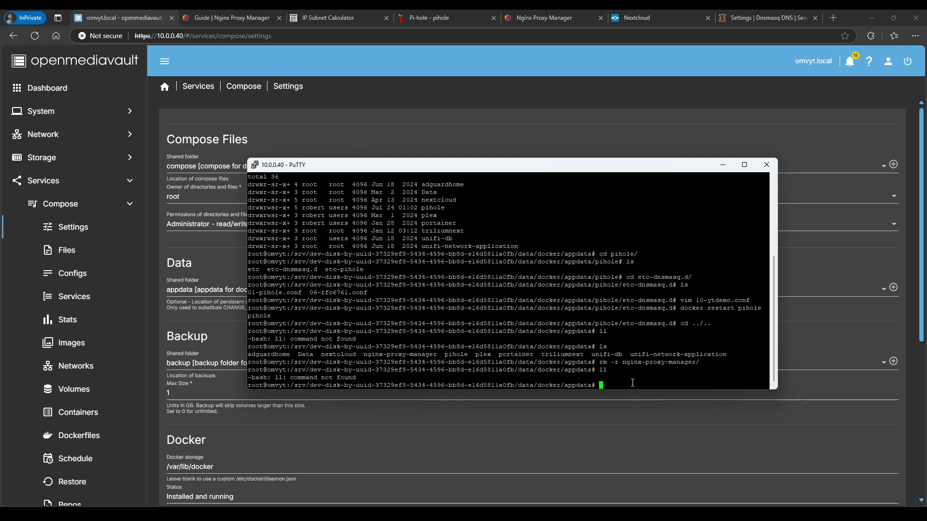
type("cd")
right_click(630, 431)
key("Return")
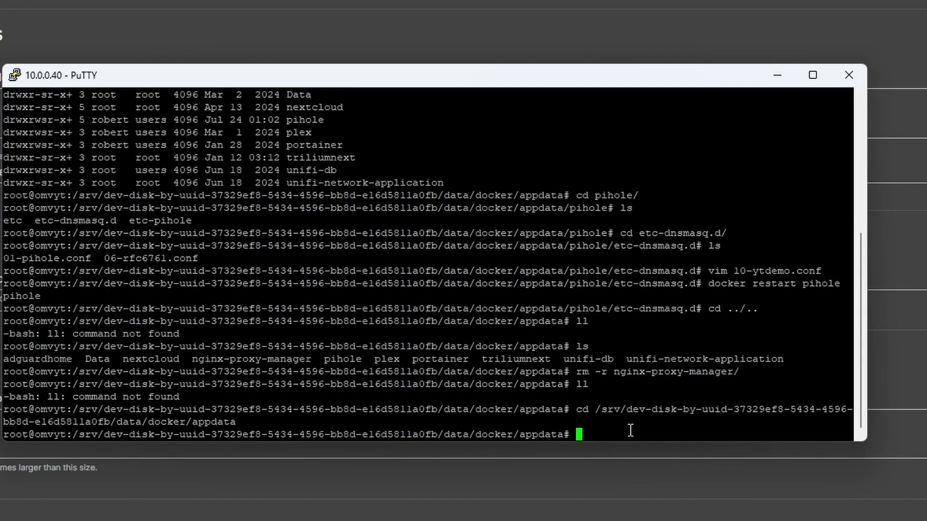
type("cd ne")
key("Tab")
key("Return")
type("ls -")
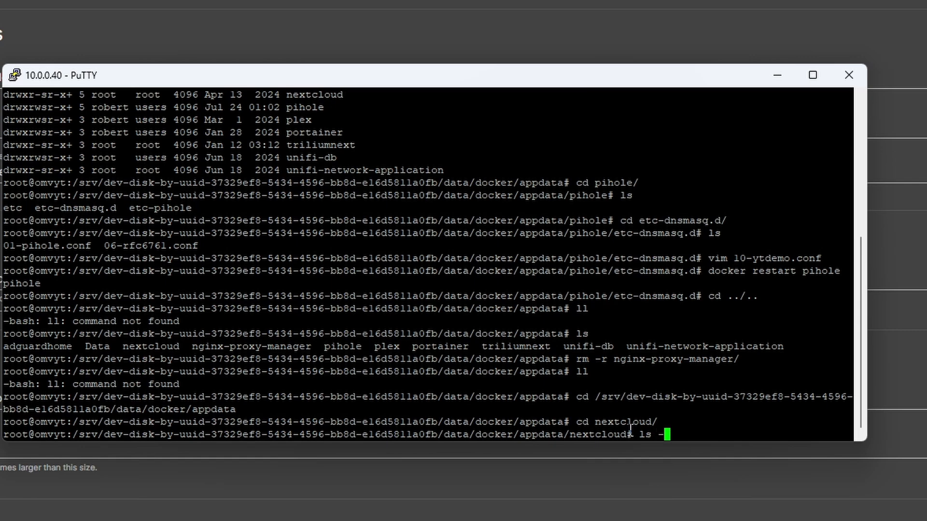
type("l")
key("Return")
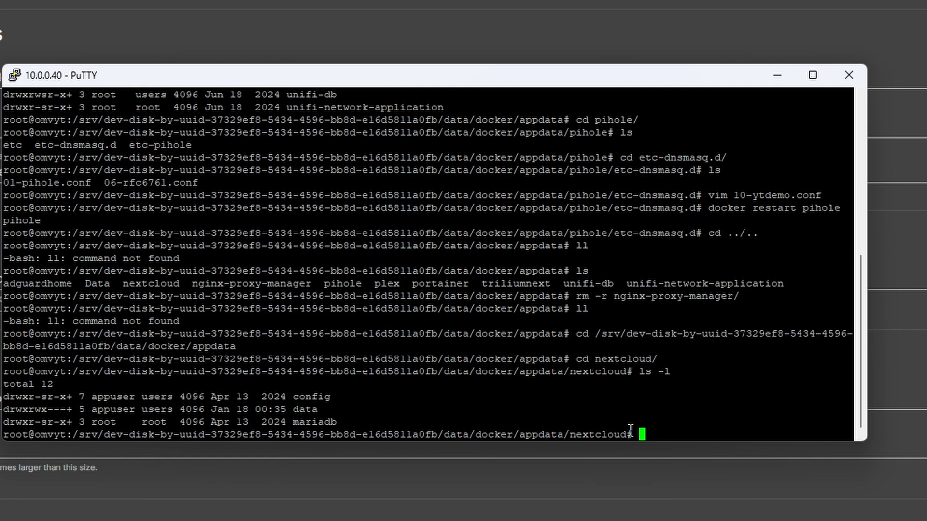
Go into config/www/nextcloud/config and list its files
type("cd c")
key("Tab")
type("w")
key("Tab")
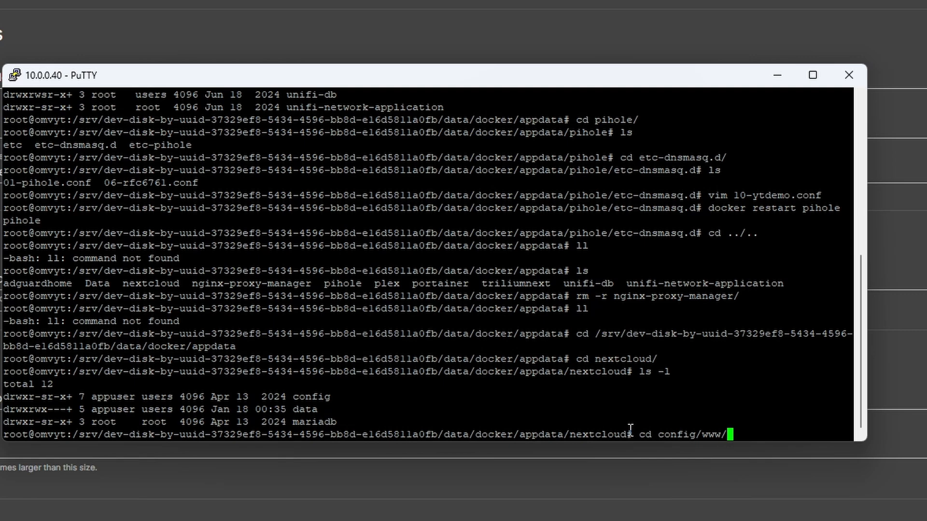
type("ne")
key("Tab")
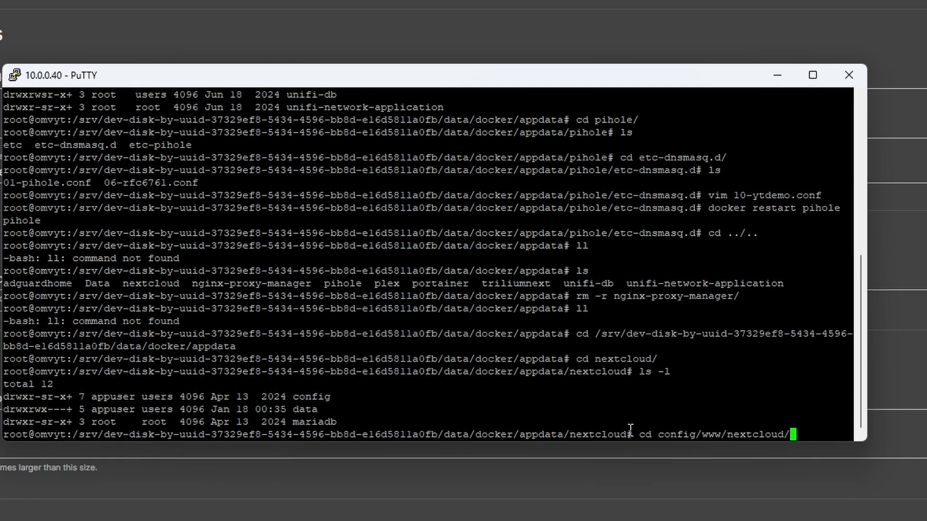
type("conf")
key("Tab")
key("Return")
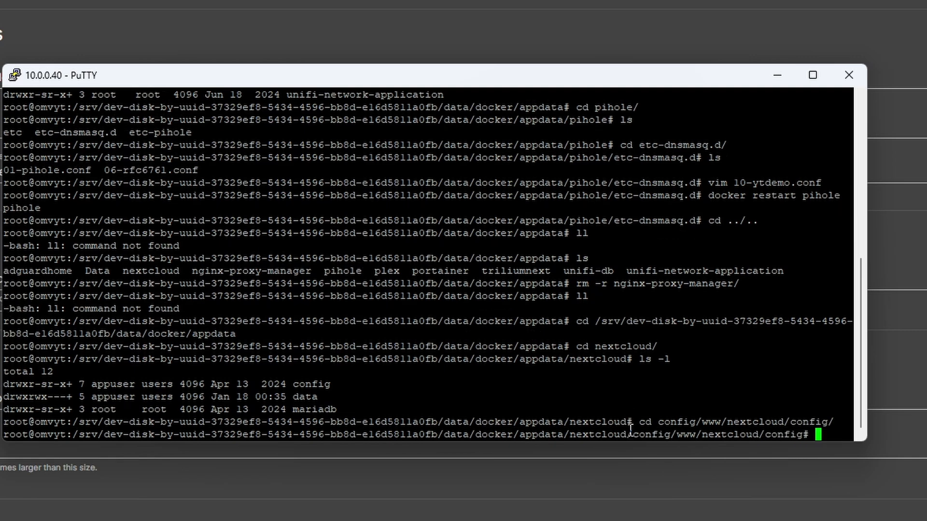
type("ls")
key("Return")
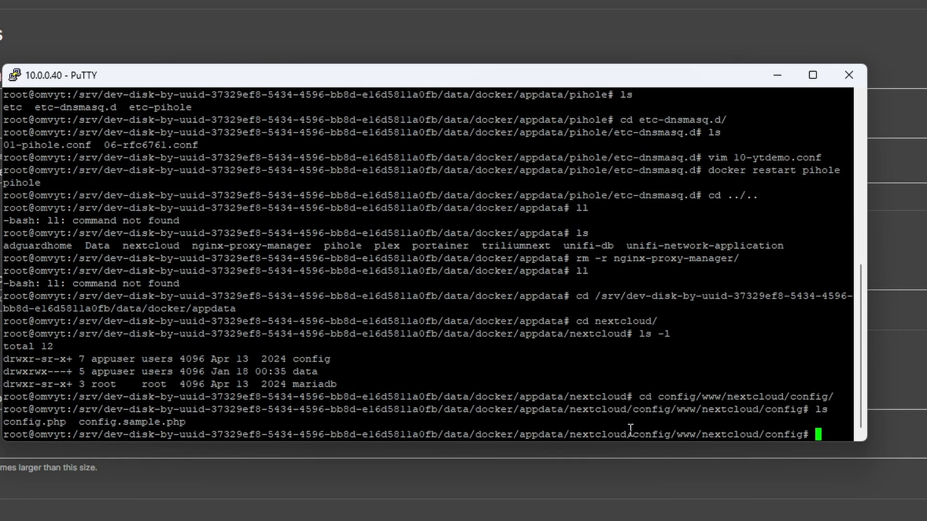
Widen the terminal and open config.php in vim
type("vim con")
key("Tab")
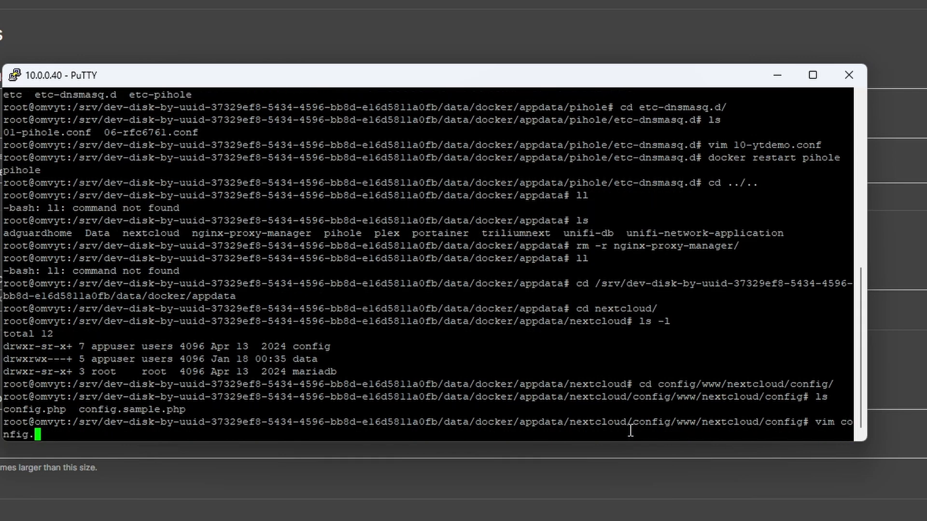
key("BackSpace")
type(".php")
left_click_drag(869, 389, 926, 389)
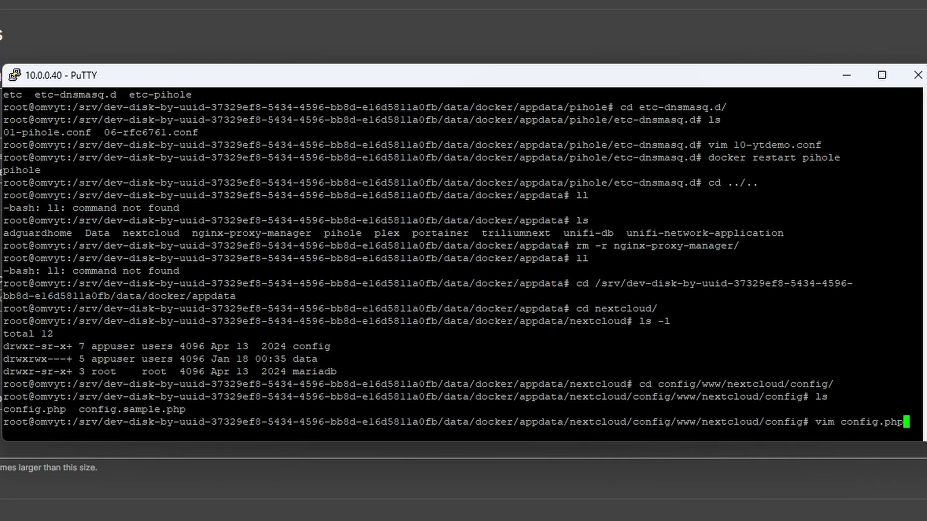
key("Return")
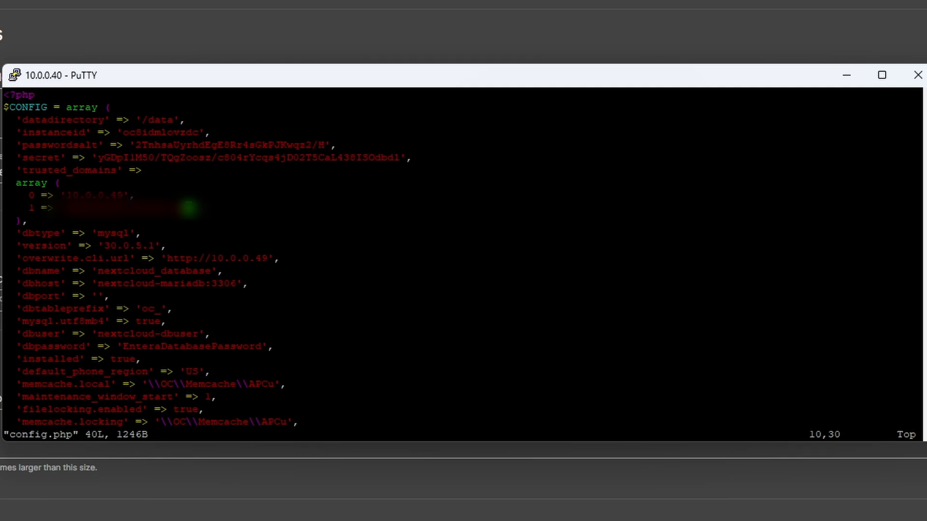
Move the vim cursor to the second entry of the trusted_domains array
key("Left")
key("Left")
key("Left")
key("Left")
key("Left")
key("Left")
key("Left")
key("Left")
key("Left")
key("Left")
key("Up")
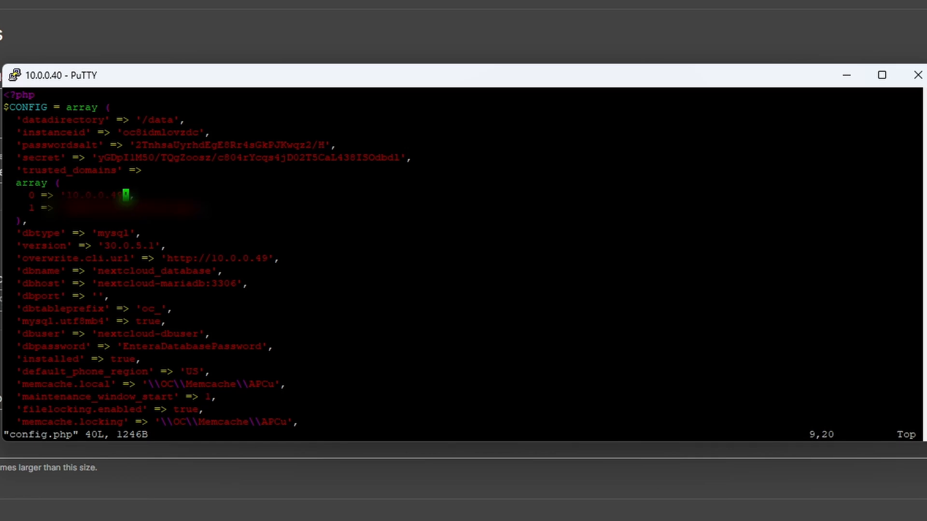
key("Left")
key("Up")
key("Up")
key("Left")
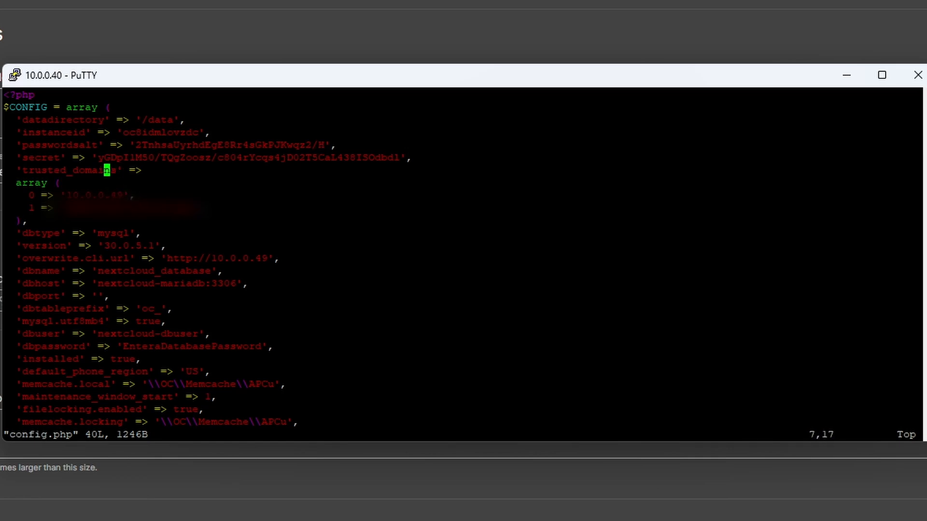
key("Left")
key("Left")
key("Left")
key("Left")
key("Left")
key("Left")
key("Left")
key("Left")
key("Left")
key("Left")
key("Right")
key("Right")
key("Right")
key("Right")
key("Right")
key("Right")
key("Down")
key("Down")
key("Down")
key("Right")
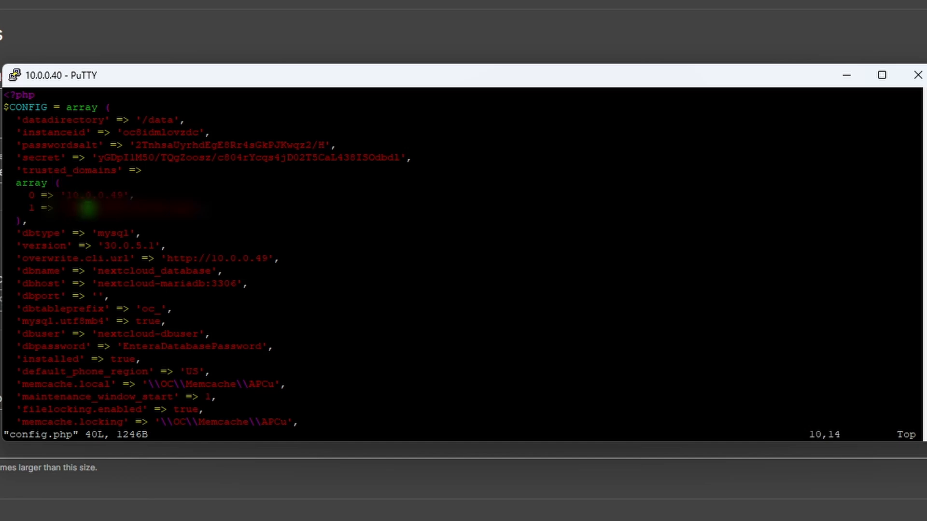
key("Right")
key("Right")
key("Right")
key("Right")
key("Right")
key("Right")
key("Right")
key("Right")
key("Right")
key("Right")
key("Right")
key("Right")
key("Right")
key("Right")
key("Right")
key("Right")
key("Right")
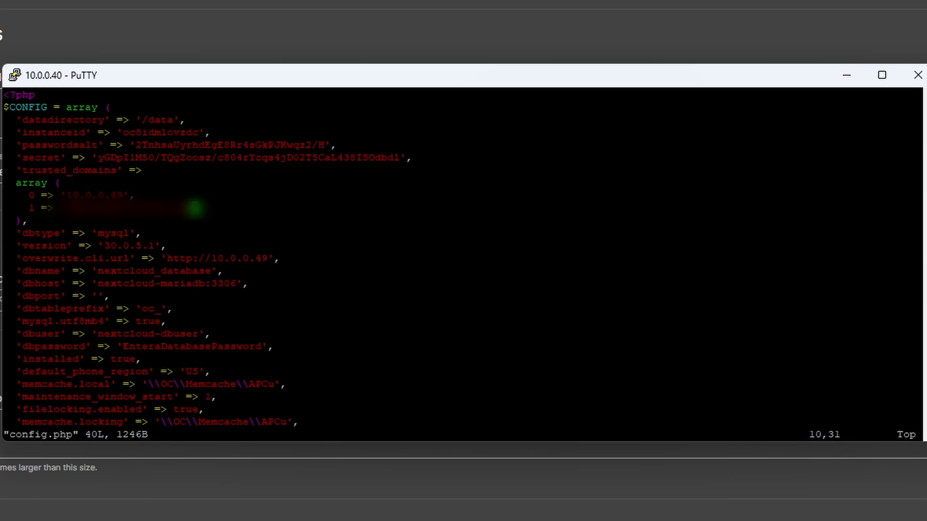
Replace that entry's value with nextcloud.ytdemo.duckdns.org and check the array's closing line
key("i")
key("BackSpace")
key("BackSpace")
key("BackSpace")
key("BackSpace")
key("BackSpace")
key("BackSpace")
key("BackSpace")
key("BackSpace")
key("BackSpace")
key("BackSpace")
key("BackSpace")
key("BackSpace")
key("BackSpace")
key("BackSpace")
key("BackSpace")
key("BackSpace")
key("BackSpace")
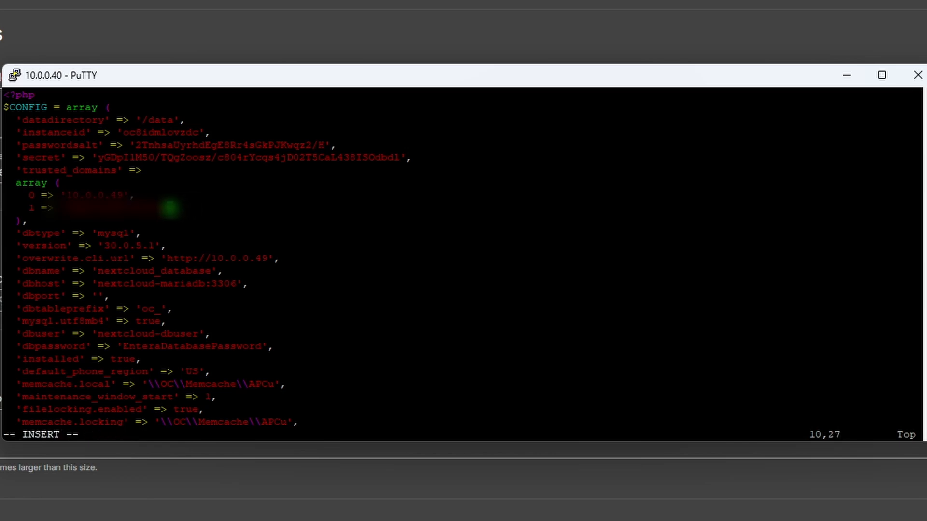
key("BackSpace")
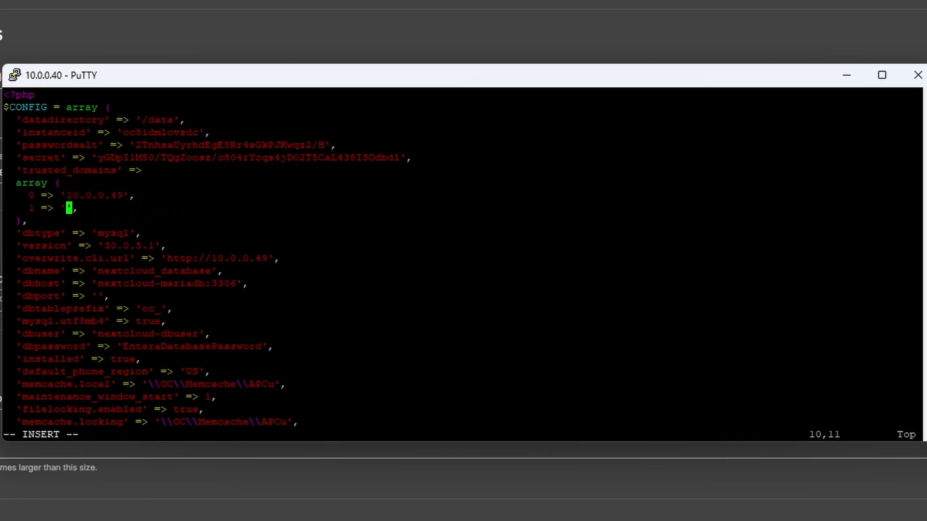
type("nextcloud.ytdemo.")
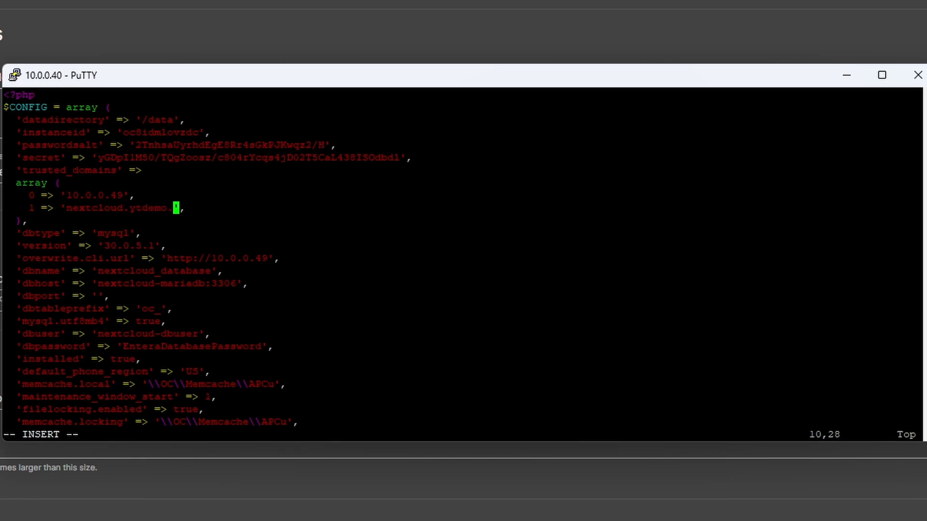
type("dc")
type("ck")
type("dns.org")
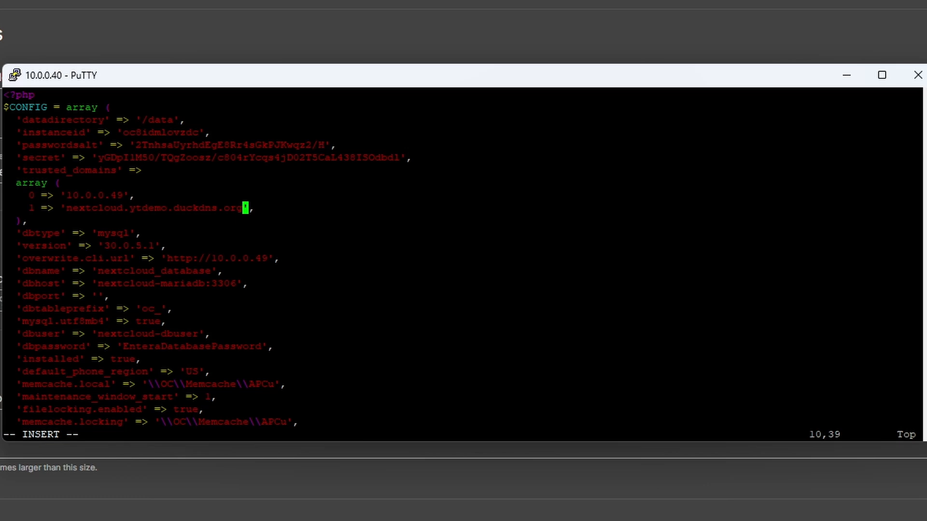
key("Down")
key("Up")
key("Down")
key("Left")
key("Left")
key("Right")
key("Right")
Add 'trusted_proxies' => array ( 0 => '10.0.0.90' ), below the trusted domains
key("Return")
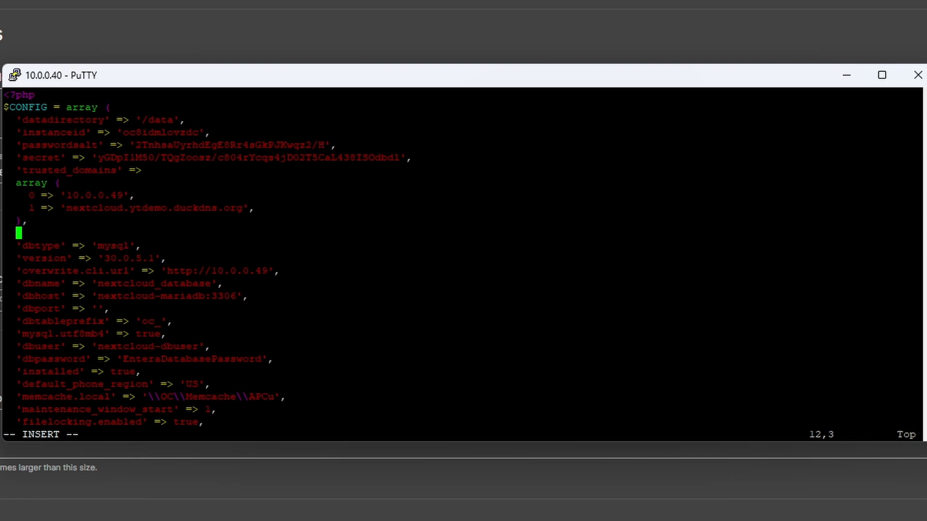
type("''")
key("Left")
type("trusted_pro")
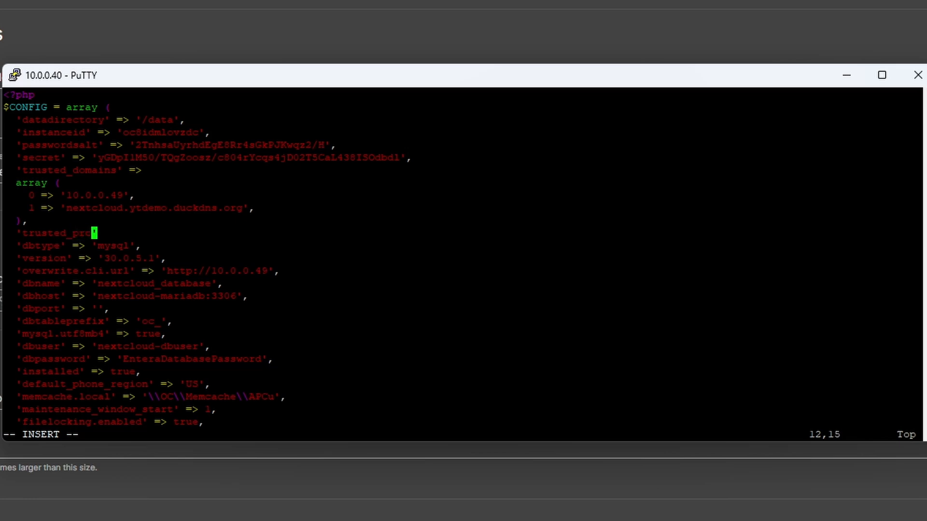
type("xies")
key("Right")
type("=>")
key("Return")
type("array ")
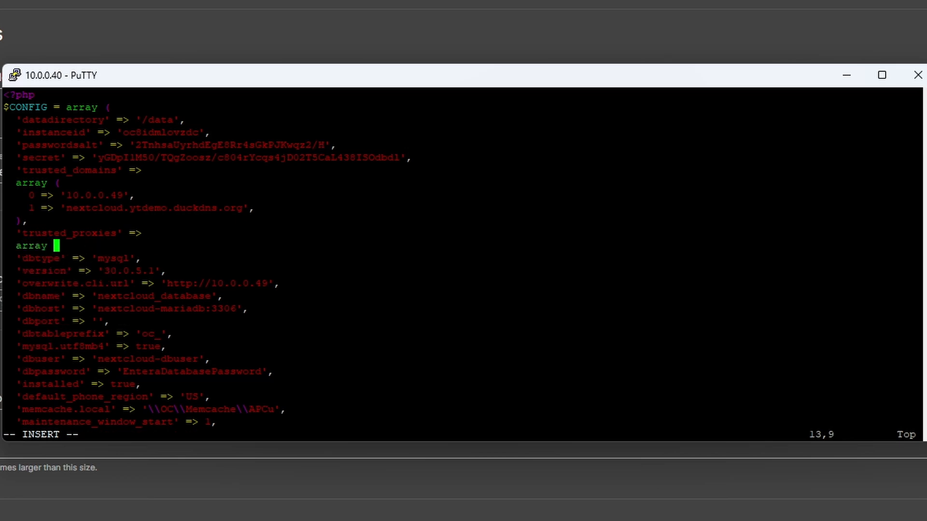
type("(")
key("Return")
key("Return")
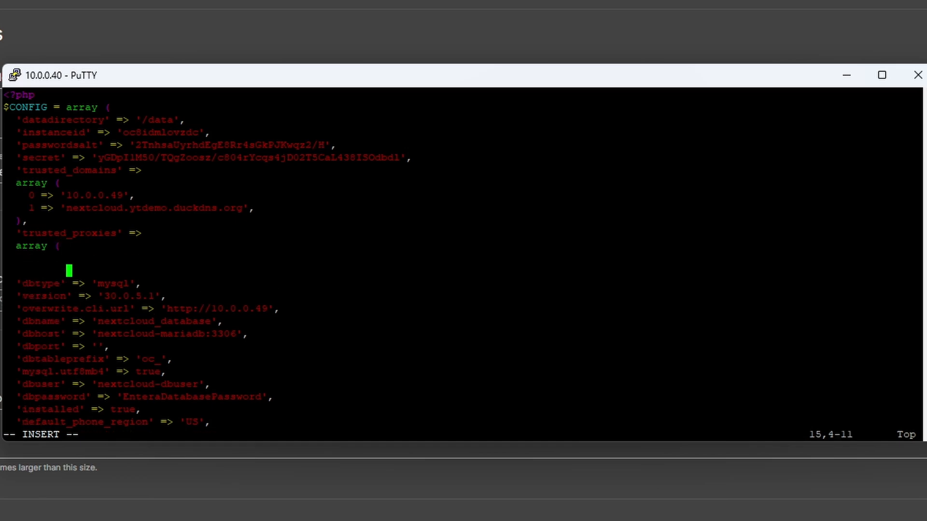
type("),")
key("Up")
type("0 => ''")
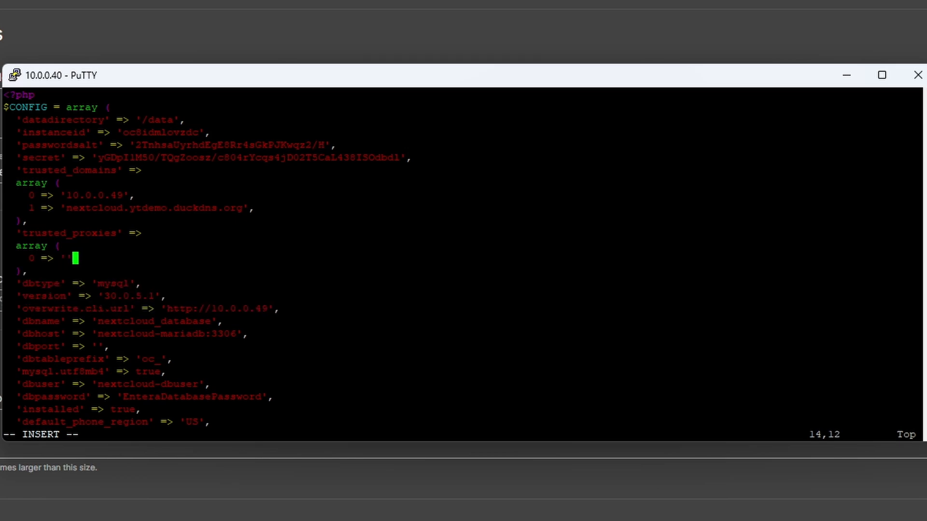
key("Left")
type("10.0.0.90")
Save config.php with :wq and run docker restart nextcloud
key("Escape")
type(":wq")
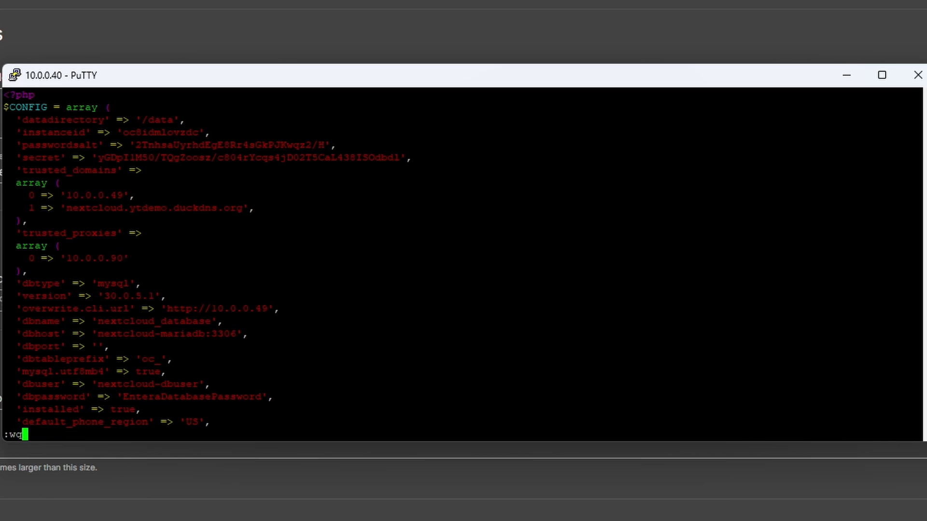
key("Return")
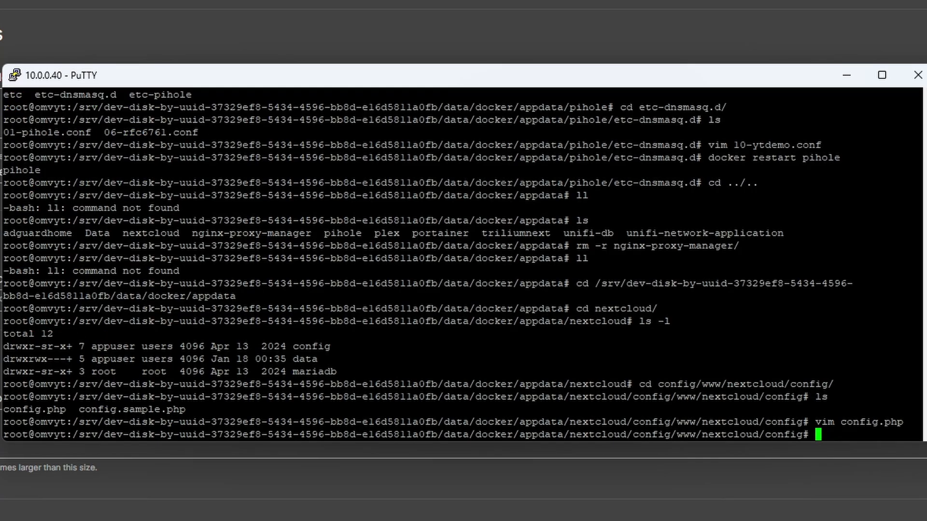
type("docker restart nextcloud")
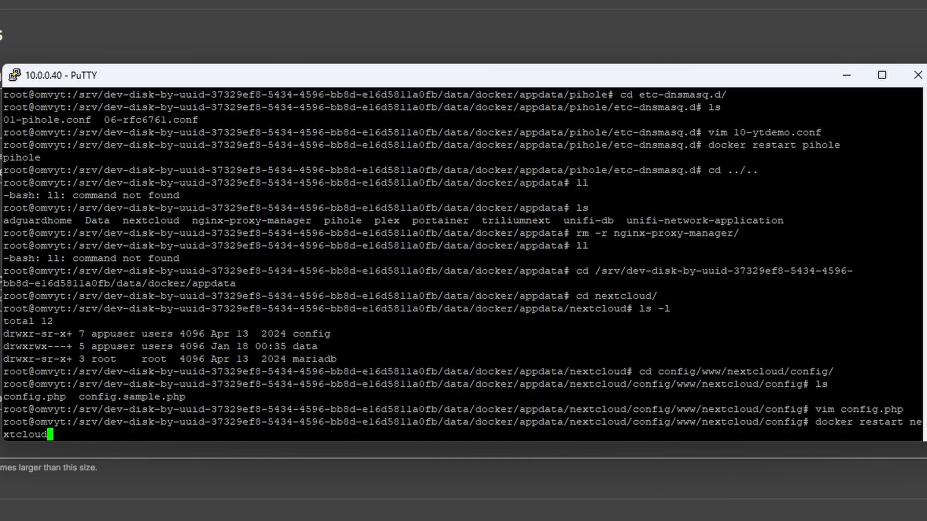
key("Return")
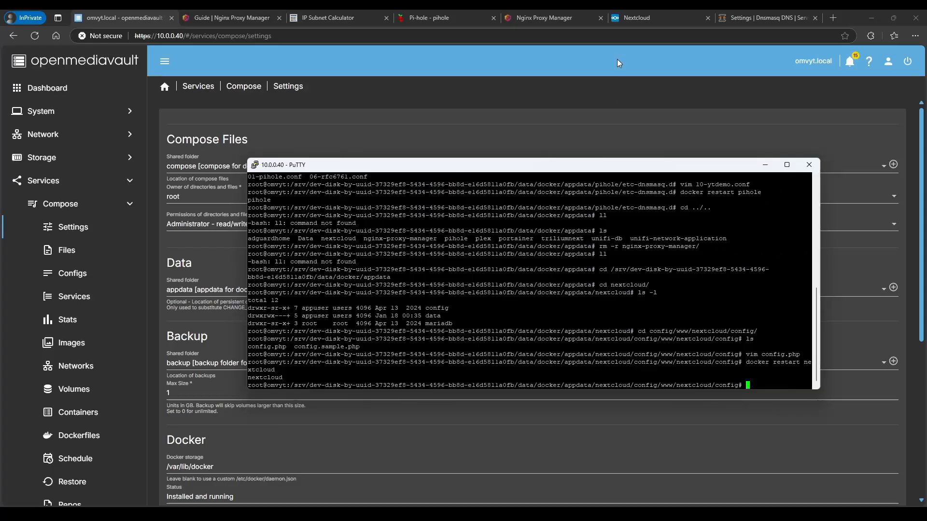
Reload nextcloud.ytdemo.duckdns.org until the Nextcloud login page appears
left_click(624, 17)
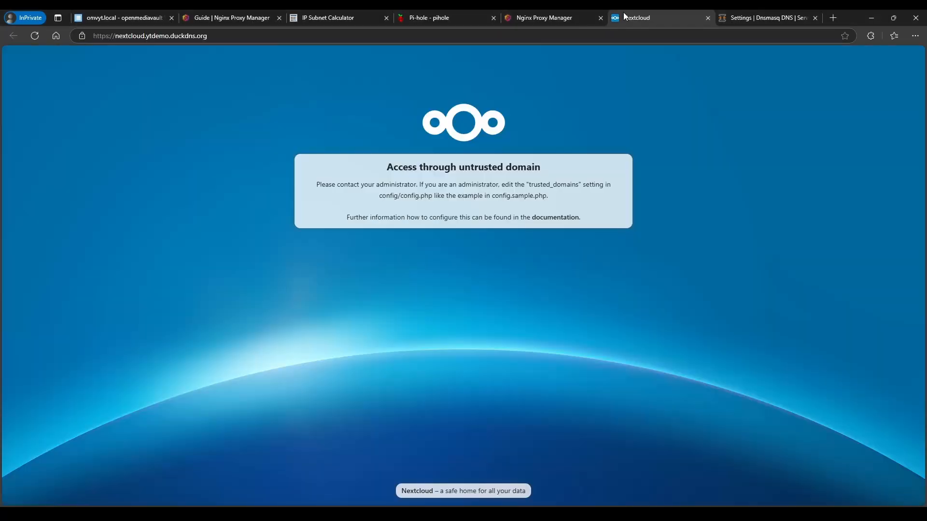
left_click(35, 35)
left_click(39, 34)
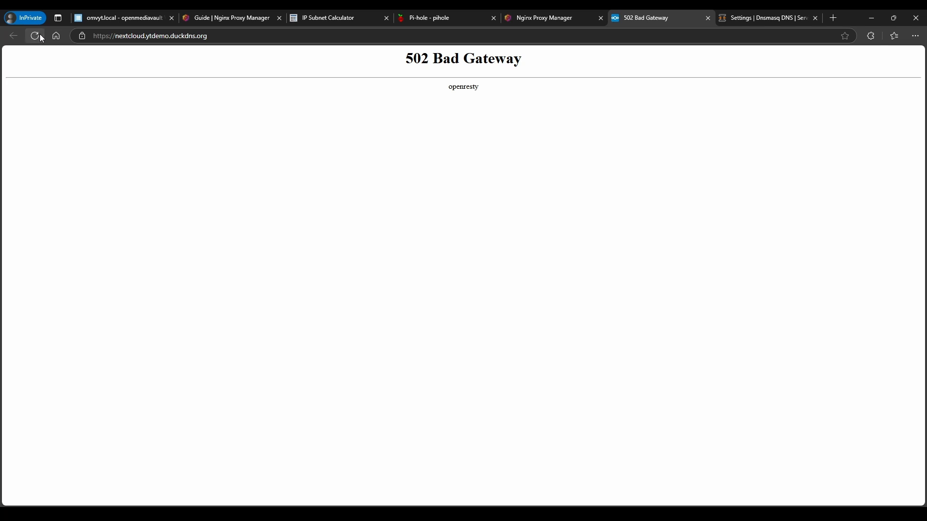
left_click(40, 35)
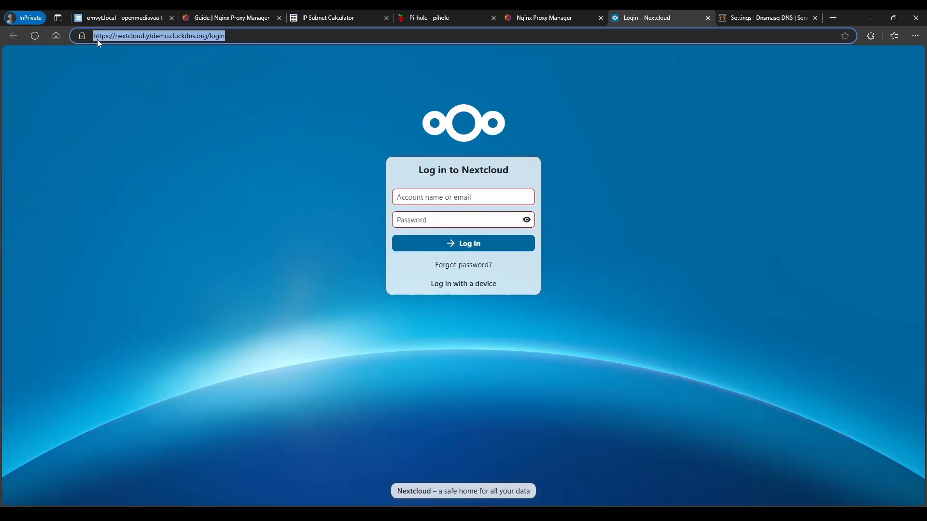
Verify the site's wildcard Let's Encrypt certificate matches the domain, then return to openmediavault Compose
left_click(82, 37)
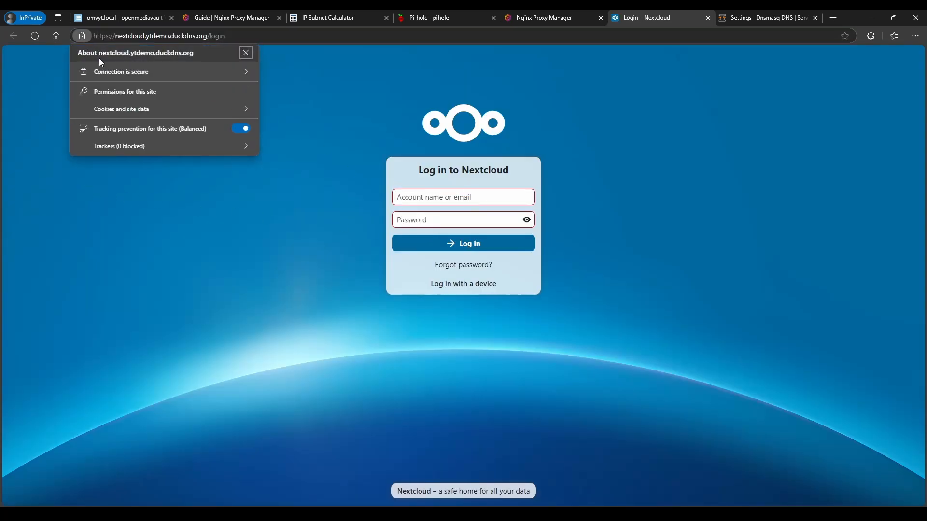
left_click(229, 72)
left_click(231, 53)
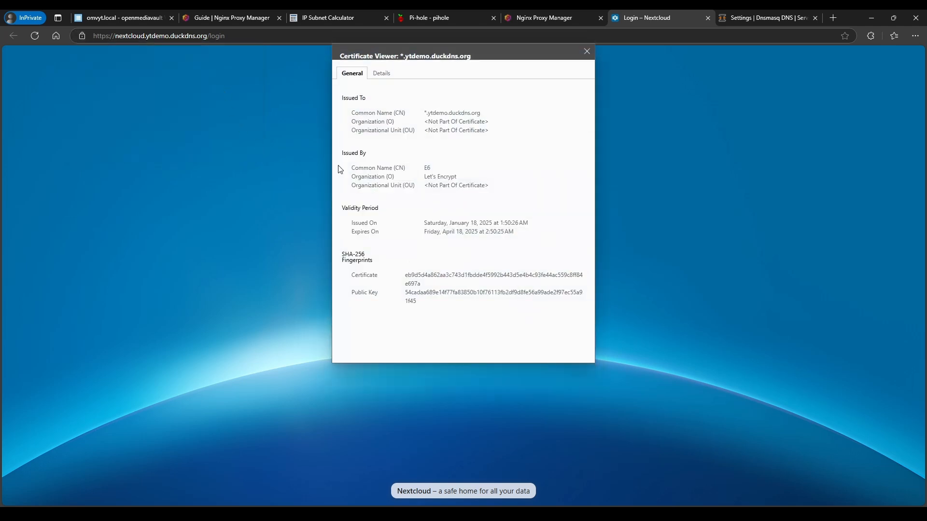
mouse_move(428, 114)
left_mouse_down()
mouse_move(458, 117)
mouse_move(429, 113)
left_mouse_up()
left_click(502, 160)
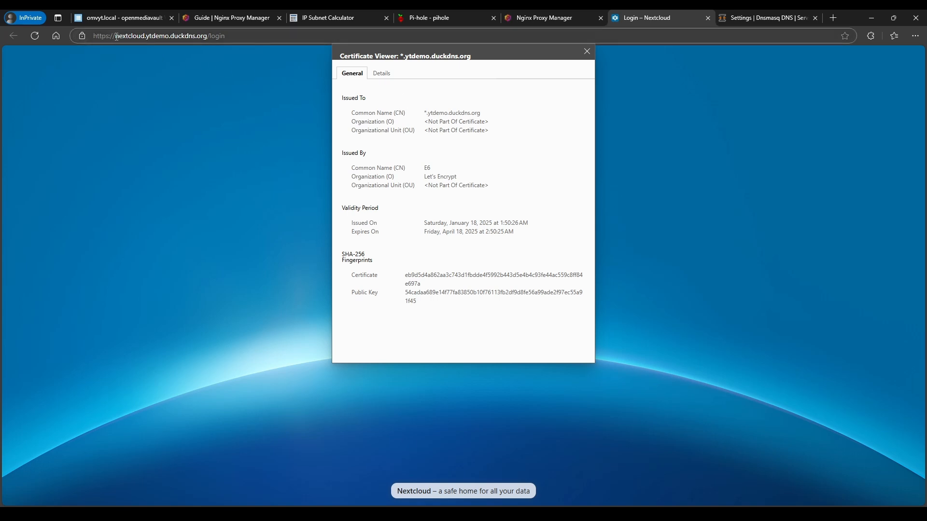
left_click_drag(116, 36, 207, 36)
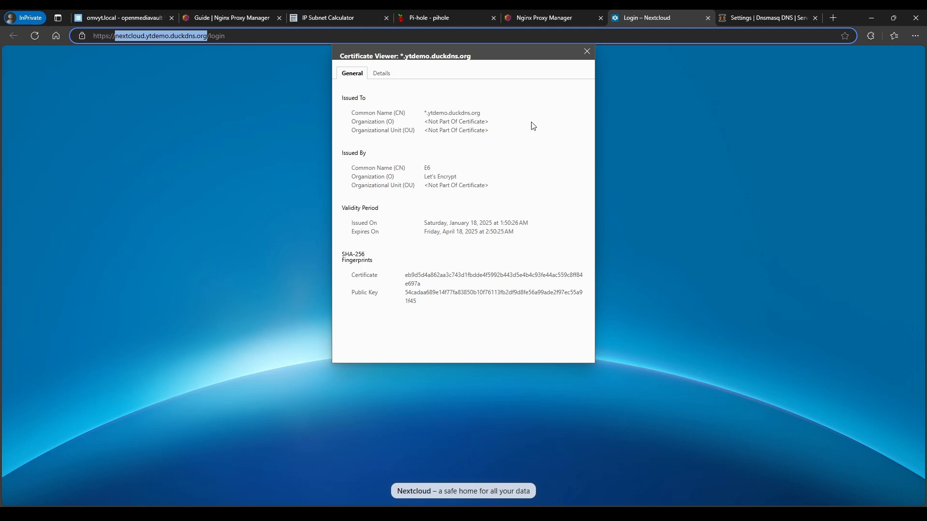
left_click(587, 51)
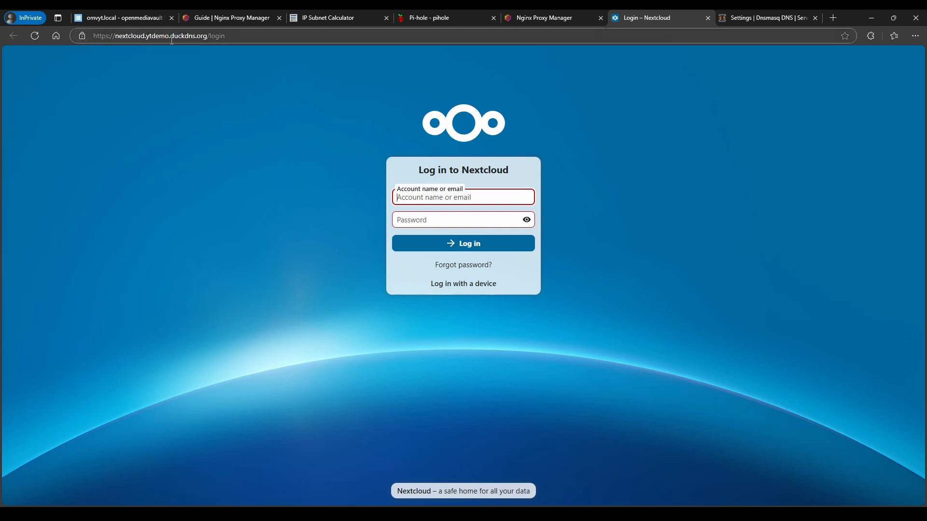
left_click_drag(171, 36, 235, 36)
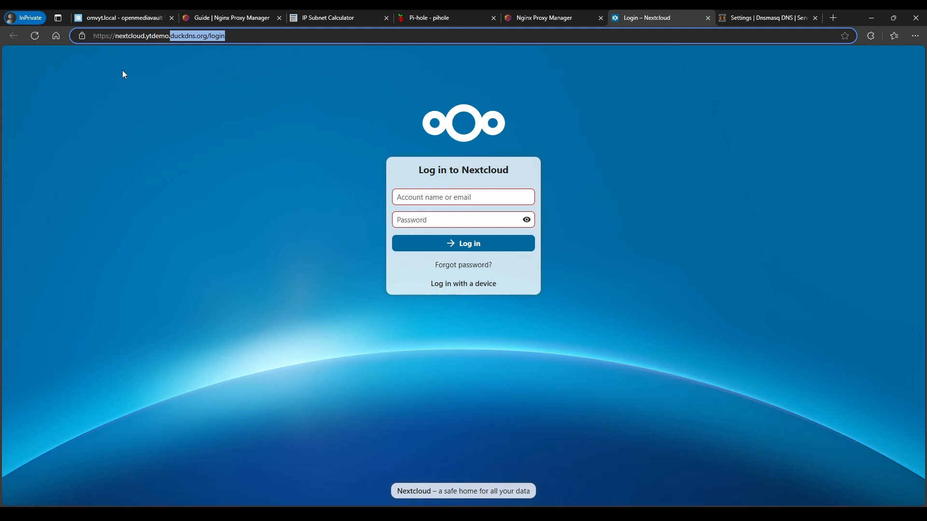
left_click(537, 16)
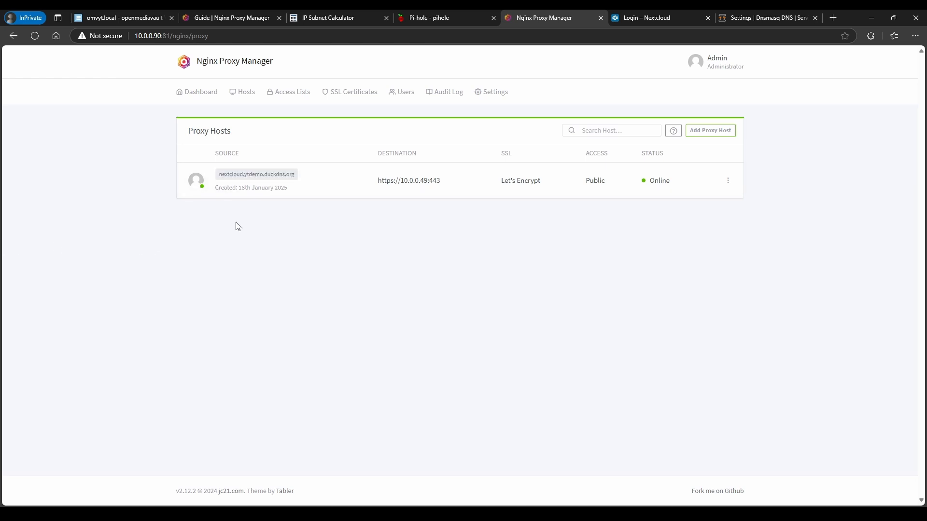
left_click(125, 19)
Open the triliumnext compose file for editing from the Compose files list
left_click(243, 87)
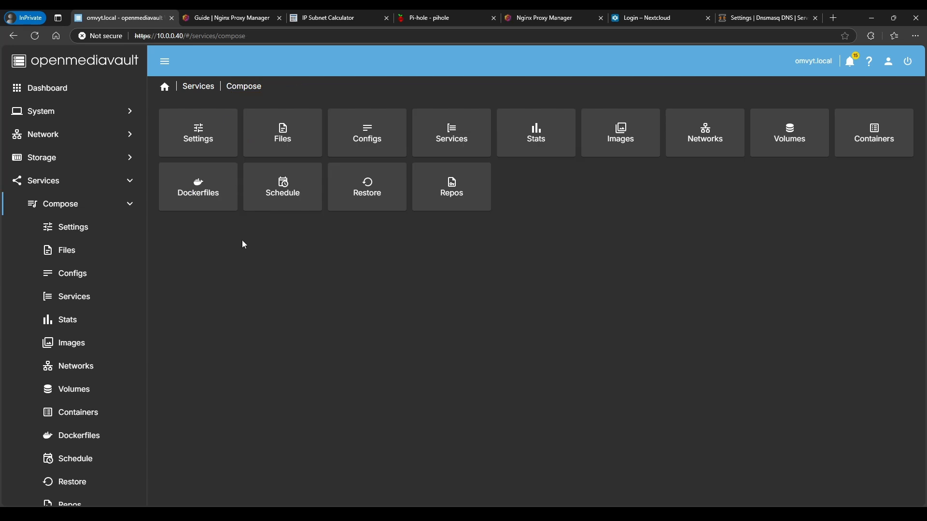
left_click(279, 153)
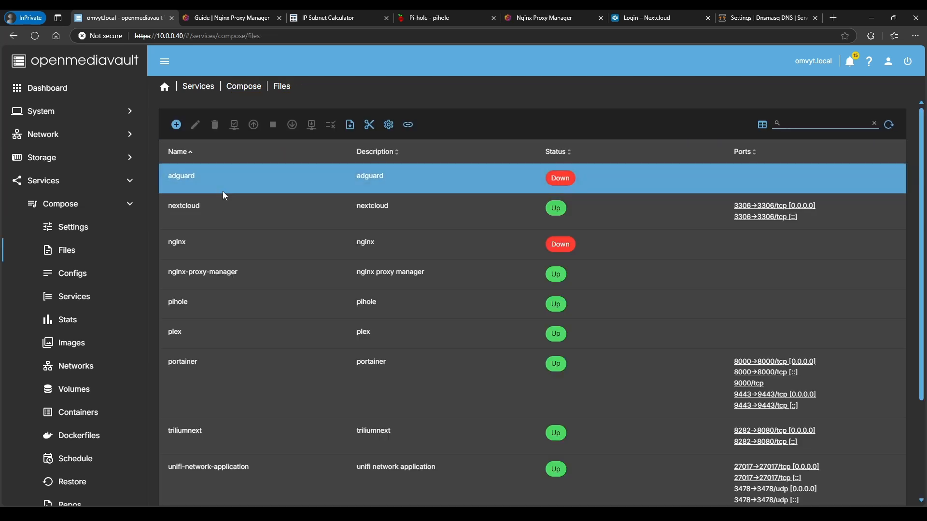
scroll(217, 386, "down", 2)
left_click(215, 331)
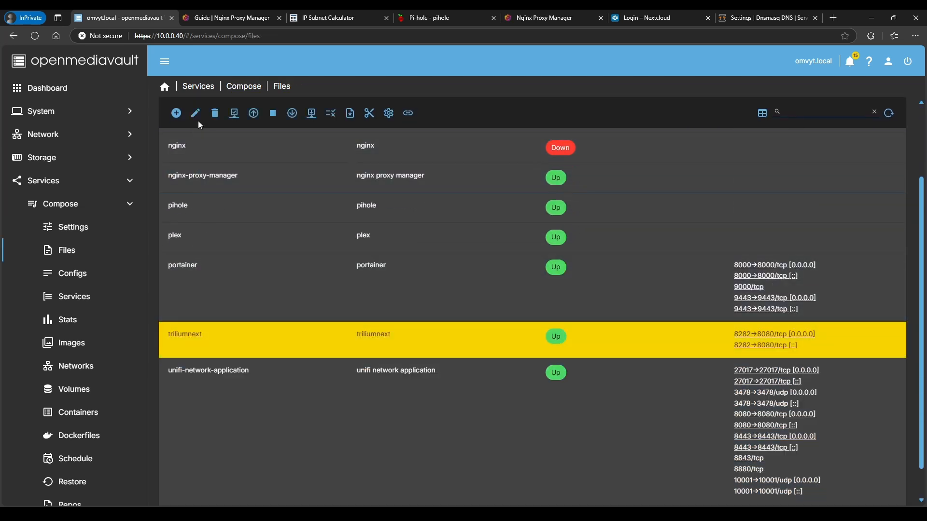
left_click(196, 113)
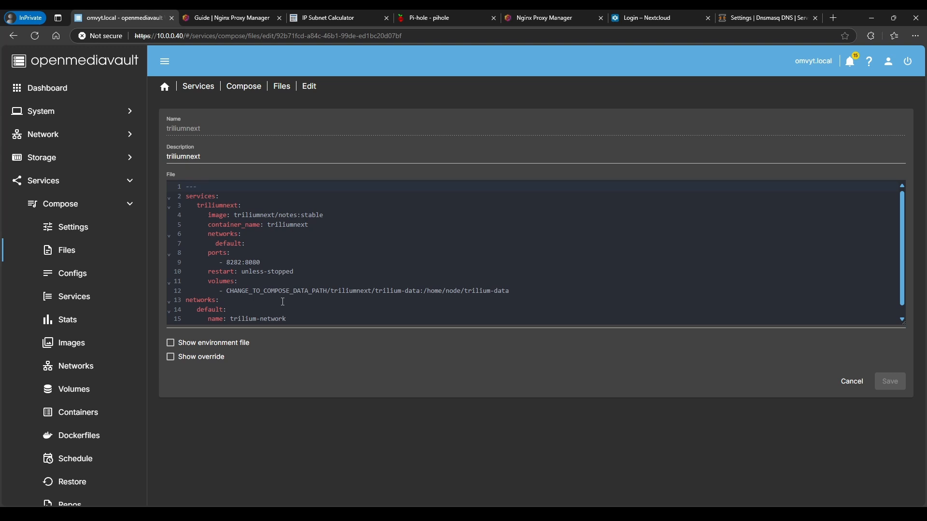
scroll(283, 301, "down", 1)
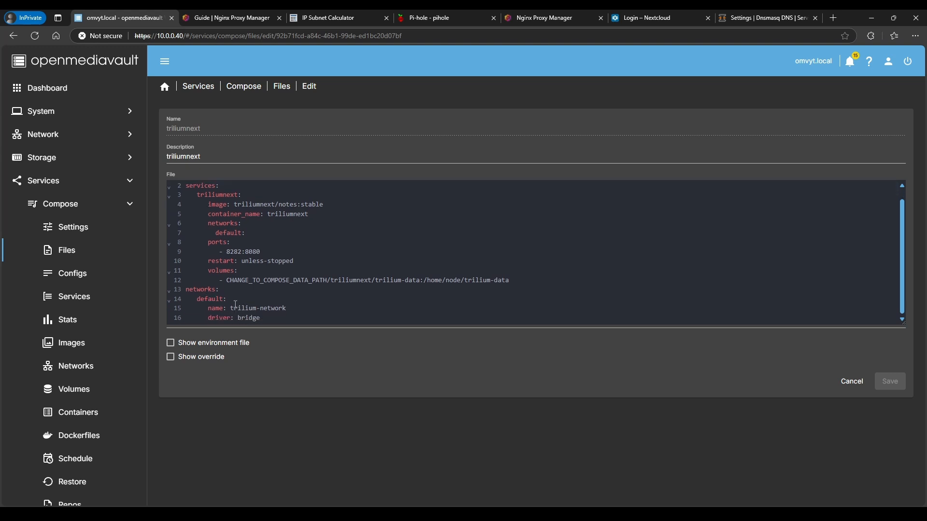
scroll(274, 304, "up", 1)
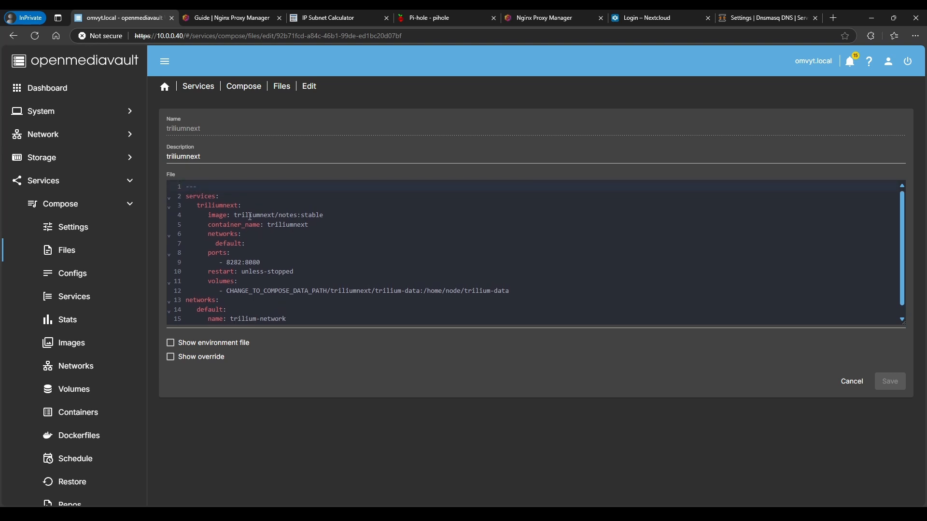
double_click(277, 227)
scroll(280, 269, "down", 1)
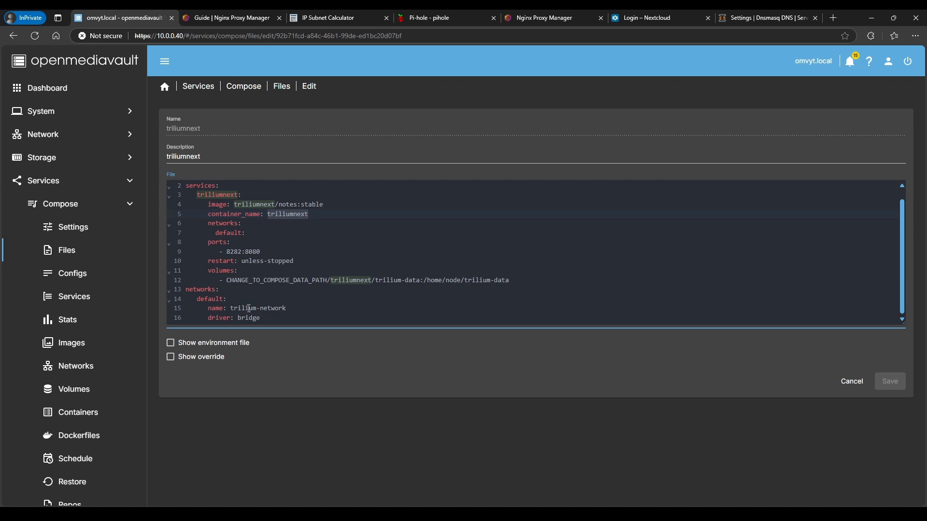
Rename the network to proxy-network, replace driver: bridge with external: true, and save
left_click_drag(231, 310, 288, 306)
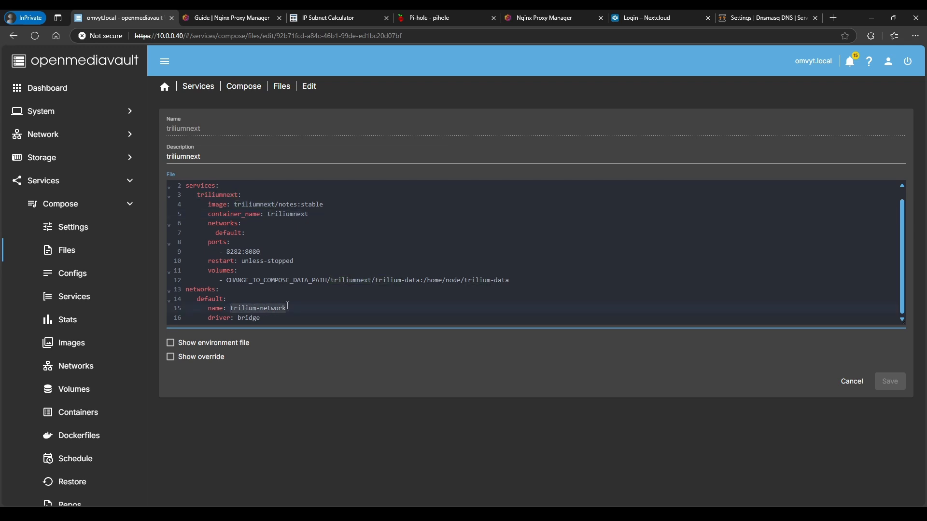
type("proxy-")
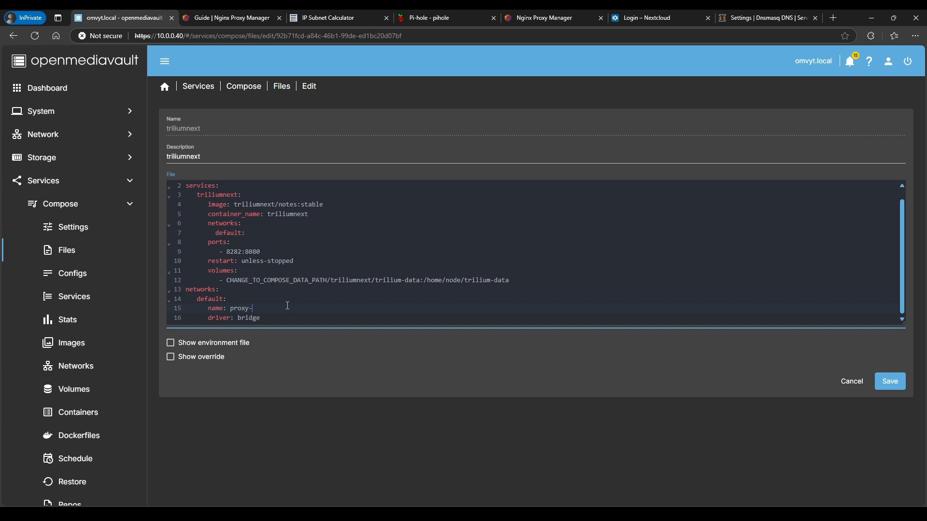
type("network")
key("BackSpace")
key("BackSpace")
key("BackSpace")
key("BackSpace")
key("BackSpace")
key("BackSpace")
key("BackSpace")
key("BackSpace")
key("BackSpace")
key("BackSpace")
key("BackSpace")
key("BackSpace")
key("BackSpace")
type("xternal: true")
left_click_drag(231, 308, 291, 308)
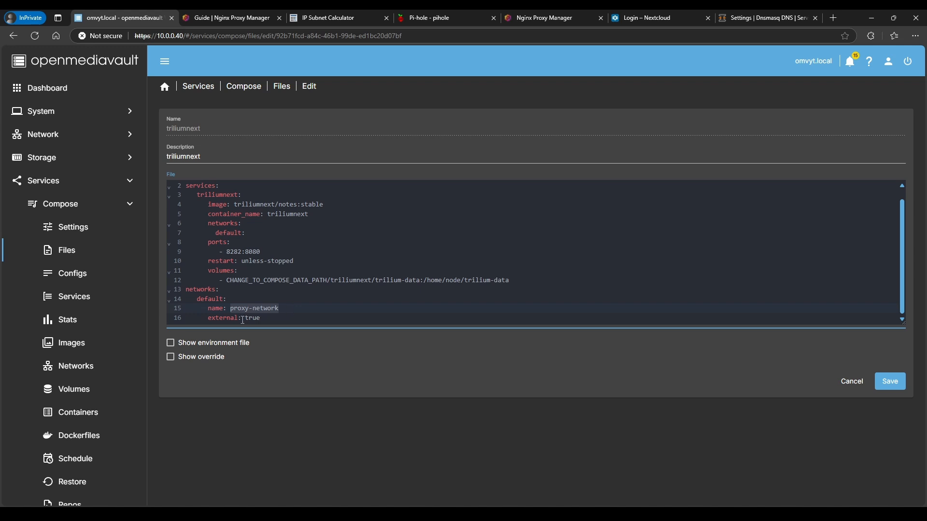
left_click_drag(245, 321, 271, 320)
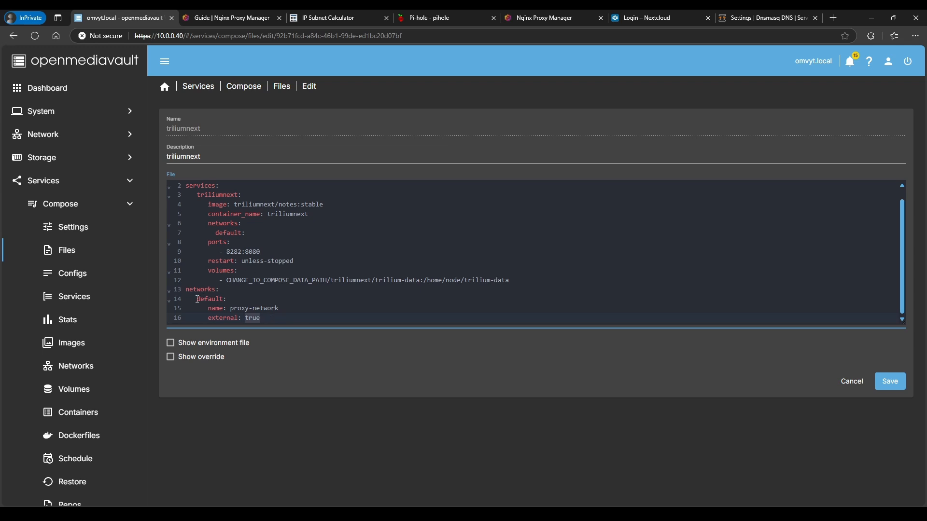
left_click_drag(197, 300, 225, 300)
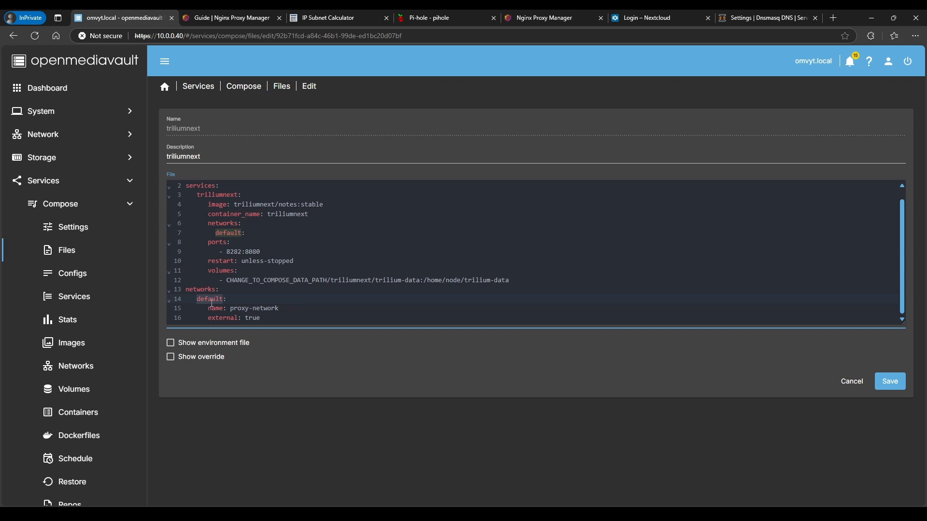
left_click_drag(230, 309, 281, 312)
left_click(890, 381)
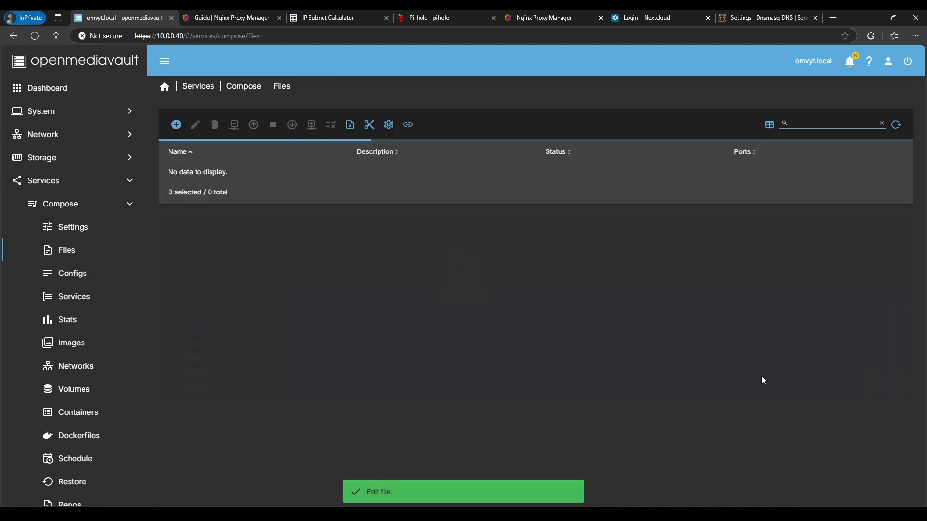
Take the triliumnext stack down and bring it back up
scroll(220, 418, "down", 3)
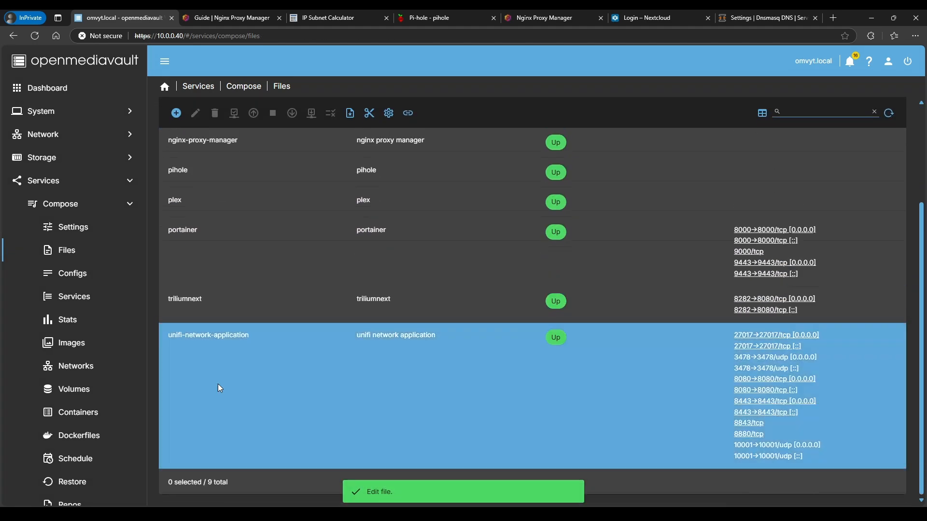
left_click(216, 302)
left_click(292, 113)
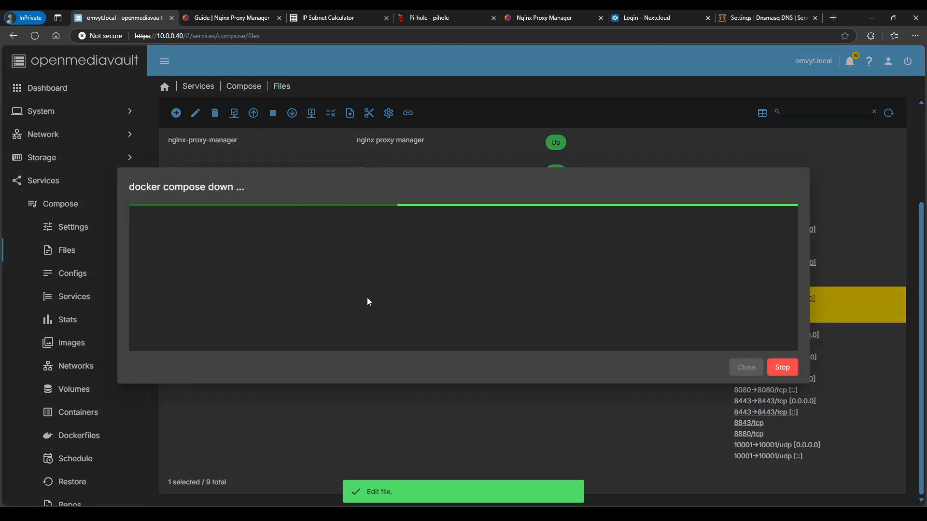
left_click(747, 368)
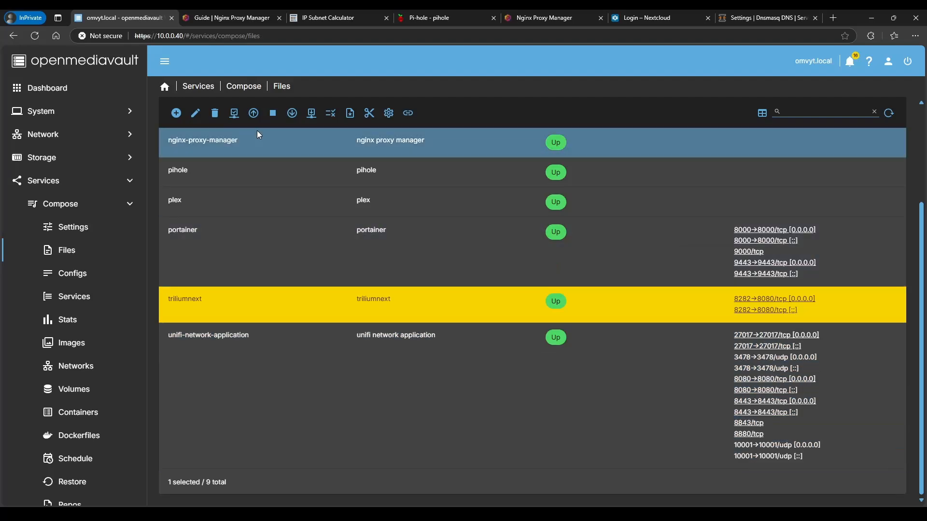
left_click(252, 119)
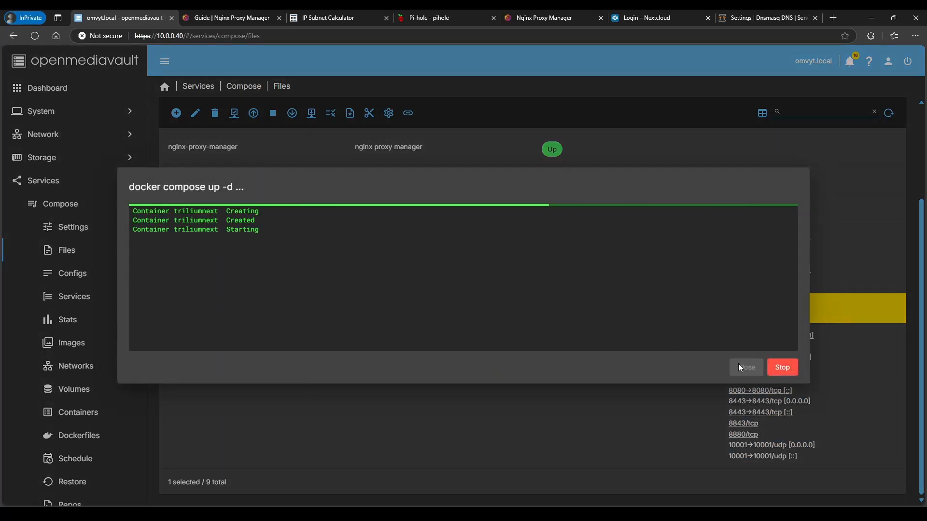
left_click(746, 367)
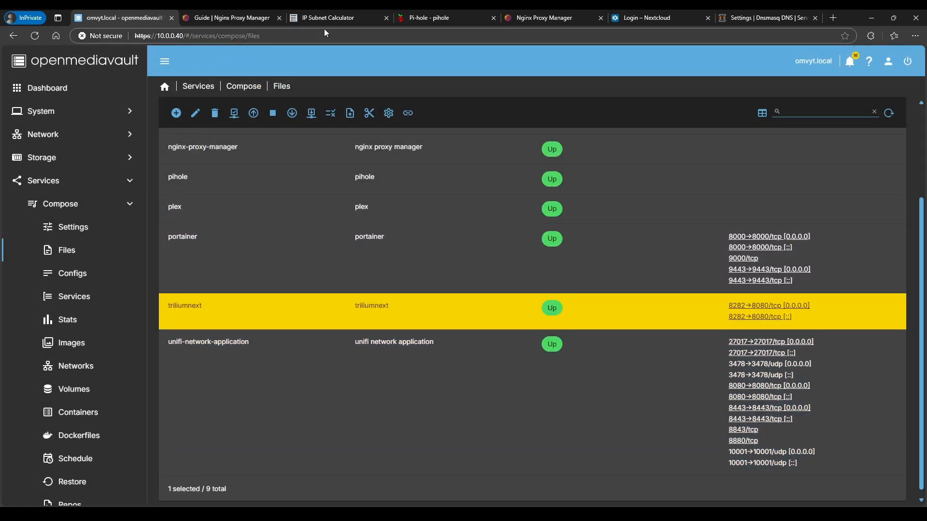
left_click(506, 16)
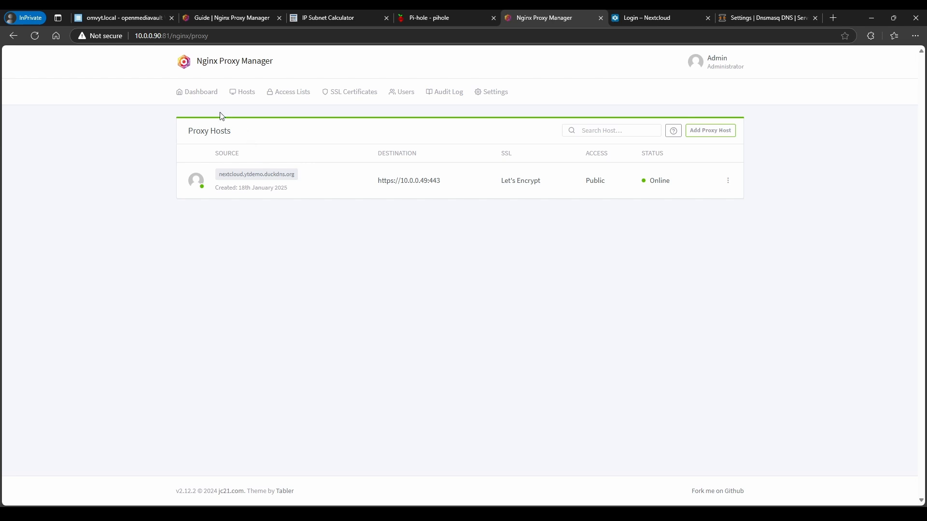
Add a new proxy host with the domain name notes.ytdemo.duckdns.org
left_click(205, 96)
left_click(222, 170)
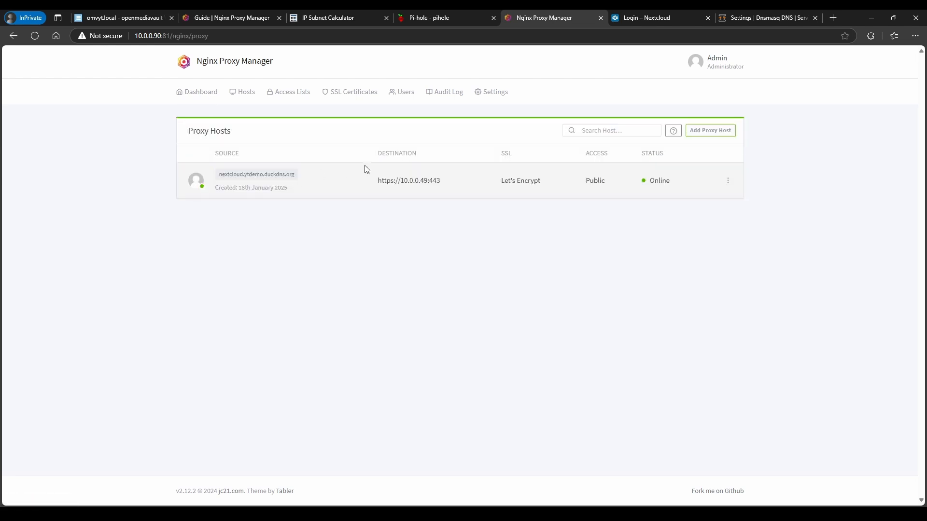
left_click(705, 132)
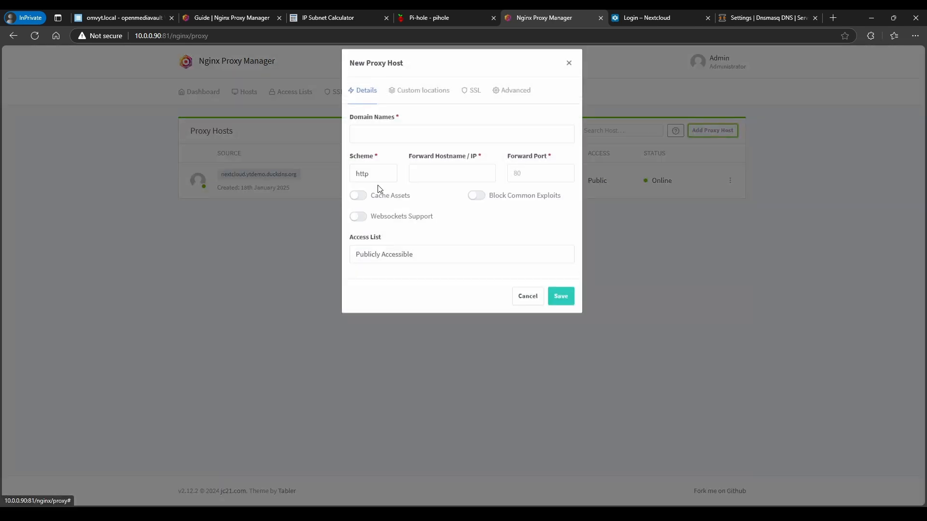
left_click(403, 146)
type("notes")
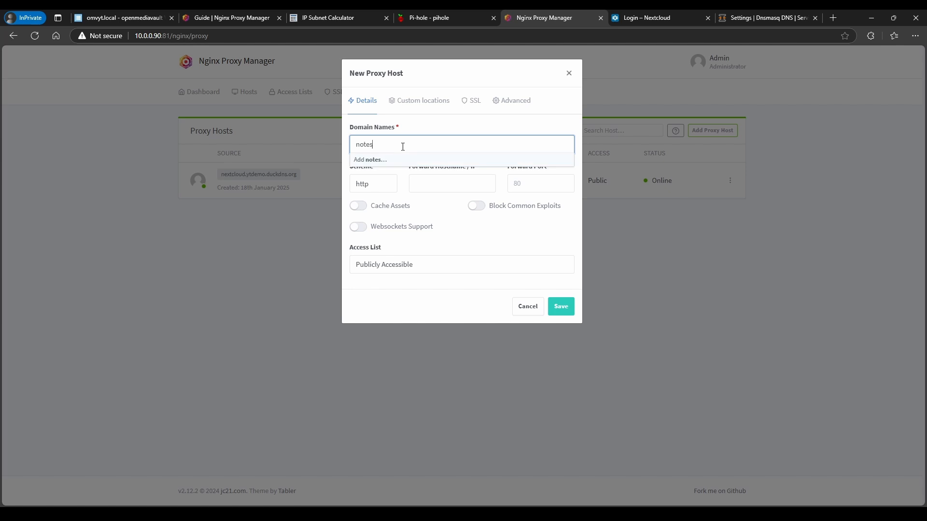
type(".")
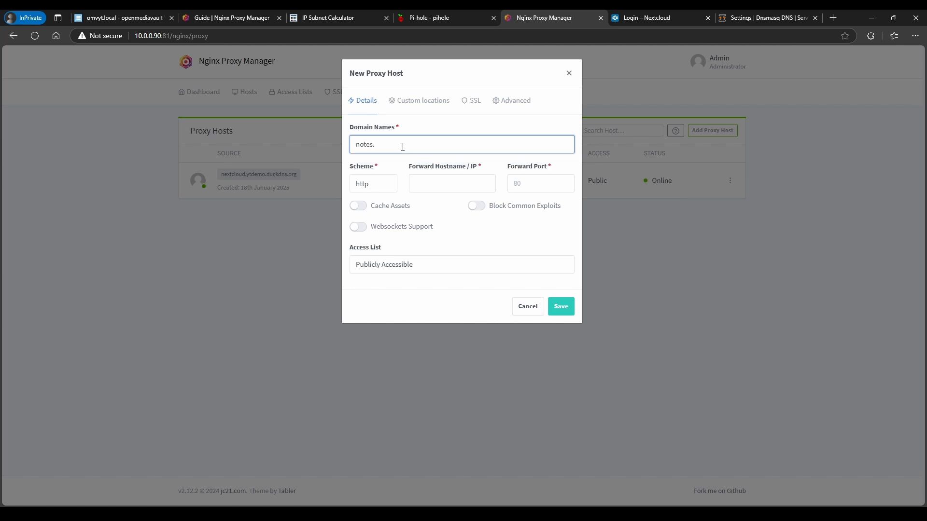
type("ytdemo")
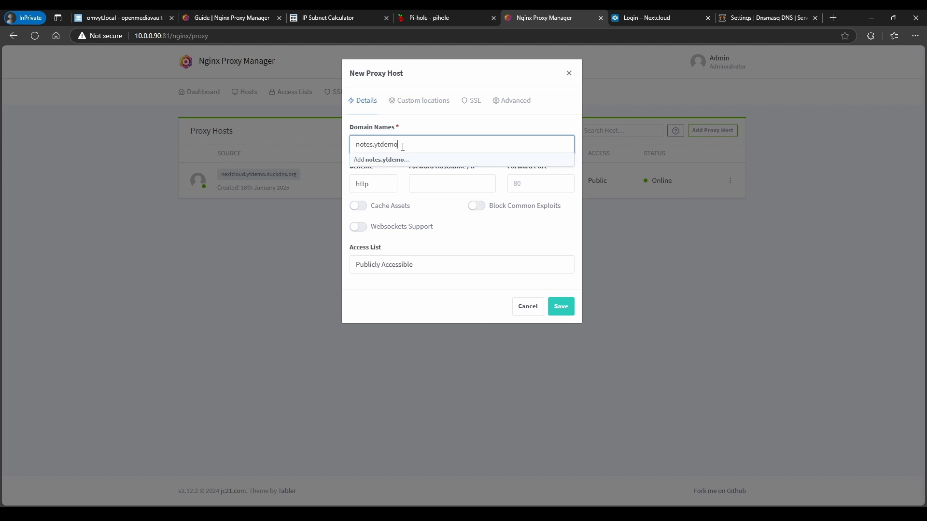
type(".duckdns.org")
key("Return")
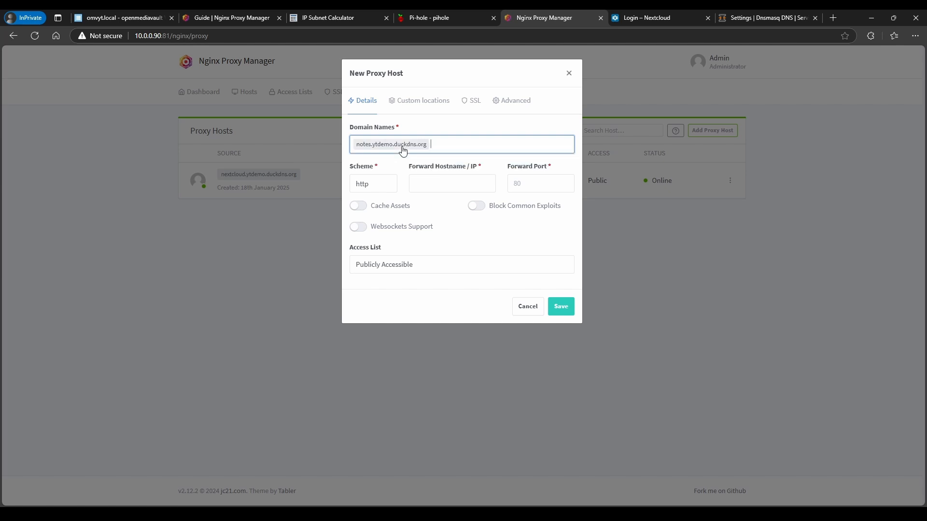
left_click(437, 189)
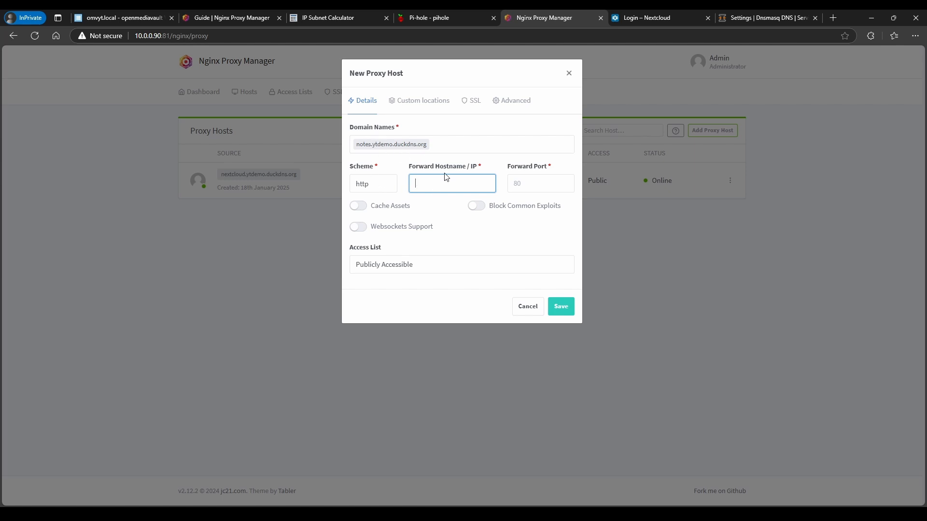
Copy the container name triliumnext from its compose file and return to the proxy host form
left_click(118, 18)
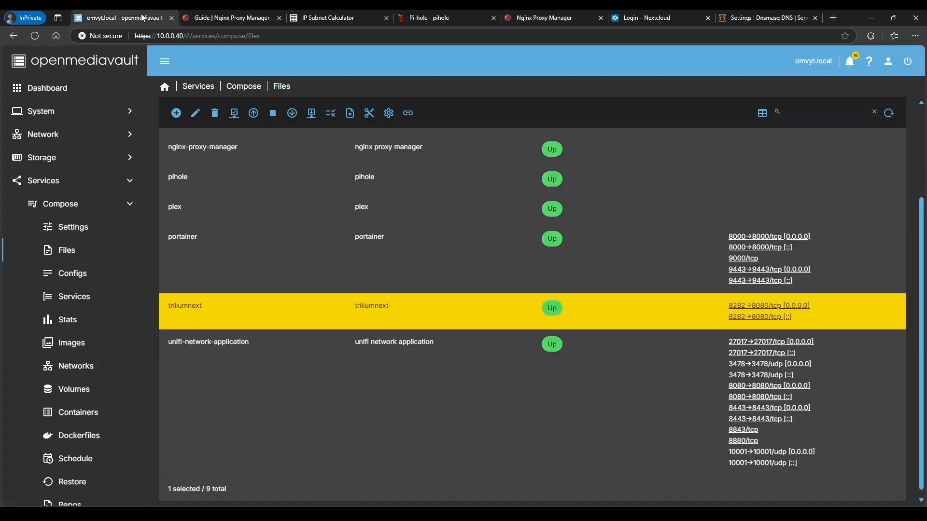
left_click(186, 108)
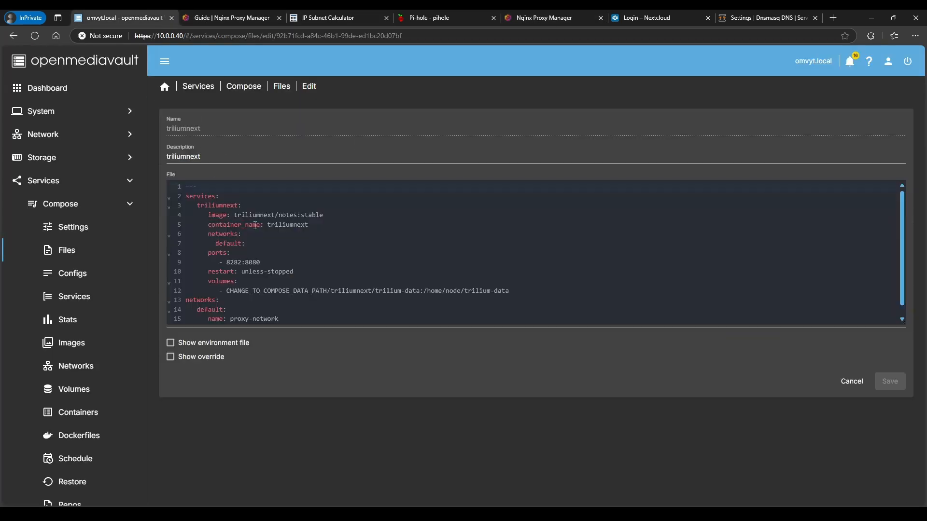
double_click(271, 225)
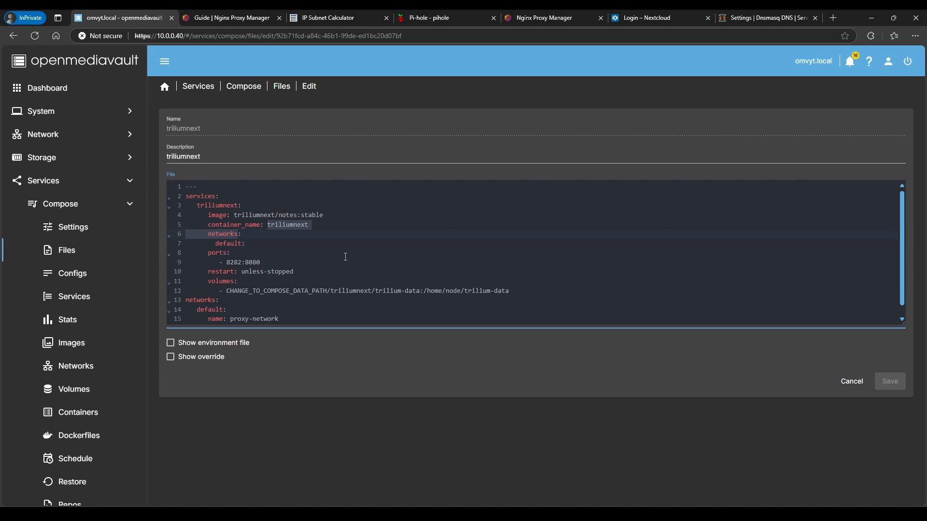
left_click_drag(267, 226, 307, 226)
key("ctrl+c")
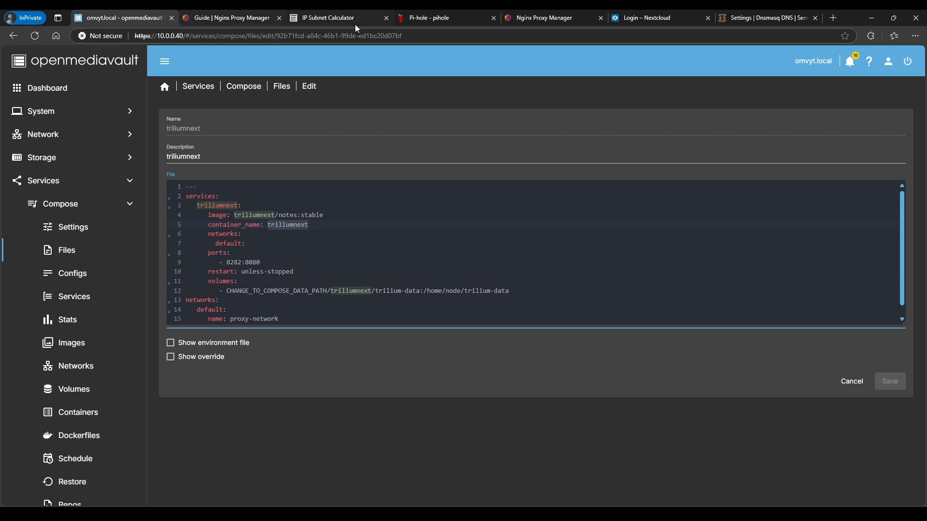
left_click(541, 18)
left_click(435, 186)
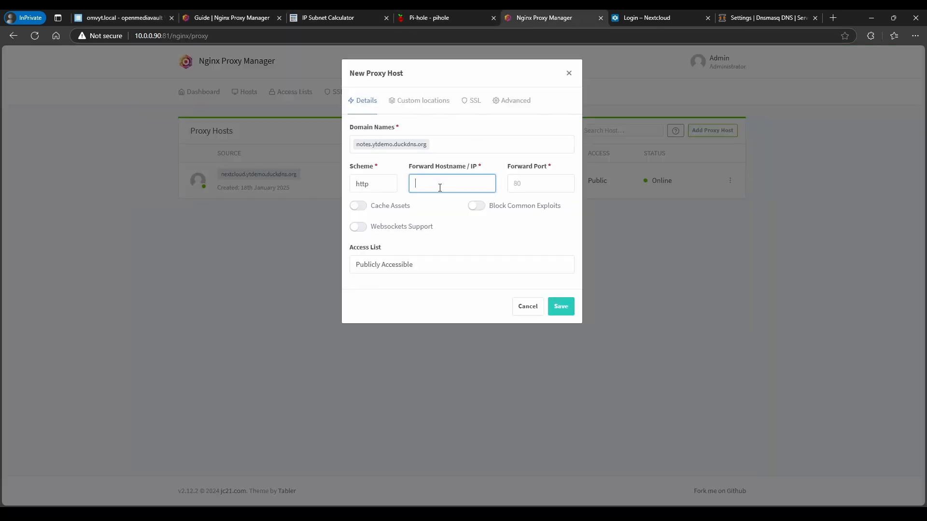
Forward to triliumnext on port 8282 with Websockets and Block Common Exploits enabled
key("ctrl+v")
left_click(528, 182)
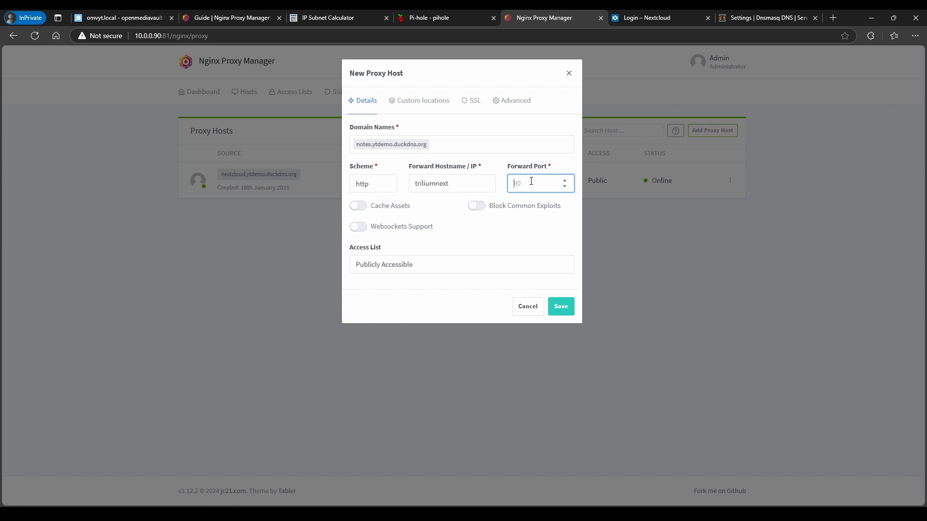
type("8282")
left_click(364, 227)
left_click(474, 205)
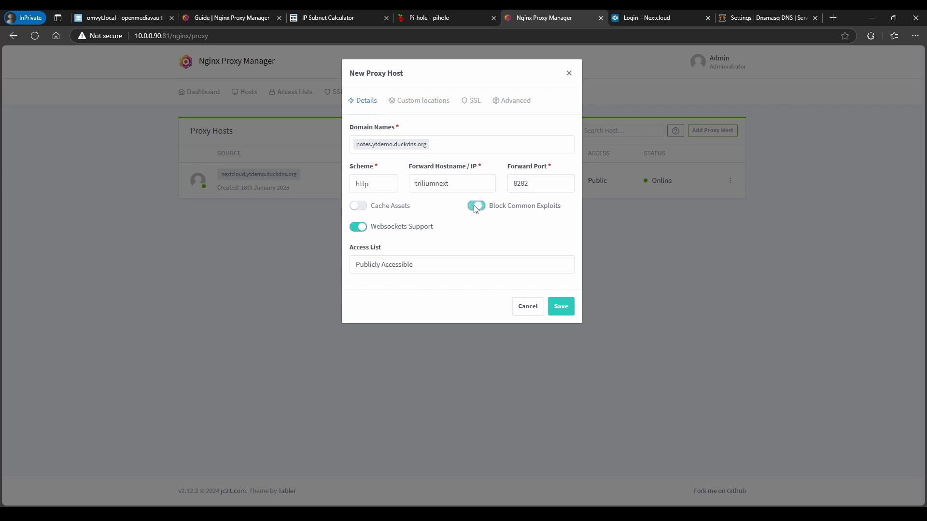
Use the wildcard ytdemo.duckdns.org certificate and turn on Force SSL
left_click(476, 102)
left_click(416, 144)
left_click(381, 204)
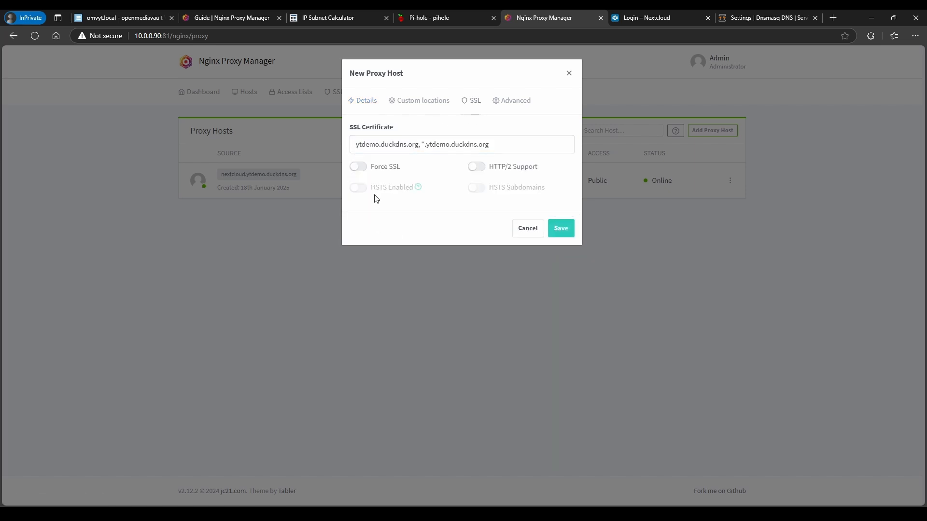
left_click(360, 167)
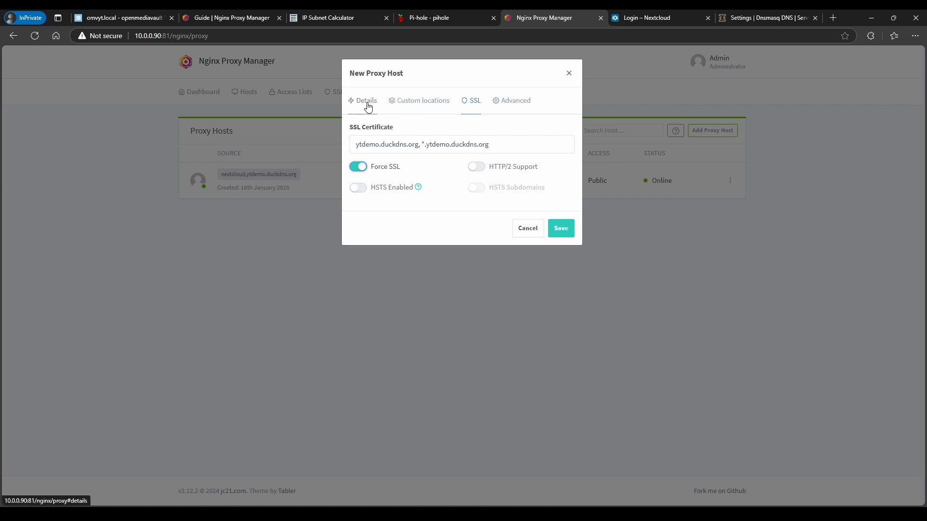
Paste the /trilium/ location block into the advanced configuration and save the host
left_click(502, 110)
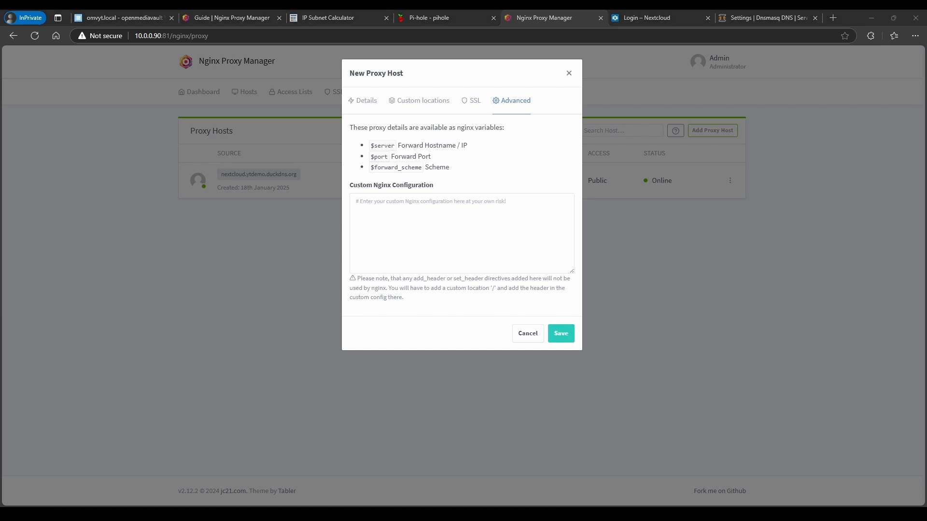
left_click(394, 213)
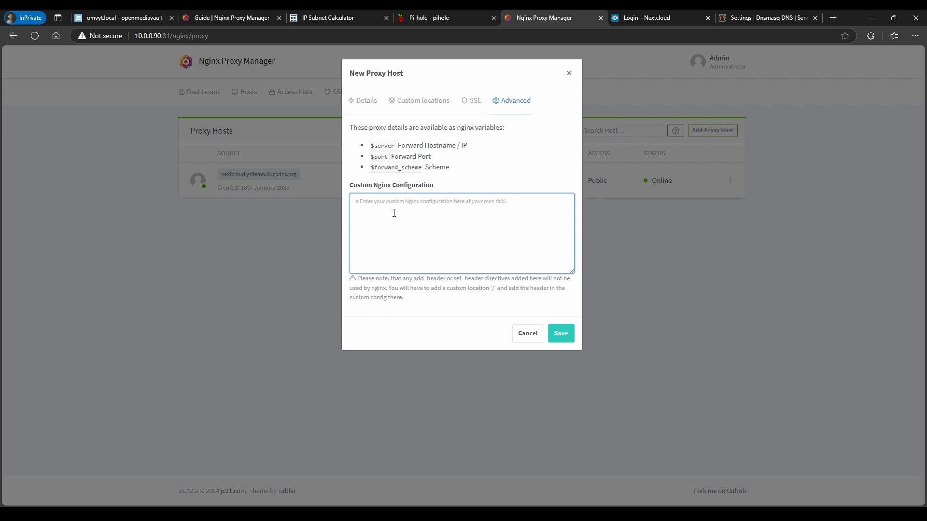
type("location /trilium/ {     proxy_pass http://10.0.0.40:8282/;     proxy_http_version 1.1;     proxy_set_header Upgrade $http_upgrade;     proxy_set_header Connection 'upgrade';     proxy_set_header Host $host;     proxy_cache_bypass $http_upgrade; }")
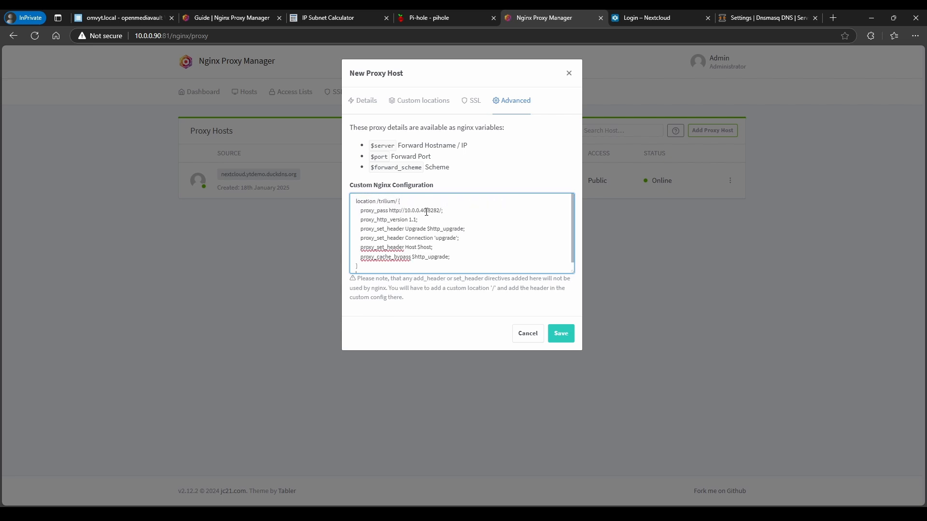
left_click_drag(419, 211, 426, 212)
left_click(562, 333)
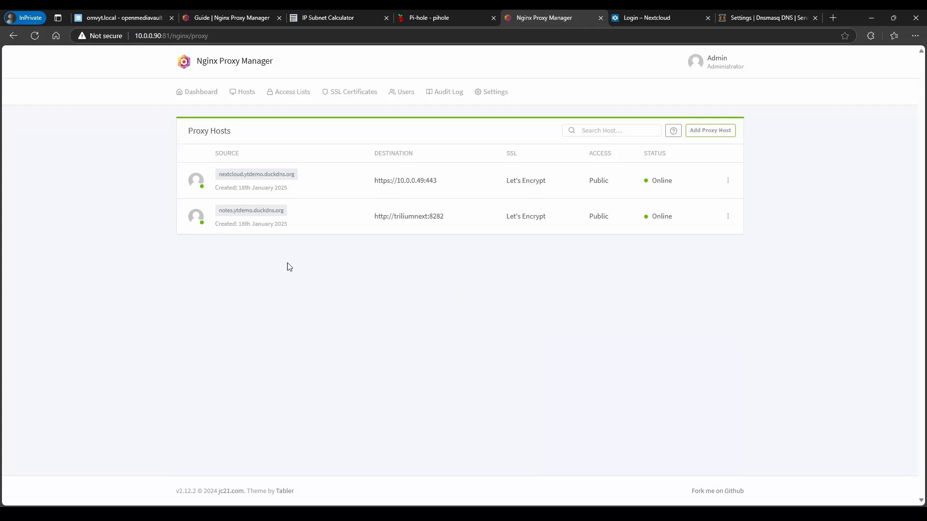
Open notes.ytdemo.duckdns.org, get 502 Bad Gateway on reload, and return to the triliumnext compose file
left_click(250, 213)
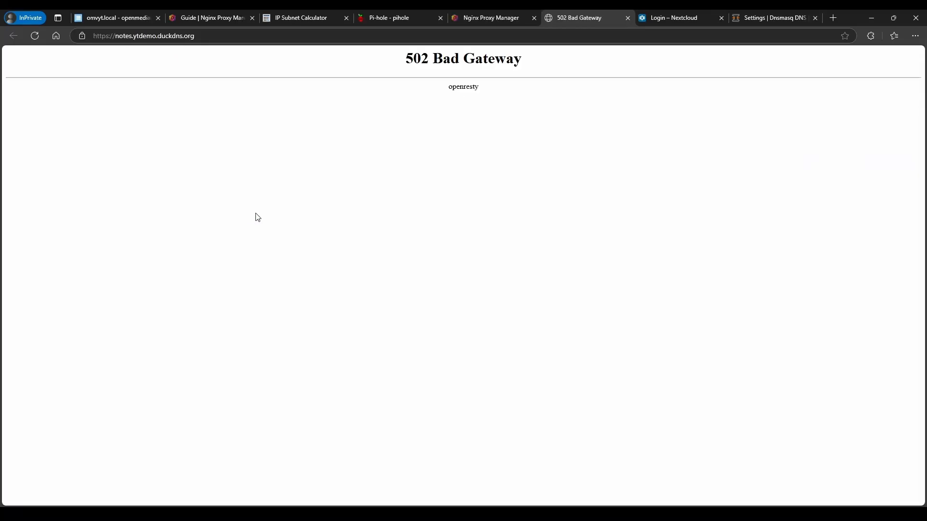
left_click(35, 36)
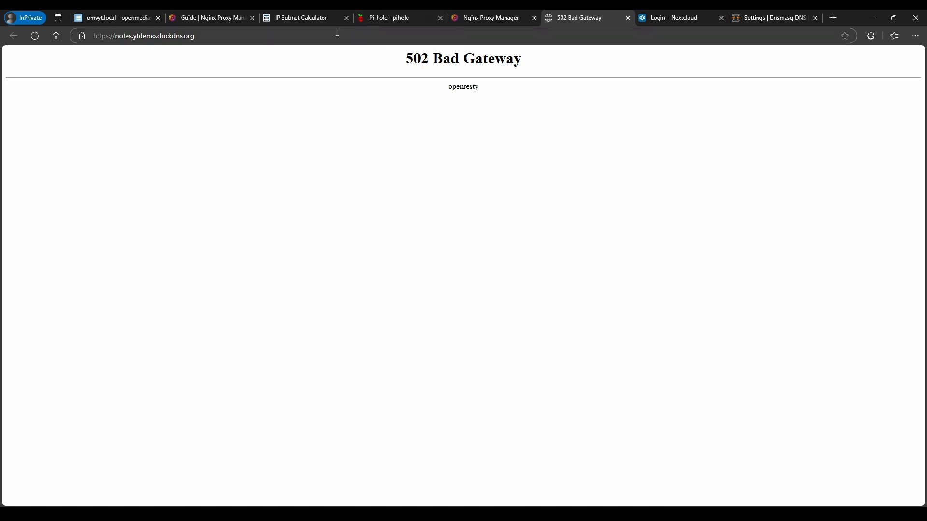
left_click(136, 17)
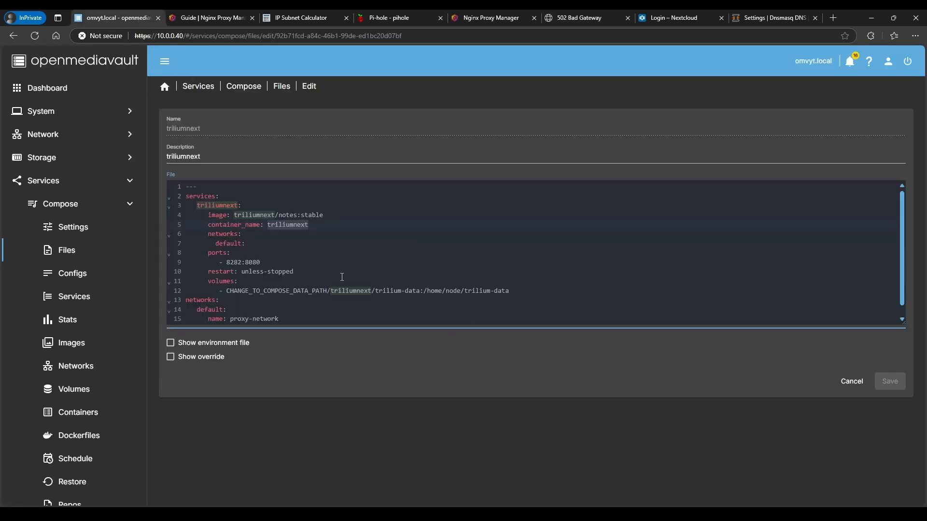
scroll(277, 285, "down", 1)
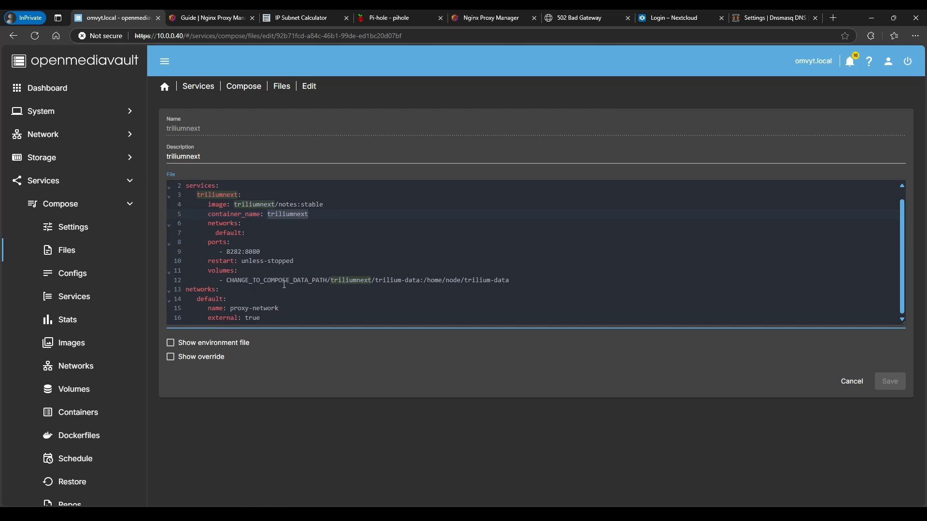
Copy container port 8080 from the 8282:8080 mapping, then go back to Nginx Proxy Manager
double_click(254, 251)
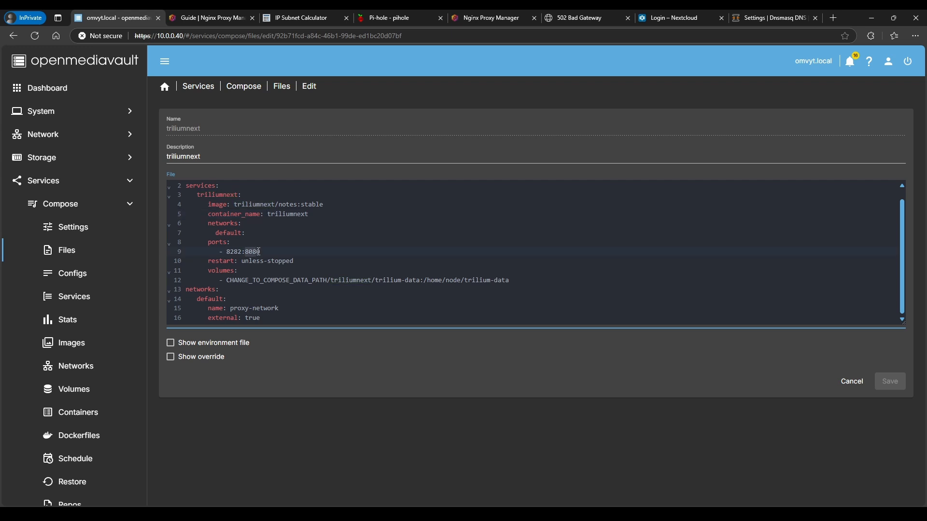
right_click(258, 252)
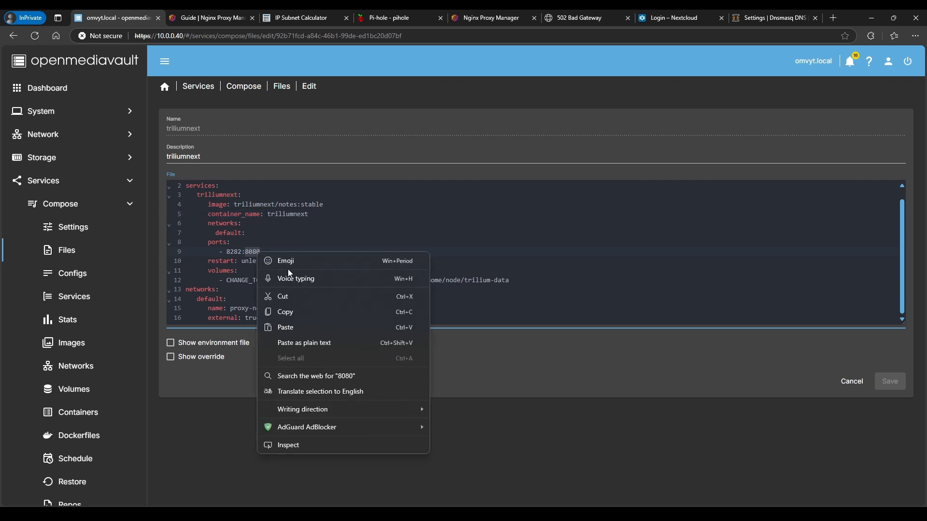
left_click(293, 312)
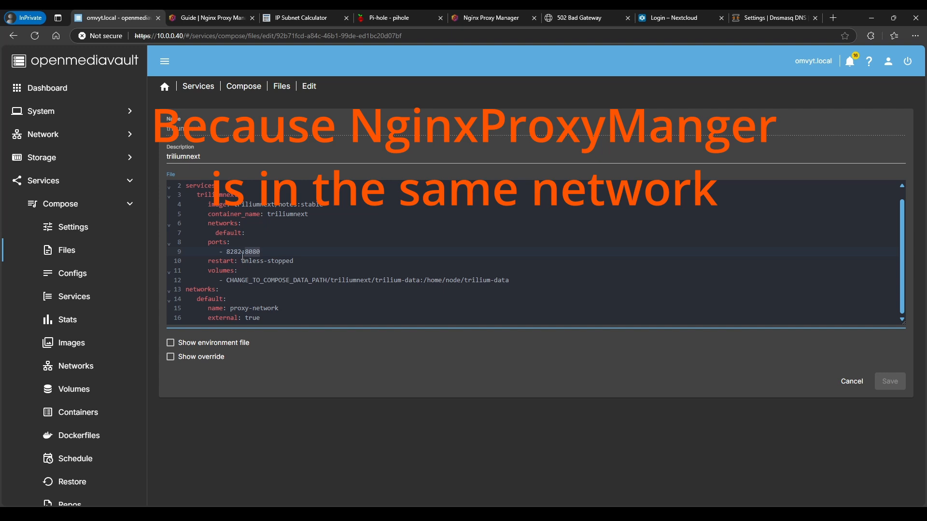
left_click_drag(242, 252, 224, 254)
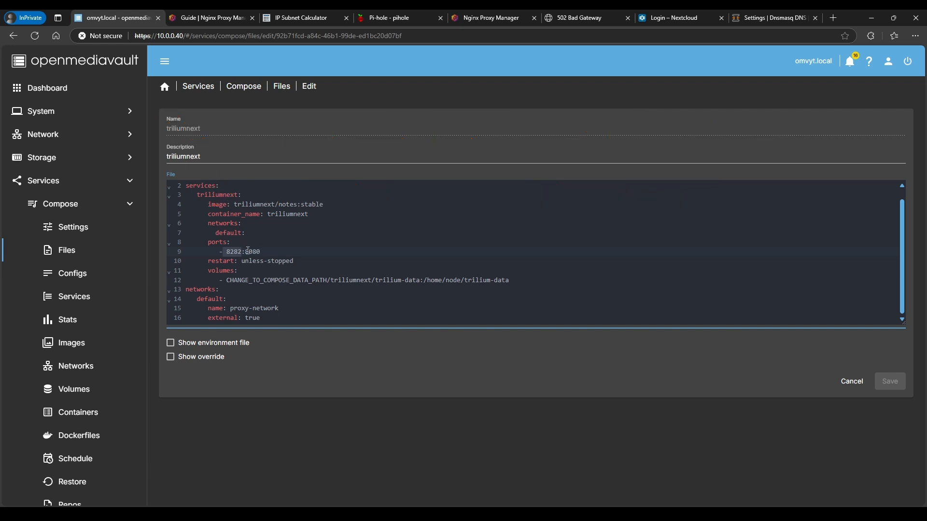
left_click_drag(244, 253, 263, 252)
left_click(490, 18)
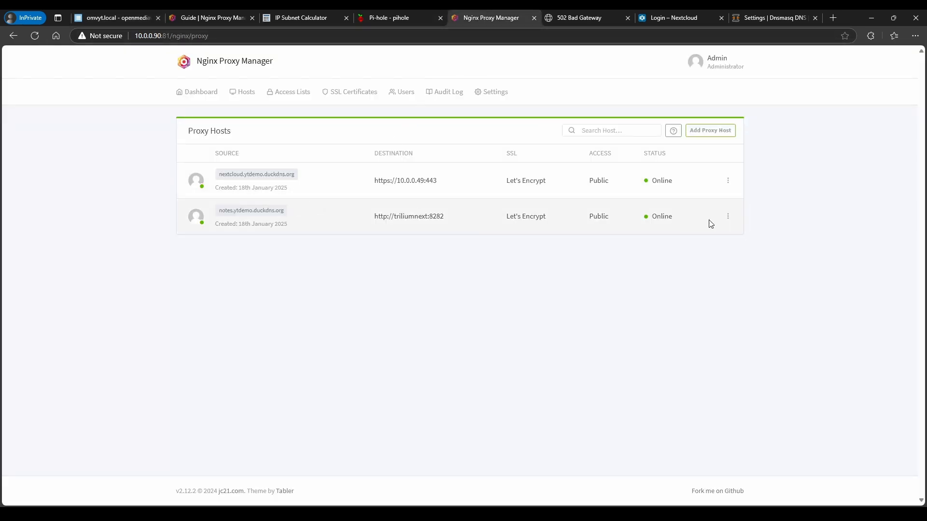
Change the notes host's forward port from 8282 to 8080 and save
left_click(728, 216)
left_click(664, 250)
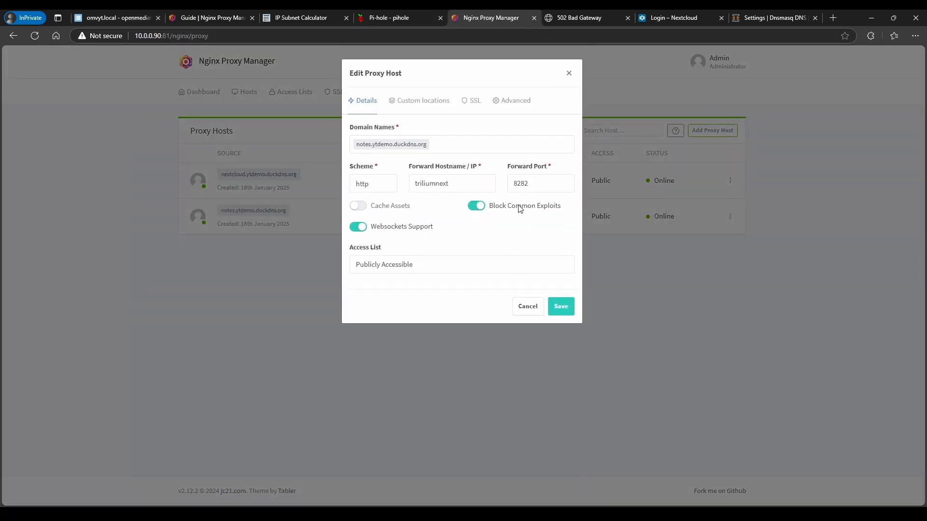
double_click(515, 183)
type("8080")
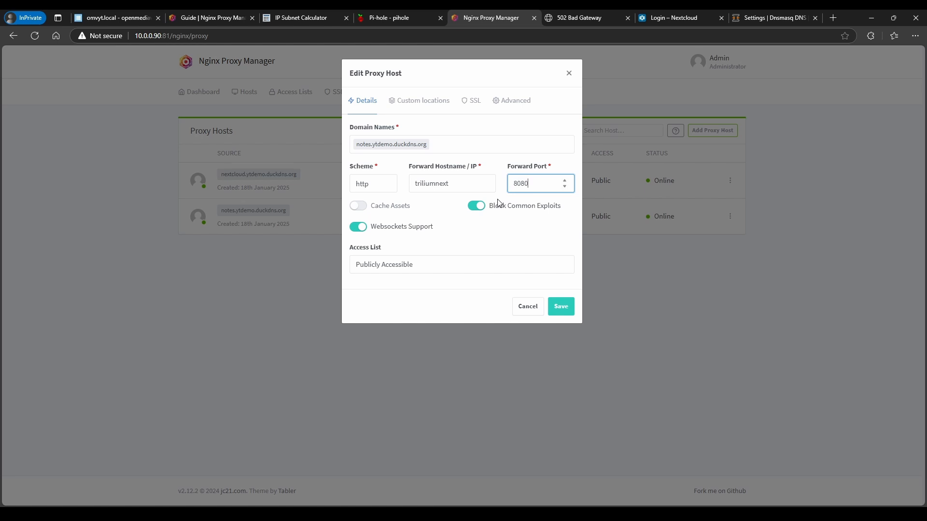
left_click(559, 306)
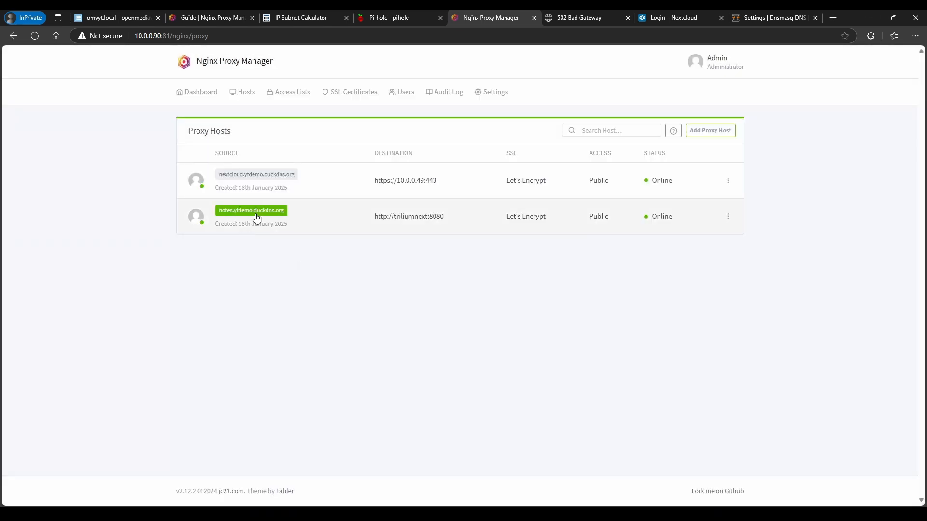
Open notes.ytdemo.duckdns.org and confirm Trilium's login page loads at the subdomain
left_click(256, 214)
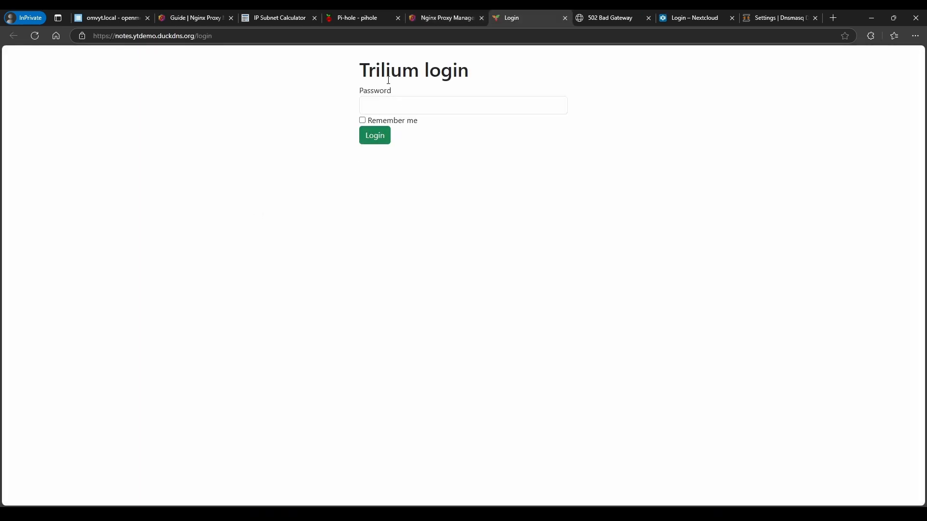
left_click_drag(360, 72, 472, 71)
left_click(236, 73)
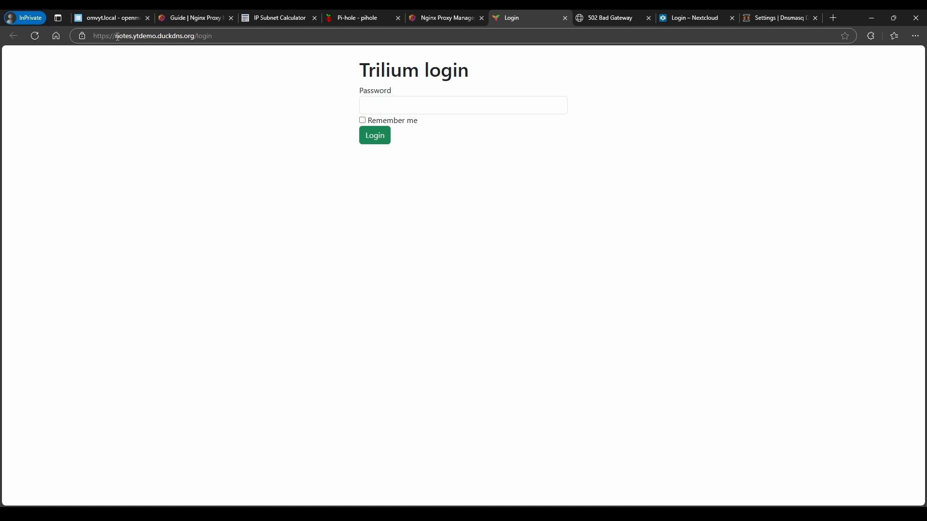
left_click_drag(115, 36, 227, 36)
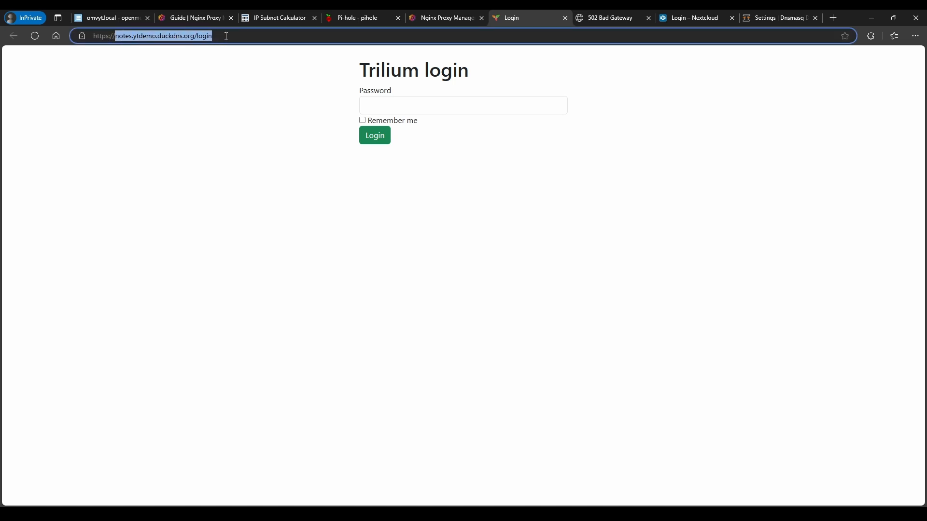
left_click(239, 150)
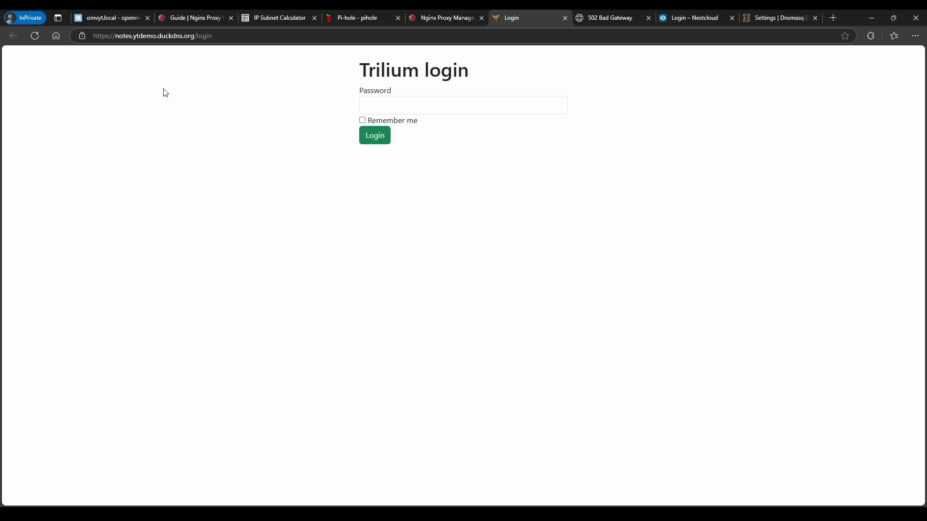
Check the compose files list, then load Plex in a new private tab at 10.0.0.40:32400
left_click(102, 18)
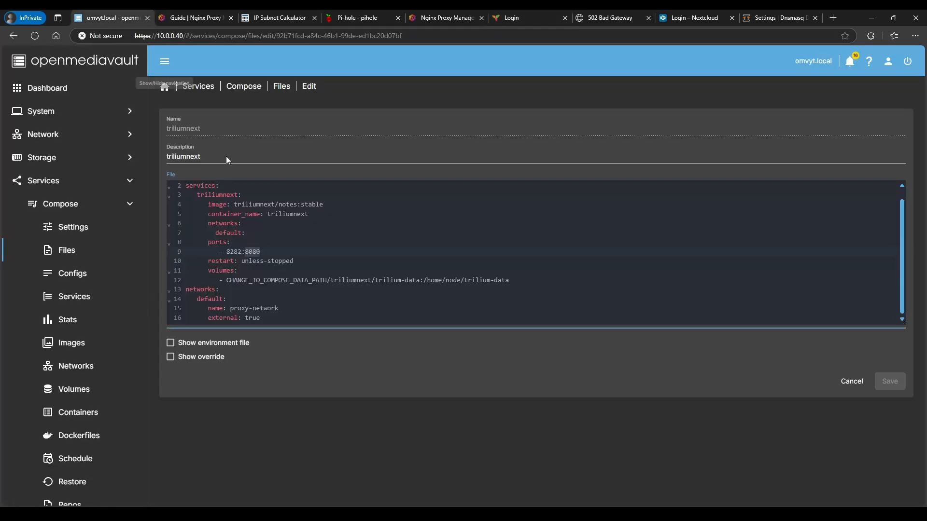
left_click(282, 86)
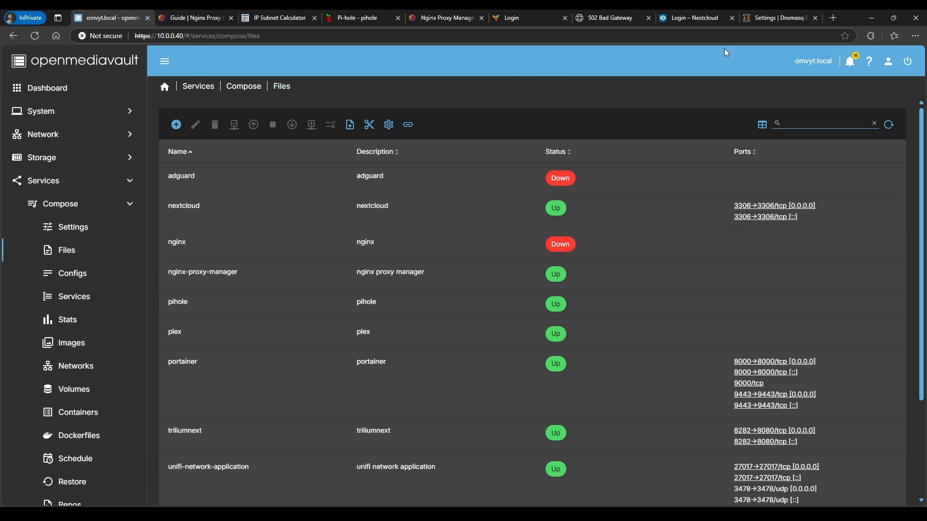
left_click(832, 18)
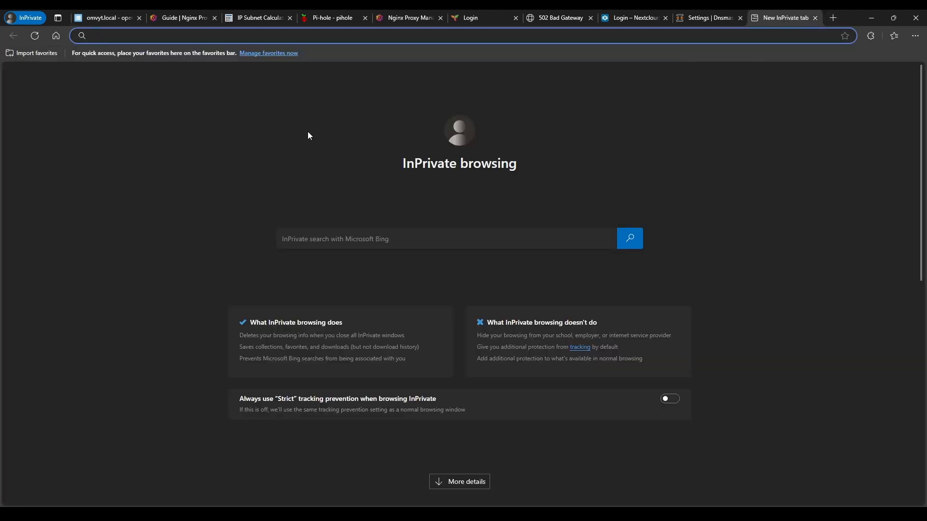
type("1")
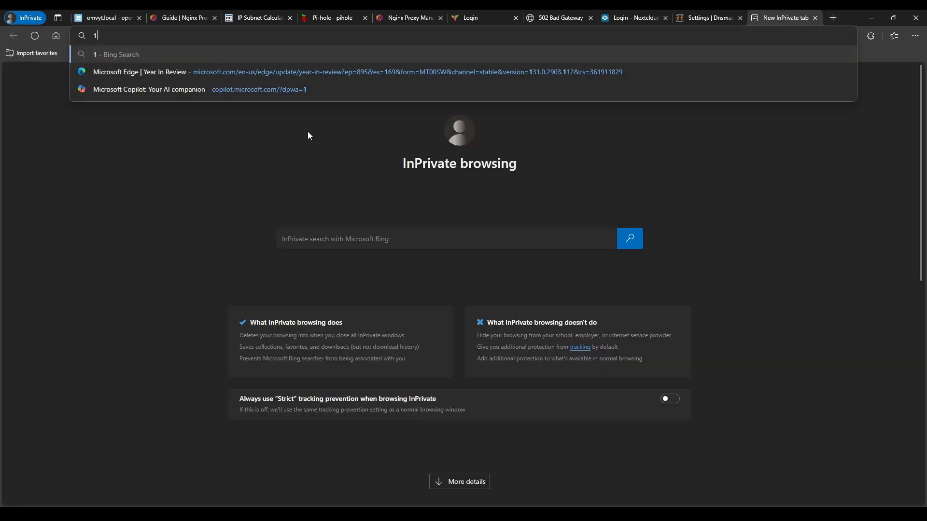
type("0.0.0.40:34")
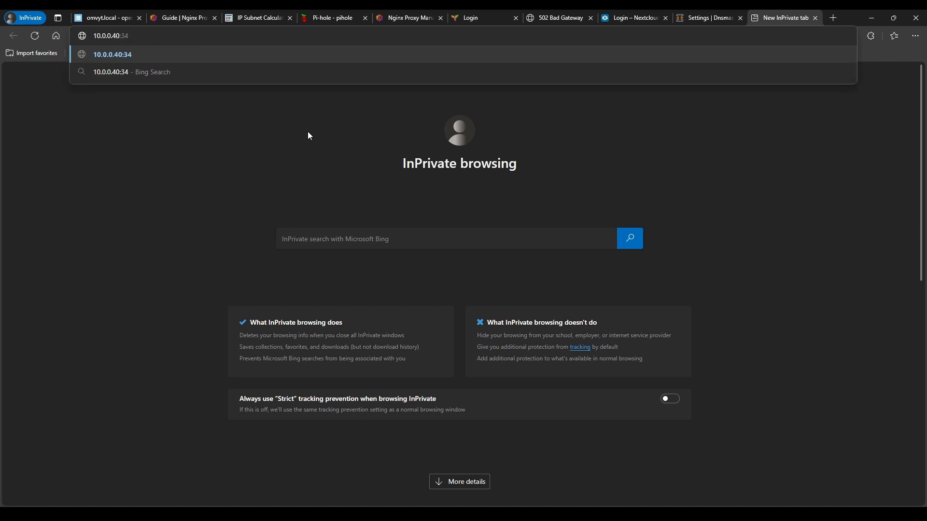
type("500")
key("BackSpace")
type("5400")
key("Return")
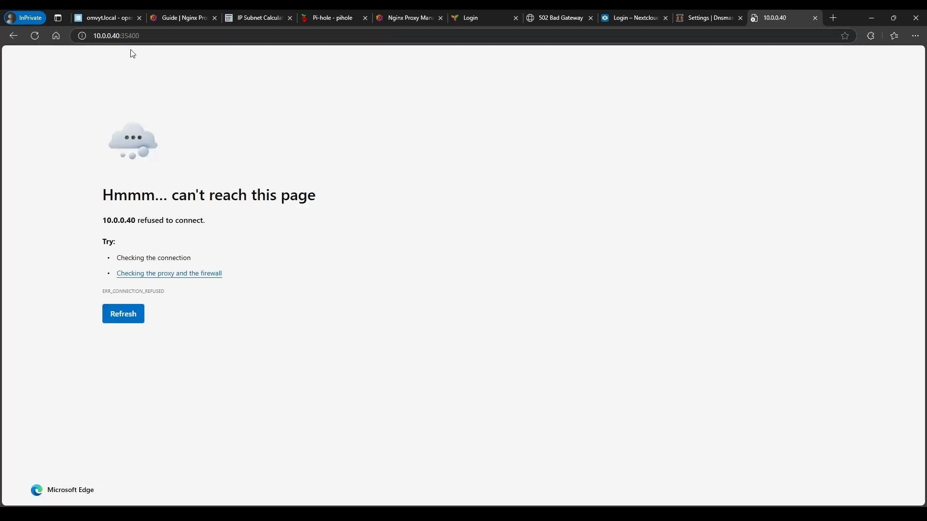
double_click(126, 36)
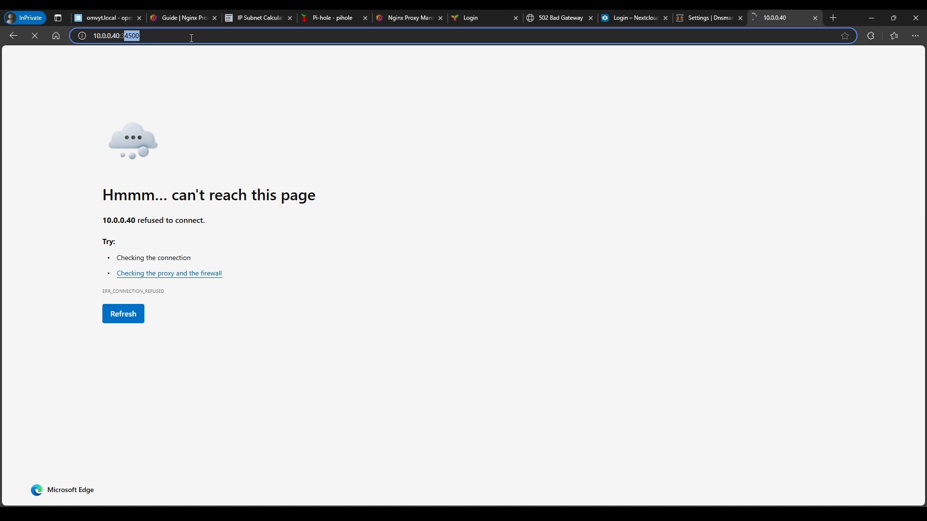
type("32400")
key("Return")
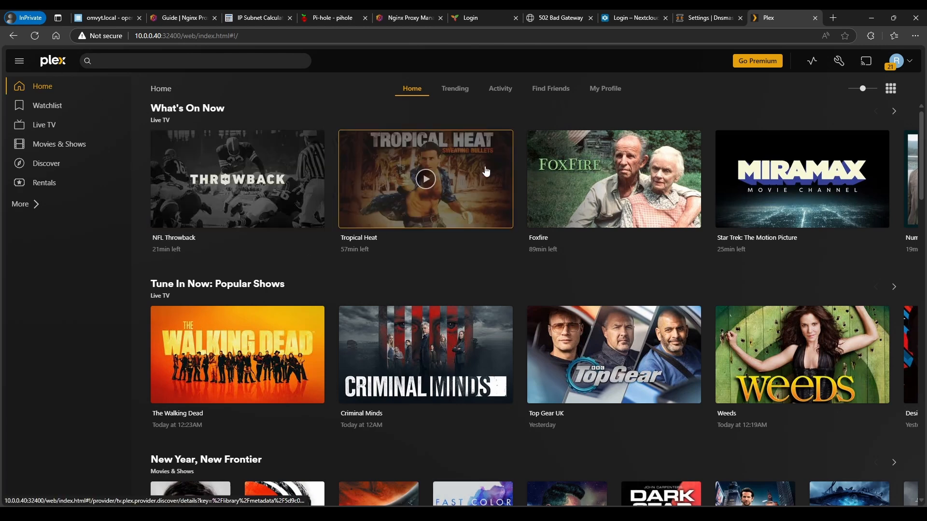
In Settings > Network, enter plex.ytdemo.duckdns.org as a custom server access URL and save
left_click(839, 63)
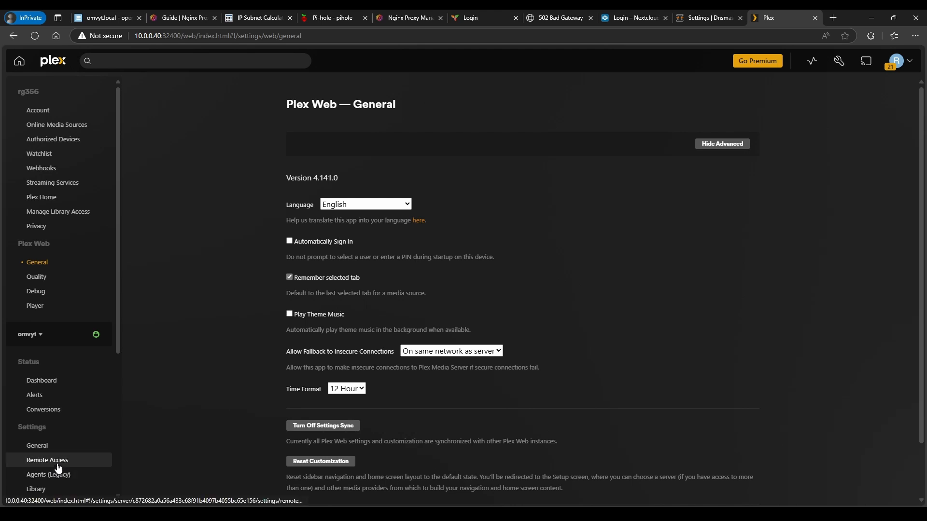
scroll(57, 469, "down", 5)
left_click(38, 285)
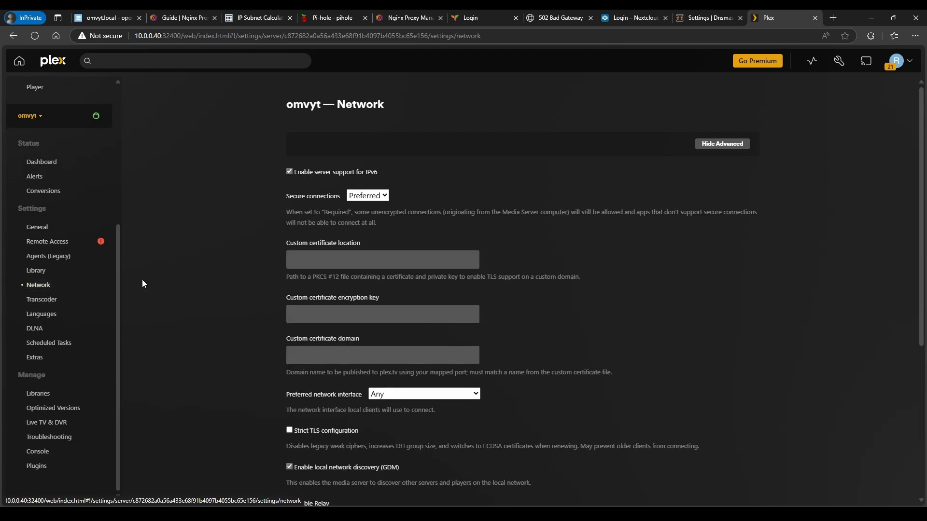
left_click(333, 355)
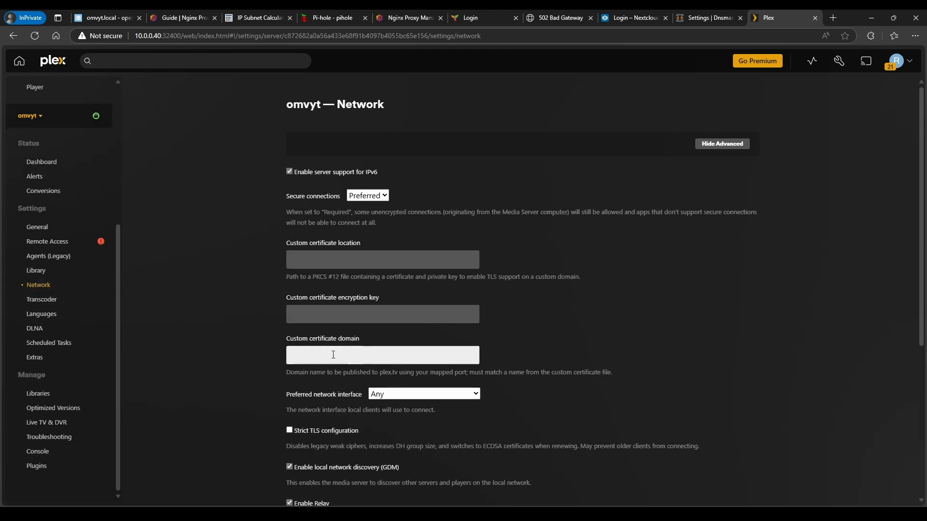
scroll(272, 381, "down", 3)
scroll(271, 381, "down", 2)
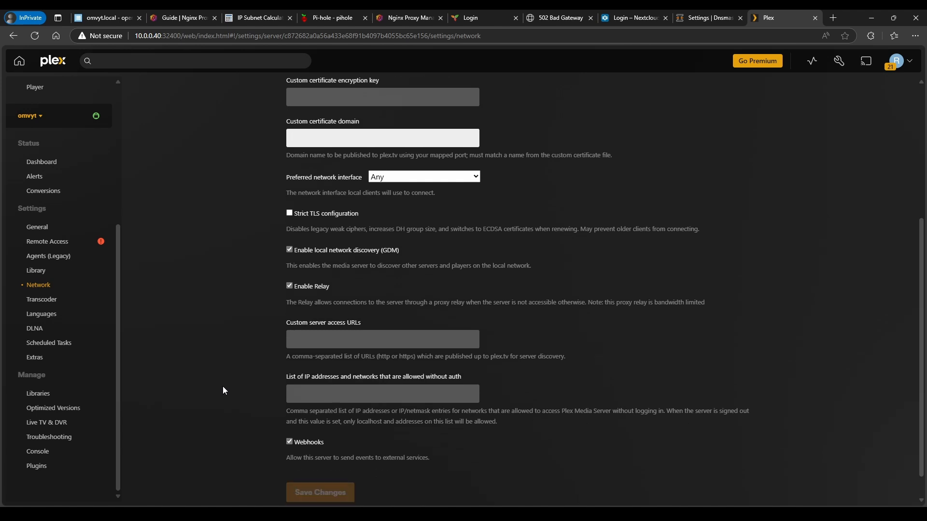
left_click(351, 316)
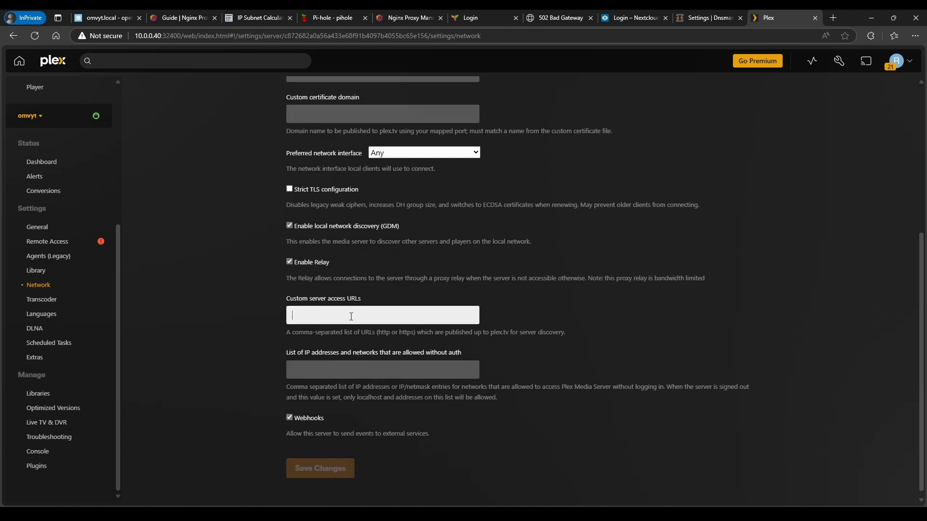
type("plex.yt")
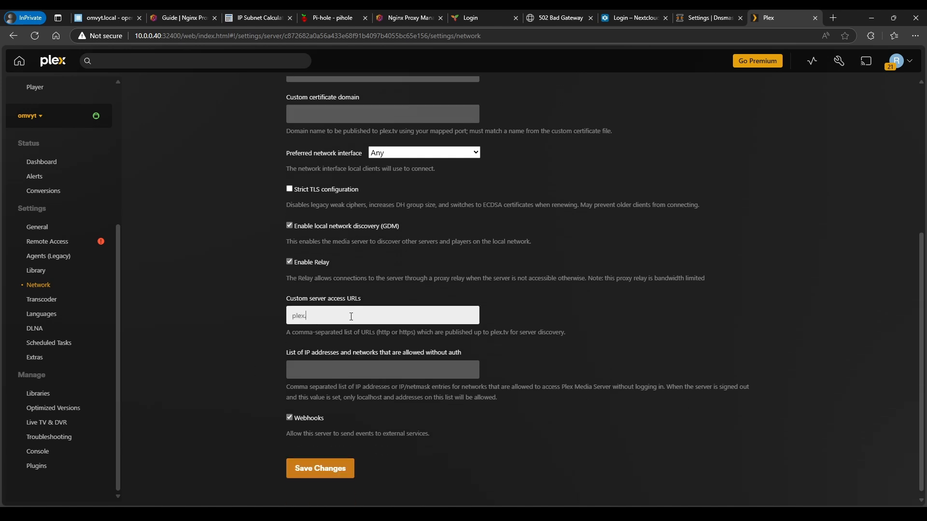
type("demo.duckdns.org")
left_click_drag(390, 319, 284, 329)
key("ctrl+c")
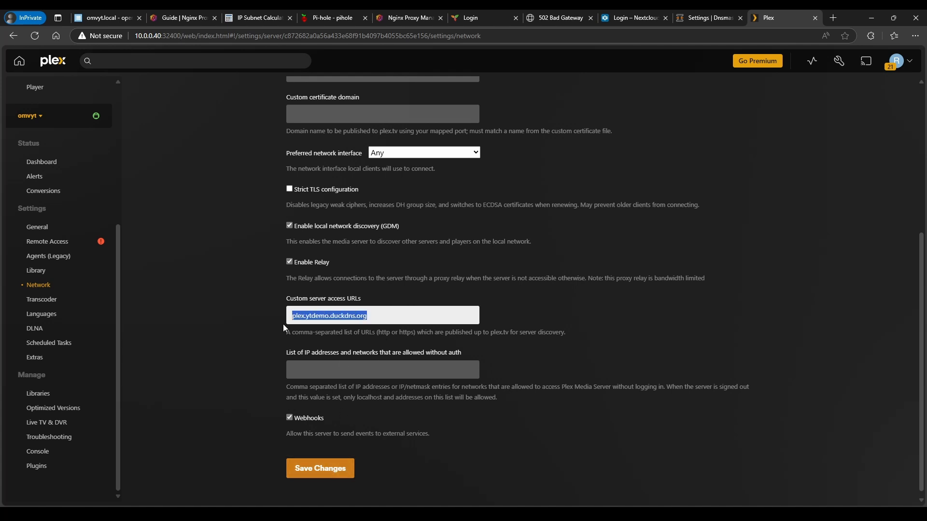
left_click(319, 468)
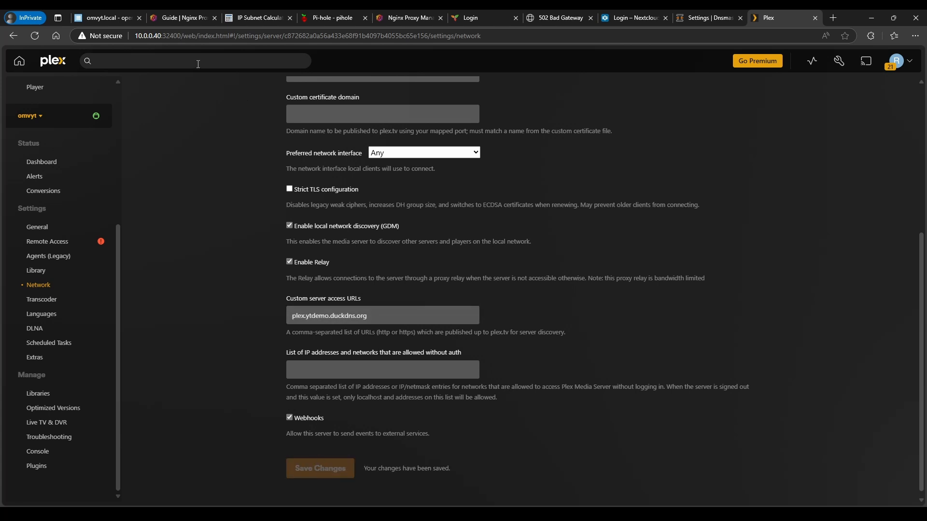
Create a proxy host for plex.ytdemo.duckdns.org forwarding to 10.0.0.40:32400
left_click(402, 17)
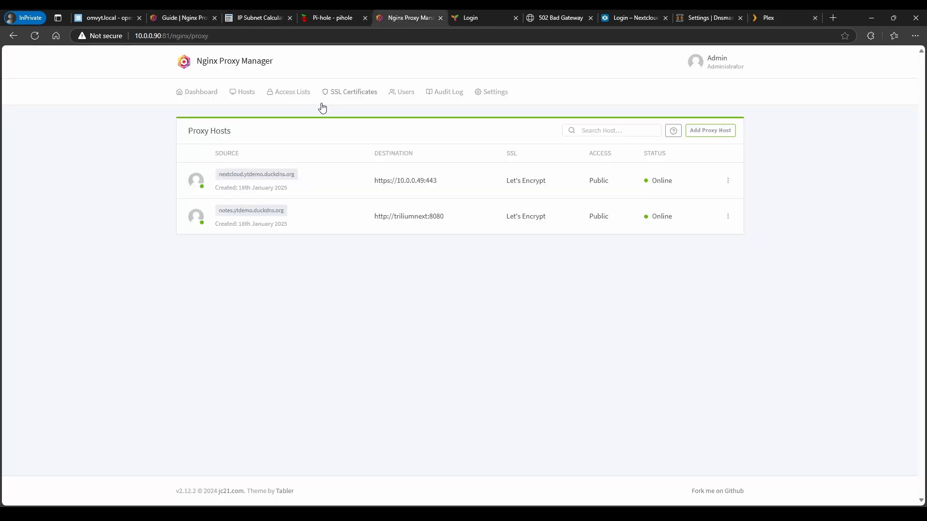
left_click(714, 132)
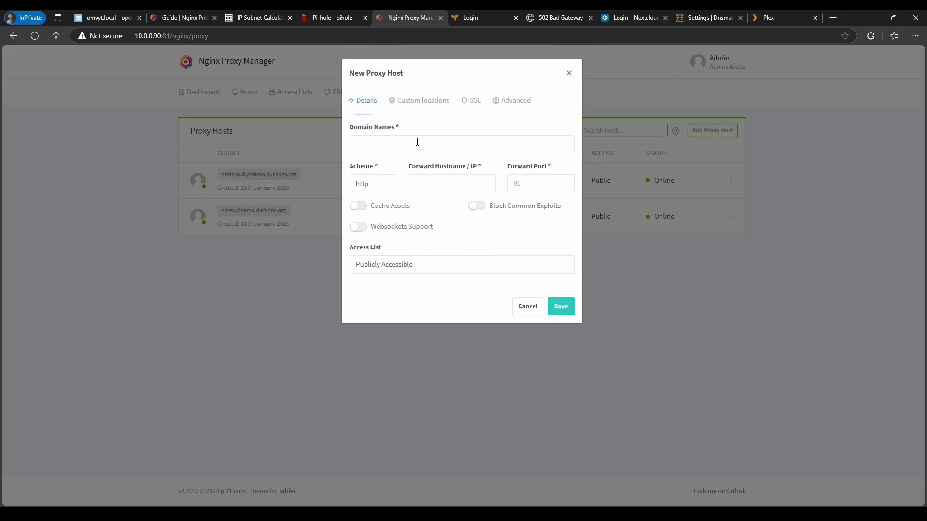
left_click(410, 145)
key("ctrl+v")
key("Return")
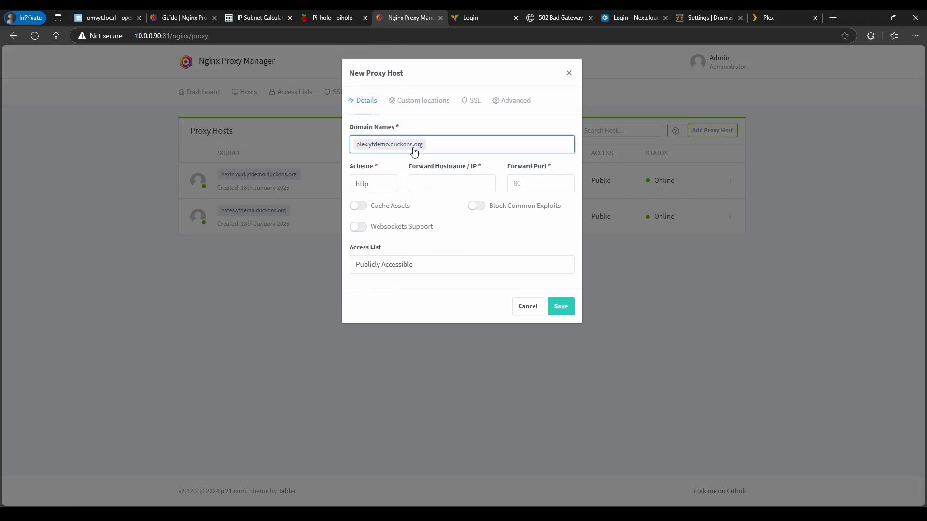
left_click(439, 180)
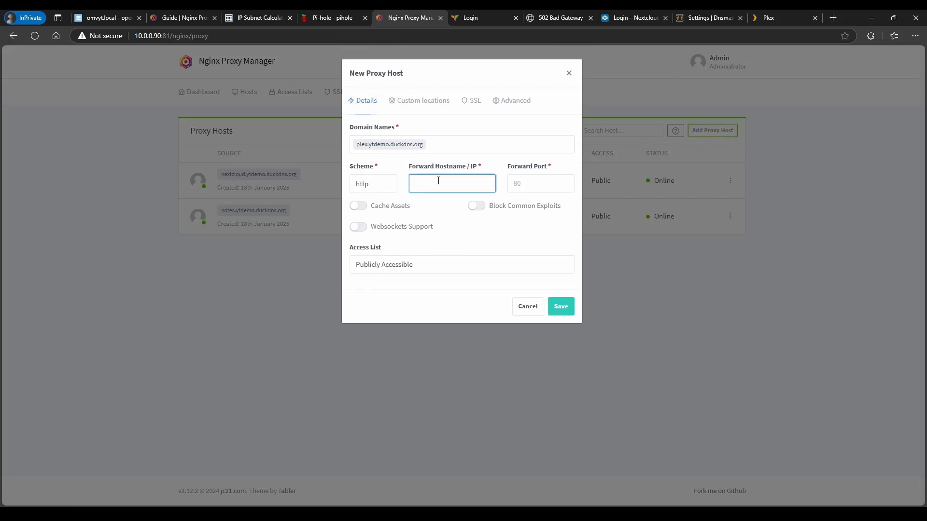
type("10.0.0.40")
left_click(531, 188)
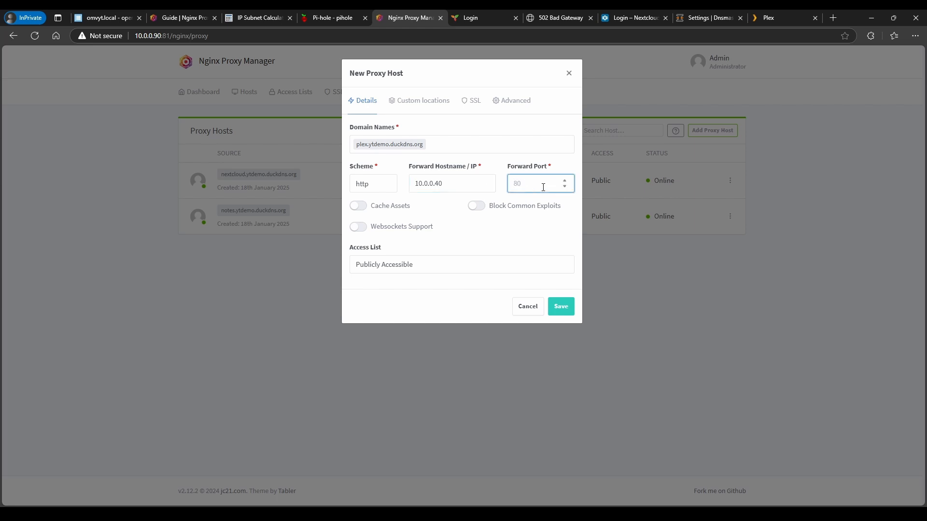
type("32400")
Enable Websockets and Block Exploits, use the *.ytdemo.duckdns.org certificate with Force SSL, save, and open the site
left_click(358, 227)
left_click(480, 207)
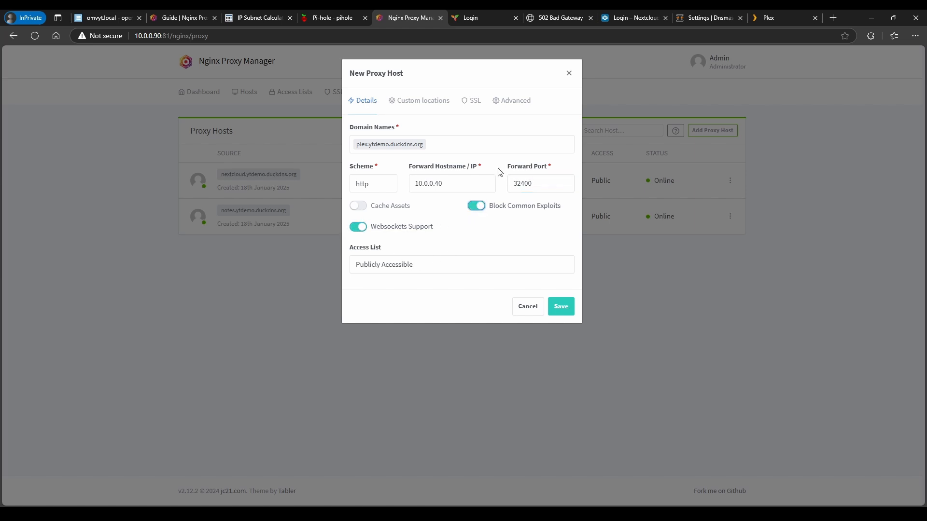
left_click(473, 101)
left_click(385, 154)
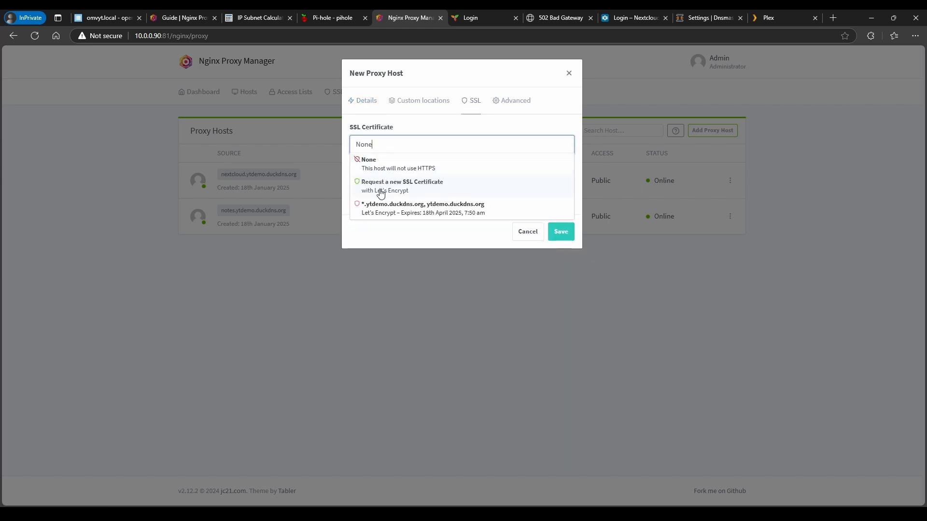
left_click(379, 213)
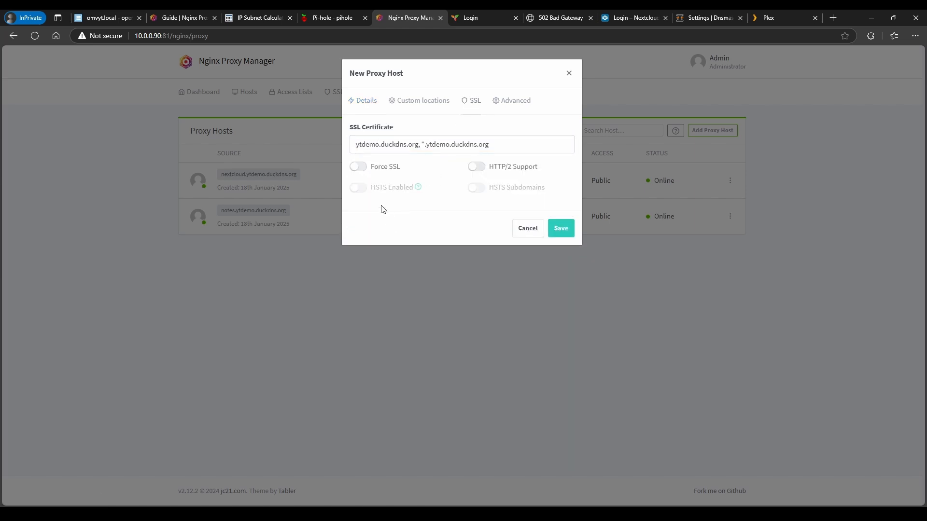
left_click(358, 166)
left_click(560, 228)
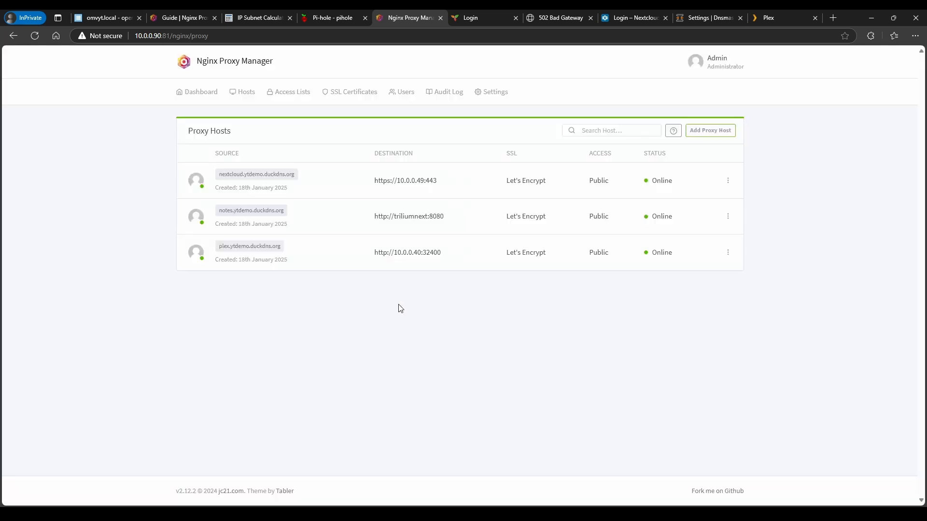
left_click(247, 250)
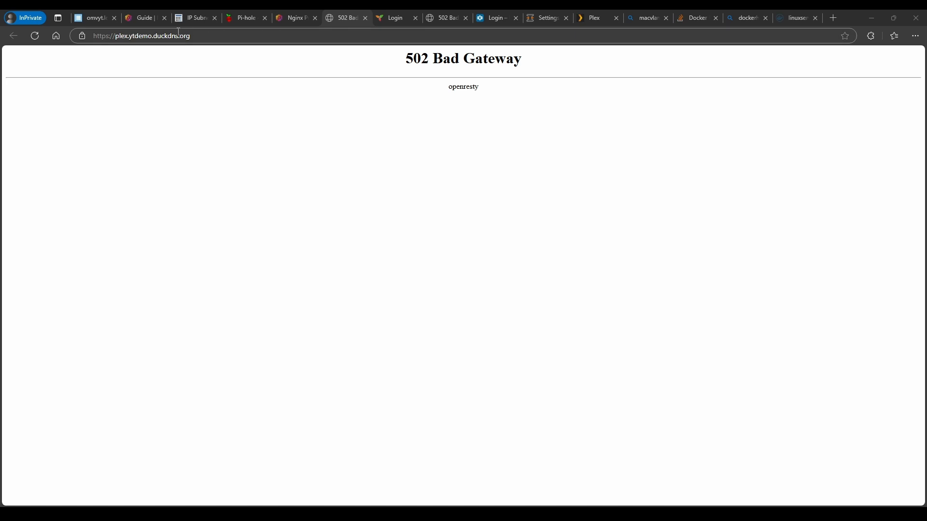
Bring the plex compose stack down in openmediavault
left_click(96, 18)
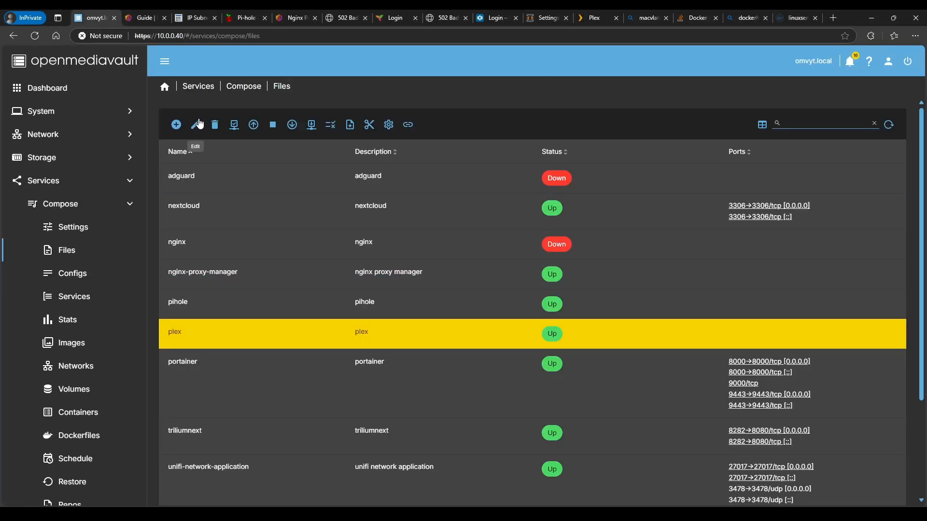
left_click(273, 124)
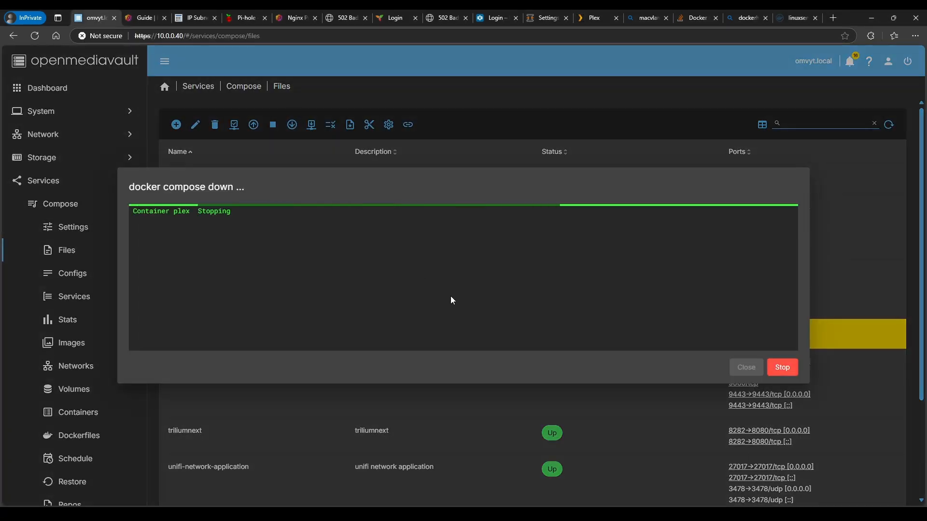
left_click(751, 368)
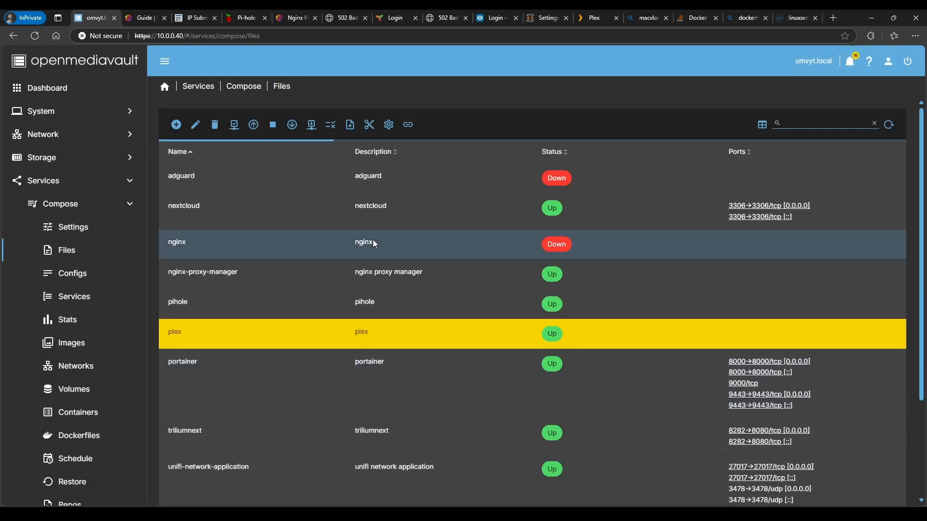
Replace network_mode: host with networks: plex: ipv4_address: 10.0.0.91 in the plex compose file
left_click(196, 124)
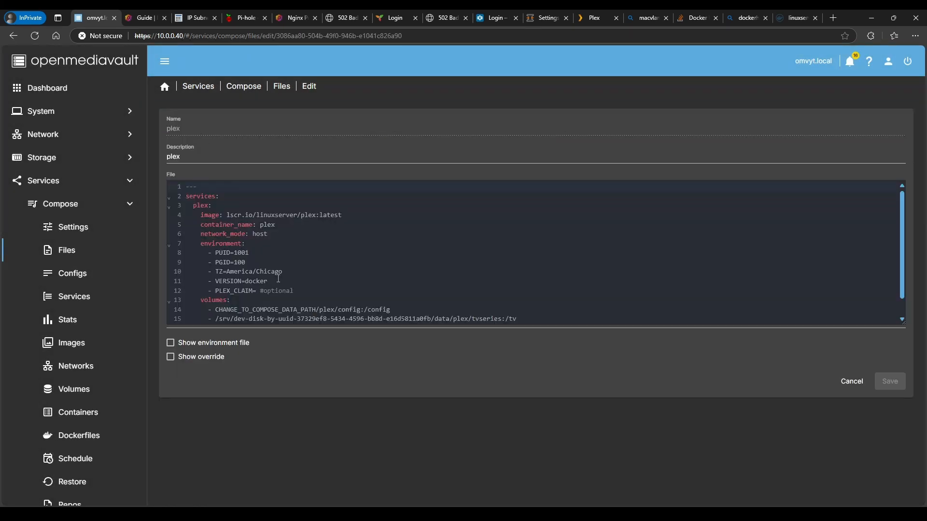
left_click(266, 234)
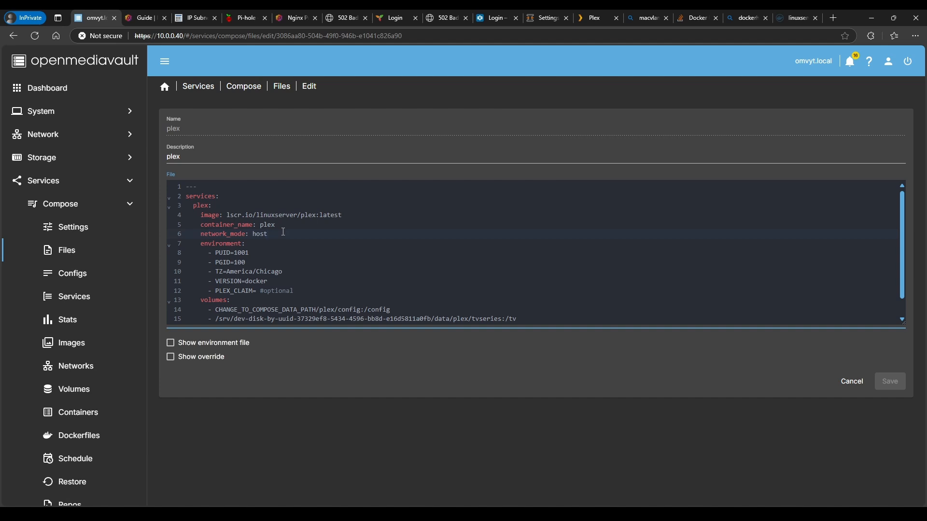
key("BackSpace")
key("BackSpace")
key("BackSpace")
key("BackSpace")
key("BackSpace")
key("BackSpace")
key("BackSpace")
key("BackSpace")
key("BackSpace")
key("BackSpace")
key("BackSpace")
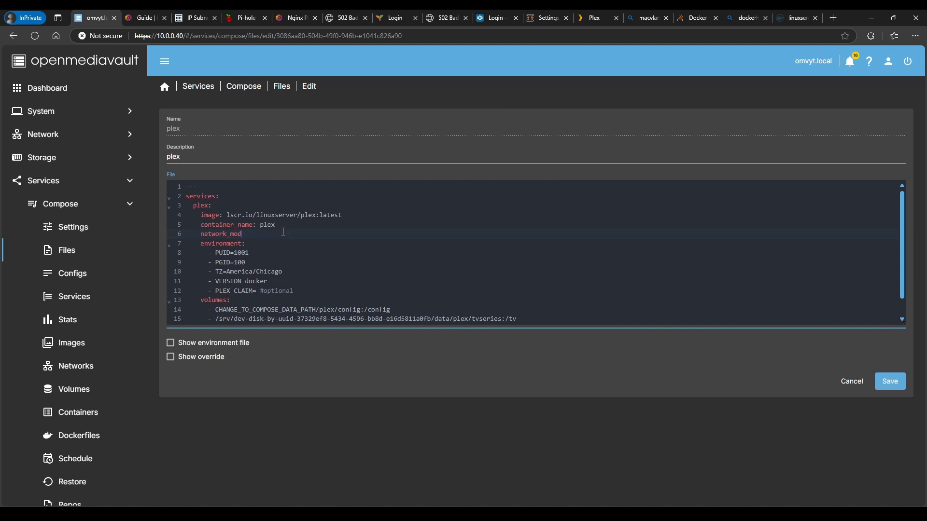
type("s:")
key("Return")
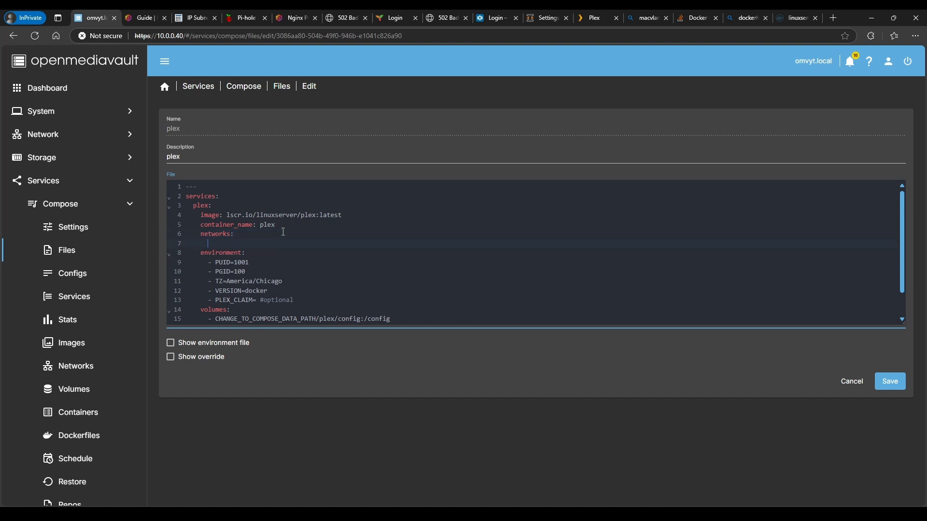
type("plex")
key("Home")
key("End")
type(":")
key("Return")
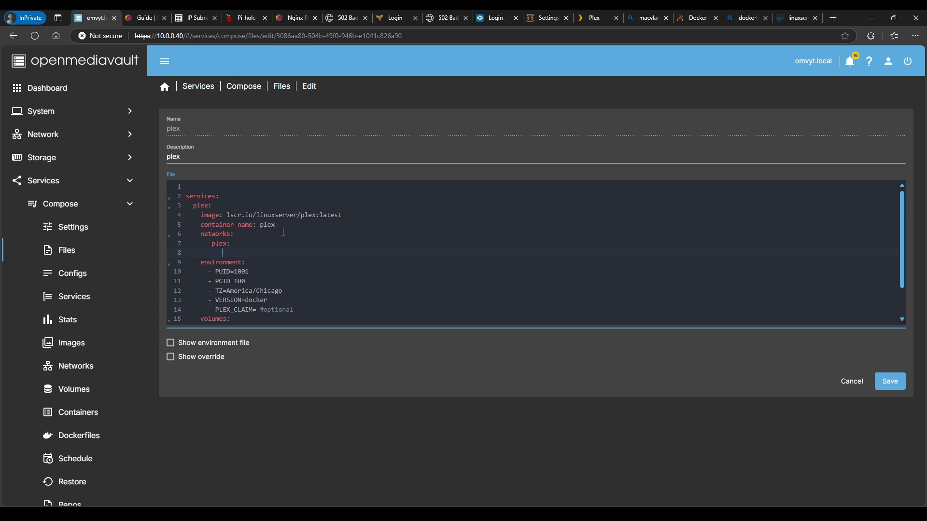
type("ipv4_address: 10.0.0.91")
Add a new unindented line at the file end after restart: unless-stopped
key("Down")
key("Down")
key("Down")
key("Down")
key("Down")
key("Down")
key("Down")
key("Down")
key("Down")
key("Down")
key("Down")
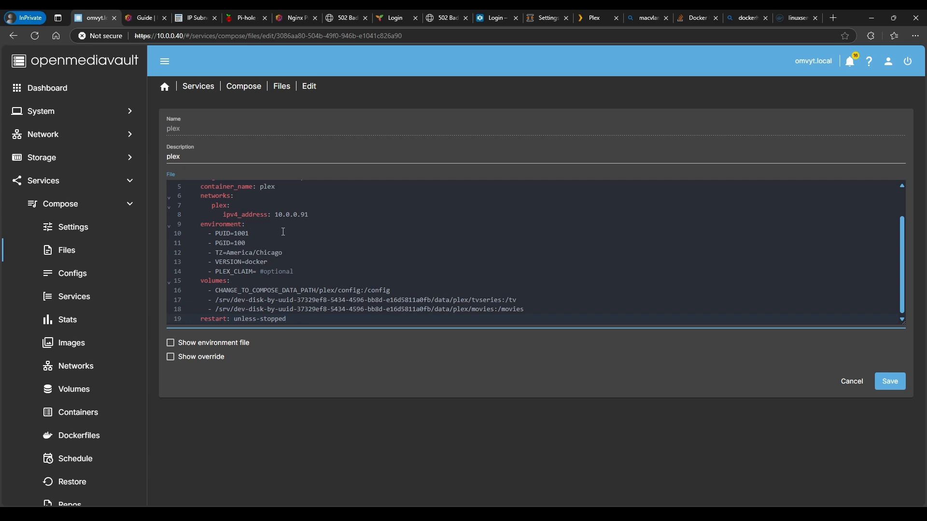
key("Return")
key("BackSpace")
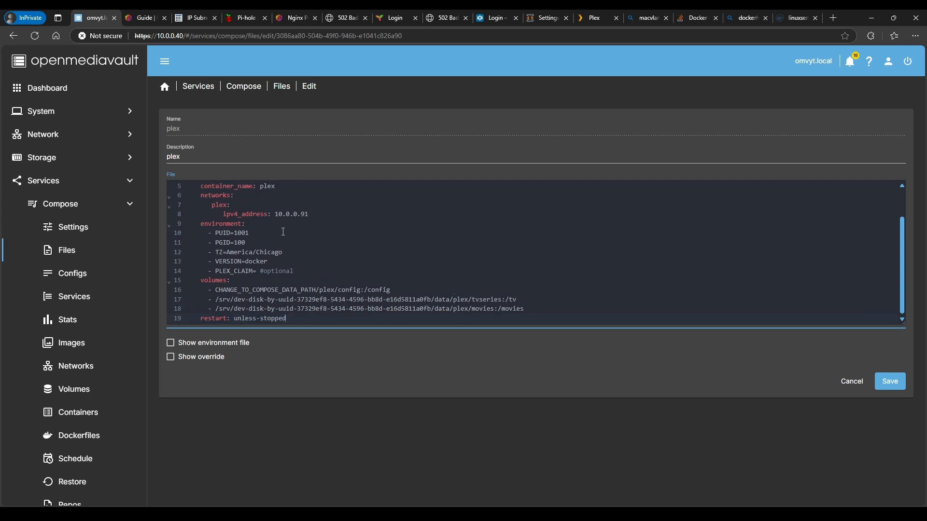
key("Return")
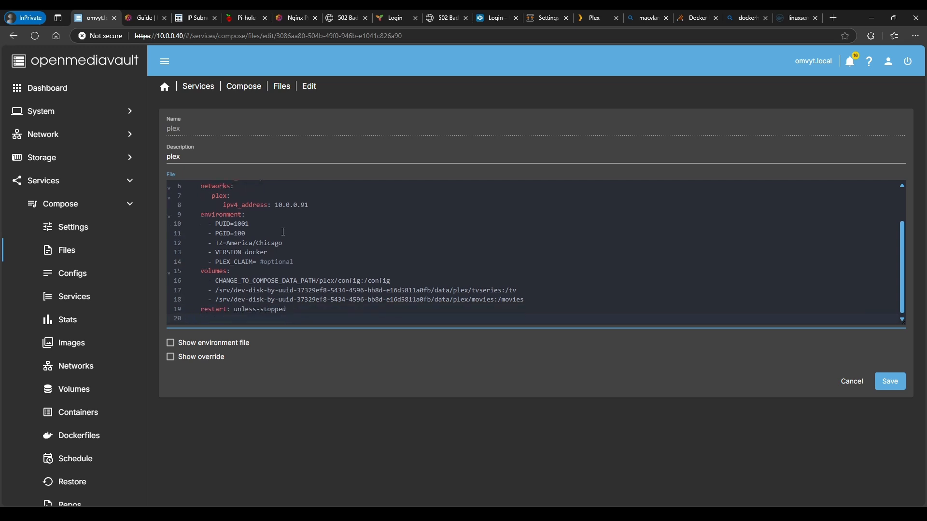
Start a top-level networks: block at the file end and draft its name and external entries
type("networks:")
key("Return")
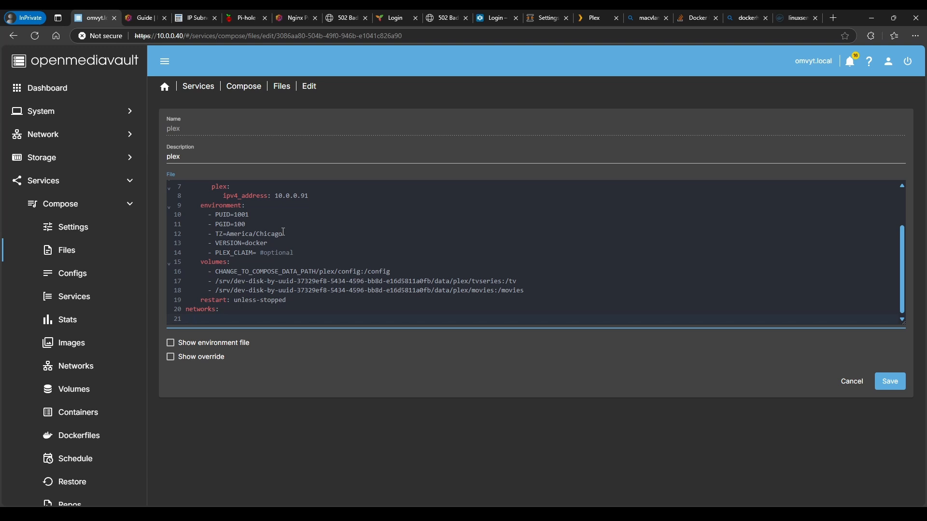
scroll(283, 232, "up", 2)
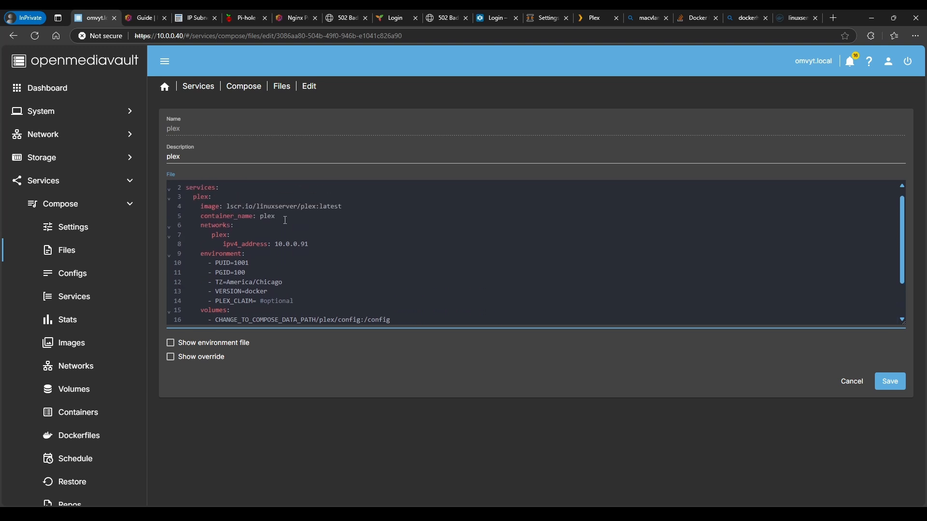
type("plex")
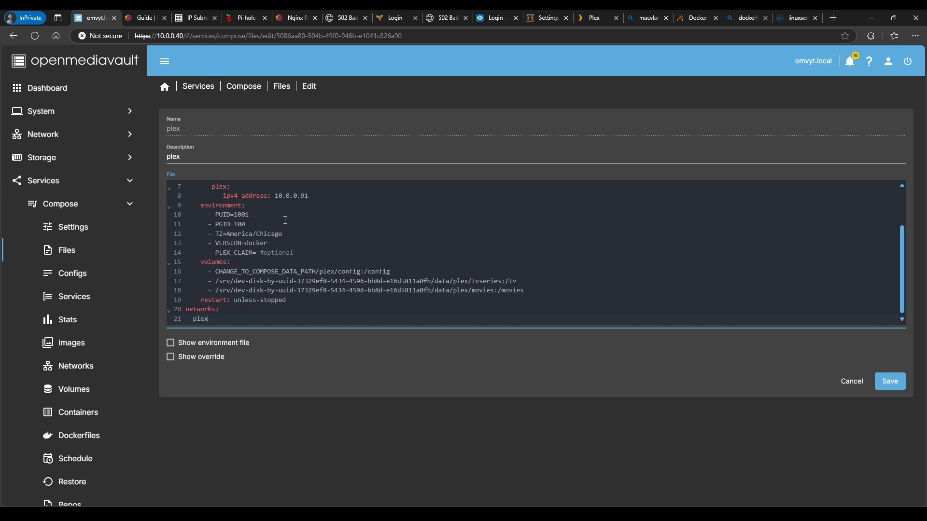
type(":")
key("BackSpace")
key("BackSpace")
key("BackSpace")
key("BackSpace")
key("BackSpace")
type("name: plex")
key("Return")
type("exter")
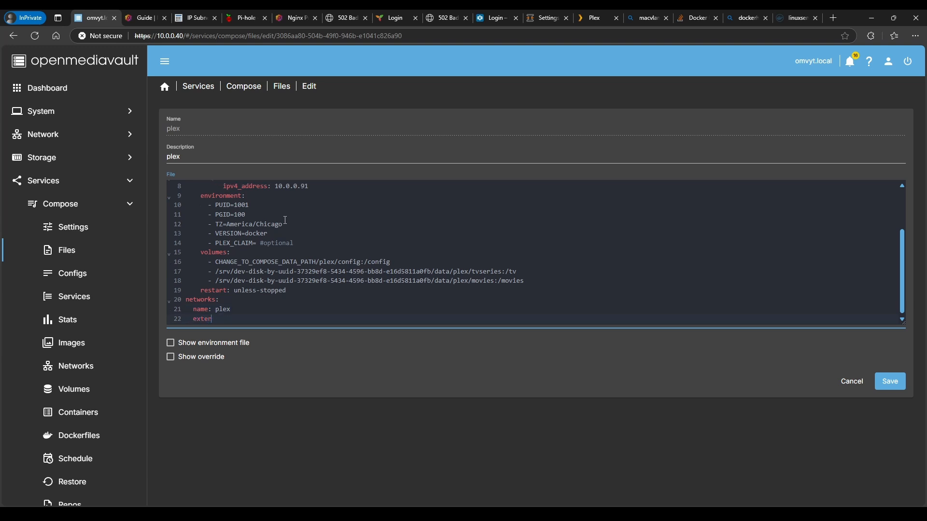
type("nal:")
key("BackSpace")
key("BackSpace")
key("BackSpace")
key("BackSpace")
key("BackSpace")
key("BackSpace")
key("BackSpace")
key("BackSpace")
key("BackSpace")
key("BackSpace")
key("BackSpace")
key("BackSpace")
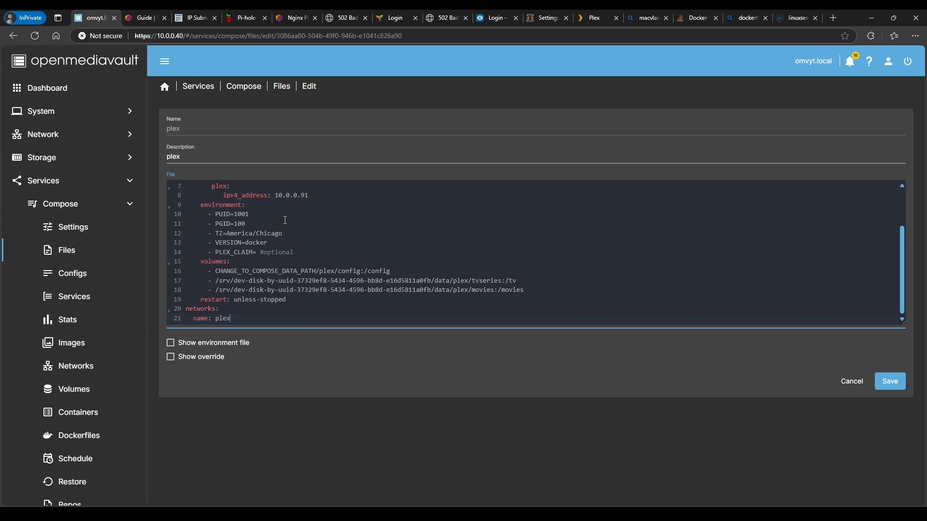
key("BackSpace")
key("BackSpace")
key("BackSpace")
key("BackSpace")
Define plex under networks with name: local-network and external: true
type("plex:")
key("Return")
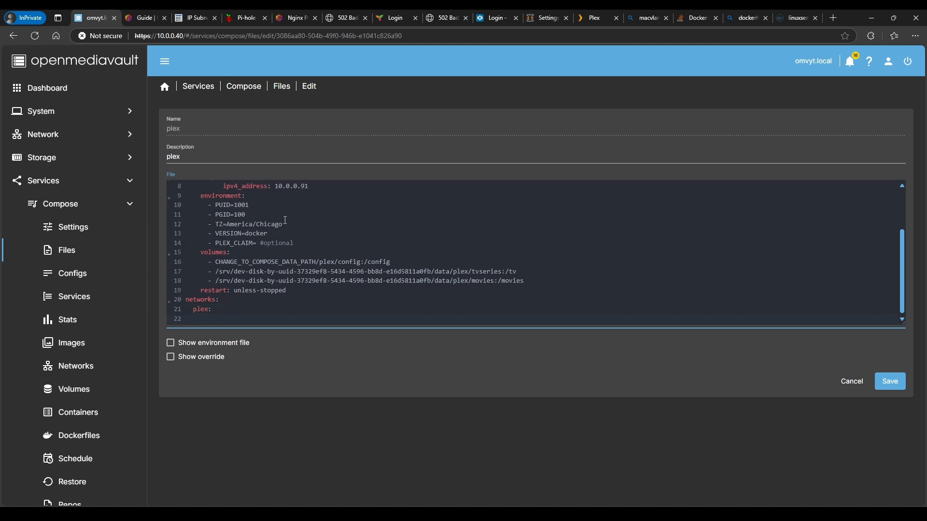
type("name;")
key("BackSpace")
key("BackSpace")
type(": local-network")
key("Return")
type("ex")
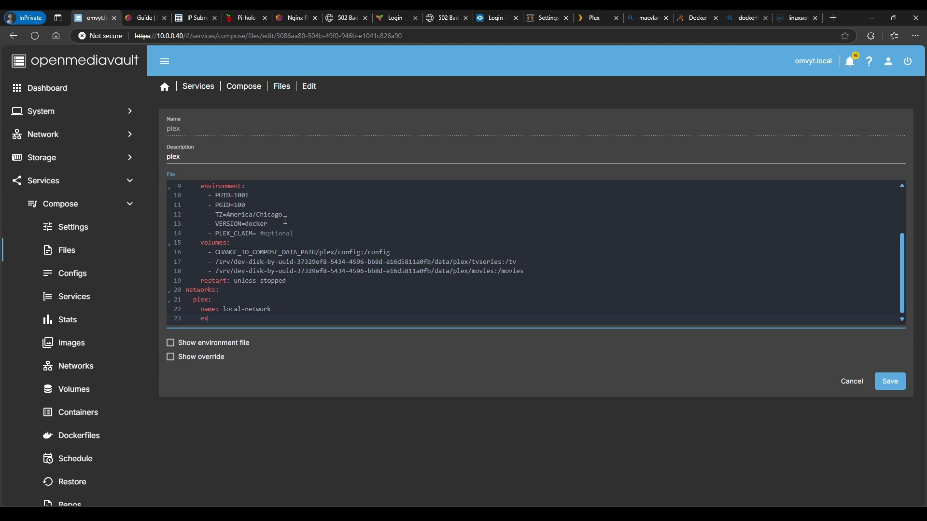
type("ternal: true")
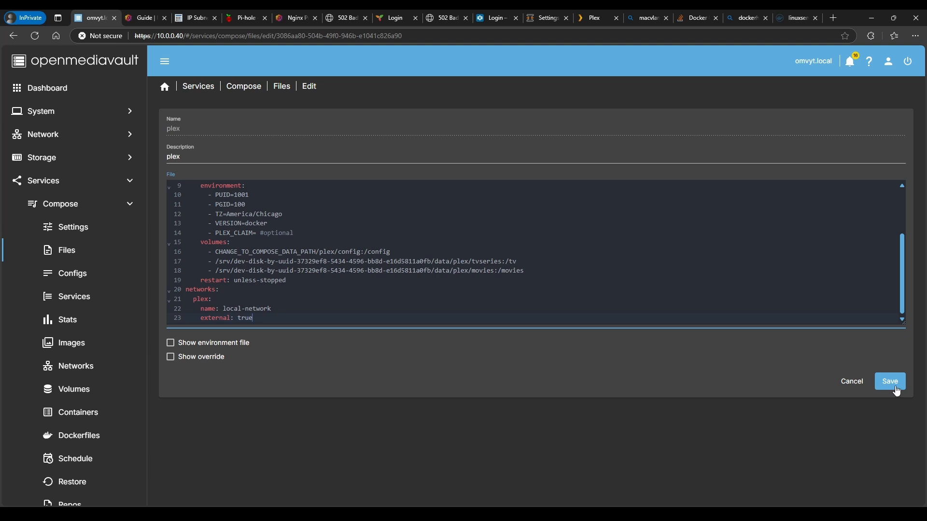
scroll(347, 281, "up", 2)
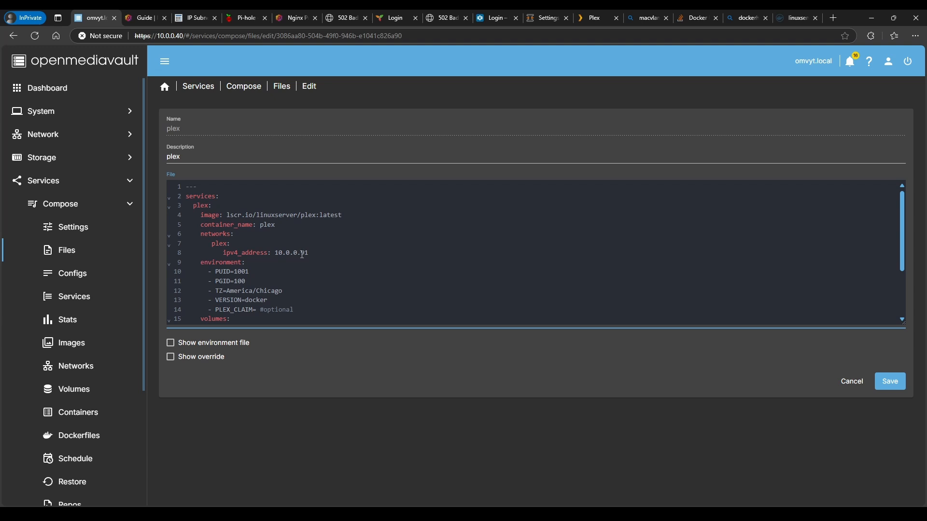
scroll(302, 254, "down", 3)
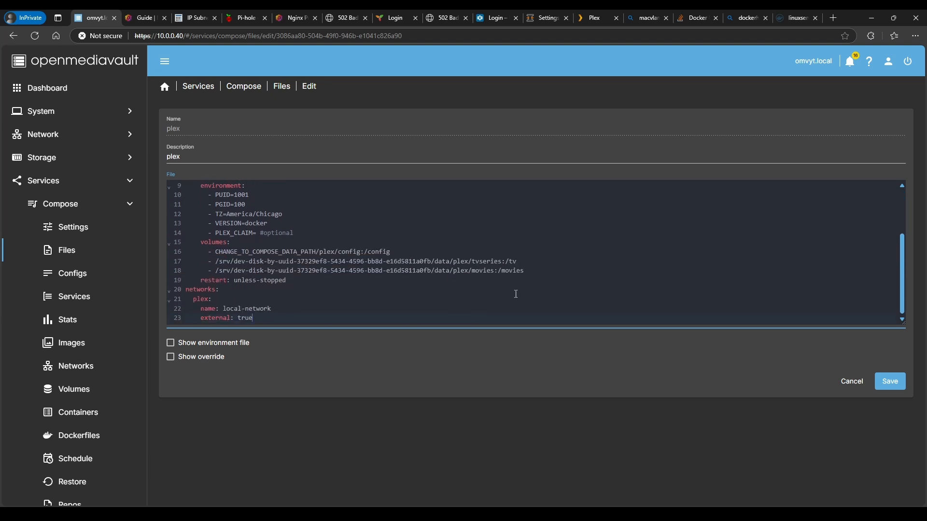
Save the plex compose file, run Check on it, and bring the stack Up
left_click(899, 387)
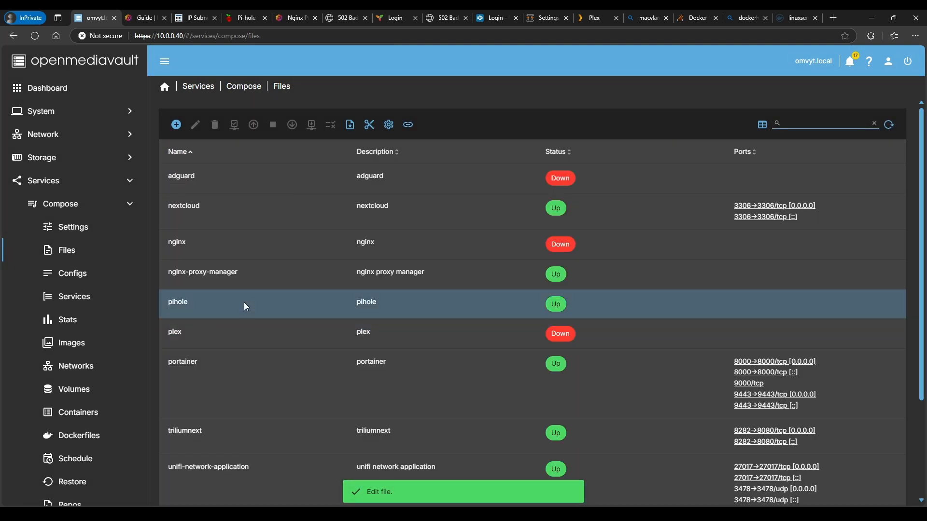
left_click(224, 339)
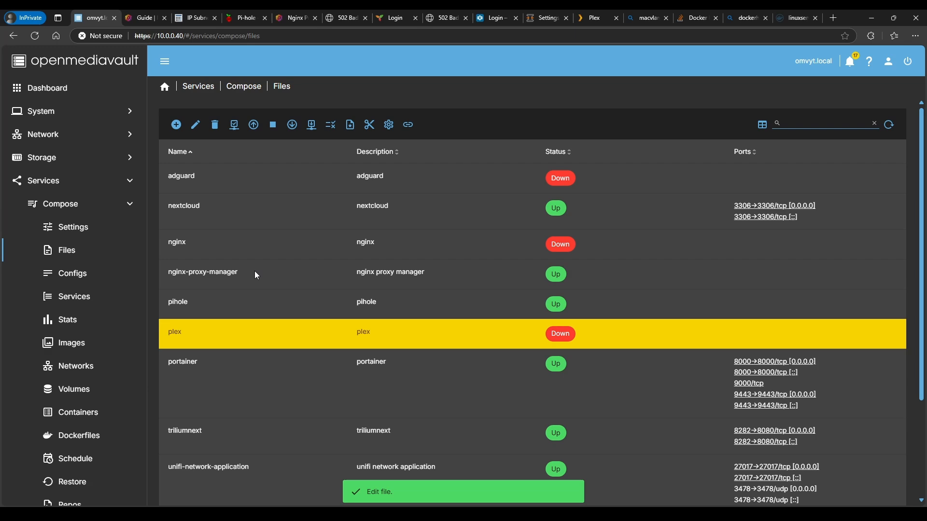
left_click(253, 125)
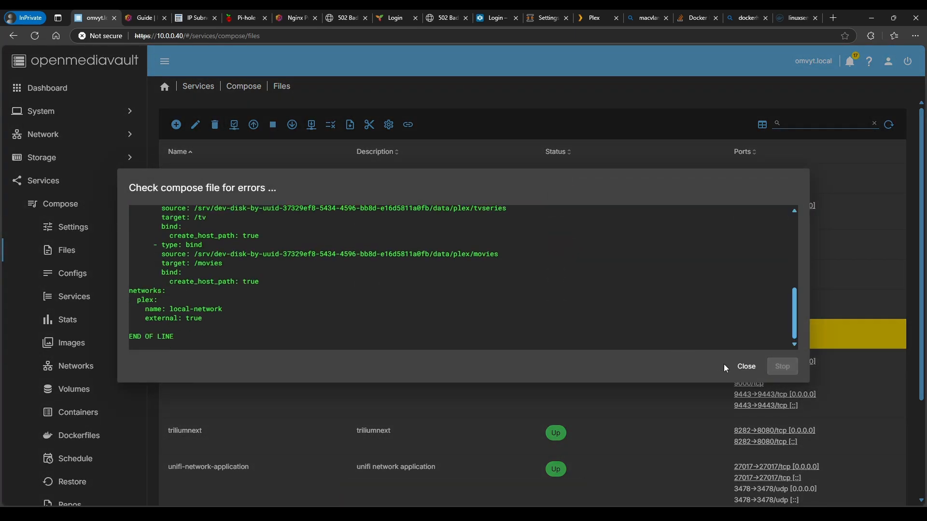
left_click(739, 367)
left_click(254, 125)
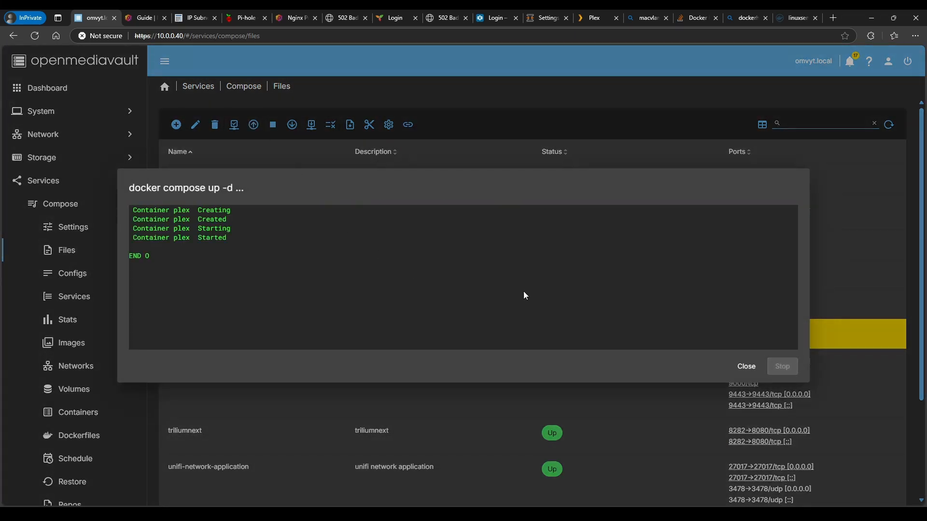
left_click(747, 367)
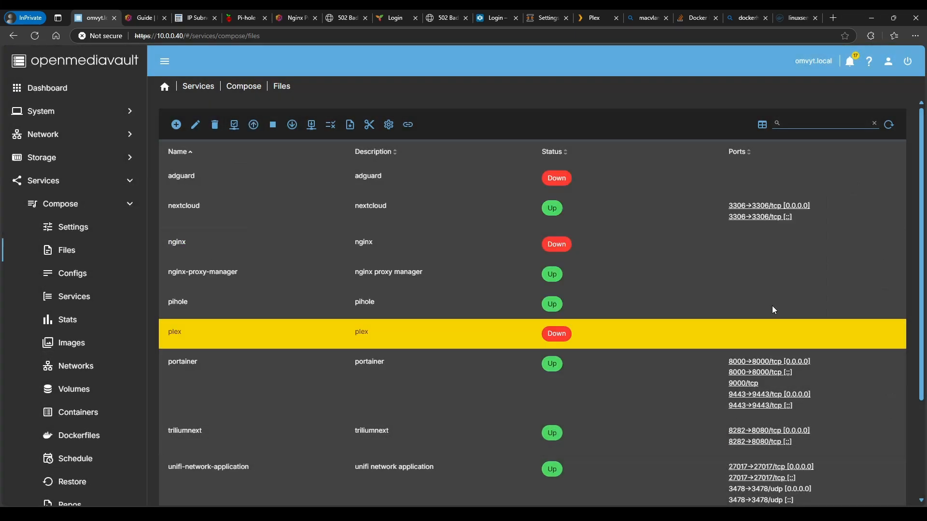
left_click(835, 18)
Load the Plex server at 10.0.0.91:32400
type("140")
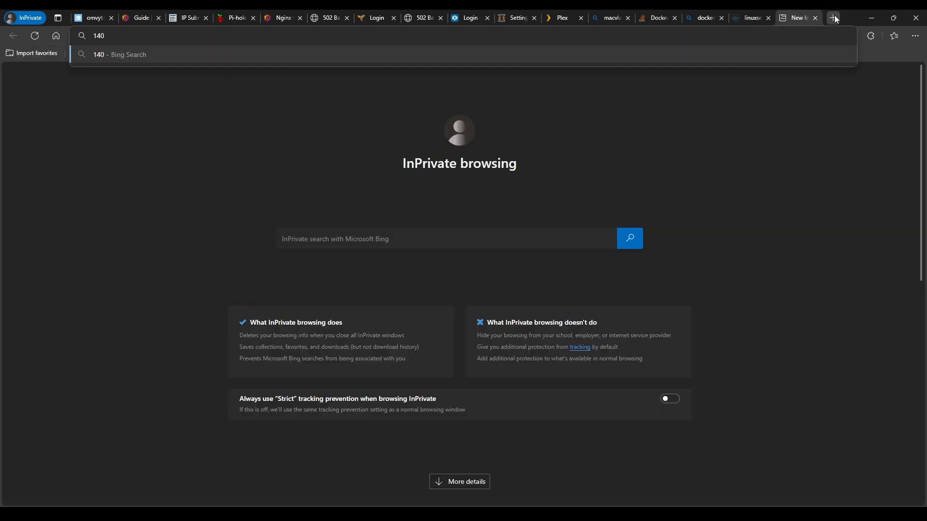
key("BackSpace")
key("BackSpace")
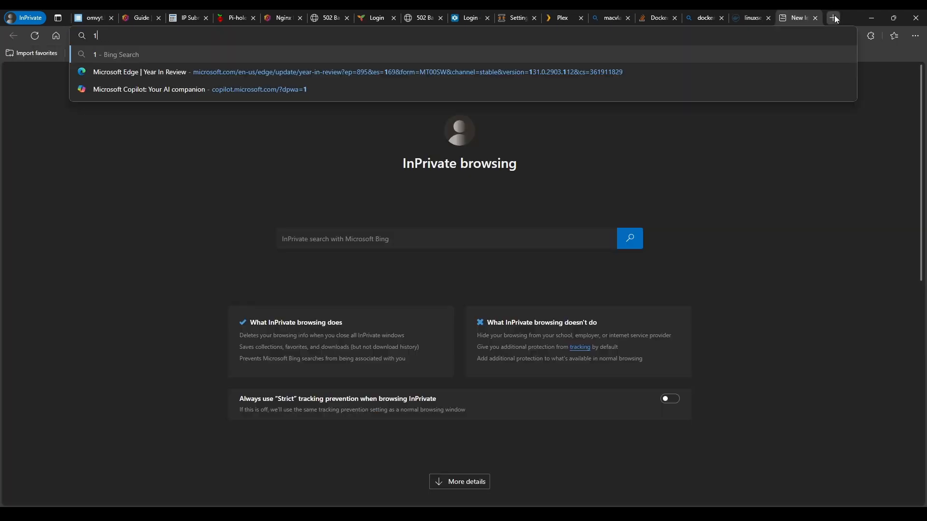
type("0.0.0.")
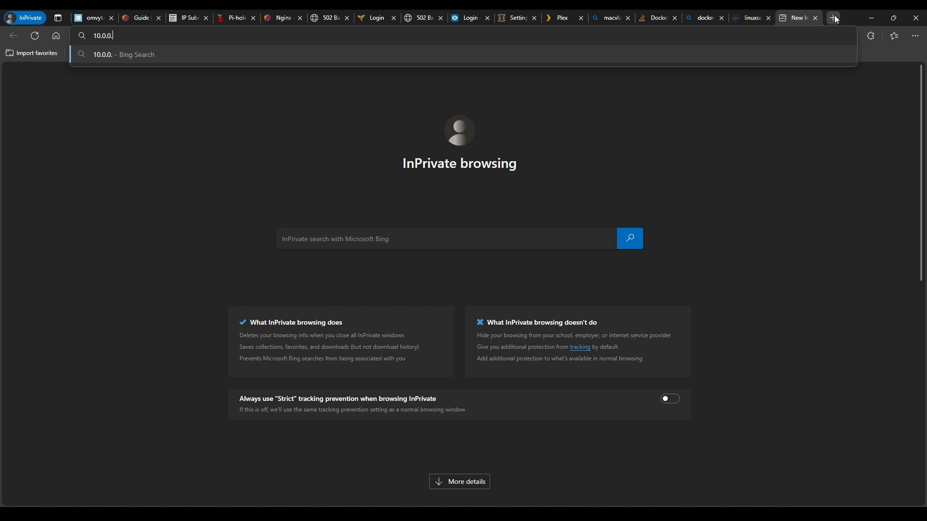
type("91:")
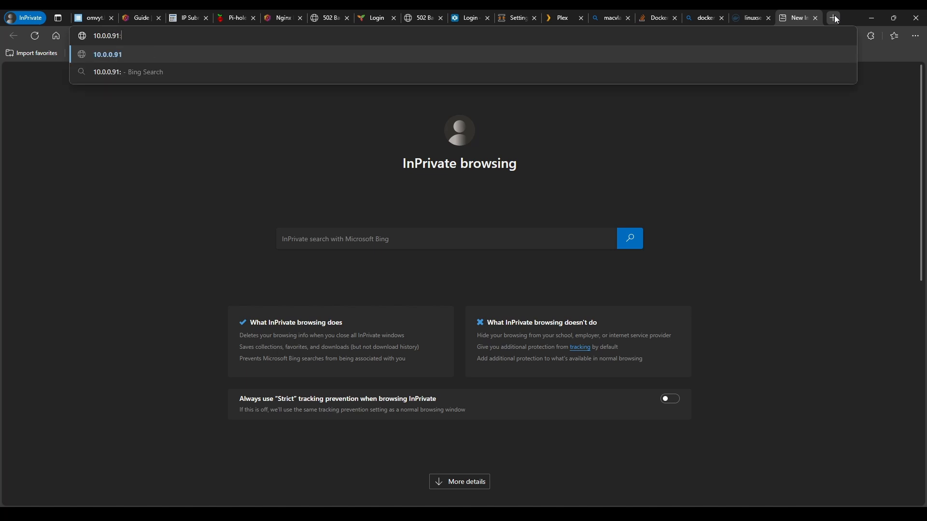
type("32400")
key("Return")
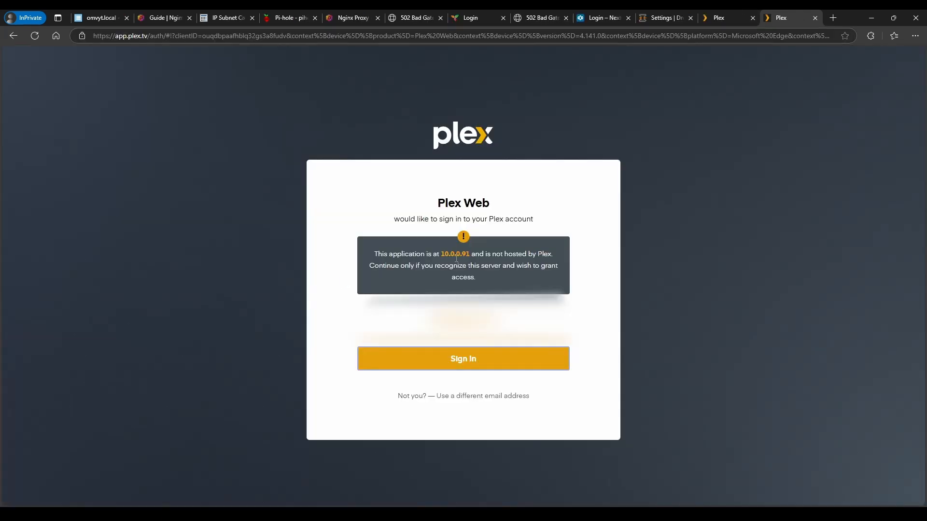
Sign in to Plex Web and review the server's Network settings
left_click(425, 363)
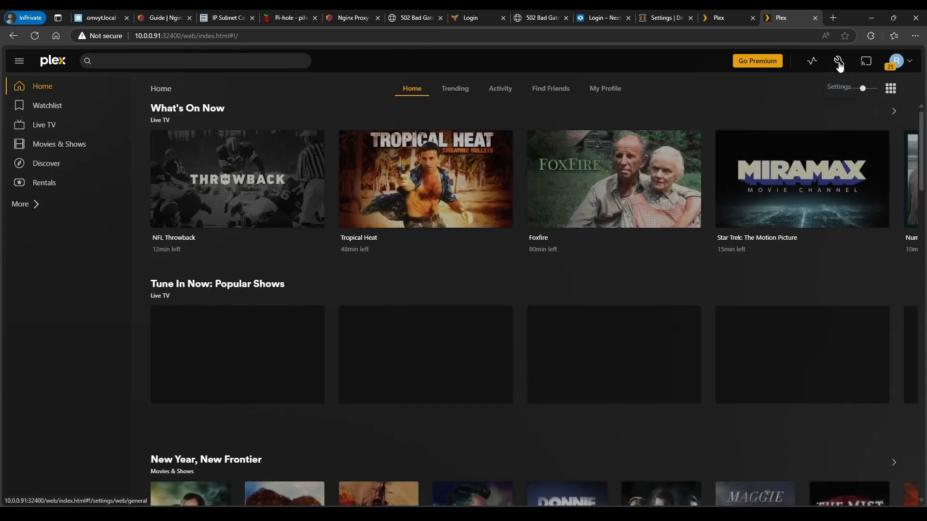
left_click(839, 61)
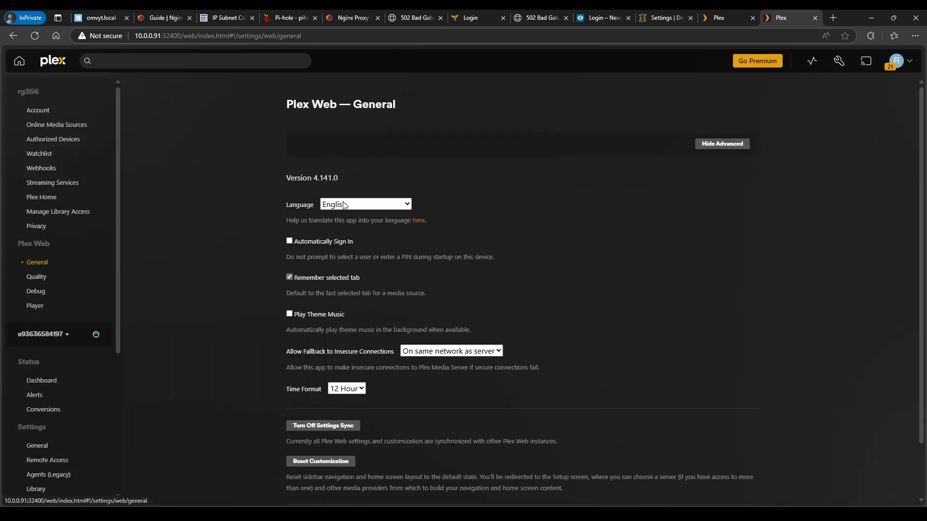
scroll(64, 370, "down", 5)
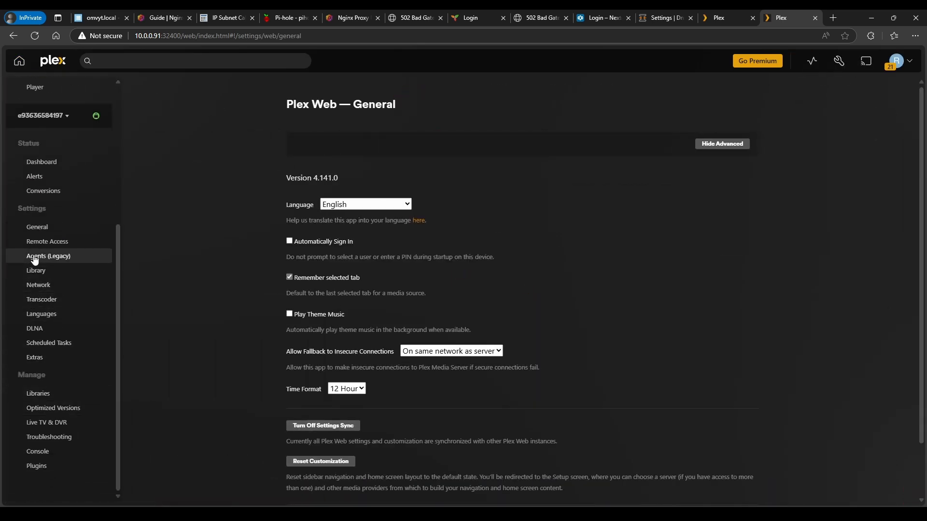
left_click(43, 286)
scroll(254, 357, "down", 5)
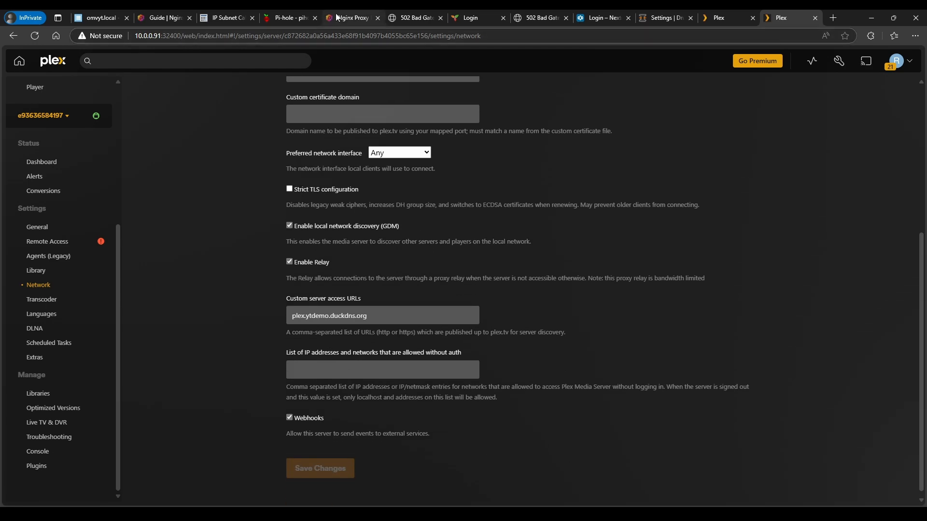
left_click(349, 18)
Change the plex proxy host's forward IP from 10.0.0.40 to 10.0.0.91, save, and open the site
left_click(727, 253)
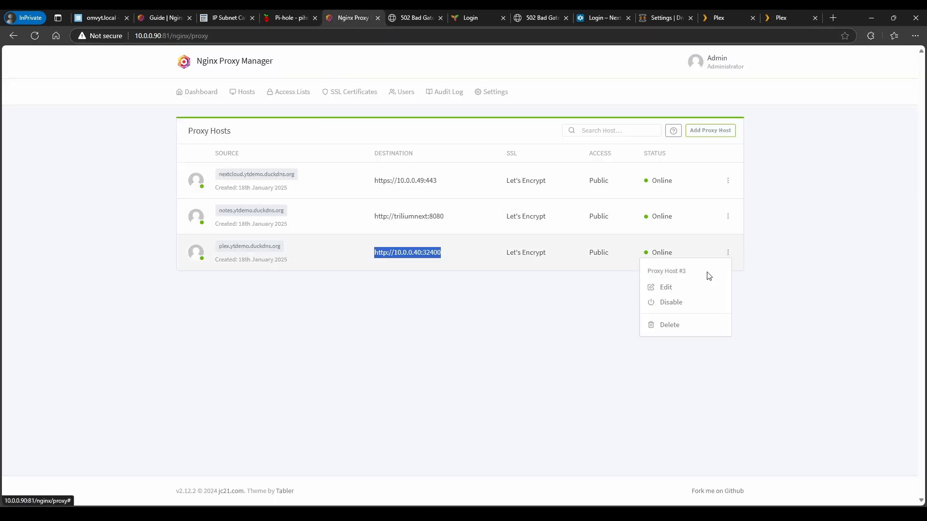
left_click(665, 288)
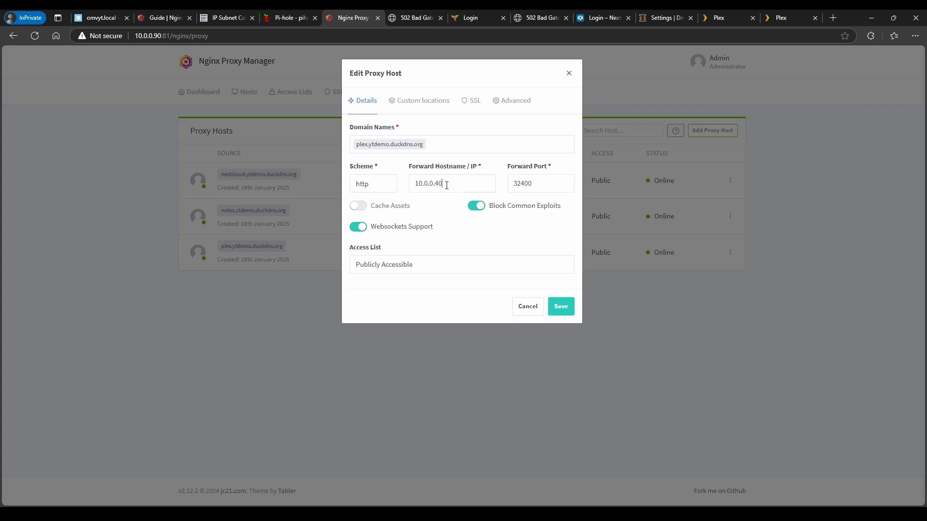
left_click_drag(441, 182, 437, 187)
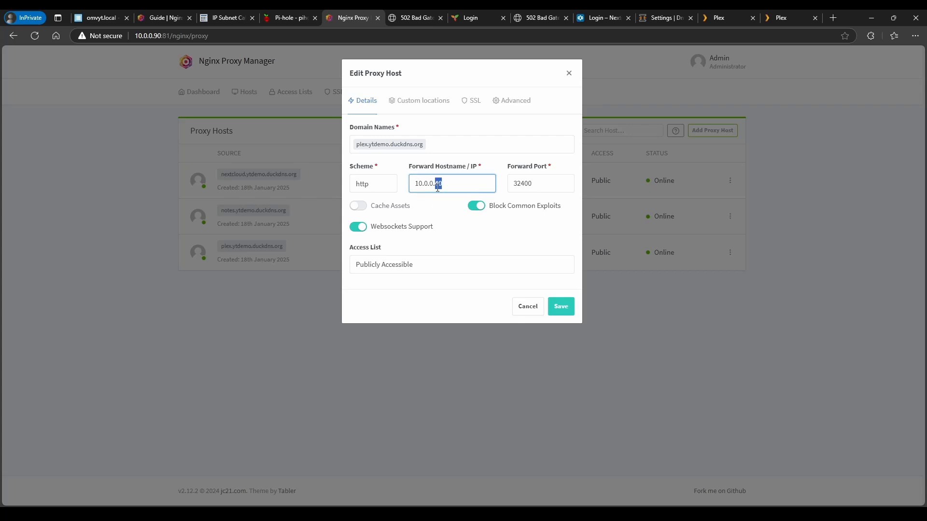
type("91")
left_click(560, 307)
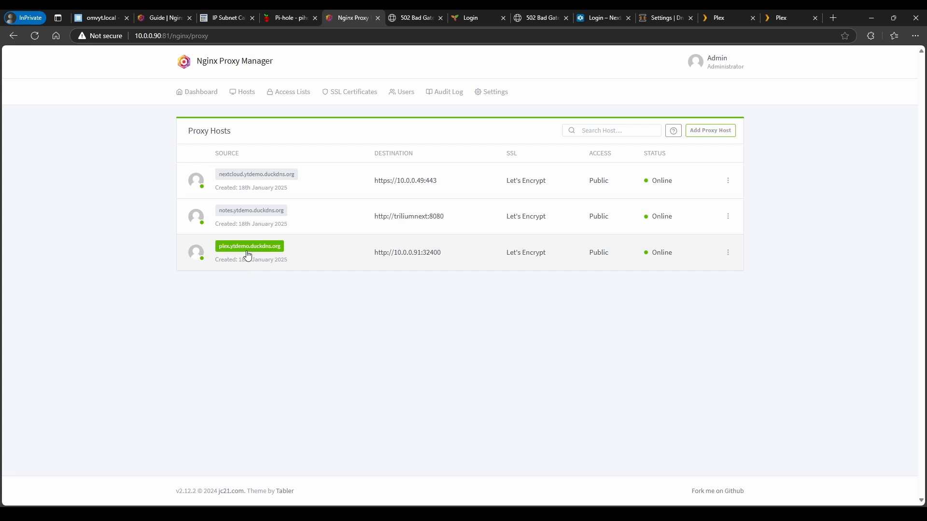
left_click(247, 248)
Sign in to Plex and confirm the address bar shows plex.ytdemo.duckdns.org
left_click(436, 355)
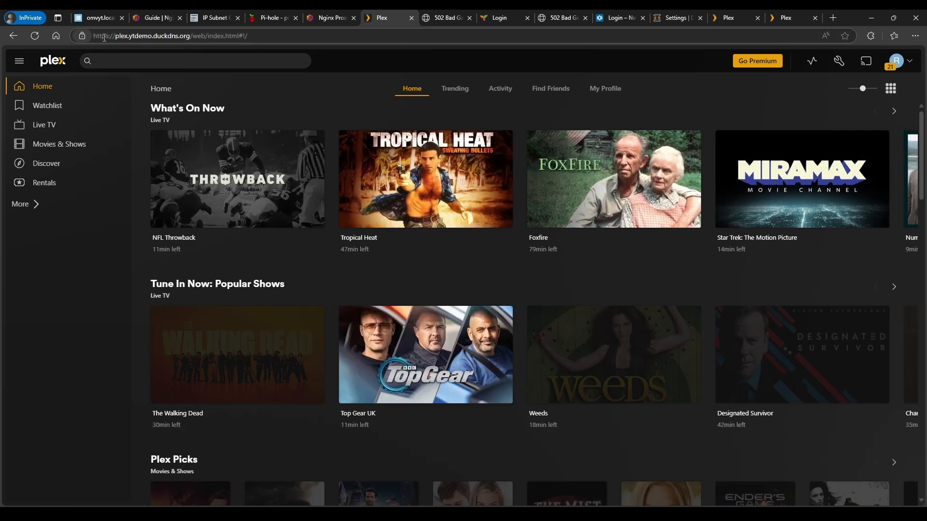
left_click_drag(116, 37, 256, 35)
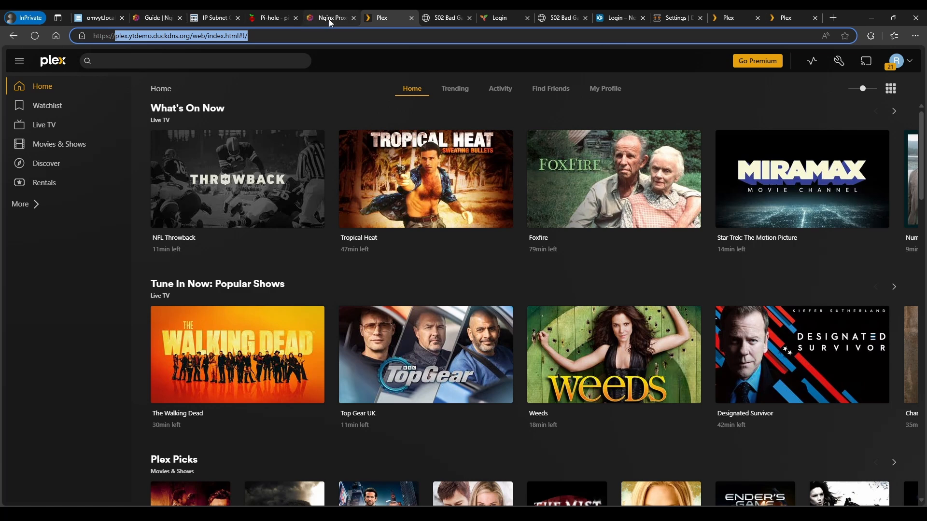
Close the Plex, 502 Bad Gateway, Login, OPNsense settings, Nextcloud login and IP Subnet Calculator tabs
left_click(411, 18)
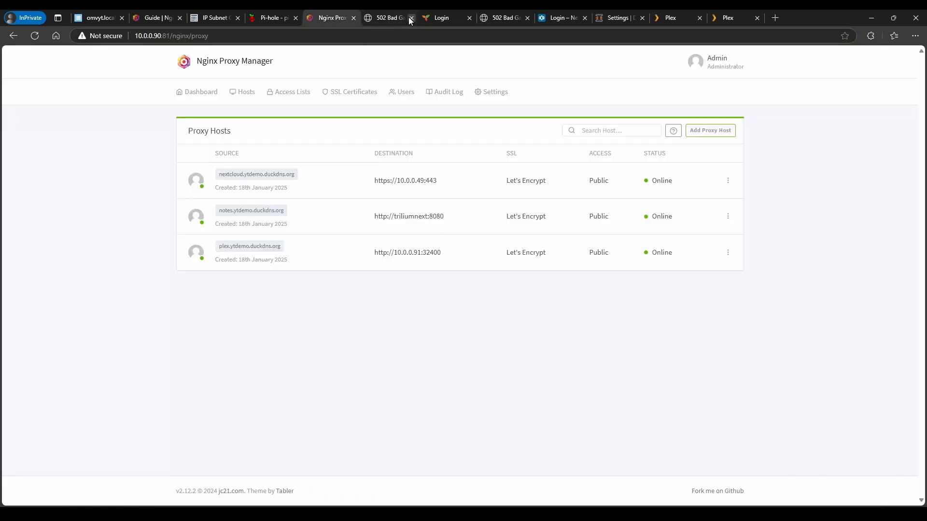
left_click(411, 18)
left_click(411, 18)
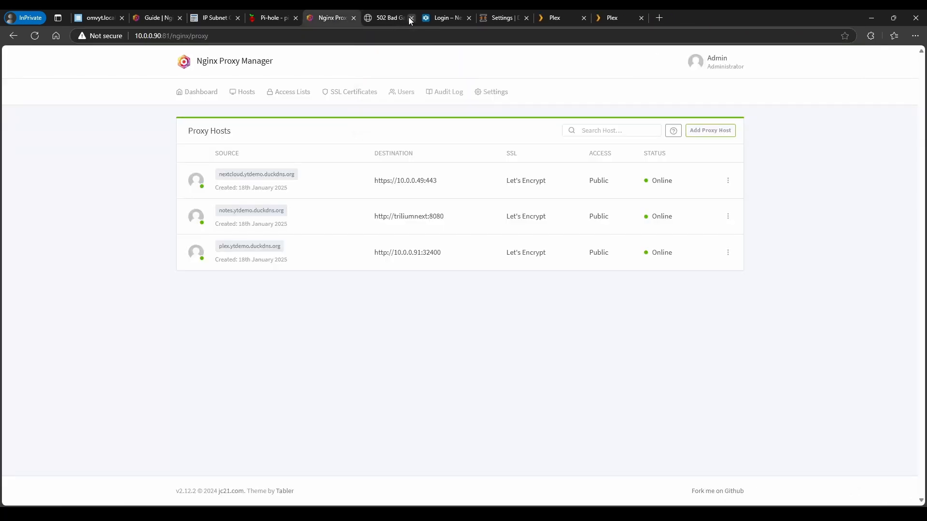
left_click(409, 18)
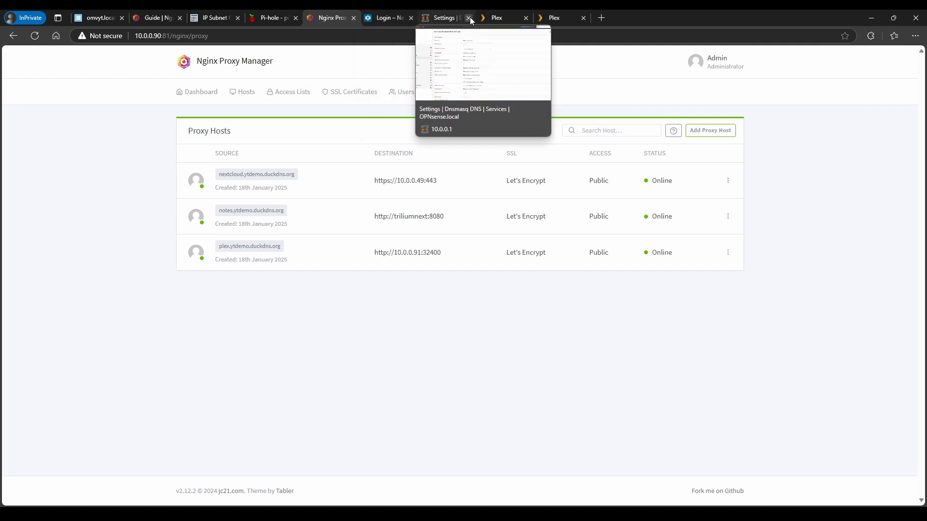
left_click(469, 18)
left_click(411, 18)
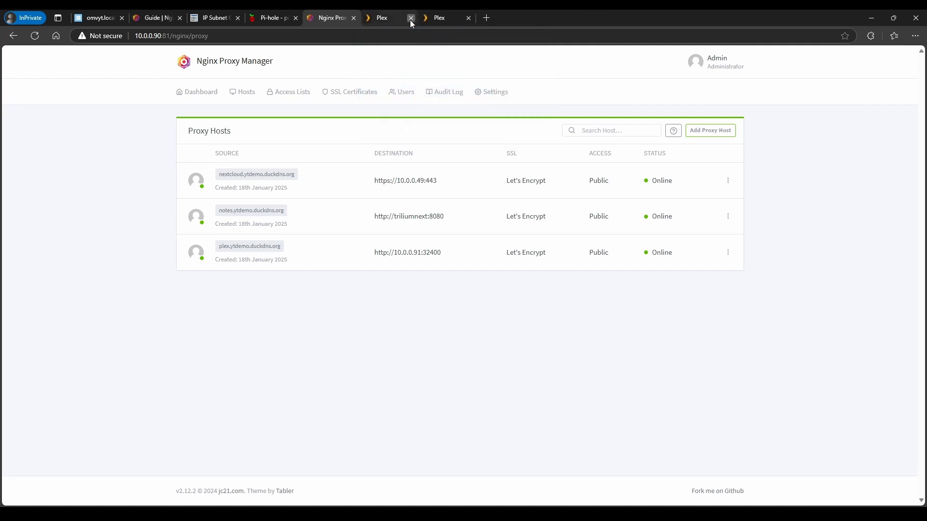
left_click(411, 18)
left_click(411, 18)
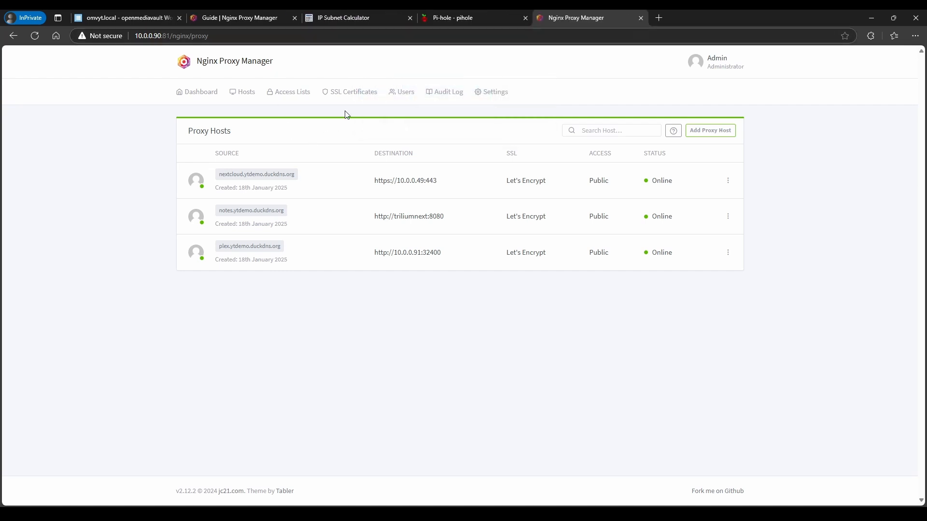
left_click(409, 19)
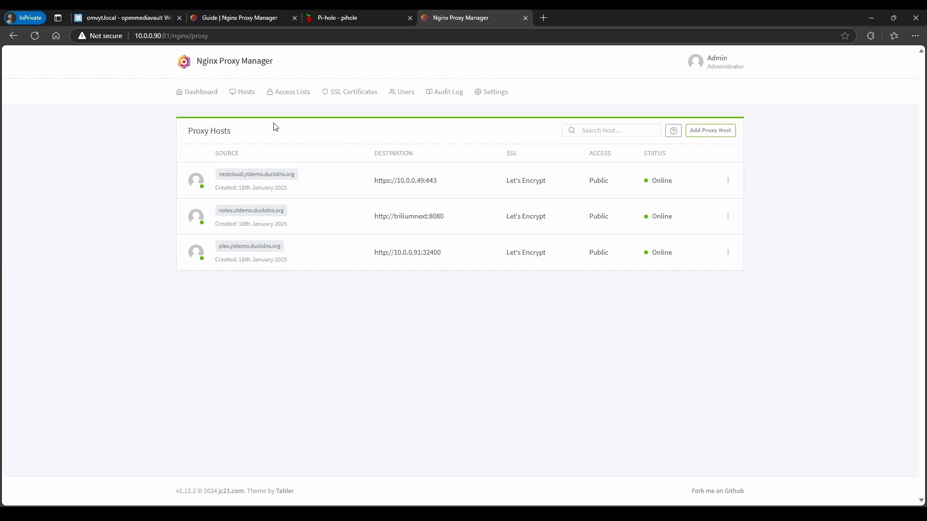
In Compose > Files, run Down on the portainer stack, then open its compose file in the editor
left_click(140, 17)
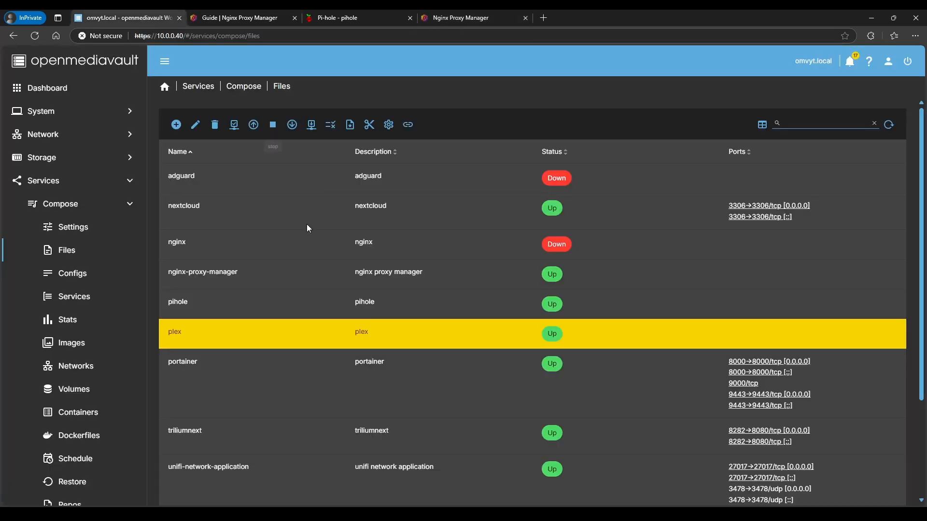
scroll(248, 338, "down", 1)
left_click(208, 347)
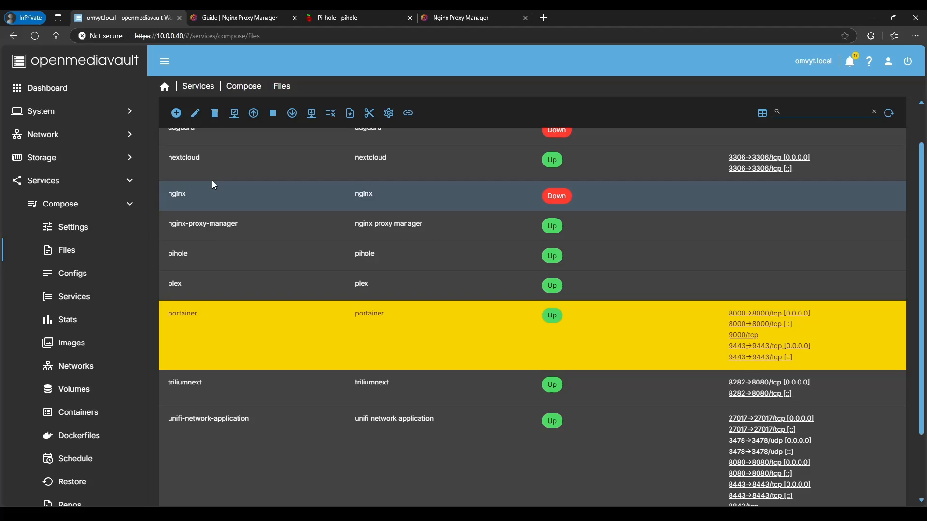
left_click(292, 113)
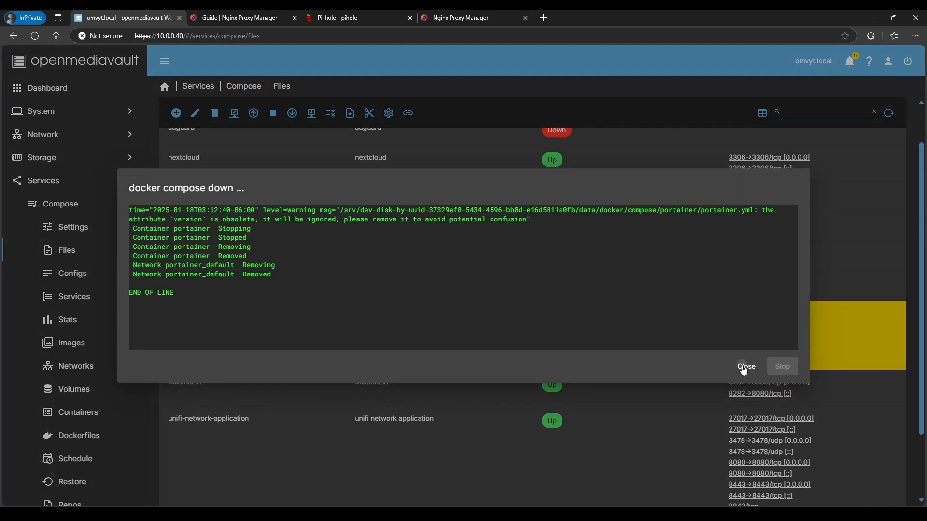
left_click(746, 368)
left_click(196, 114)
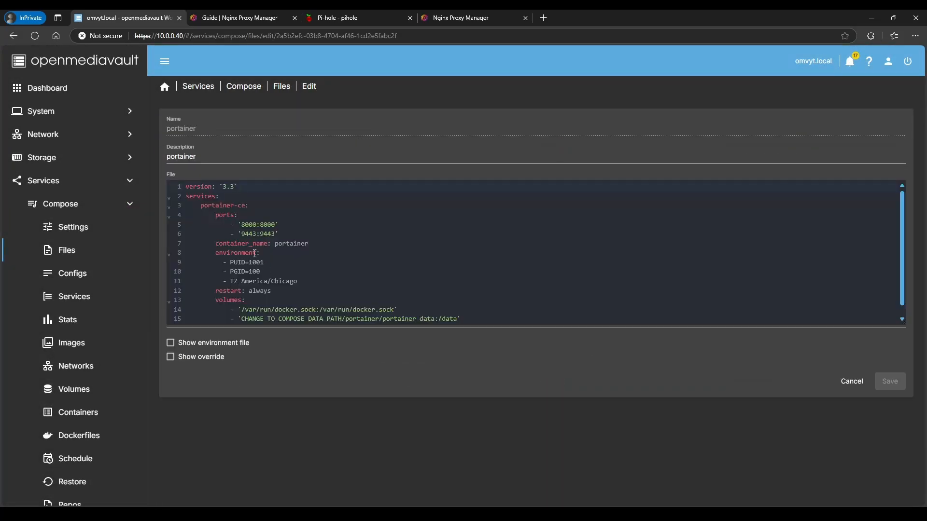
Add a networks: entry with portainernet: under the portainer service, after container_name
left_click(332, 243)
key("Return")
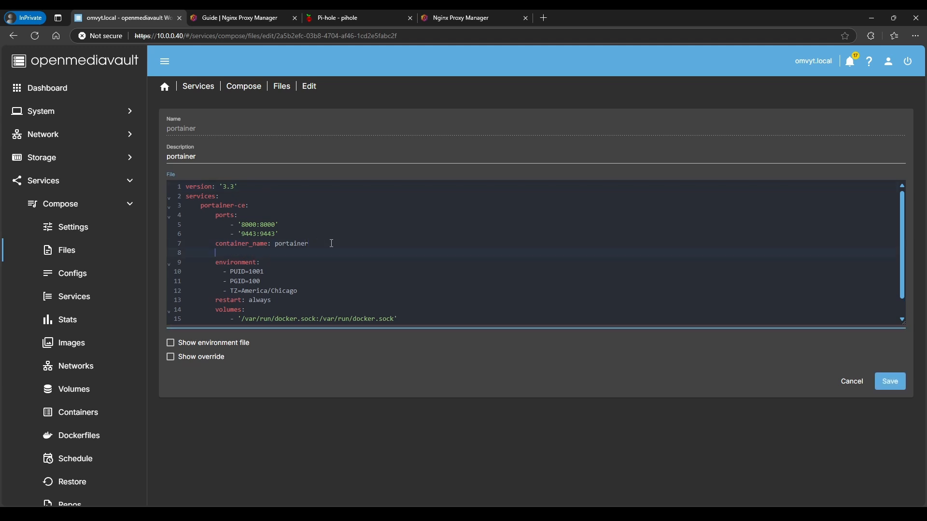
type("networks:")
key("Return")
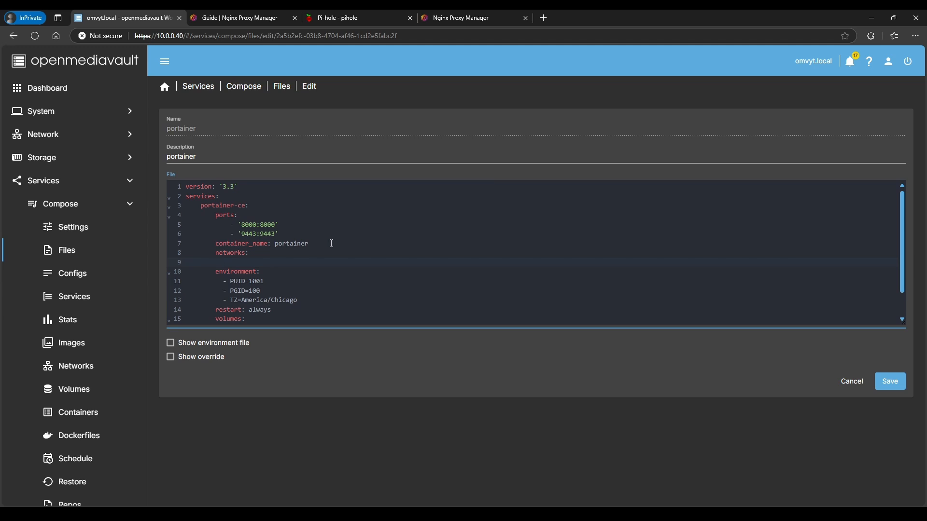
type("portn:")
scroll(278, 255, "down", 1)
key("BackSpace")
key("BackSpace")
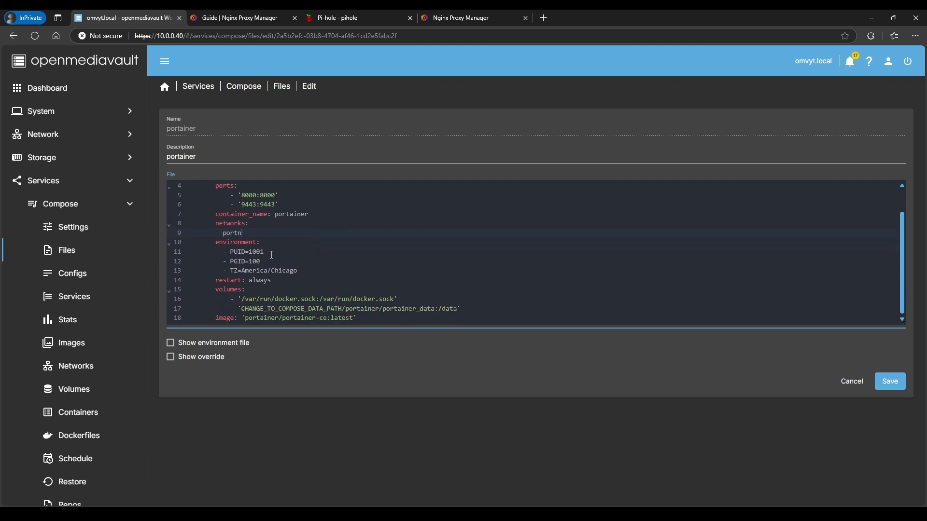
type("tainernet:")
Start a top-level networks: section on a new line at the end of the file
left_click(366, 318)
key("Return")
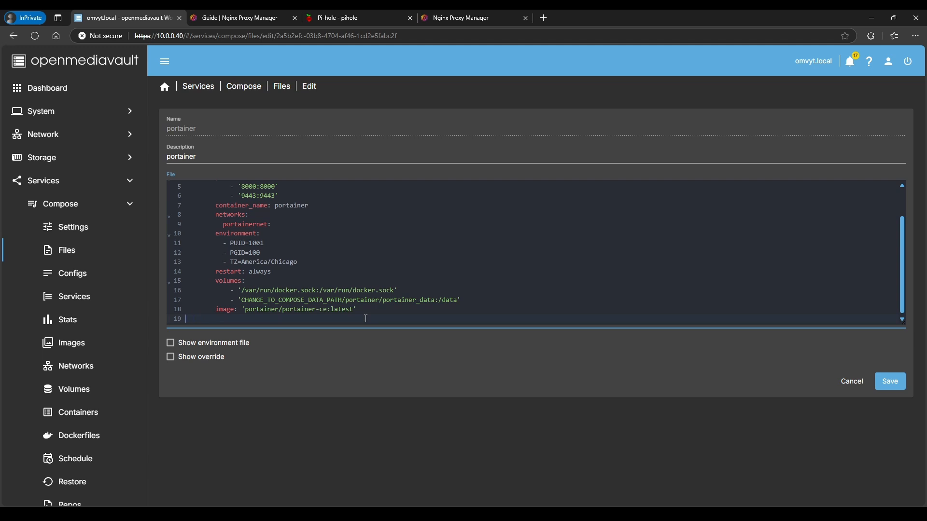
type("networks:")
key("Return")
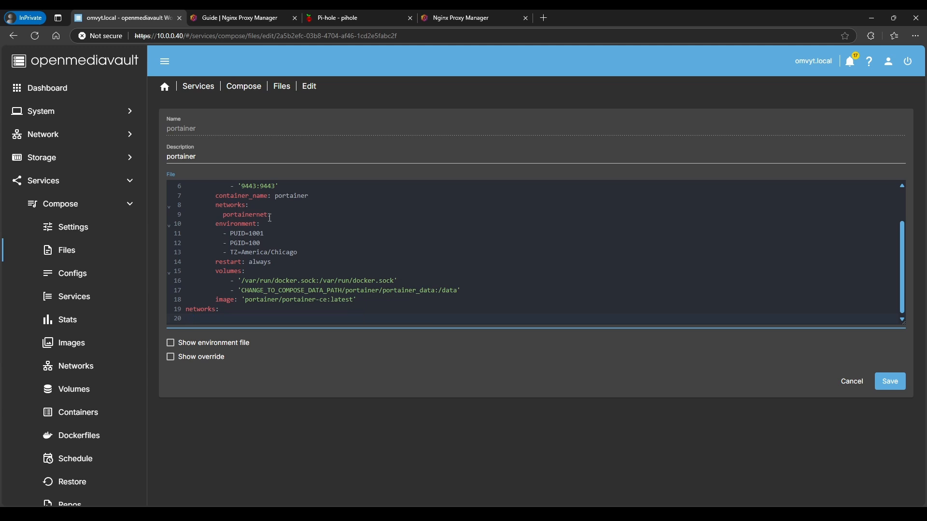
Copy the portainernet network name from the service's networks entry
left_click_drag(223, 218, 271, 218)
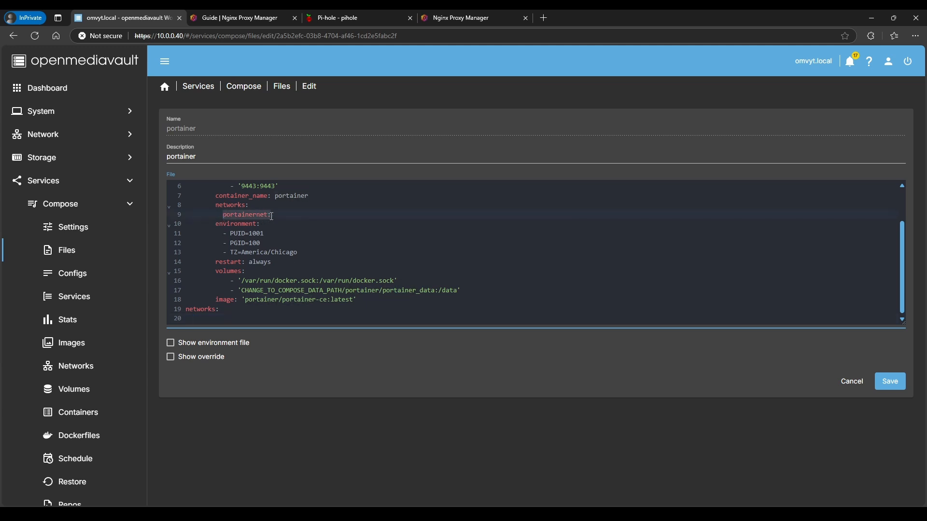
right_click(255, 269)
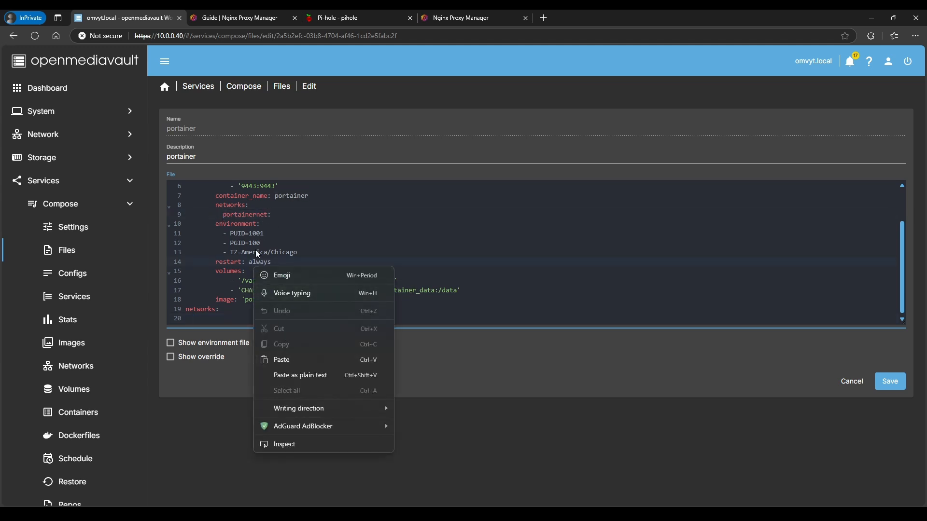
left_click(245, 223)
left_click_drag(224, 216, 270, 216)
right_click(269, 215)
left_click(299, 275)
left_click(211, 319)
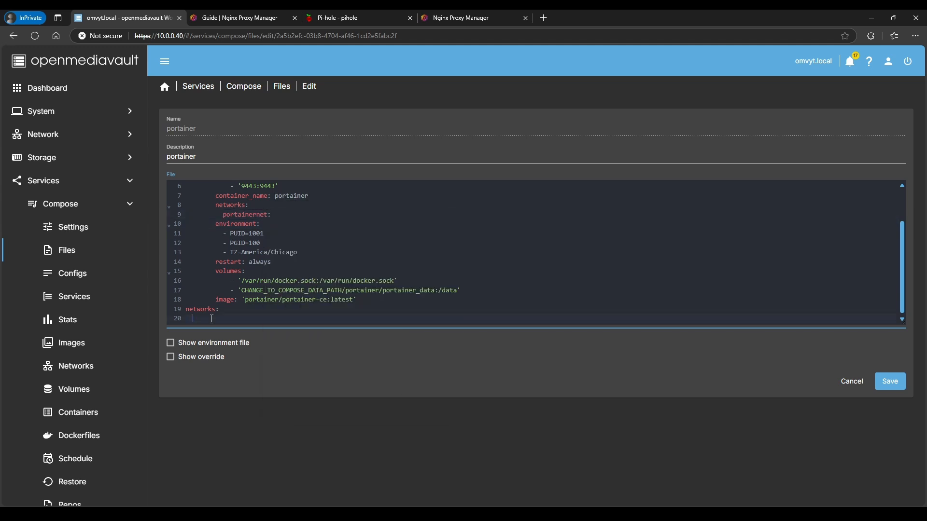
key("Return")
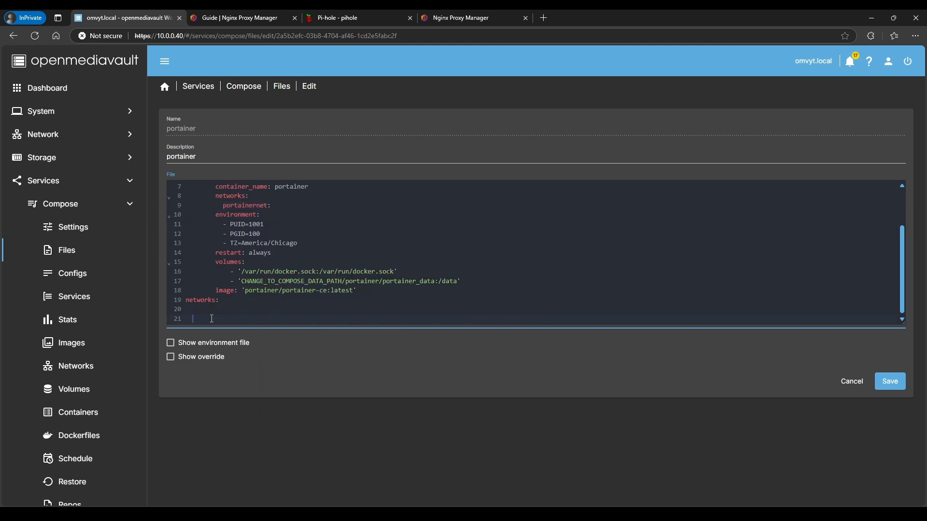
key("BackSpace")
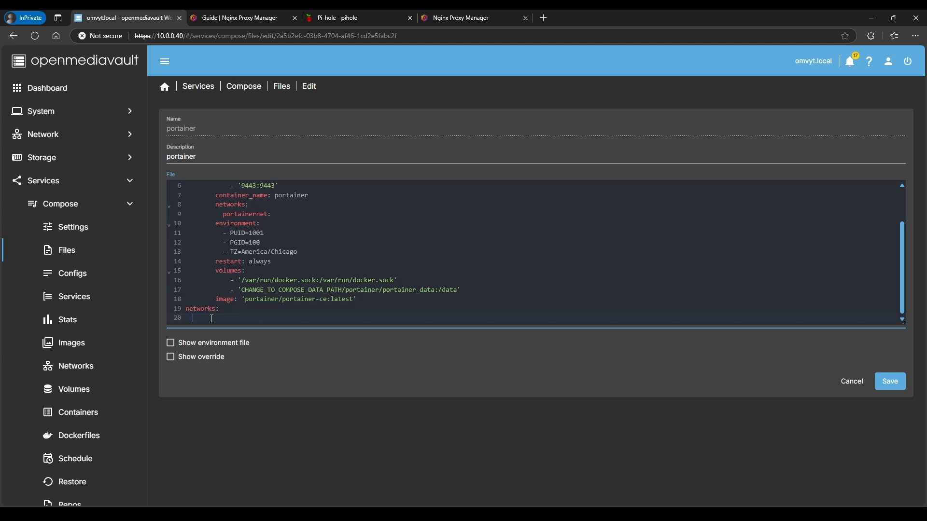
left_click_drag(223, 217, 275, 218)
Under top-level networks, define portainernet with name: proxy-network and external: true
left_click(221, 318)
key("ctrl+v")
key("Return")
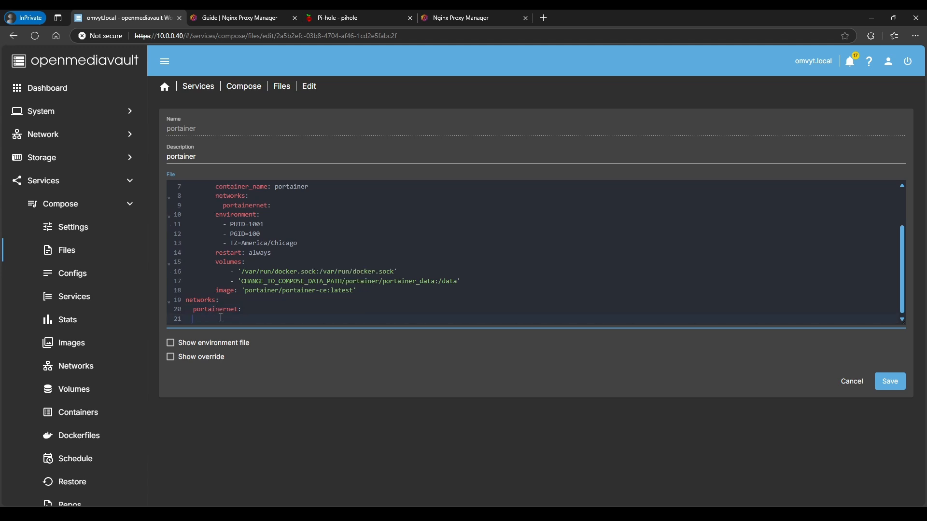
type("name: proxy-network")
key("Return")
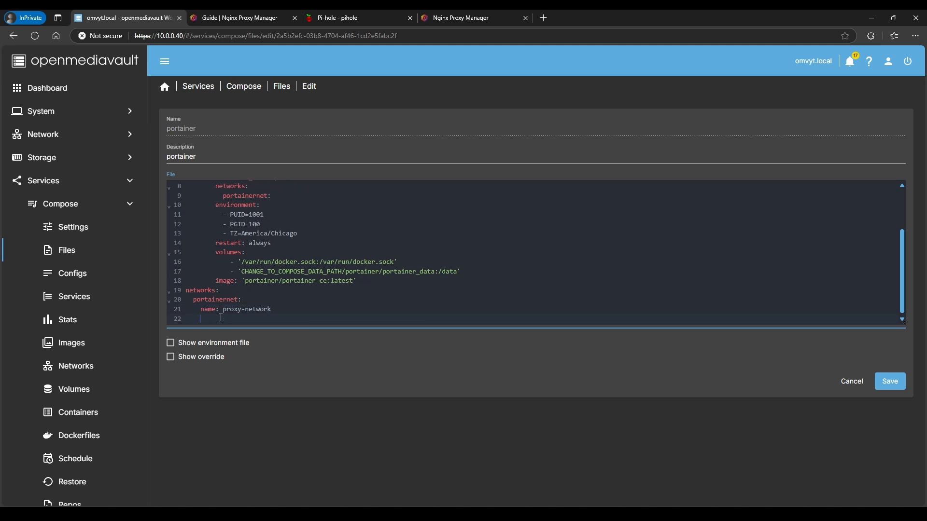
type("external: true")
scroll(251, 305, "up", 3)
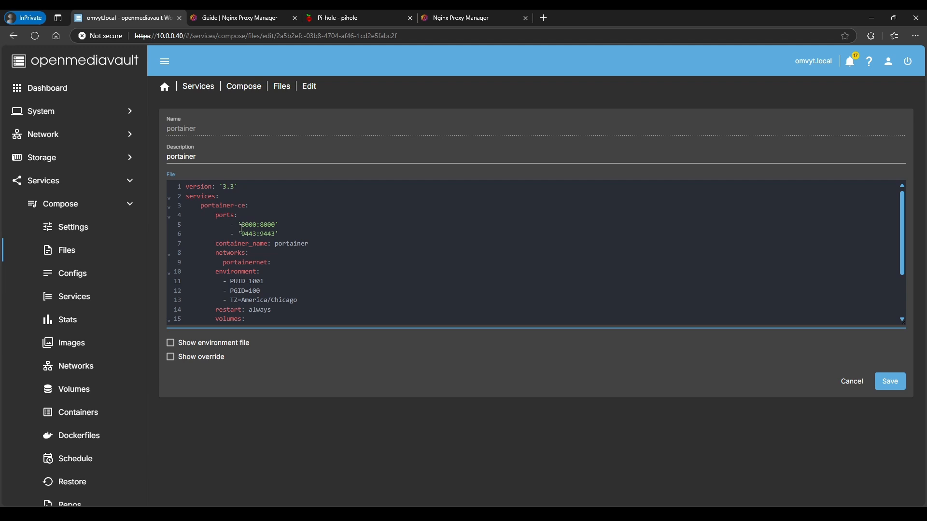
scroll(256, 241, "down", 3)
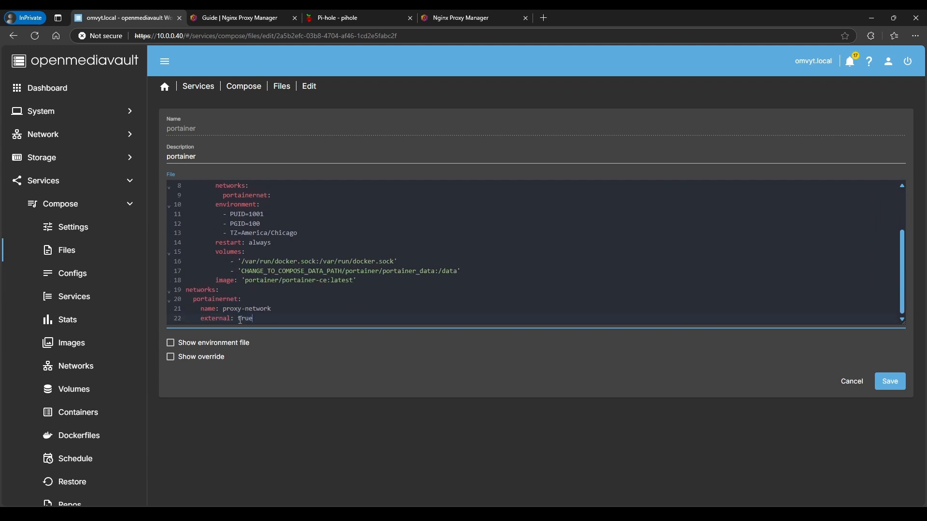
left_click_drag(221, 308, 274, 307)
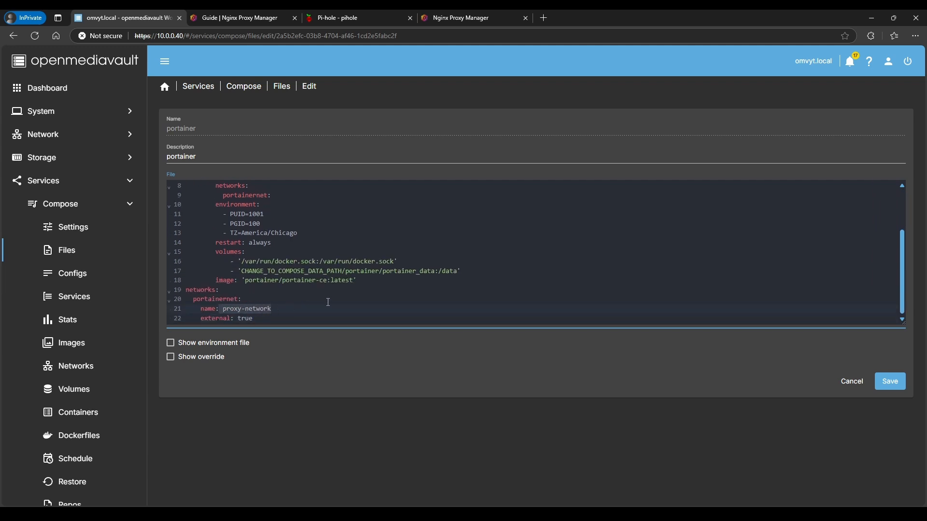
Save the portainer compose file and bring the portainer stack back up
left_click(898, 383)
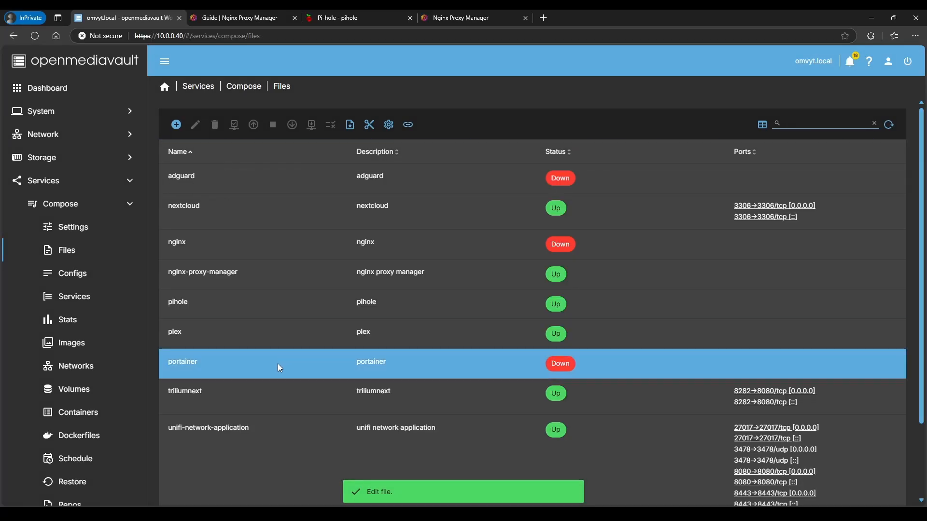
left_click(220, 362)
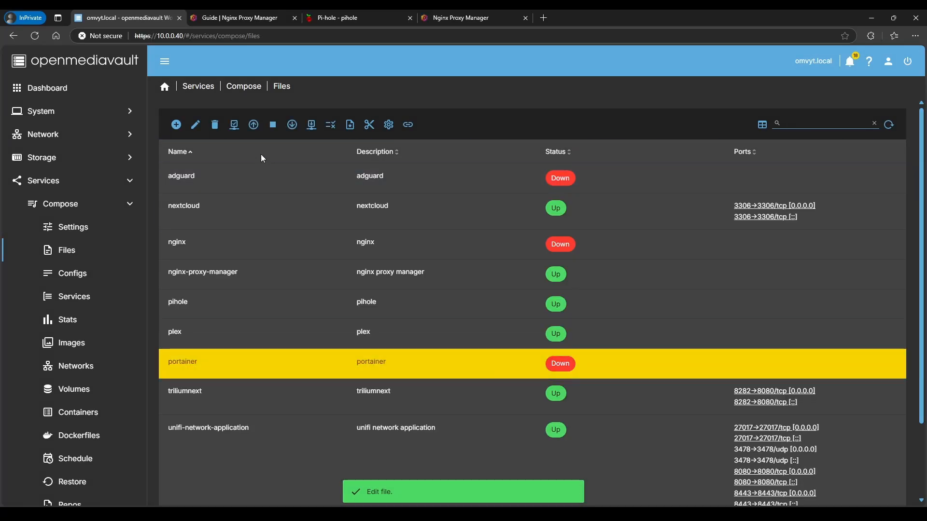
left_click(256, 132)
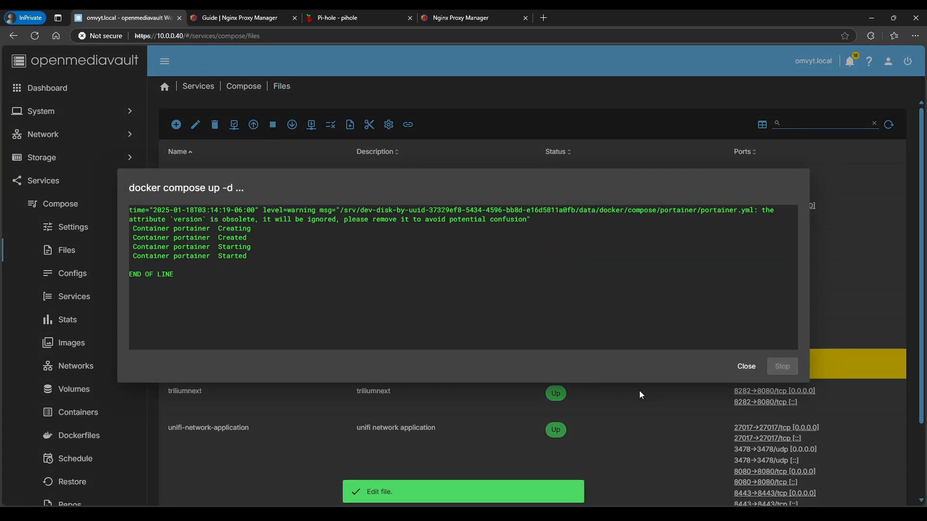
left_click(748, 367)
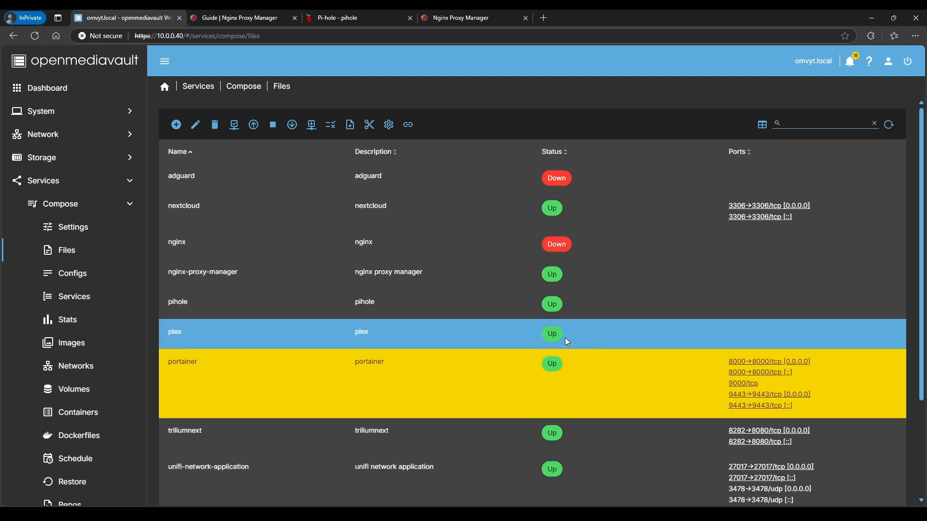
left_click(451, 20)
Start a new proxy host with the domain name portainer.ytdemo.duckdns.org
left_click(294, 18)
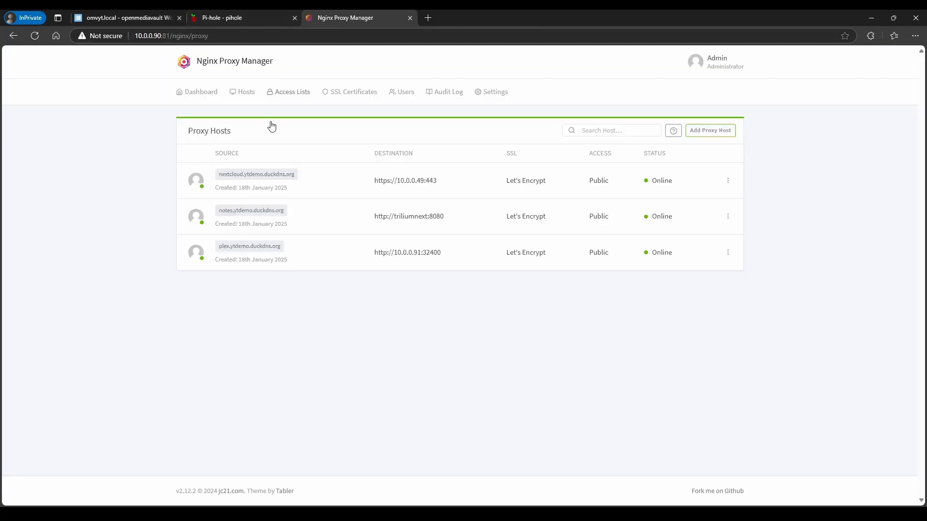
left_click(709, 130)
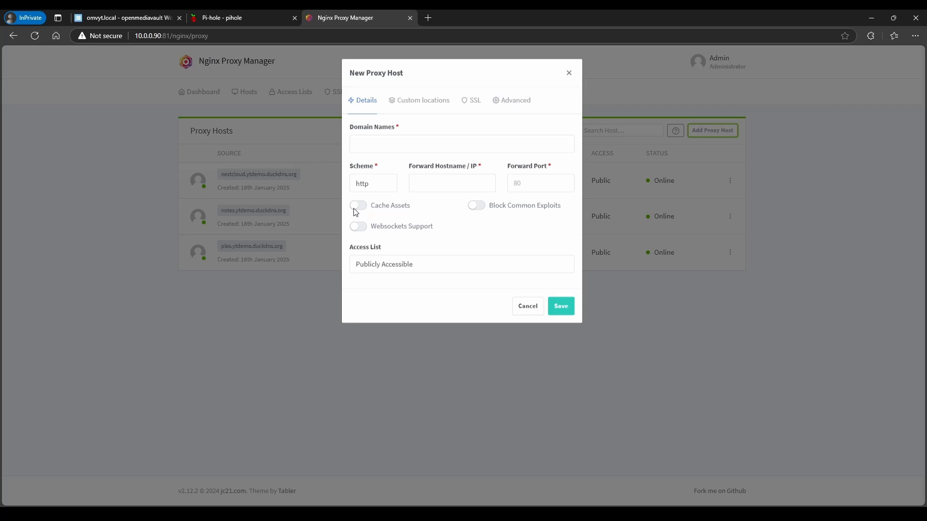
left_click(377, 147)
type("p")
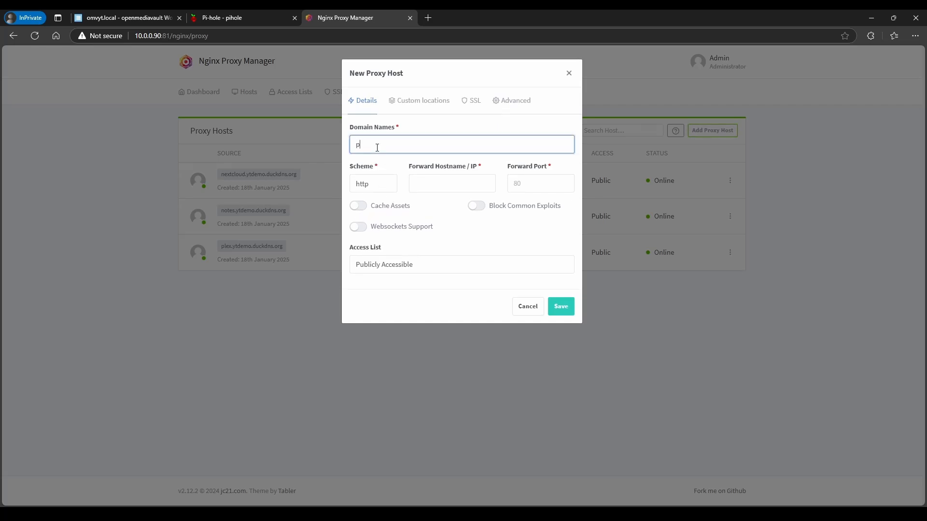
type("ortainer.")
type("ytdemo")
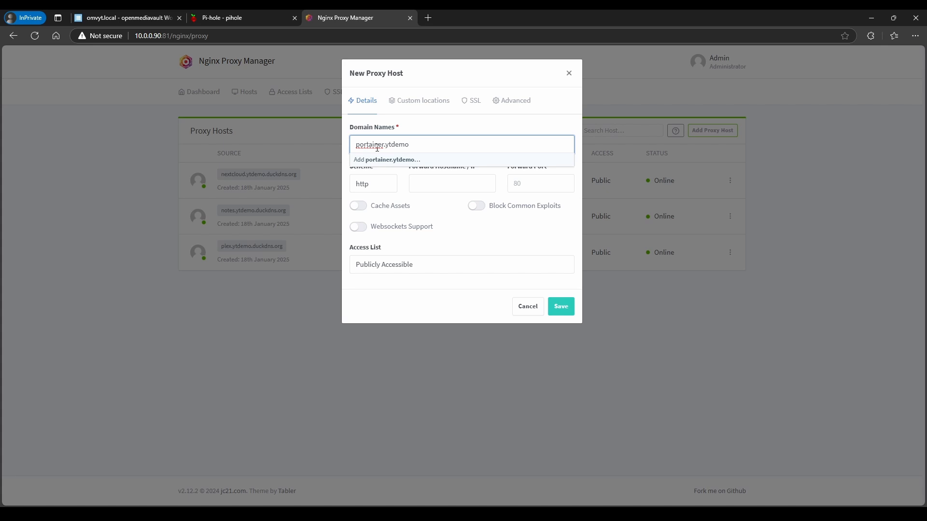
type(".duckdns.org")
key("Return")
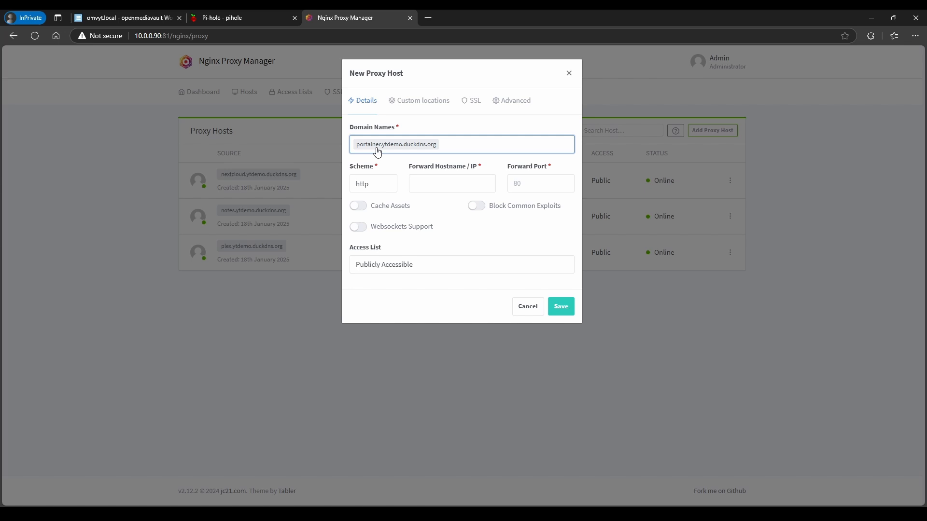
Forward it over https to hostname portainer on port 9443, checking portainer's compose file
left_click(382, 189)
left_click(372, 215)
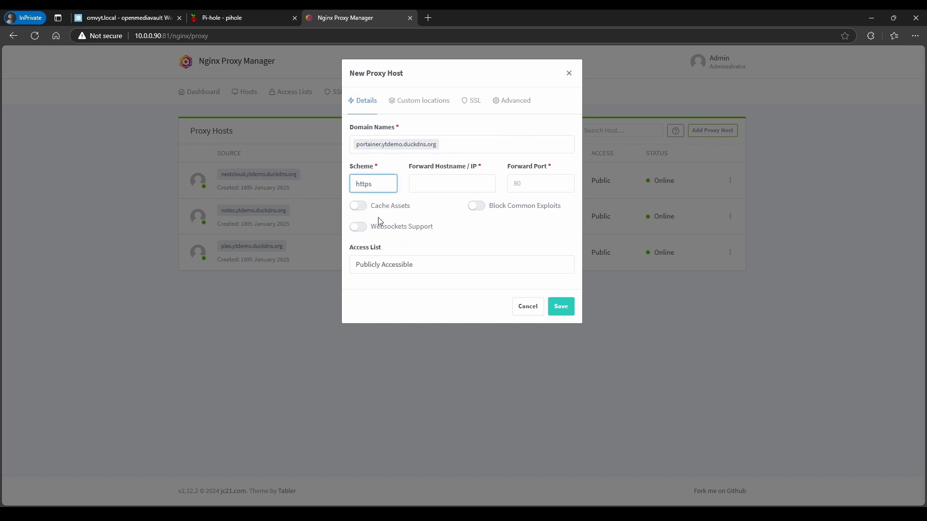
left_click(439, 188)
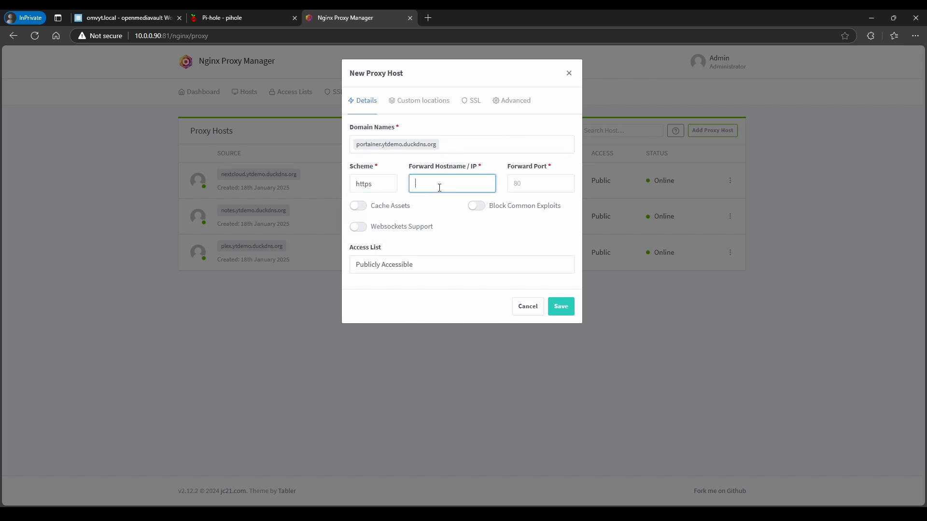
type("10.")
key("BackSpace")
key("BackSpace")
key("BackSpace")
type("portainer")
left_click(141, 19)
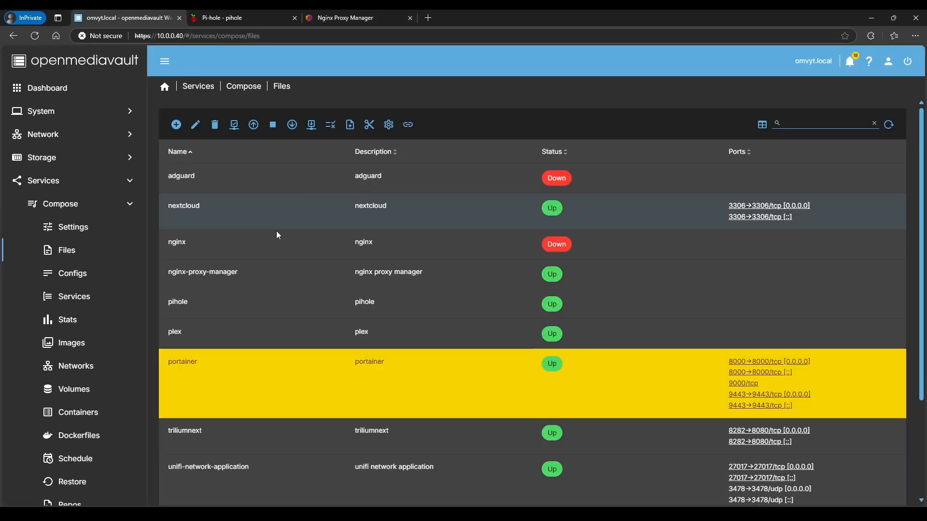
left_click(198, 124)
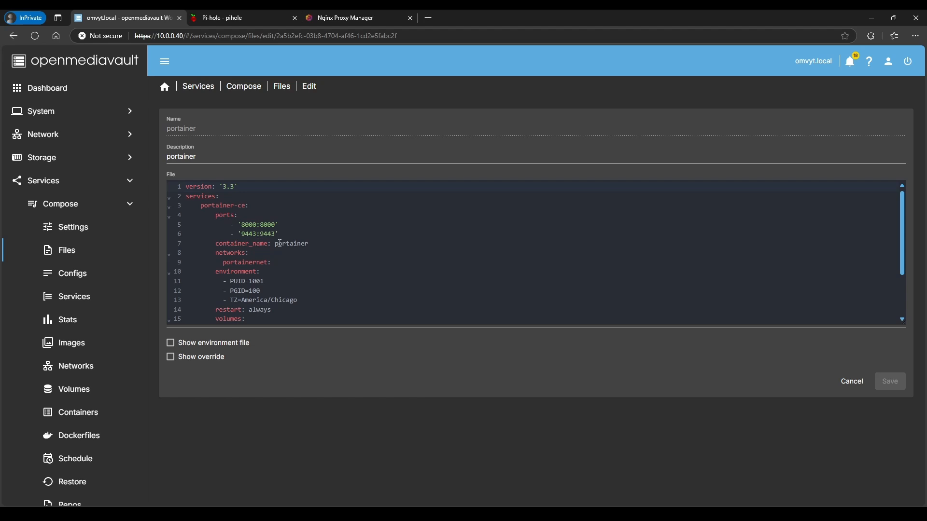
left_click(328, 250)
left_click(344, 19)
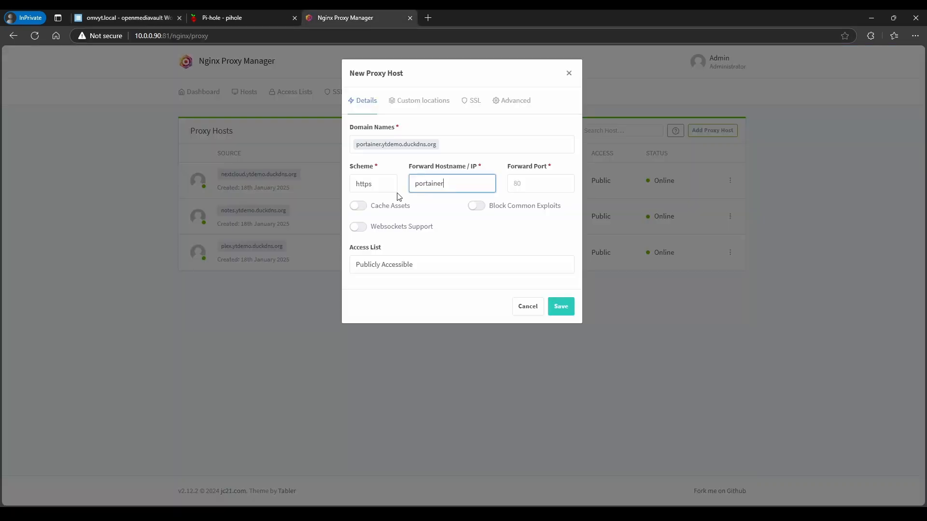
left_click(541, 190)
type("9443")
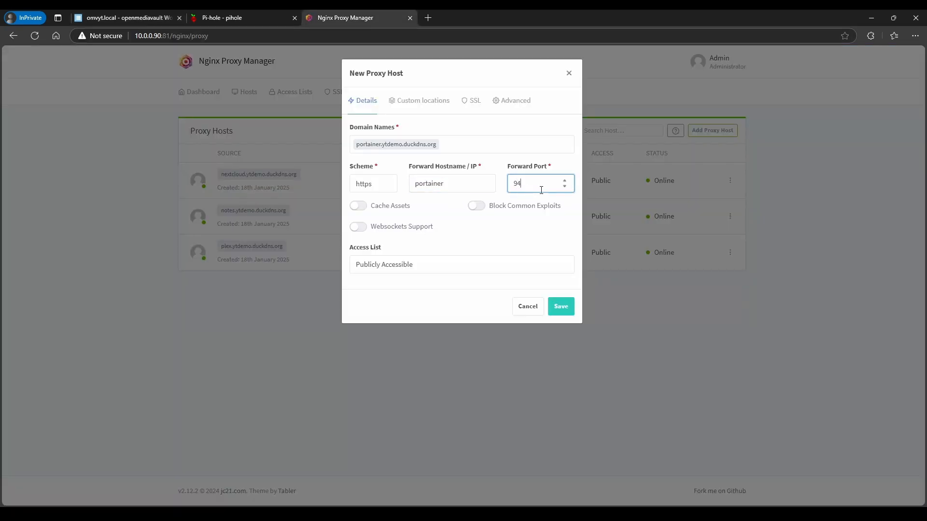
Enable Websockets and Block Common Exploits, apply the ytdemo.duckdns.org wildcard certificate with Force SSL, and save
left_click(361, 227)
left_click(479, 207)
left_click(471, 100)
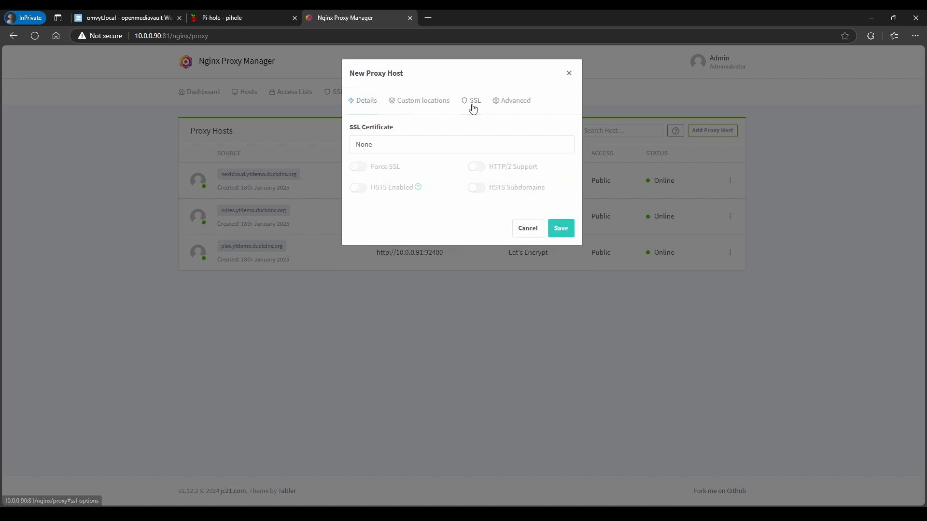
left_click(382, 144)
left_click(383, 204)
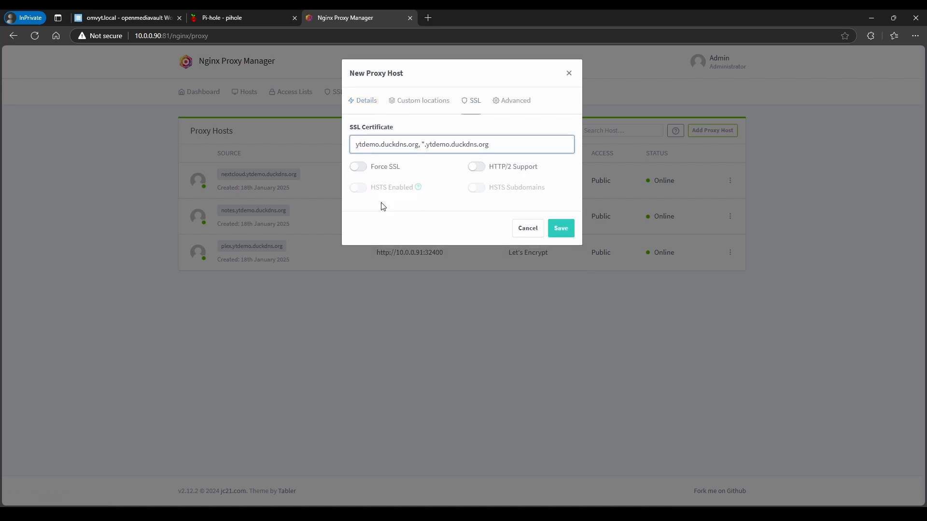
left_click(362, 167)
left_click(561, 228)
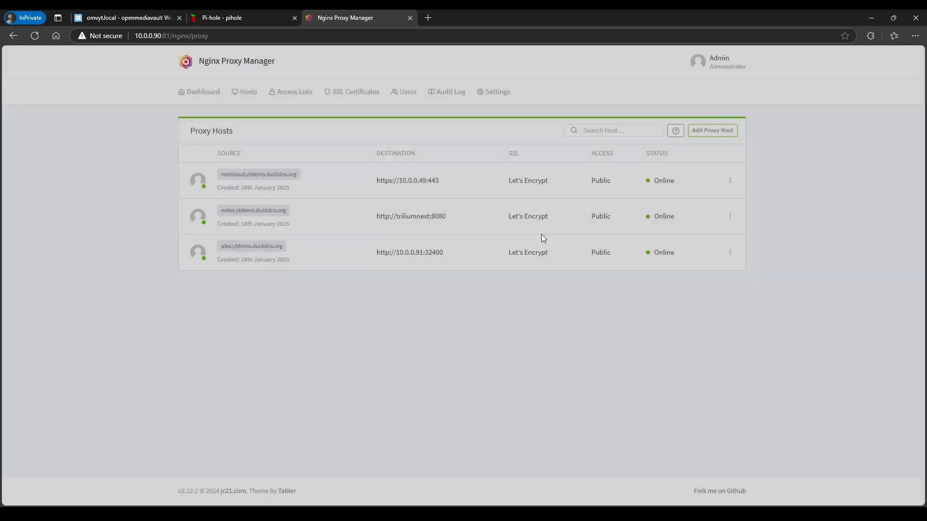
Open portainer.ytdemo.duckdns.org in a new tab and confirm the Portainer login page appears
left_click(251, 285)
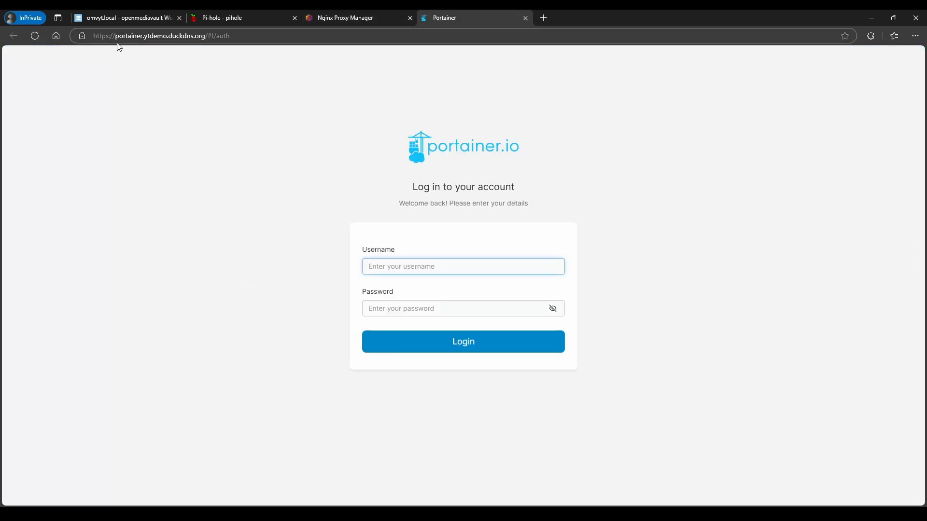
left_click_drag(115, 36, 231, 35)
left_click(221, 193)
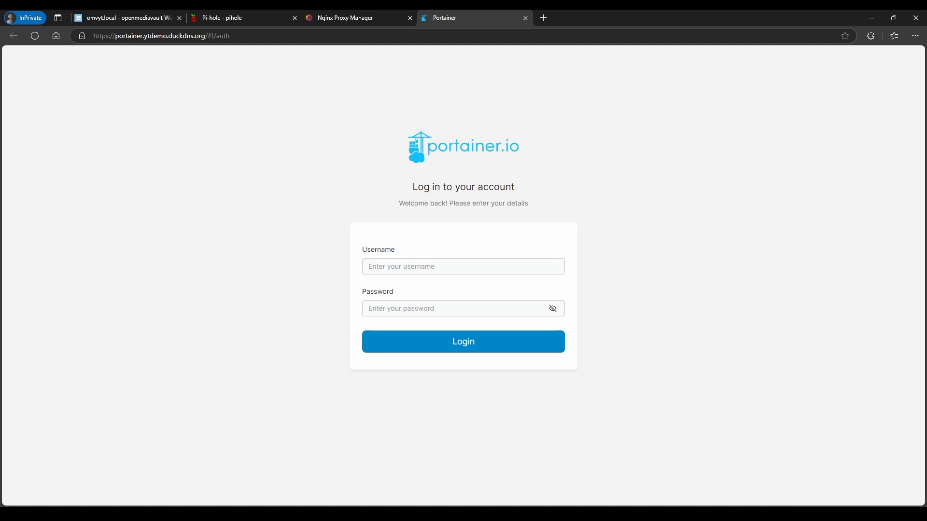
left_click(139, 19)
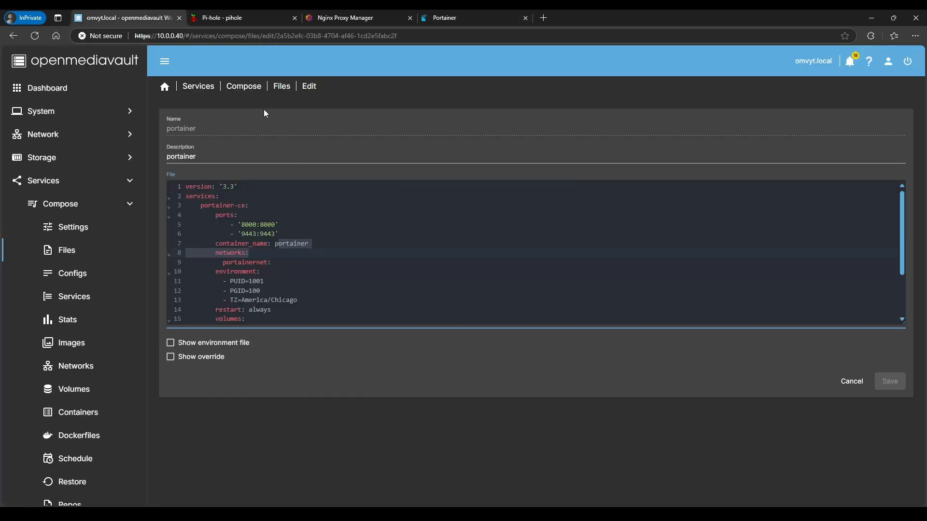
Open the unifi-network-application compose file and copy its container_name value
left_click(277, 82)
left_click(282, 86)
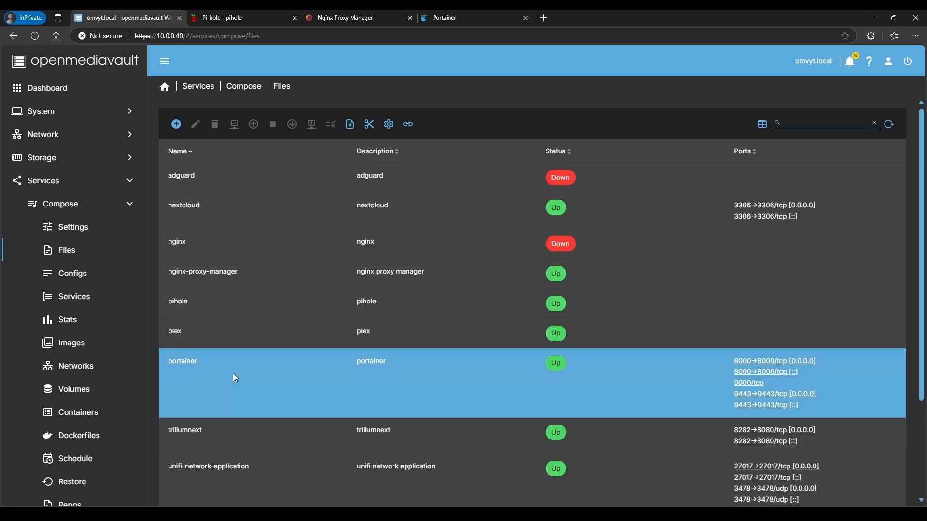
scroll(228, 386, "down", 3)
left_click(226, 425)
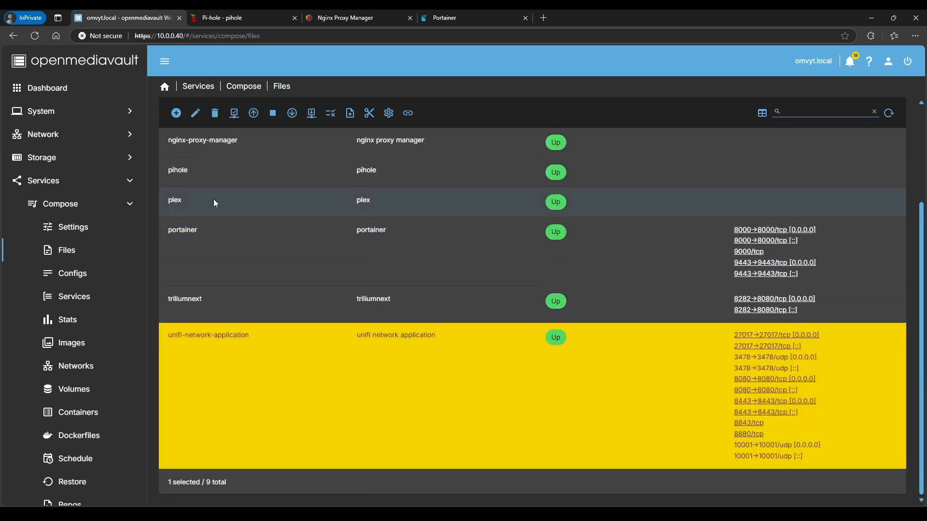
left_click(196, 113)
scroll(261, 311, "down", 6)
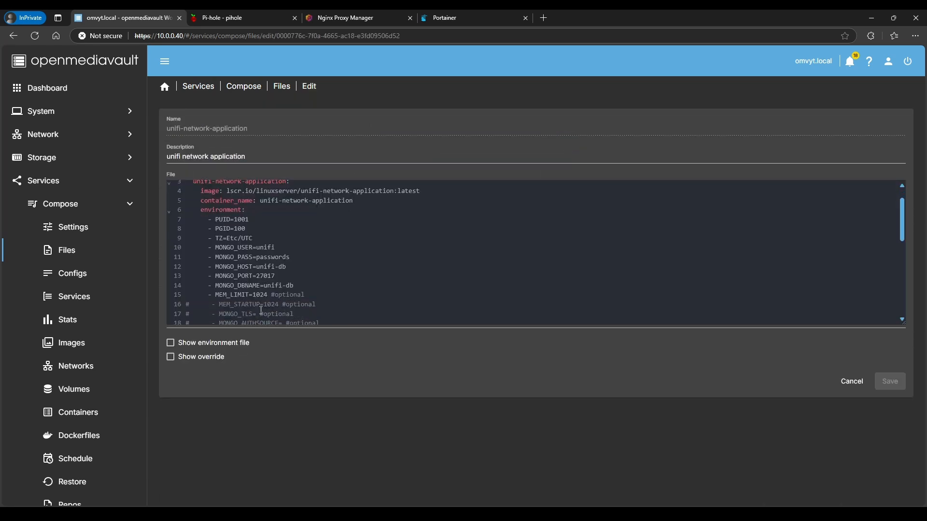
scroll(260, 310, "up", 6)
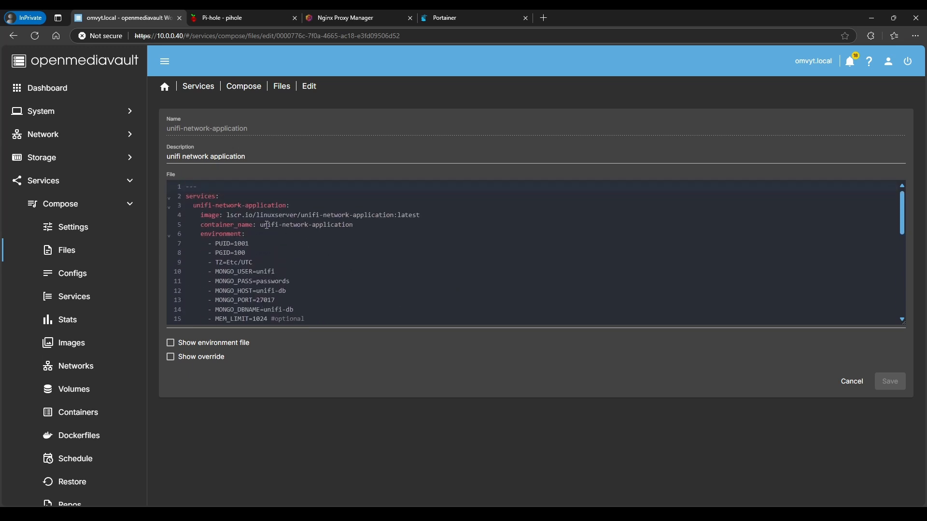
left_click_drag(260, 225, 353, 227)
right_click(353, 227)
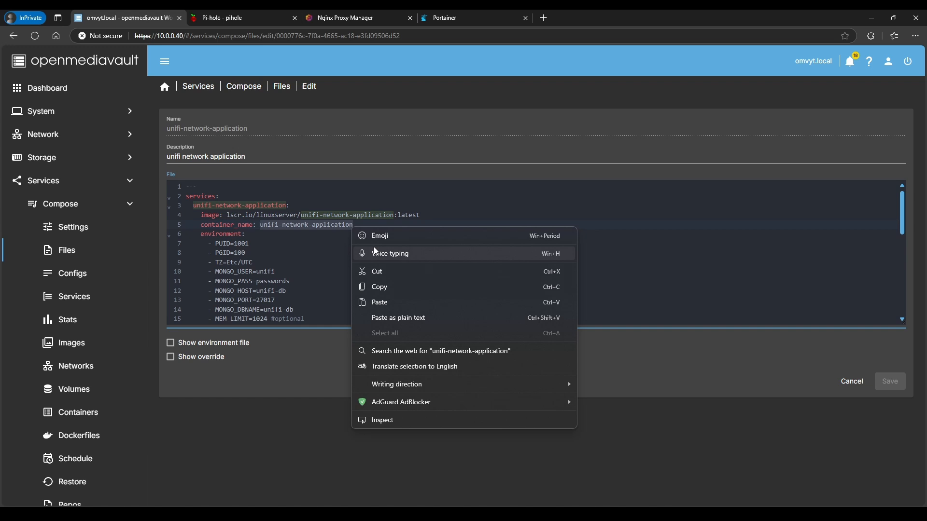
left_click(375, 285)
left_click(359, 225)
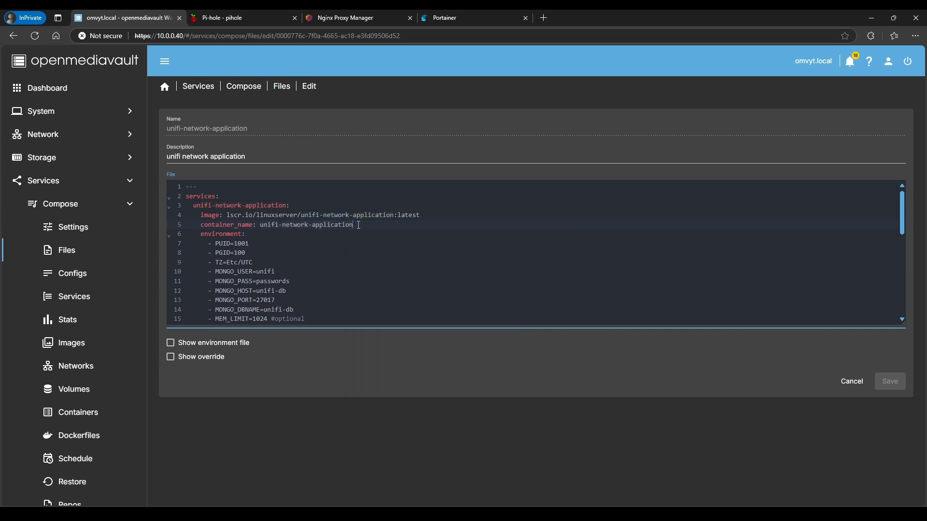
left_click(345, 18)
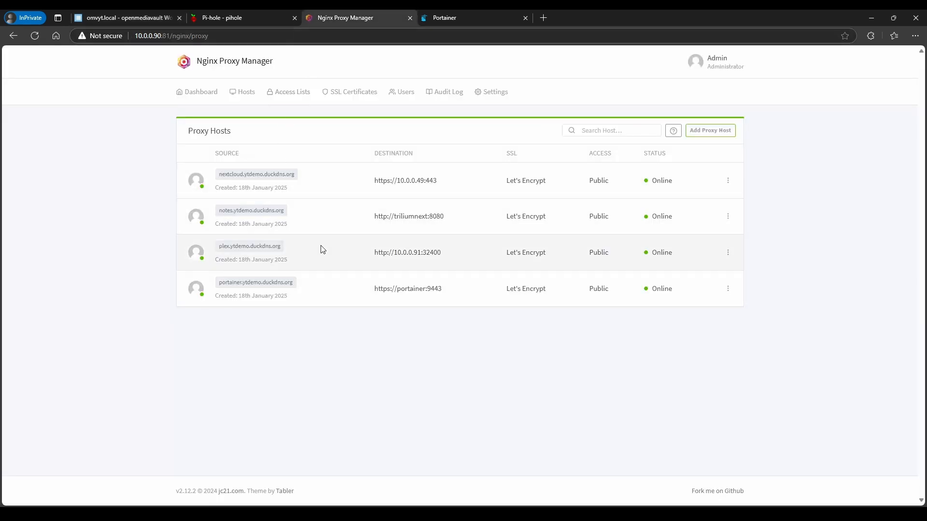
Start a new proxy host with the domain name unifi.ytdemo.duckdns.org
left_click(706, 131)
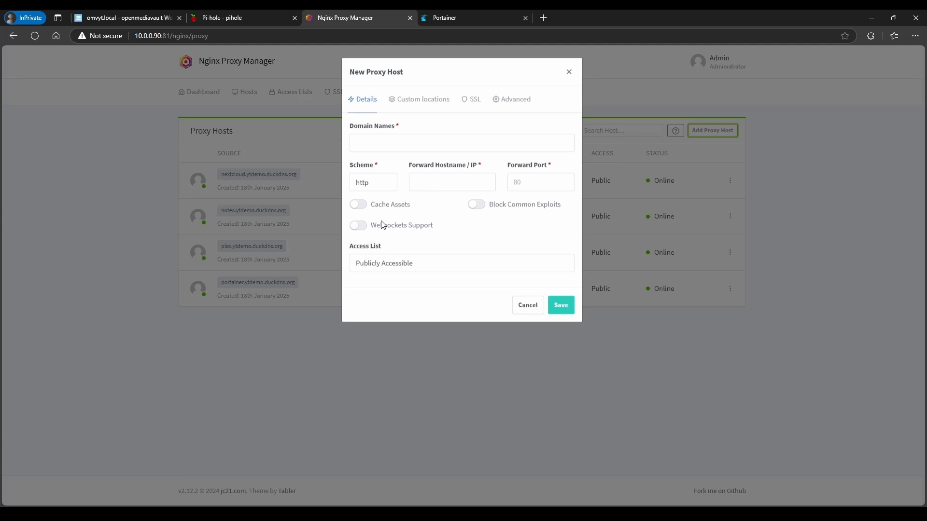
left_click(404, 145)
key("ctrl+v")
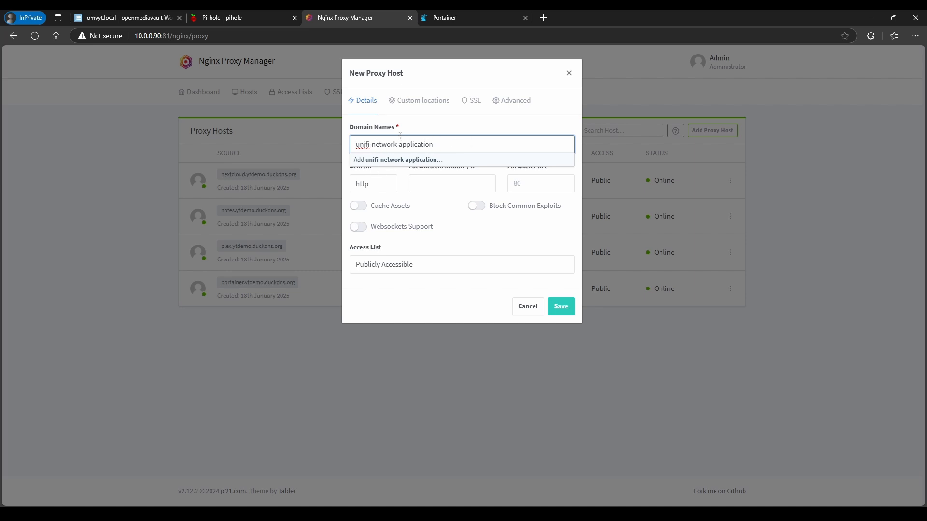
key("ctrl+a")
key("BackSpace")
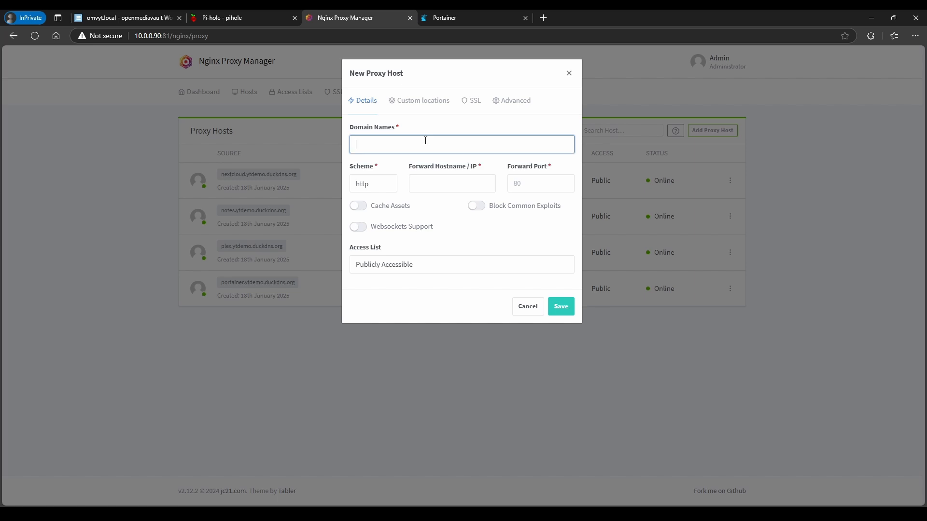
type("unifi.ytdemo")
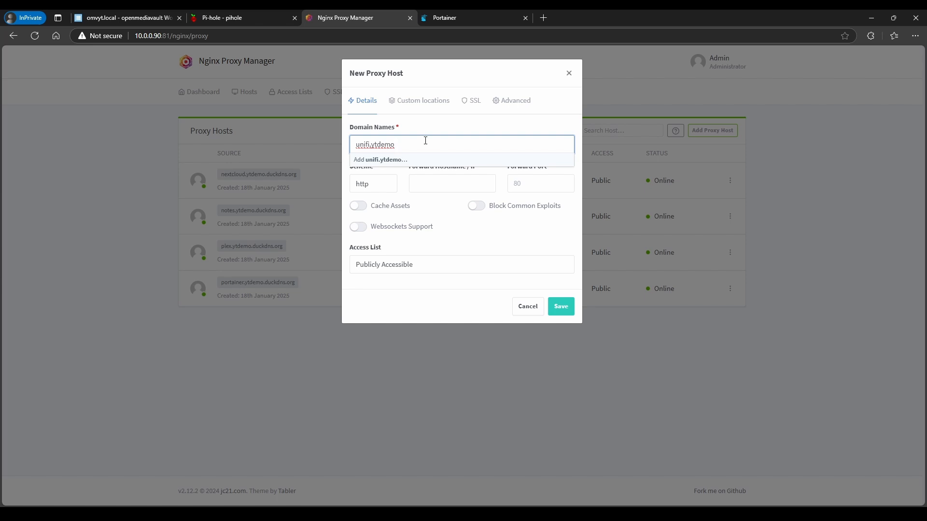
type(".duckdns.org")
left_click(445, 184)
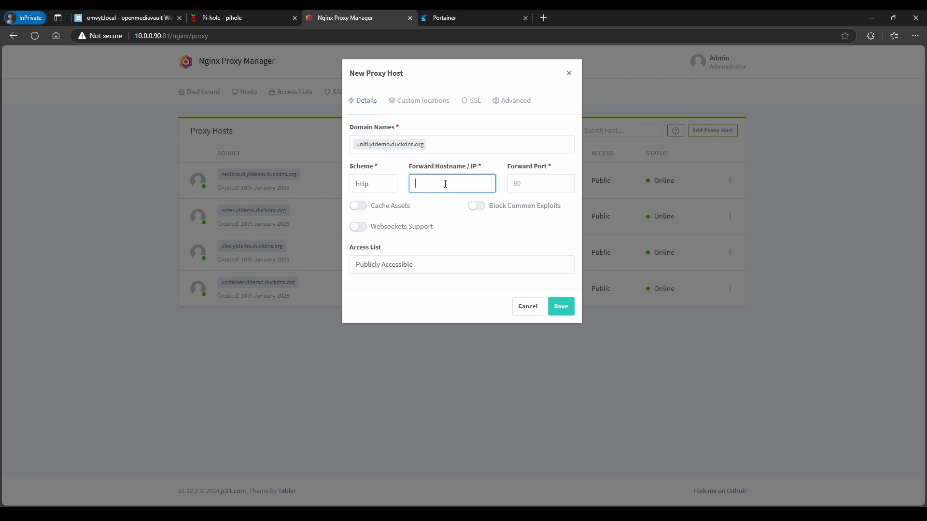
Forward it over https to unifi-network-application on port 8443, checking the ports in openmediavault
key("ctrl+v")
left_click(531, 185)
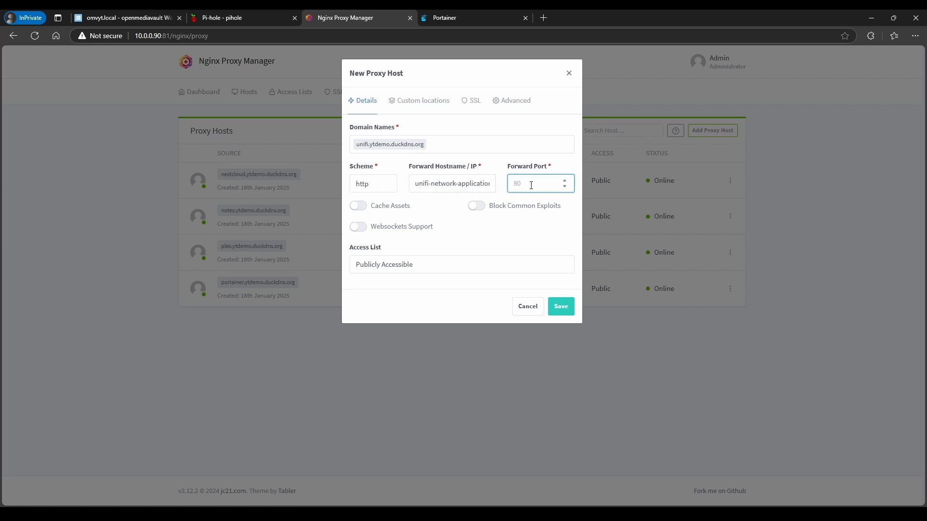
left_click(124, 17)
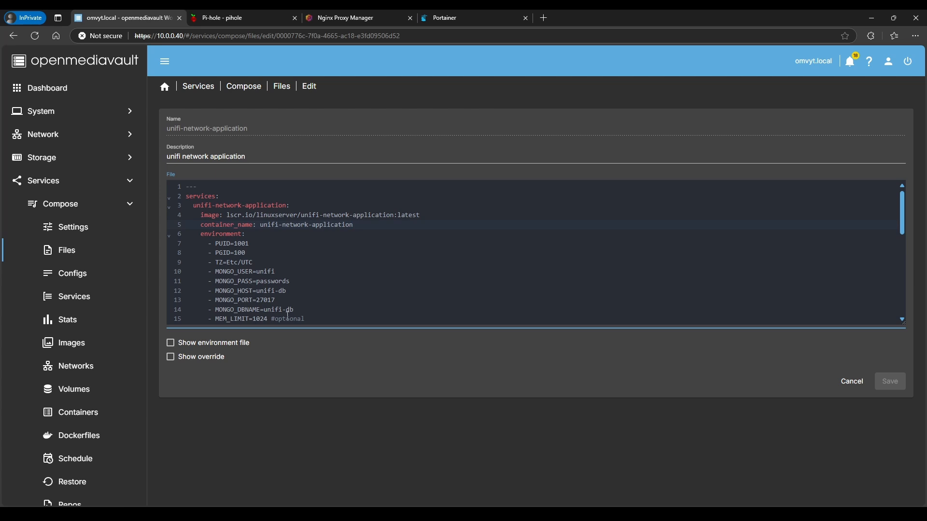
scroll(294, 313, "down", 2)
scroll(303, 313, "down", 1)
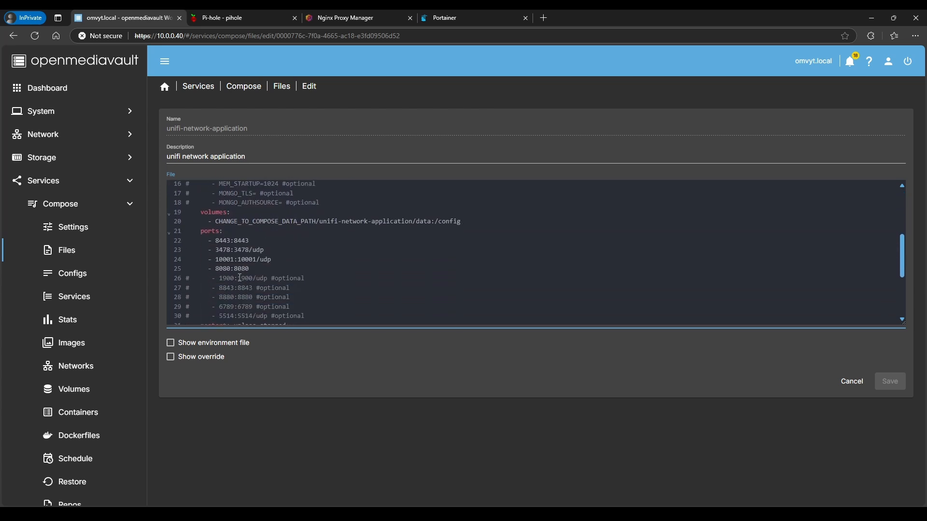
left_click(360, 18)
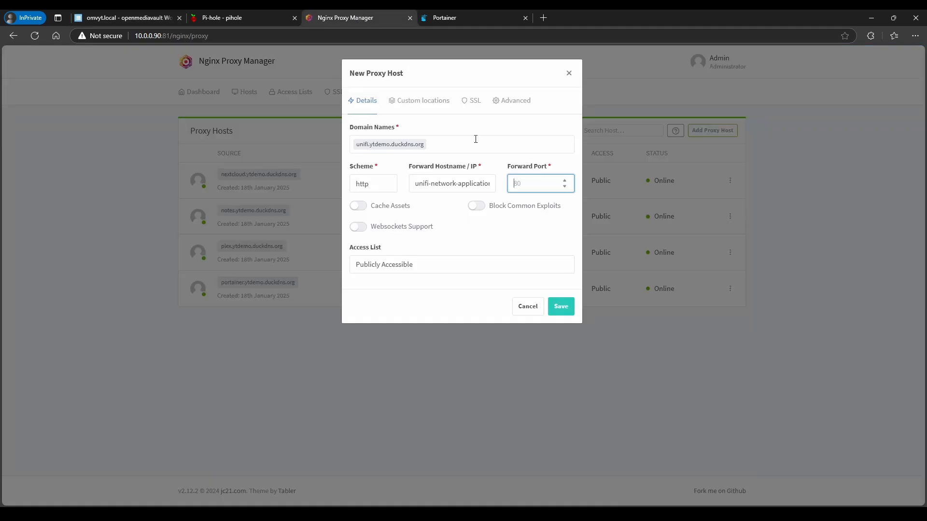
type("8443")
left_click(379, 189)
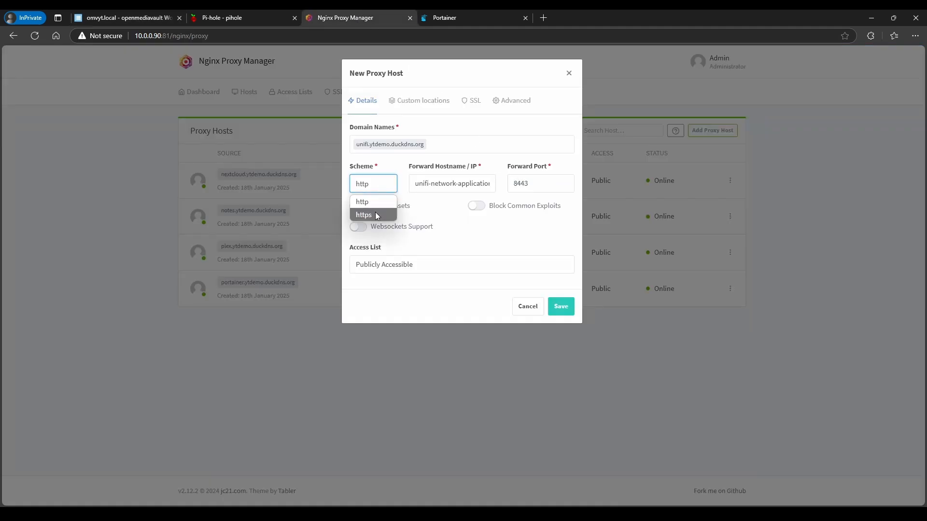
left_click(378, 213)
Enable Websockets and Block Common Exploits, apply the wildcard certificate with Force SSL, and save
left_click(363, 225)
left_click(476, 206)
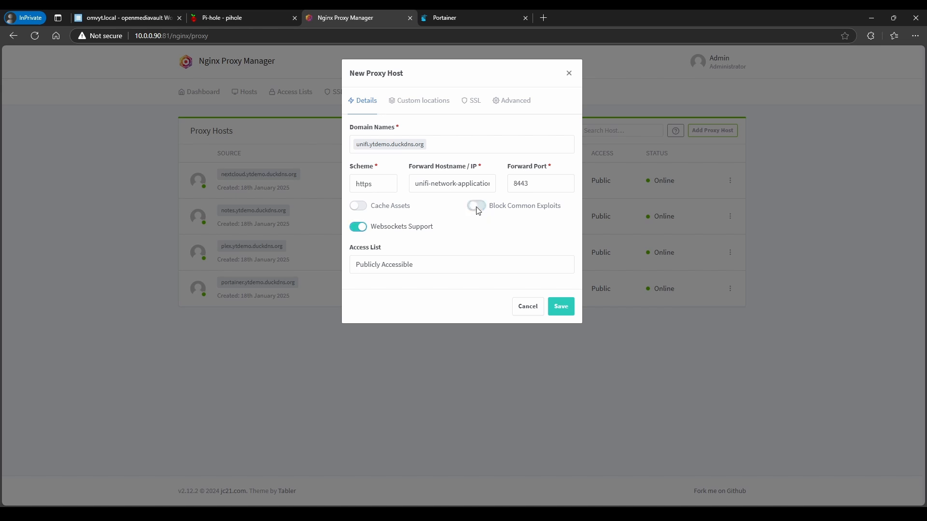
left_click(471, 101)
left_click(401, 145)
left_click(377, 204)
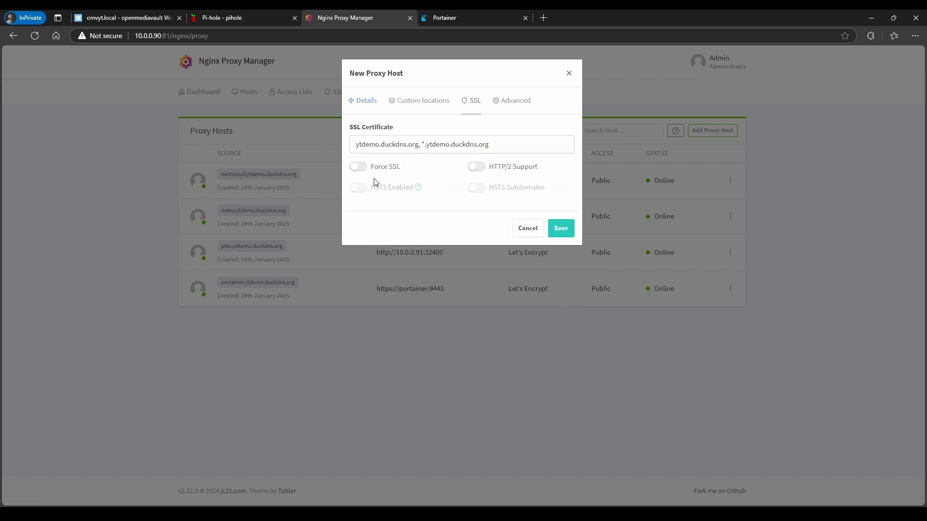
left_click(365, 167)
left_click(561, 228)
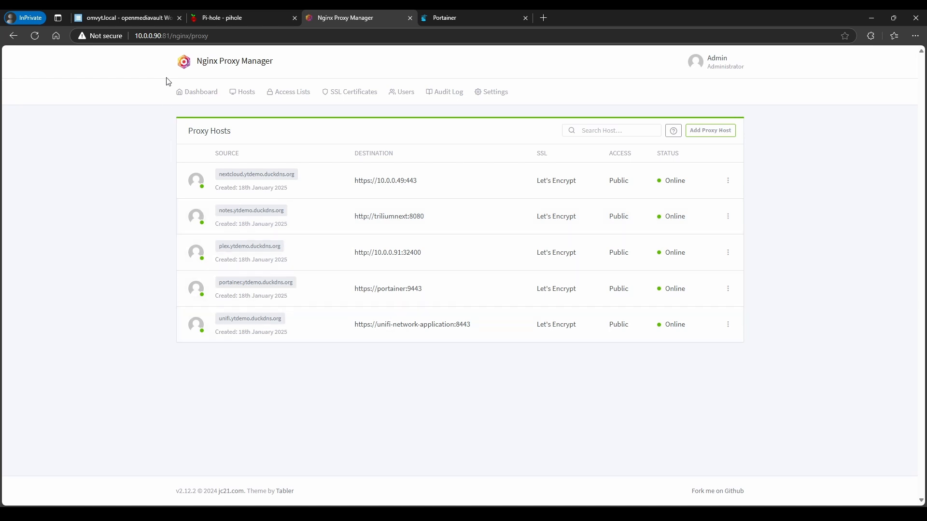
Add a networks: entry with unifinet: below the unifi-network-application container name
left_click(123, 18)
scroll(229, 250, "down", 1)
scroll(314, 290, "up", 1)
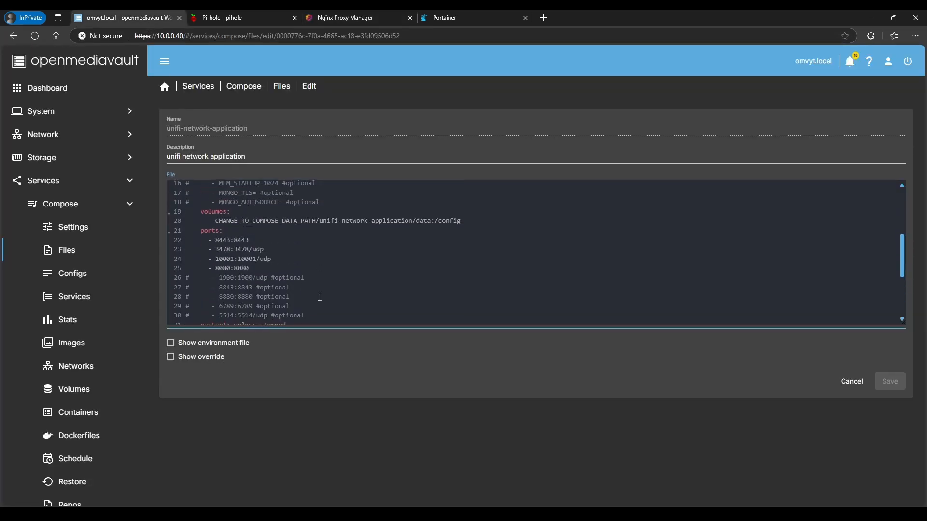
scroll(356, 276, "up", 2)
scroll(351, 278, "up", 2)
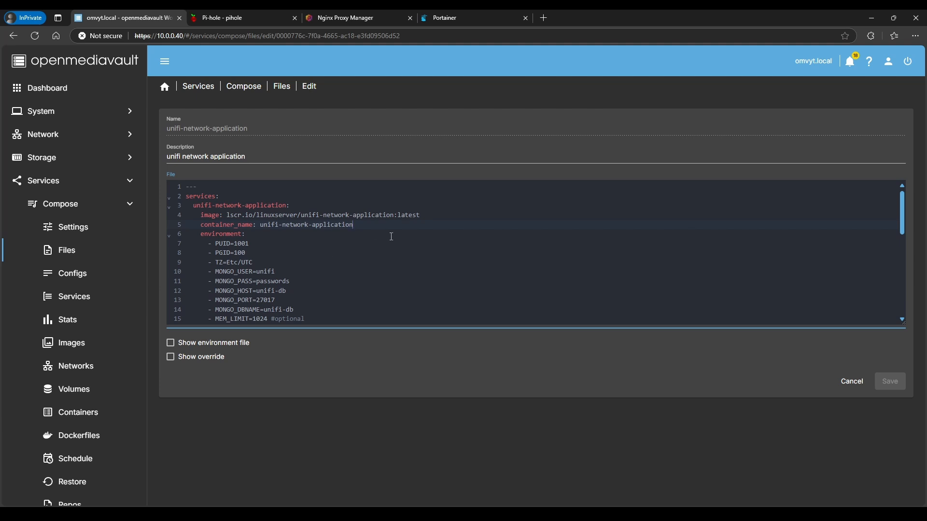
key("Return")
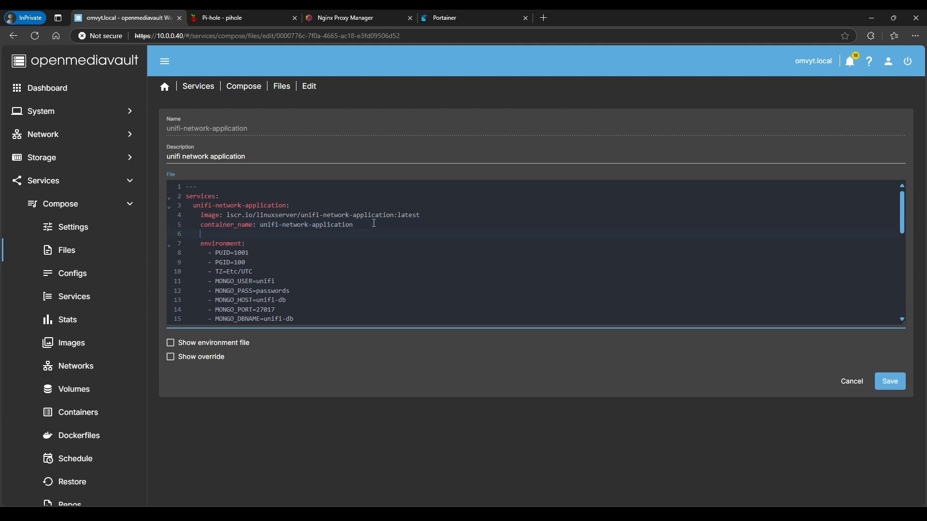
type("networks:")
key("Return")
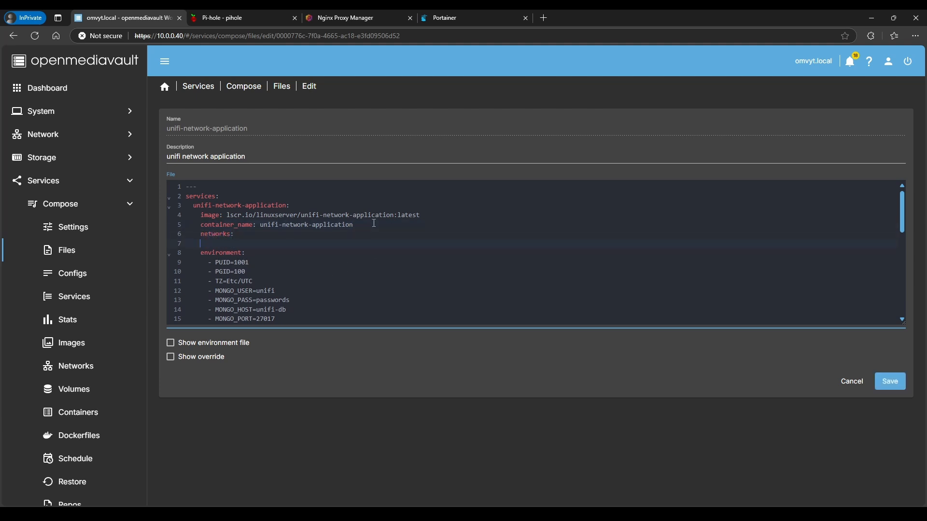
type("unifinet:")
Add unifibackend: as a second network beneath unifinet
scroll(374, 223, "down", 10)
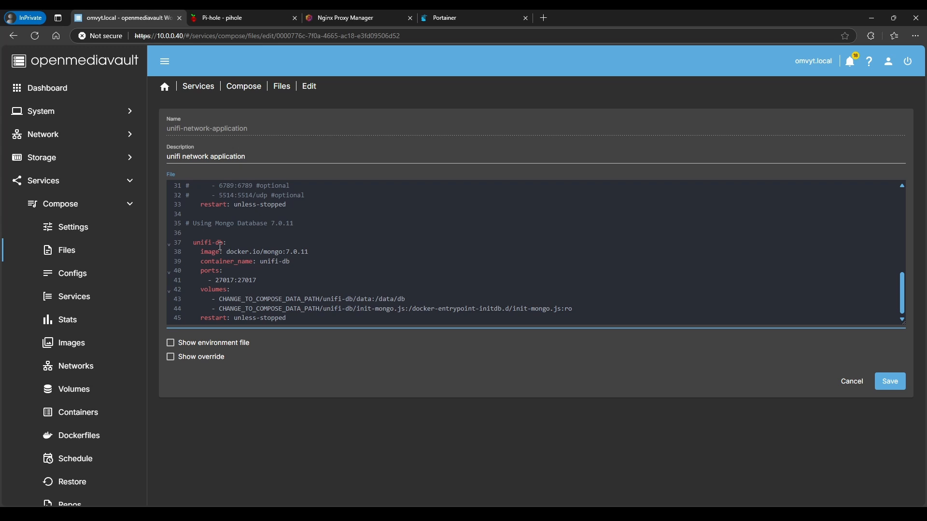
scroll(225, 273, "up", 5)
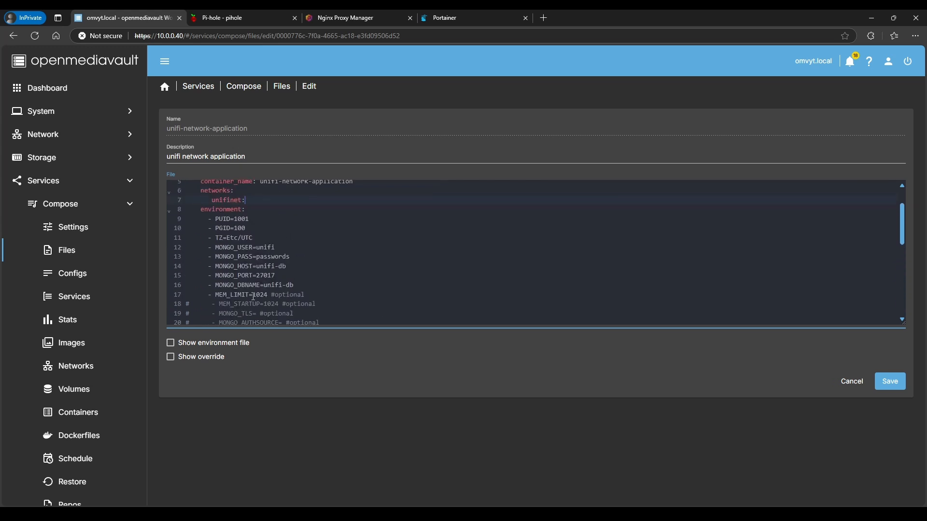
scroll(271, 270, "up", 1)
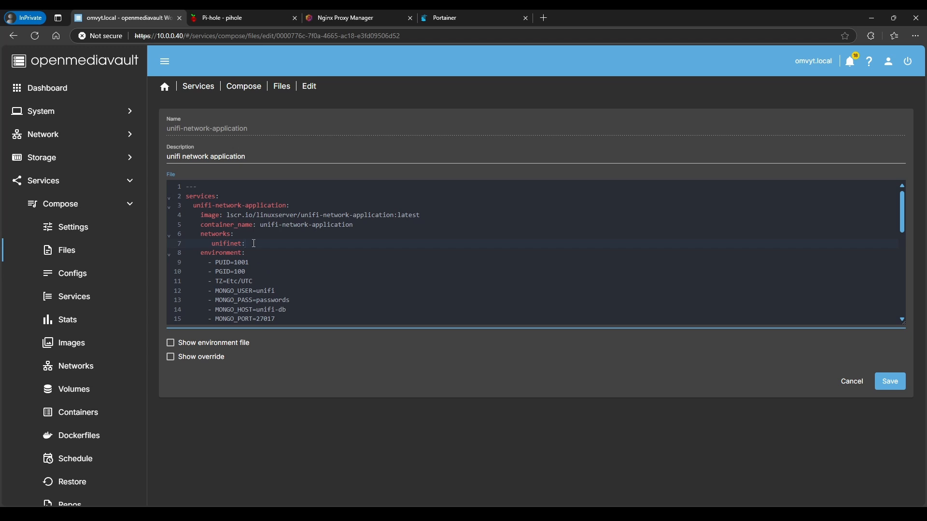
key("Return")
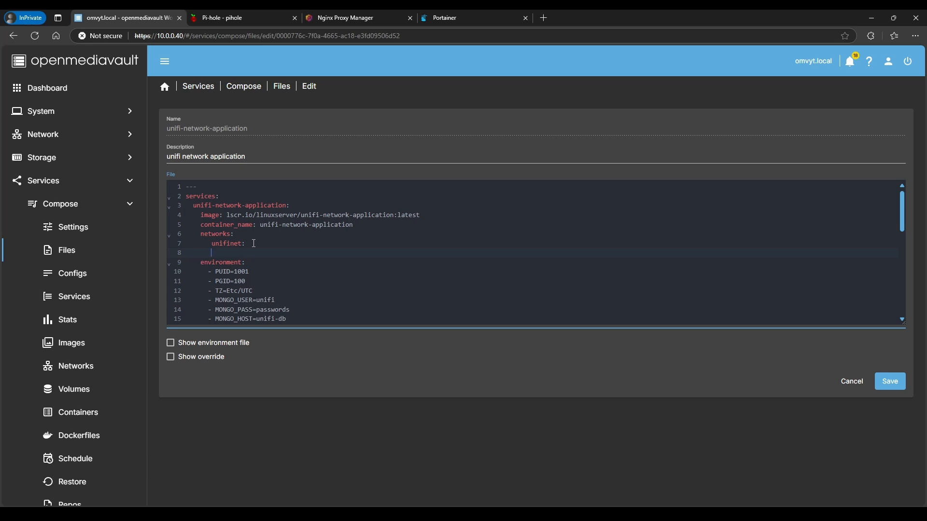
type("unifibackend:")
left_click_drag(213, 253, 261, 254)
scroll(267, 244, "down", 10)
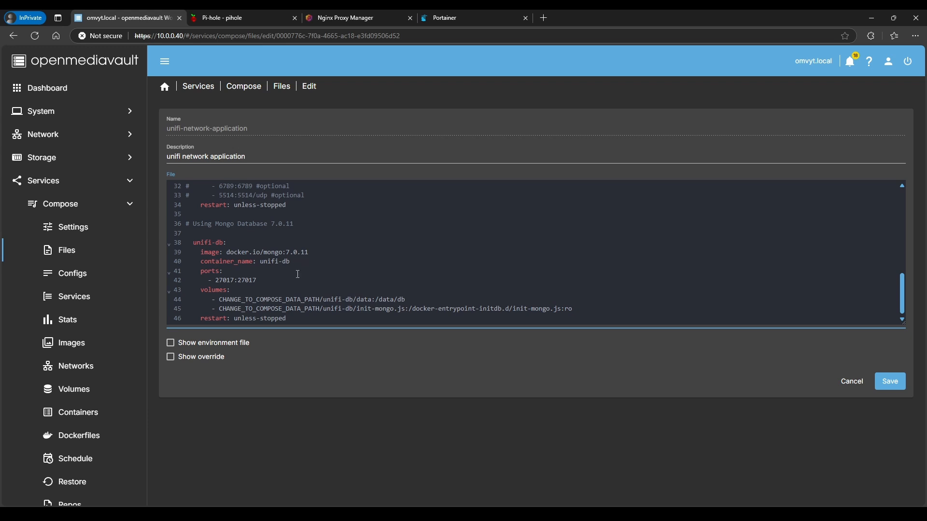
Add a networks entry with unifibackend under the unifi-db service
left_click(298, 264)
key("Return")
type("networks:")
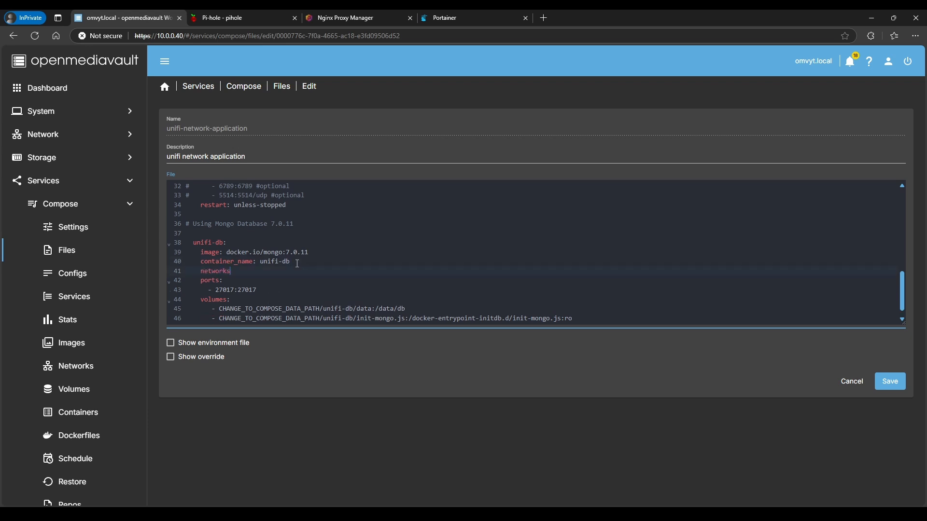
key("Return")
key("ctrl+v")
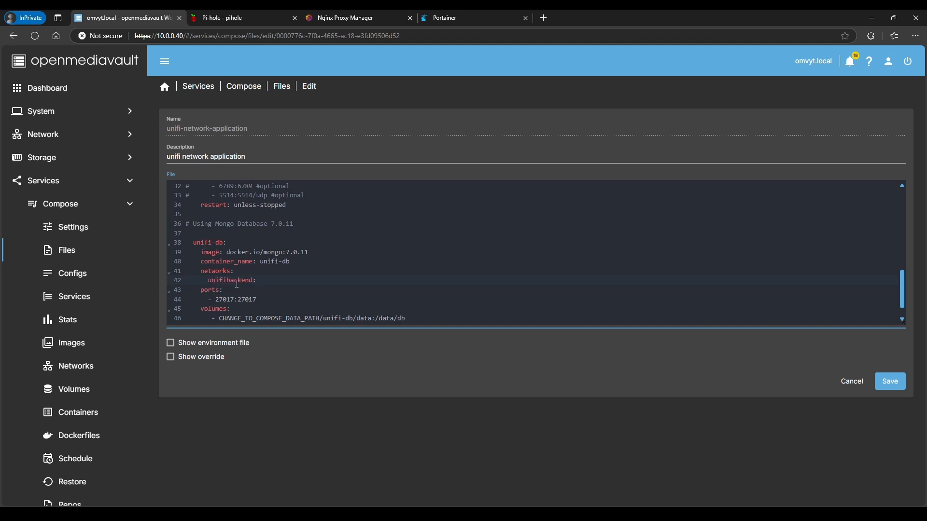
scroll(237, 284, "up", 10)
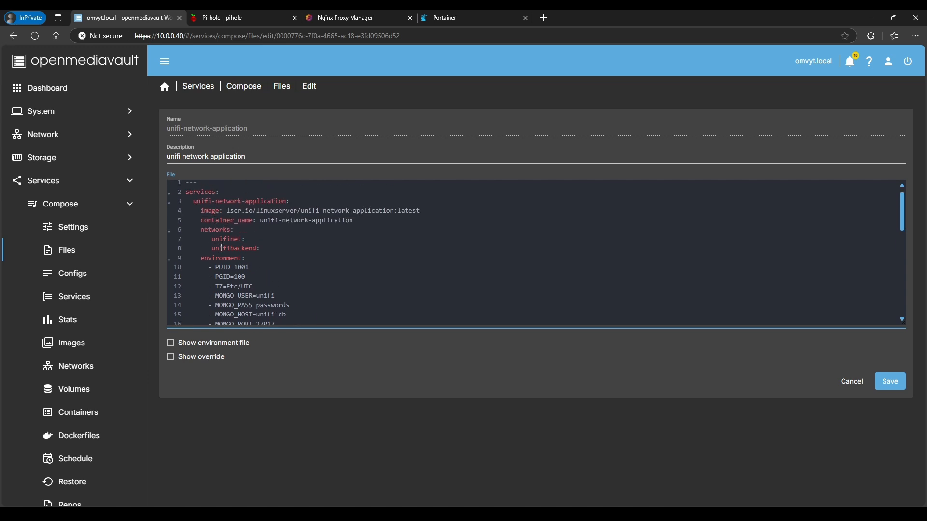
Select the unifinet network name on line 7 of the compose file
left_click_drag(213, 241, 242, 240)
left_click(233, 239)
left_click_drag(214, 241, 245, 240)
scroll(284, 320, "down", 7)
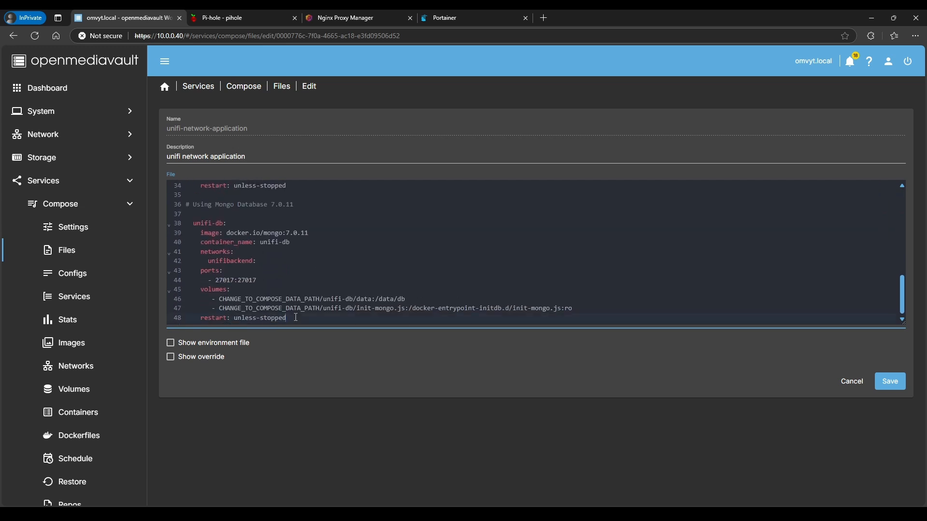
Append a top-level networks block defining unifinet as external proxy-network, then save
left_click(296, 317)
key("Return")
type("networks:")
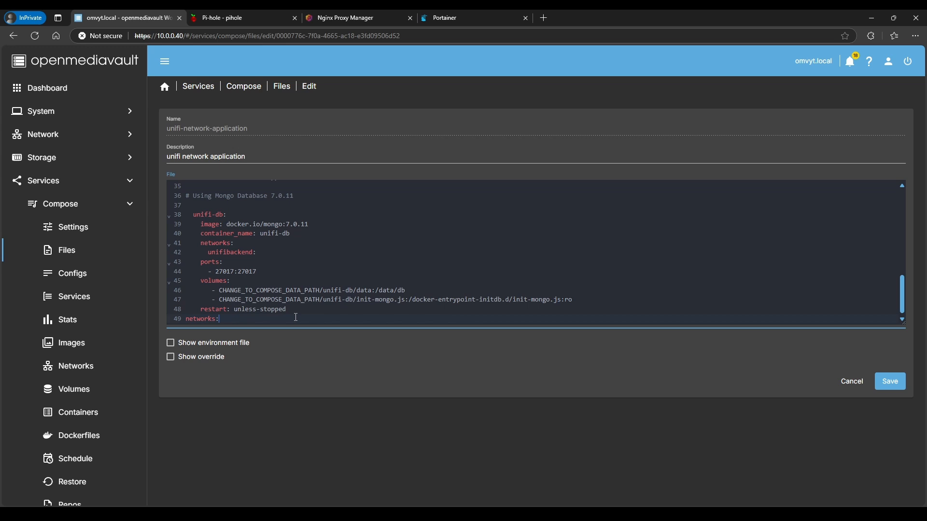
key("Return")
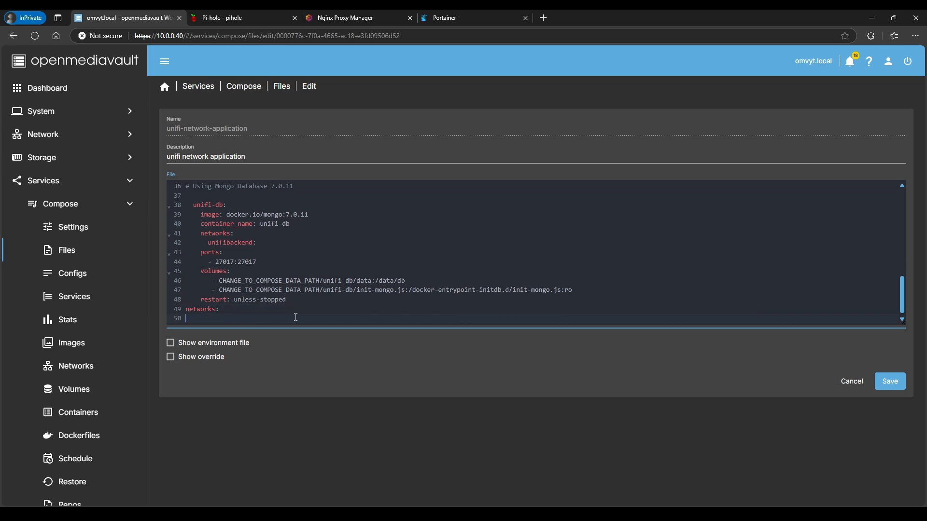
type("unifinet:")
key("Return")
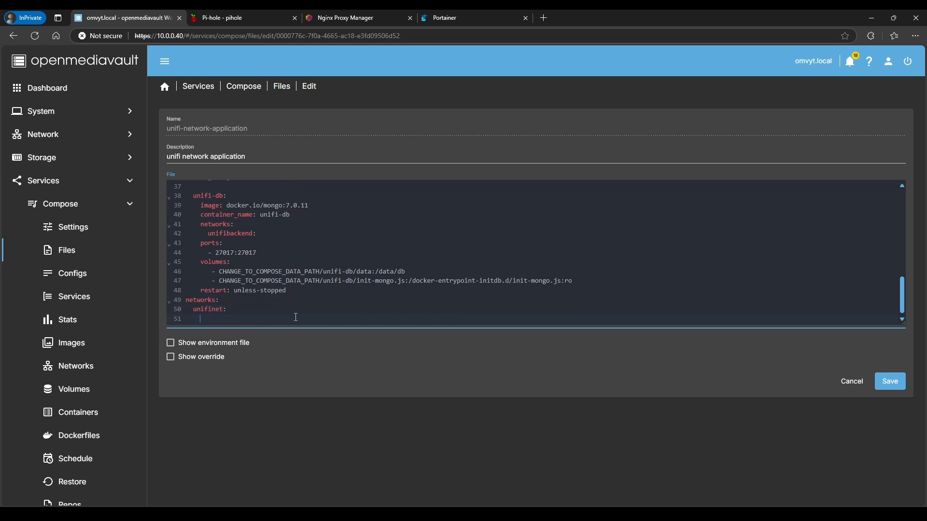
type(": proxy-network")
key("Return")
type("exte")
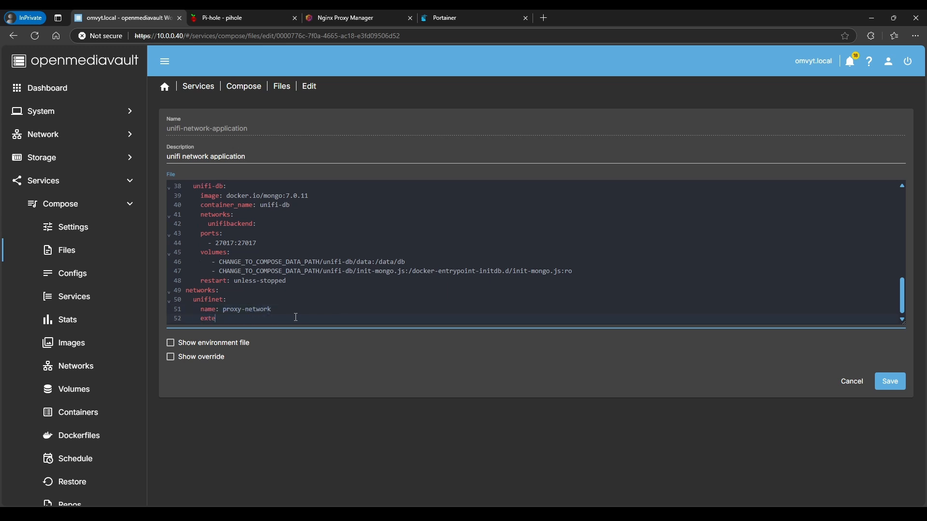
type("rnal: true")
left_click(890, 382)
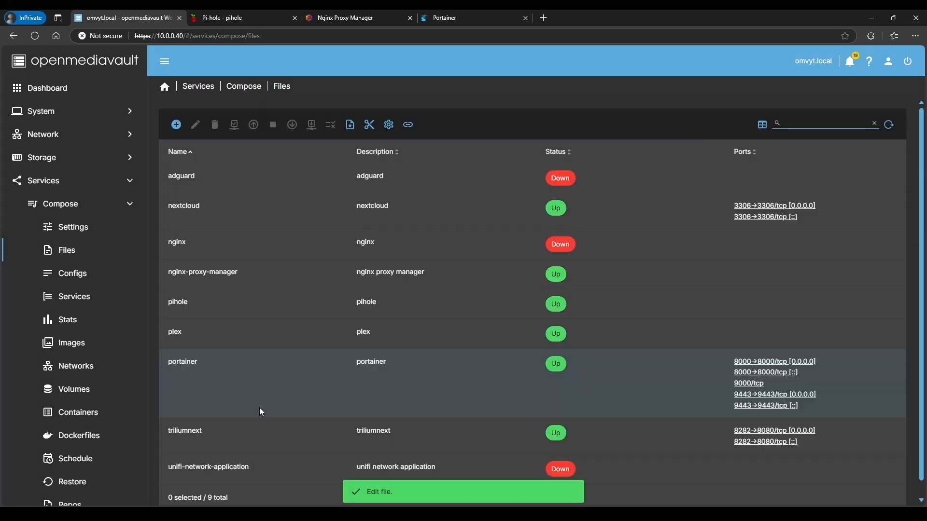
Take the unifi-network-application stack down, running compose down twice
scroll(188, 478, "down", 1)
left_click(216, 451)
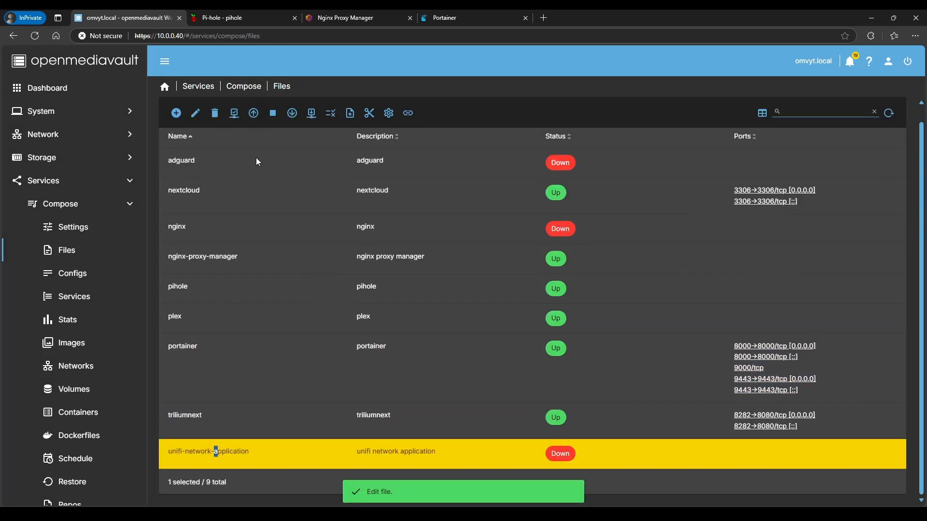
left_click(292, 113)
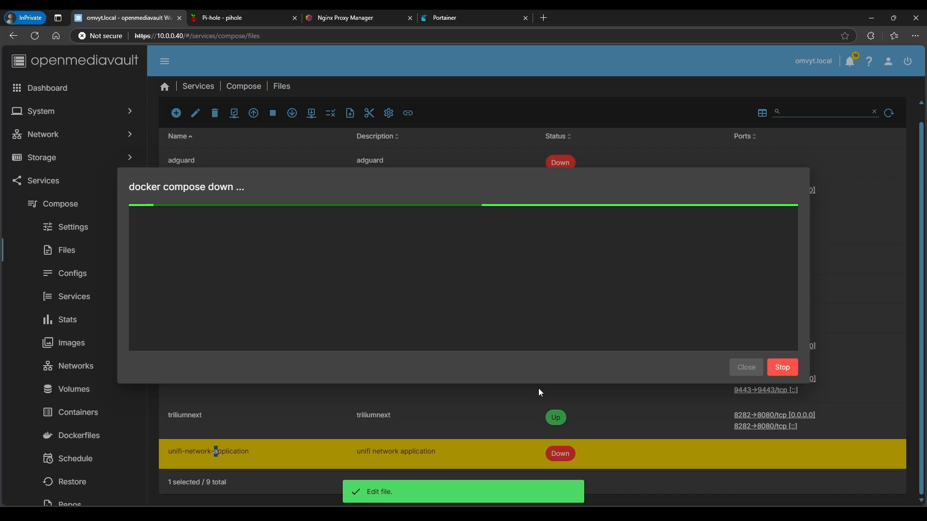
left_click(739, 370)
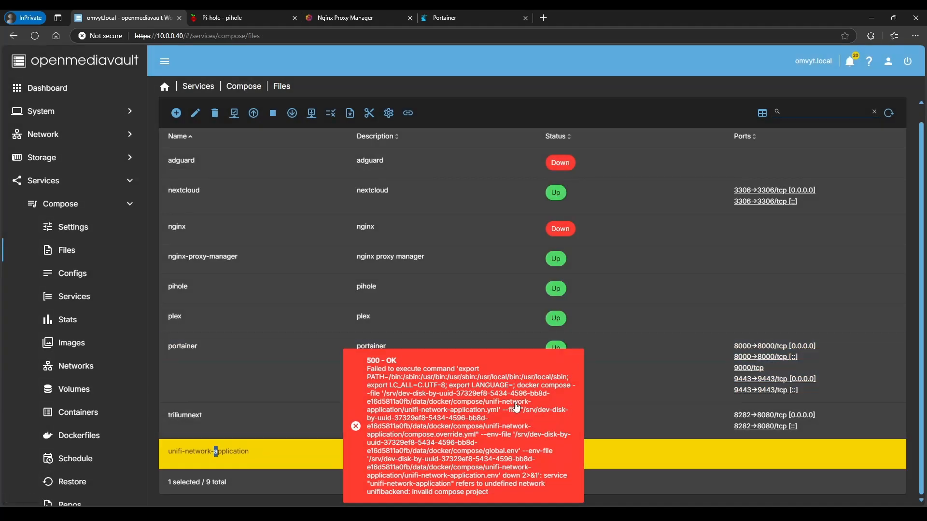
left_click(292, 113)
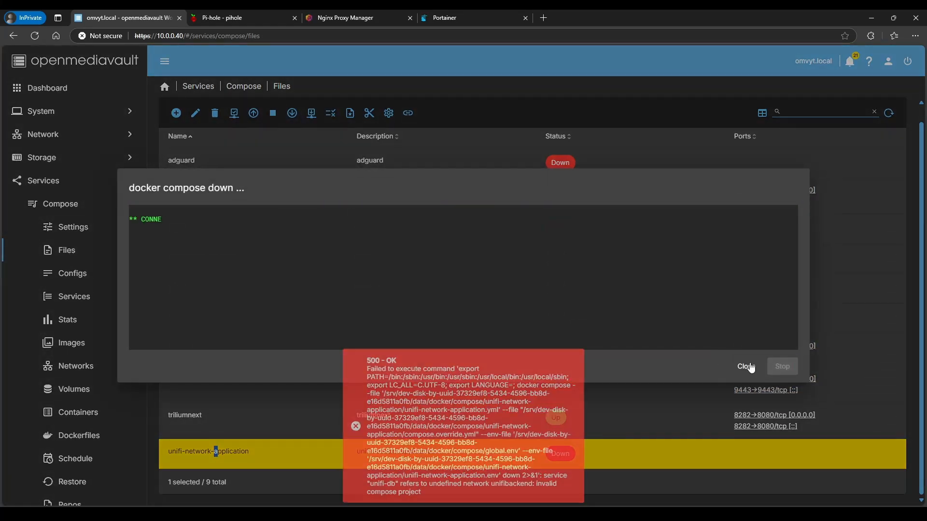
left_click(741, 367)
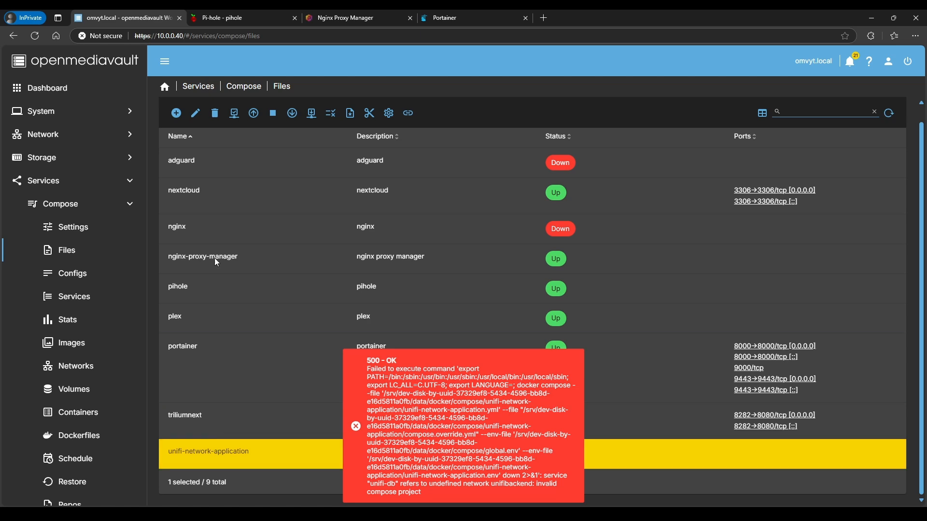
Check the compose file, which fails on undefined unifibackend, then reopen it for editing
left_click(234, 113)
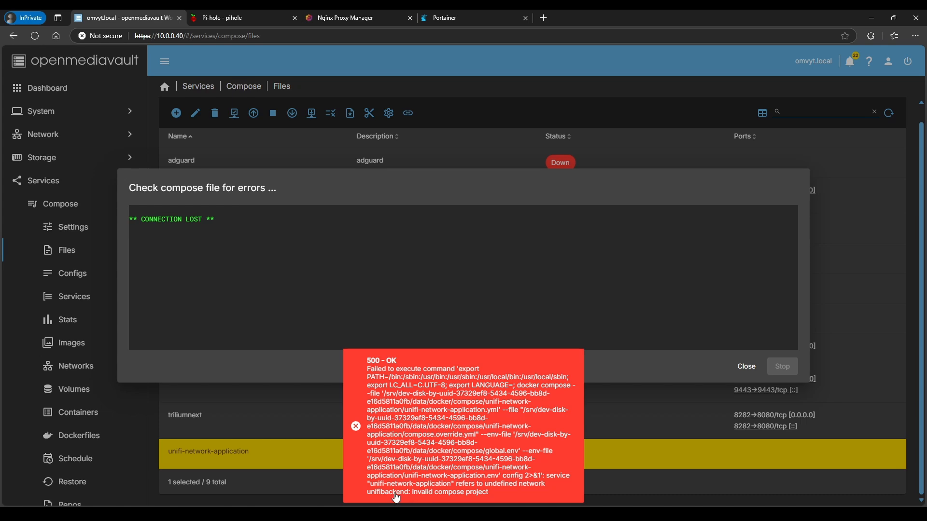
left_click(743, 366)
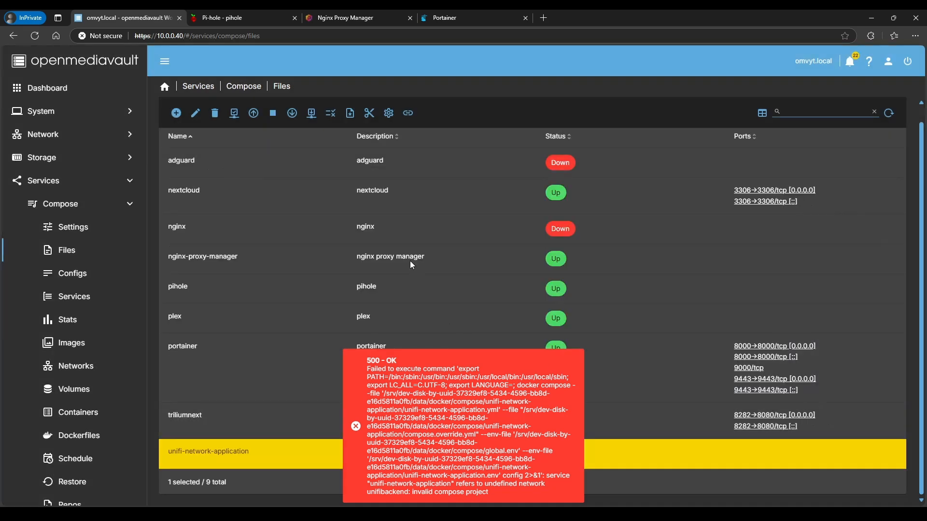
left_click(195, 113)
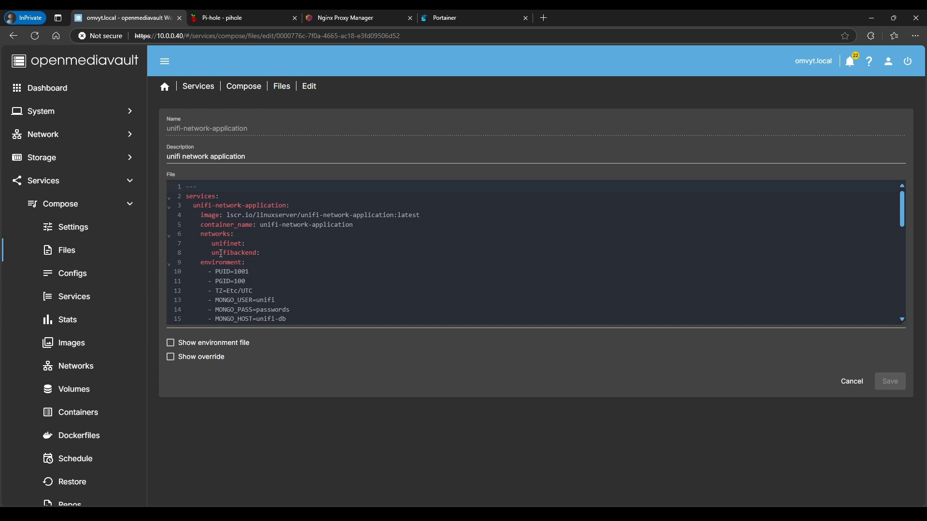
Below external: true, add the unifibackend network with name: unifibackend and driver: bridge
scroll(221, 253, "down", 12)
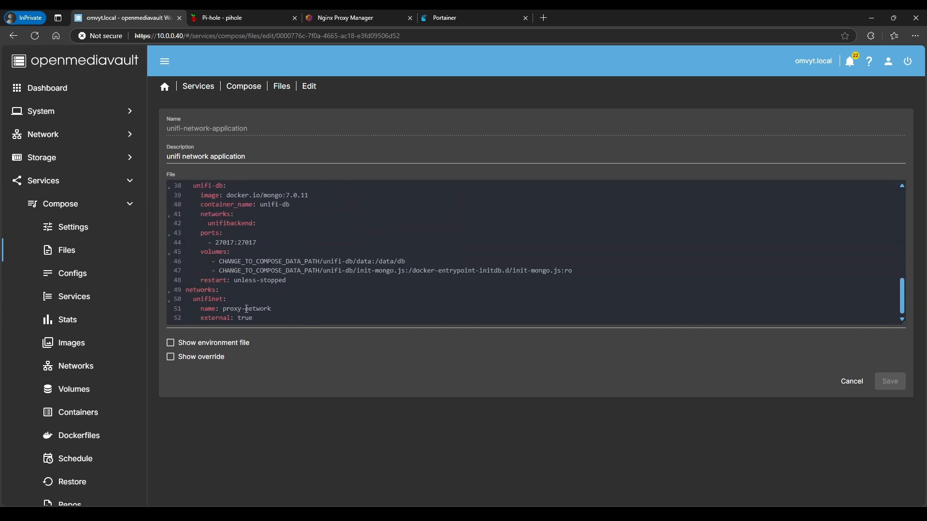
left_click(279, 316)
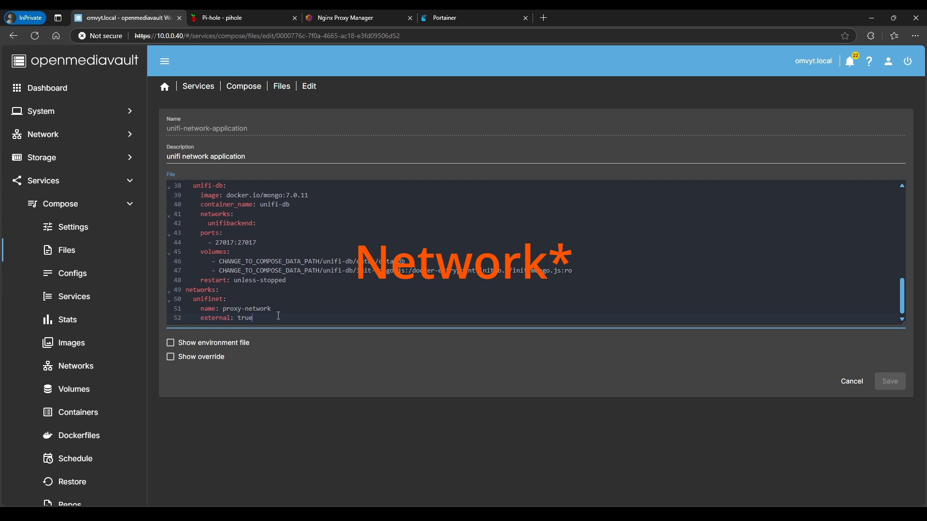
key("Return")
type("un")
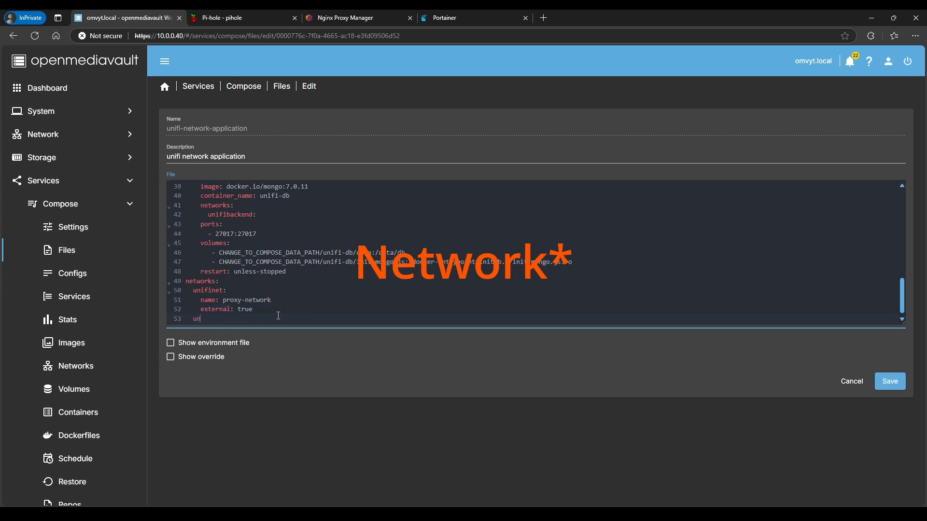
type("ifibak")
type("k")
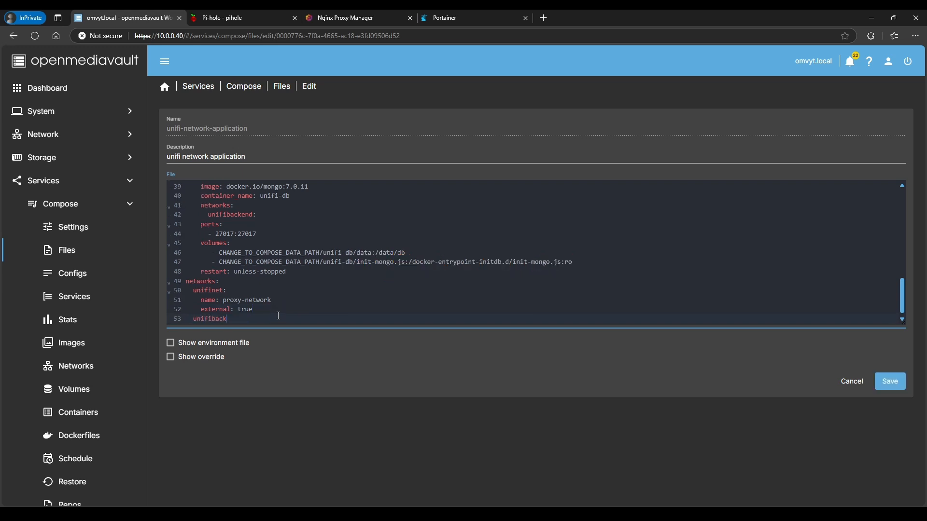
type("end")
scroll(279, 316, "up", 8)
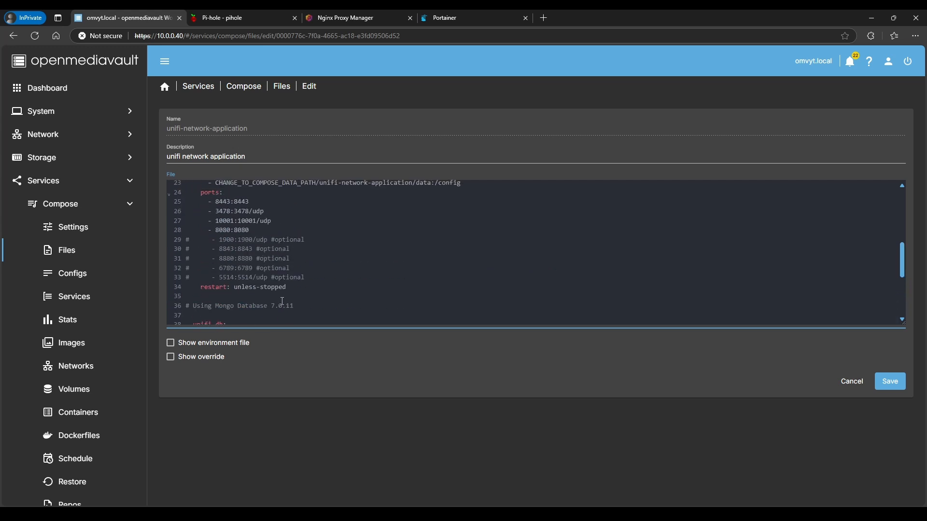
scroll(246, 248, "down", 8)
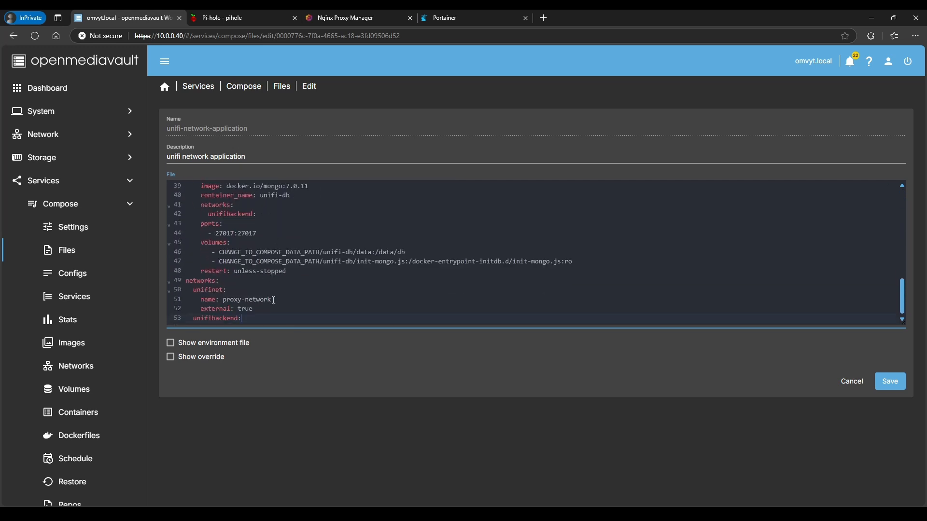
key("Return")
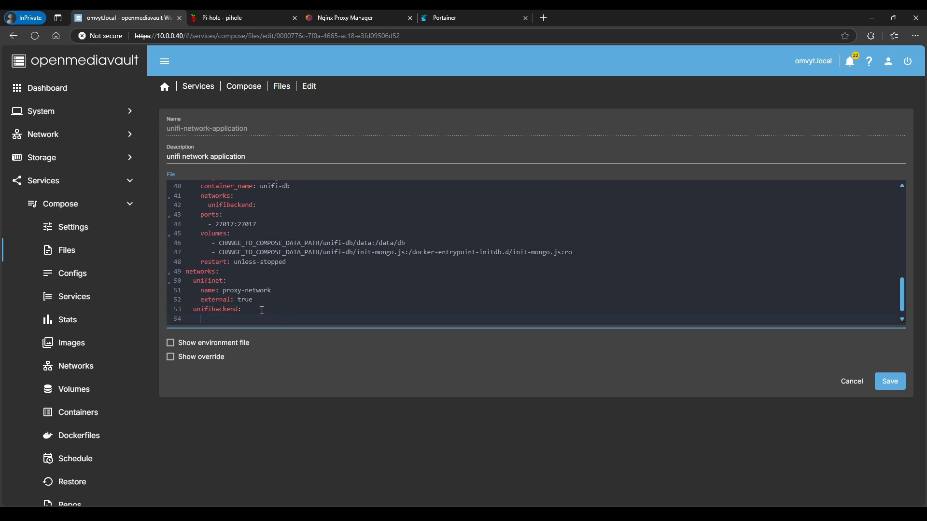
type("name: unifibacvken")
key("BackSpace")
key("BackSpace")
key("BackSpace")
key("BackSpace")
type("kend")
key("Return")
type("driver")
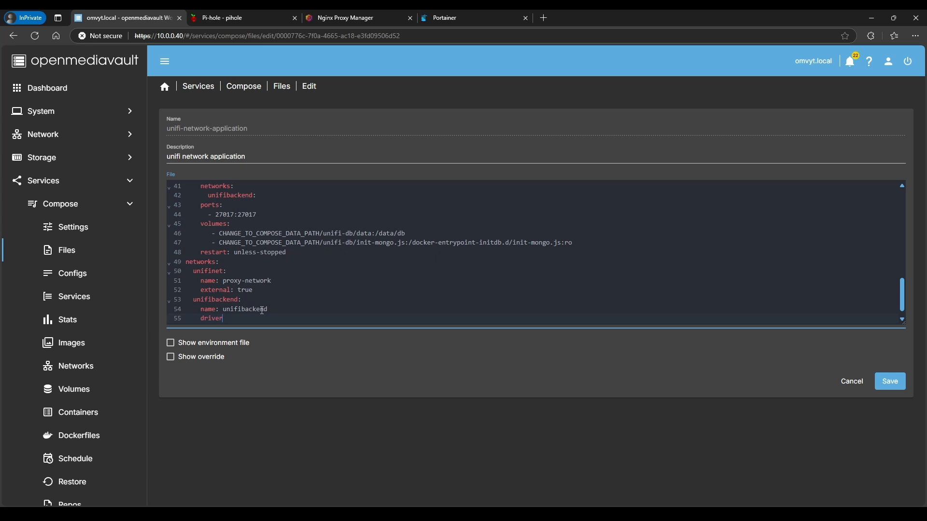
type(": bridge")
Save the compose file, then take the unifi-network-application stack down and back up
left_click(891, 386)
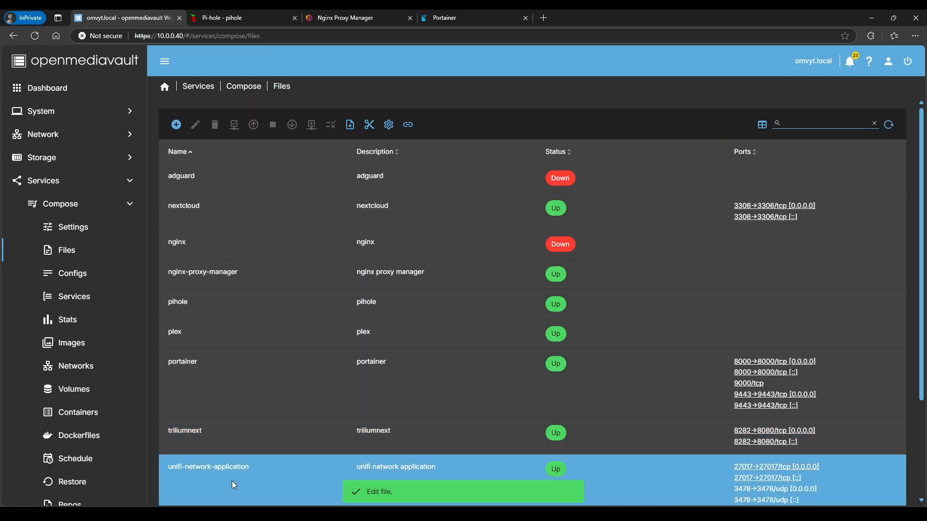
left_click(232, 480)
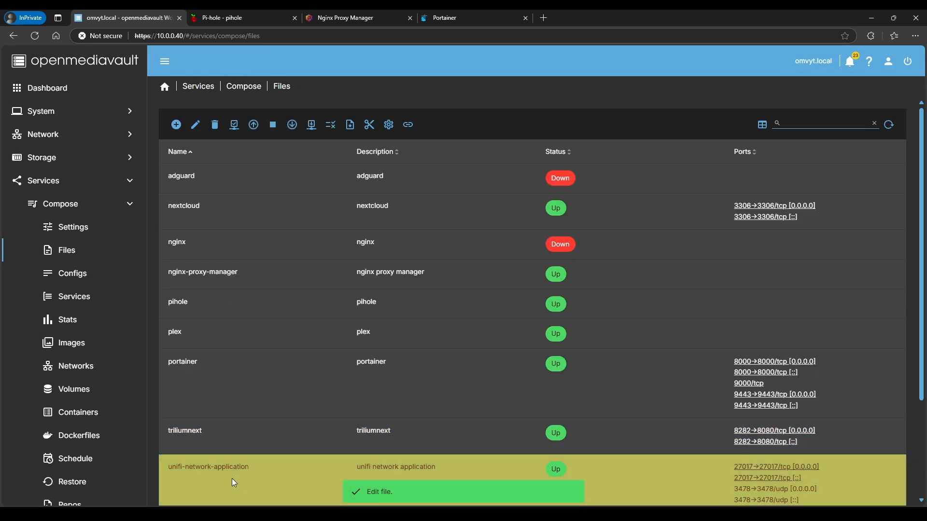
left_click(292, 125)
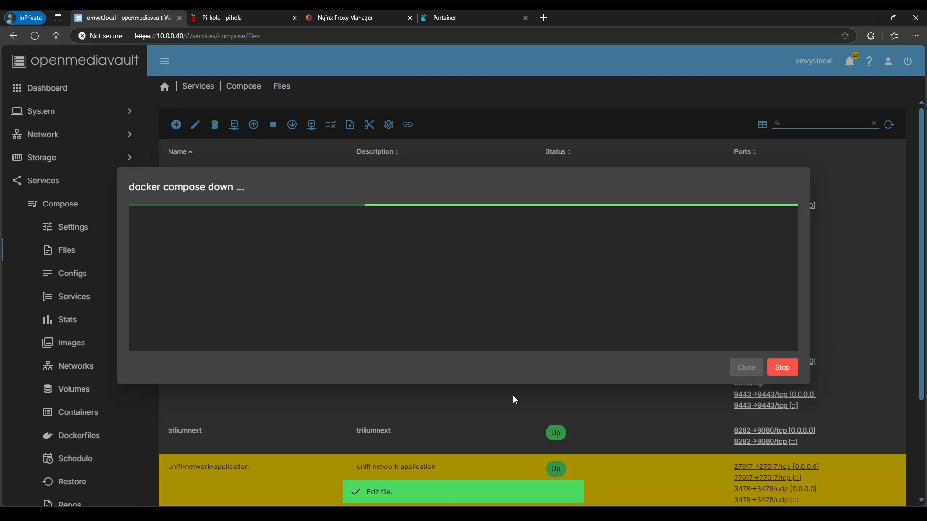
left_click(747, 369)
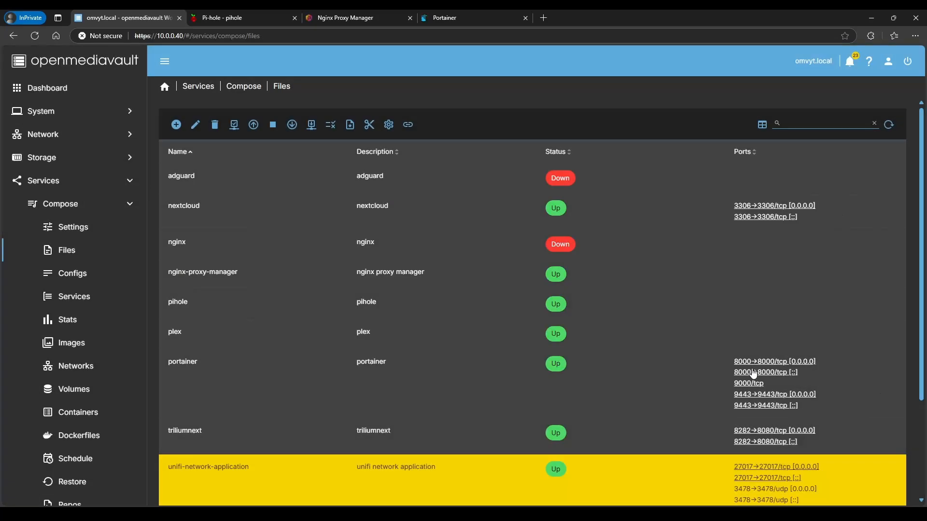
left_click(252, 124)
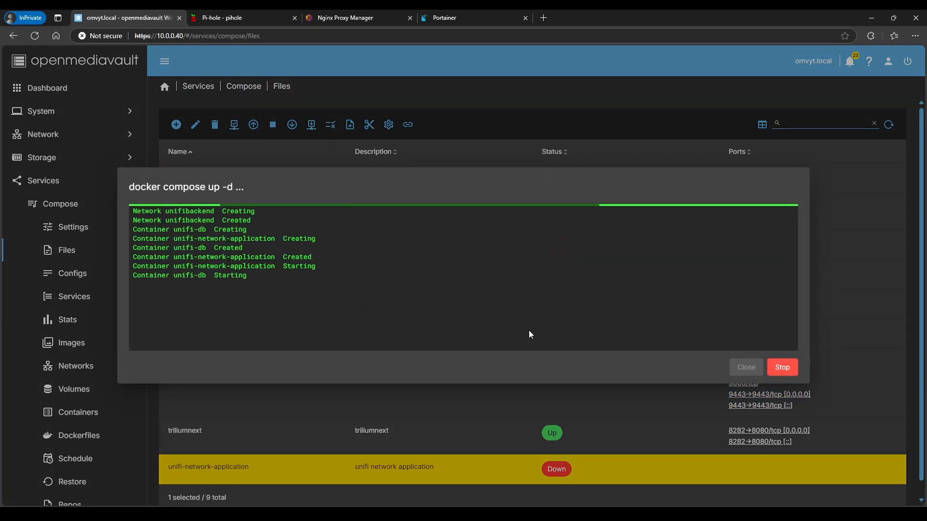
left_click(746, 368)
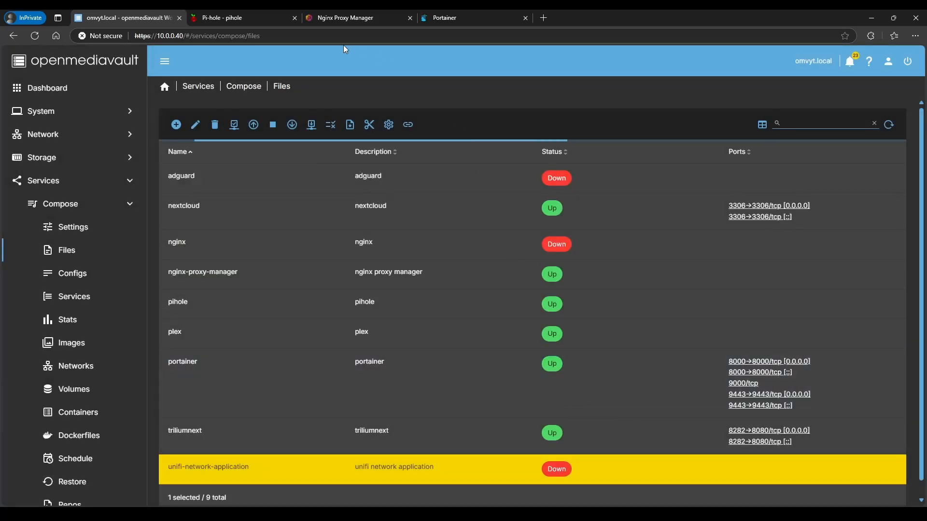
left_click(320, 17)
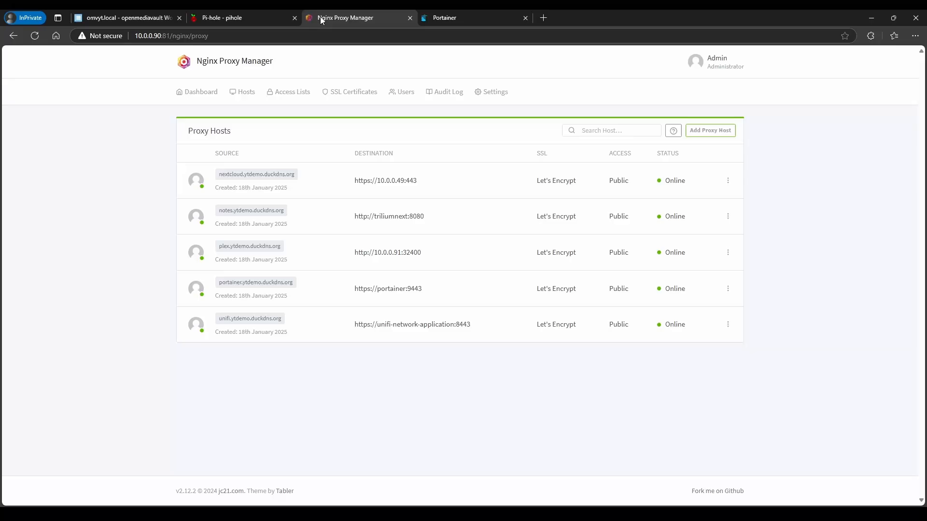
Open unifi.ytdemo.duckdns.org and reload past the 502 error to reach UniFi's setup page
left_click(245, 320)
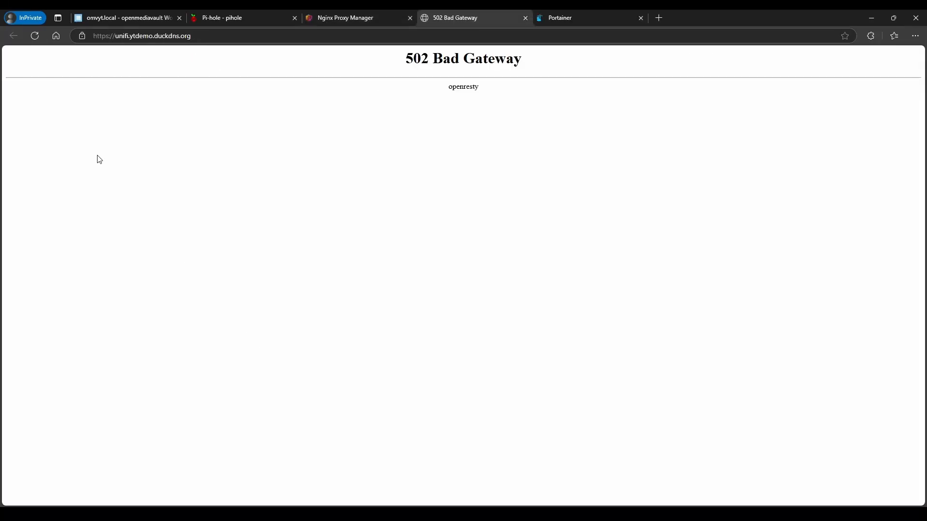
left_click(35, 36)
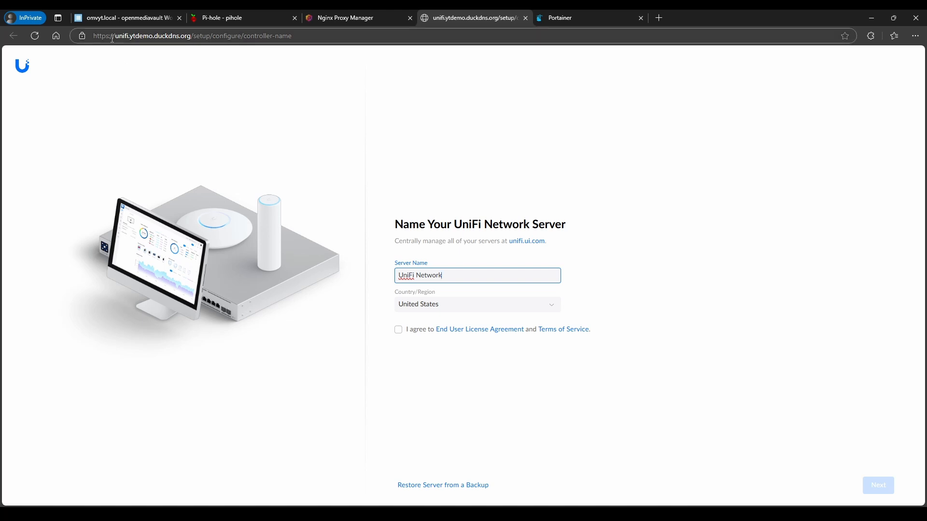
left_click_drag(115, 36, 366, 38)
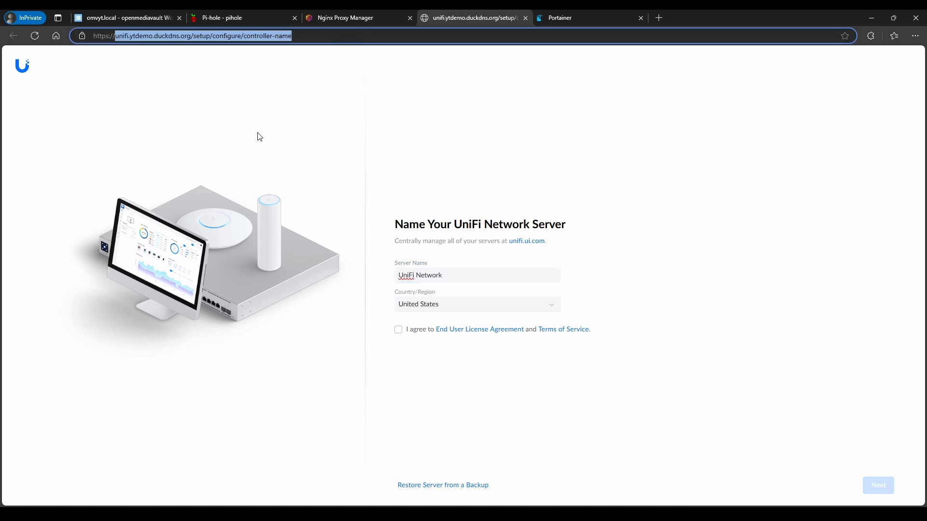
left_click(541, 138)
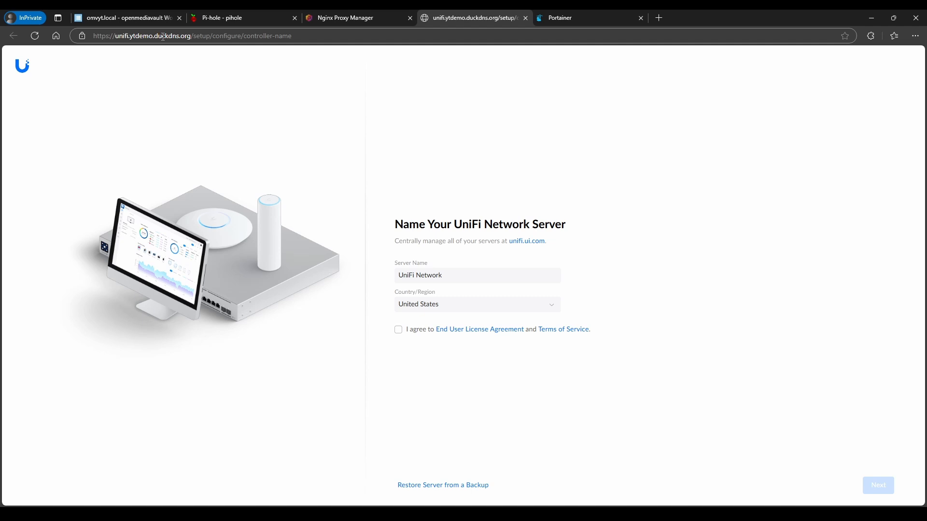
key("ctrl+2")
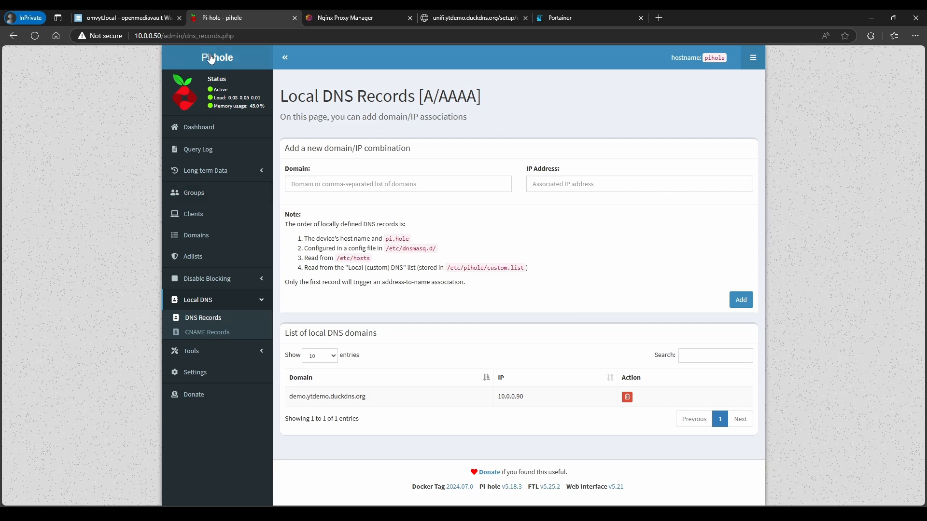
Start a new proxy host for pihole.ytdemo.duckdns.org forwarding to 10.0.0.50 port 80
left_click(149, 18)
left_click(333, 18)
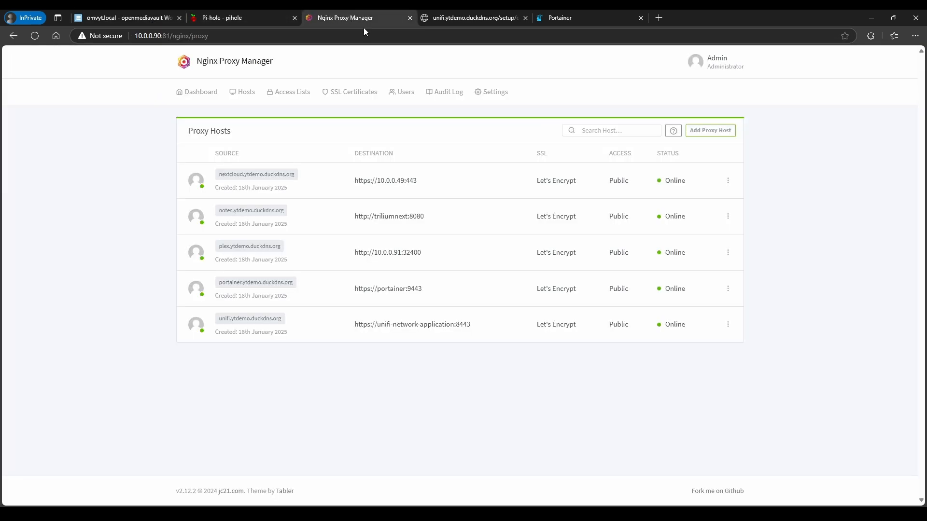
left_click(703, 139)
left_click(401, 149)
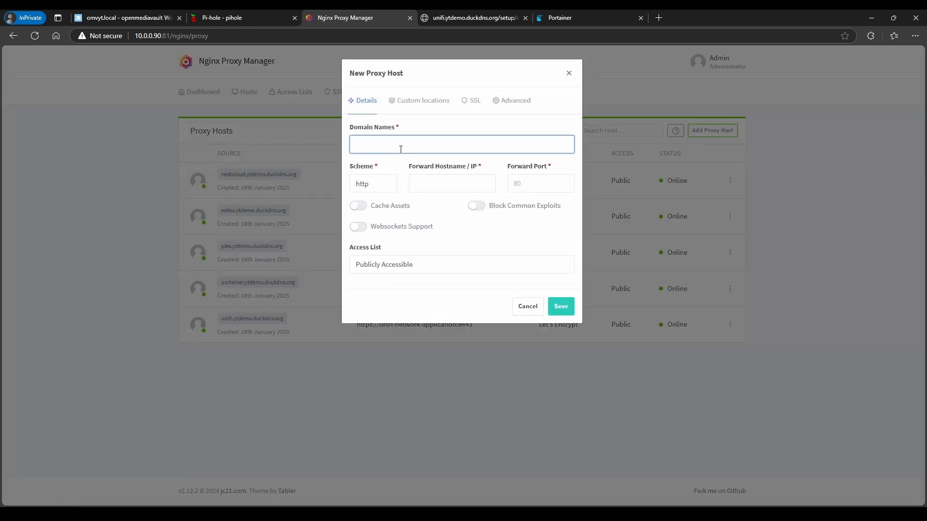
type("pihole.")
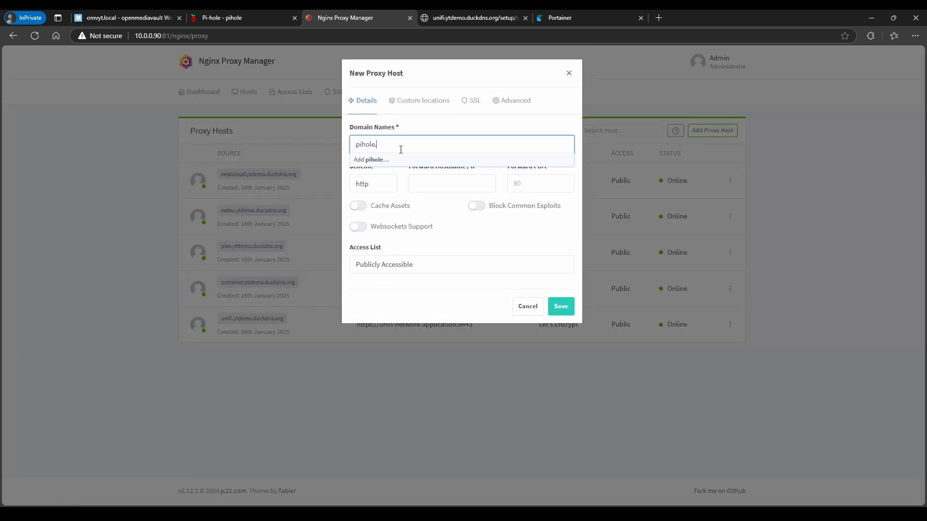
type("ytdemo.")
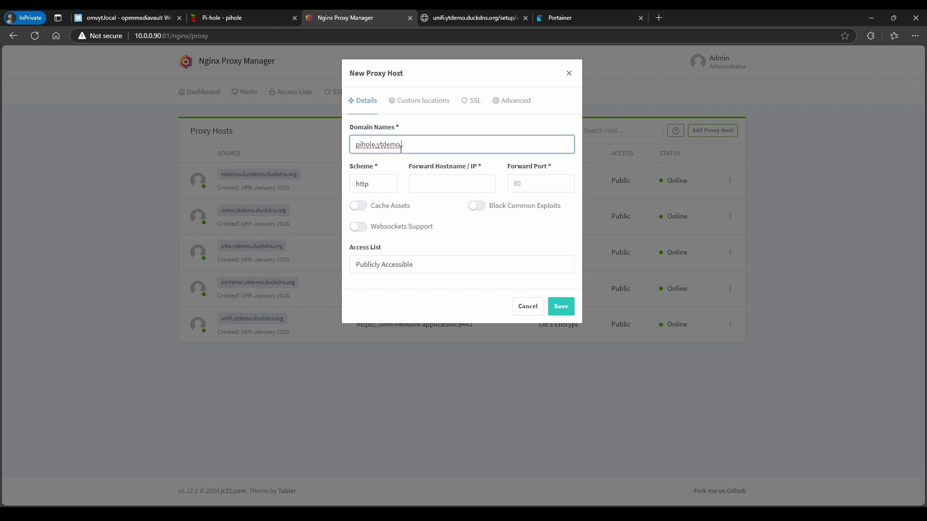
type("duckdns.org")
key("Return")
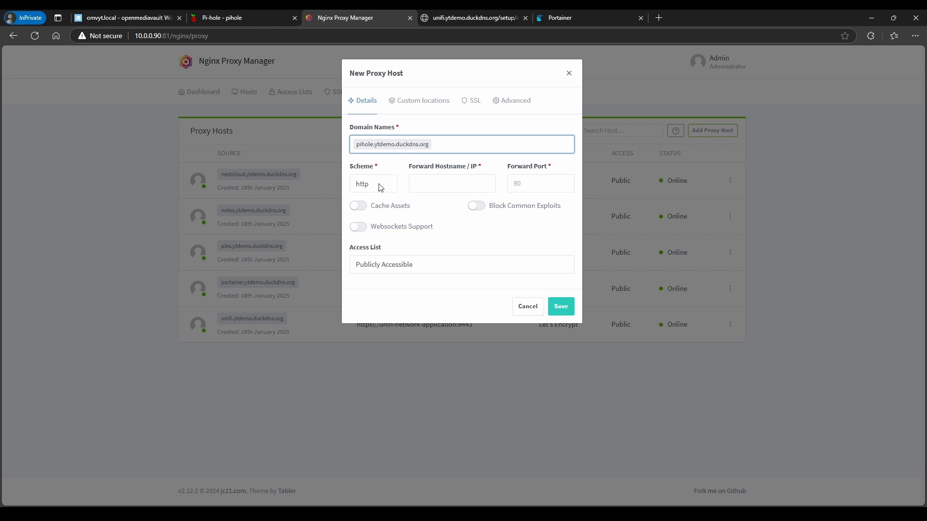
left_click(442, 183)
type("10.")
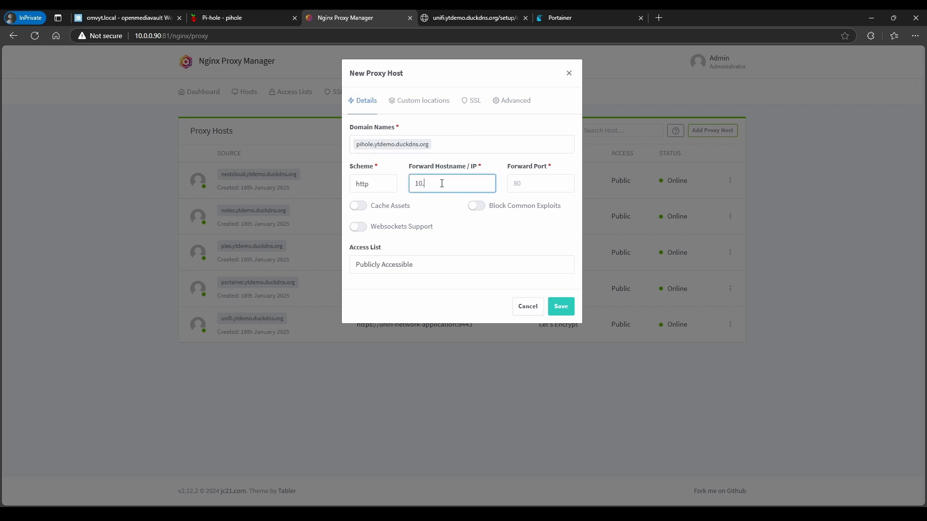
type("0.0.50")
left_click(228, 19)
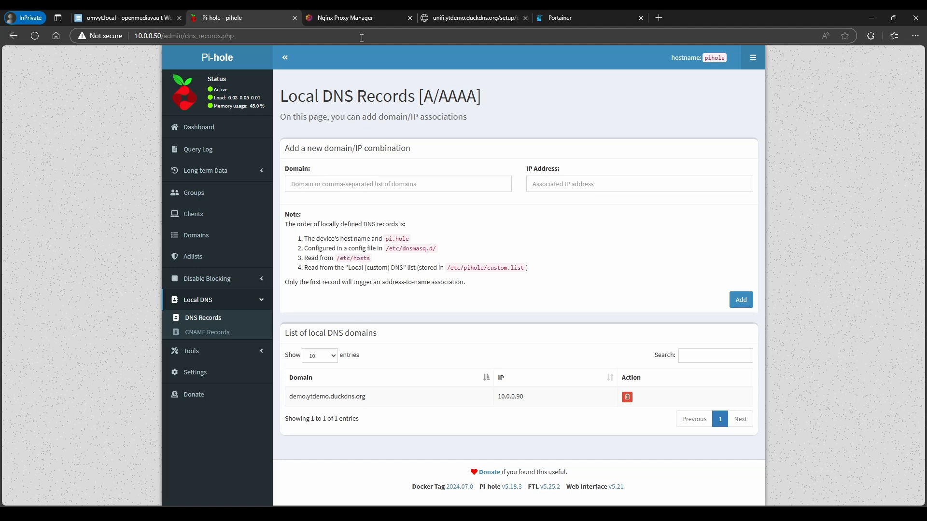
left_click(361, 21)
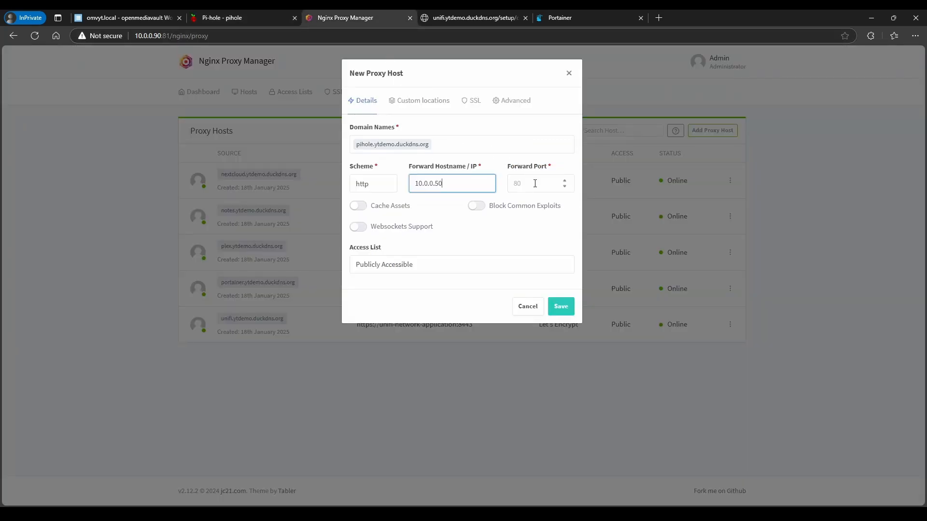
left_click(535, 184)
type("80")
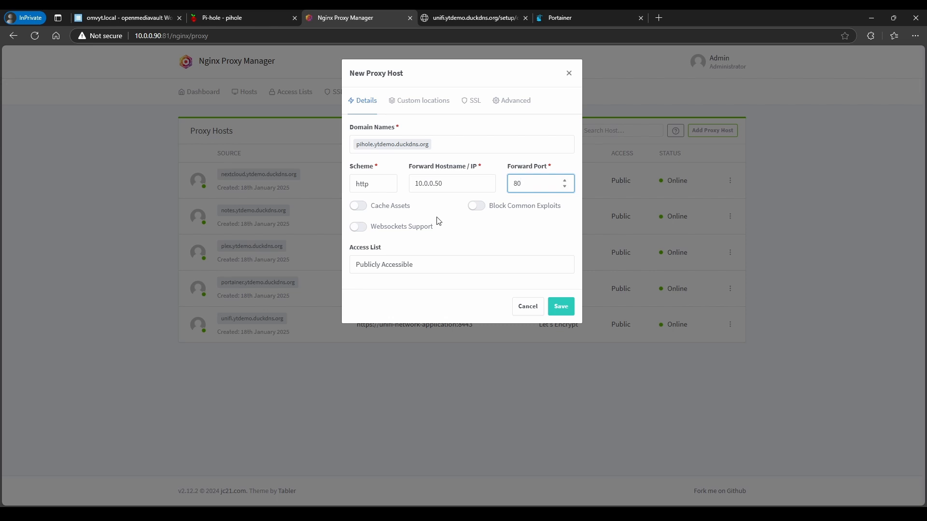
Enable Websockets and Block Common Exploits, use the ytdemo.duckdns.org wildcard certificate with Force SSL, and save
left_click(362, 227)
left_click(476, 206)
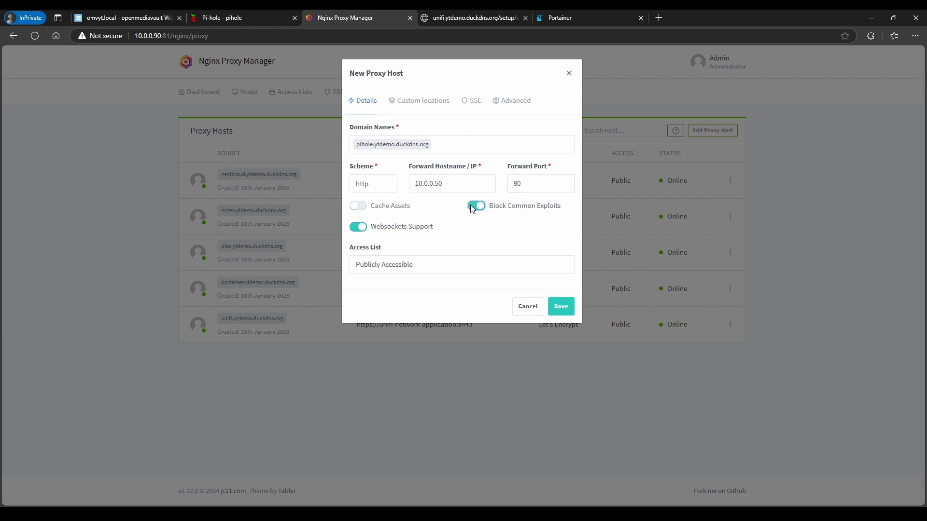
left_click(470, 106)
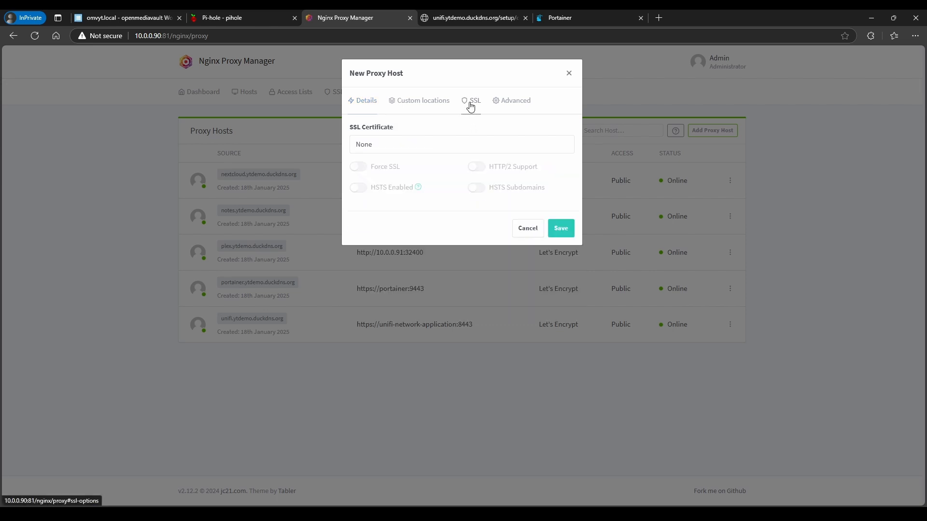
left_click(372, 151)
left_click(379, 208)
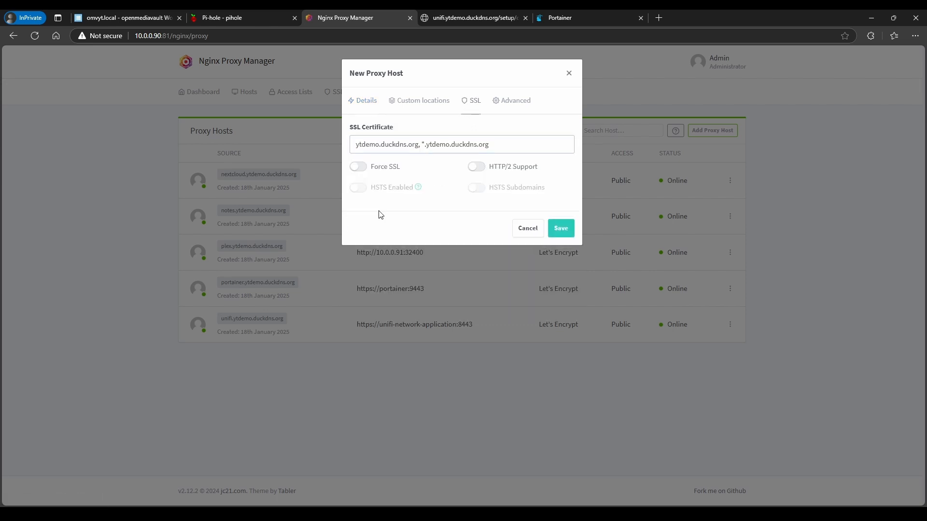
left_click(365, 169)
left_click(552, 230)
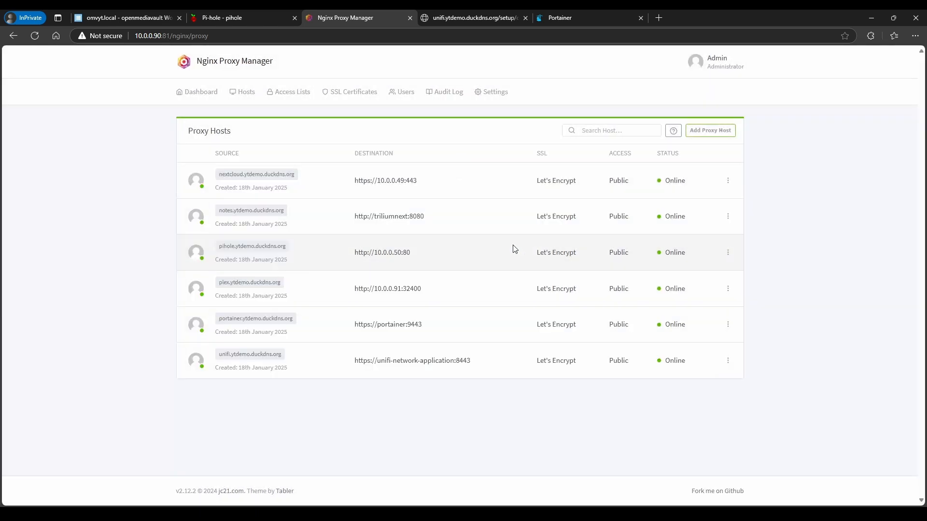
Edit the pihole proxy host and paste the prepared location blocks into its custom Nginx configuration
left_click(245, 247)
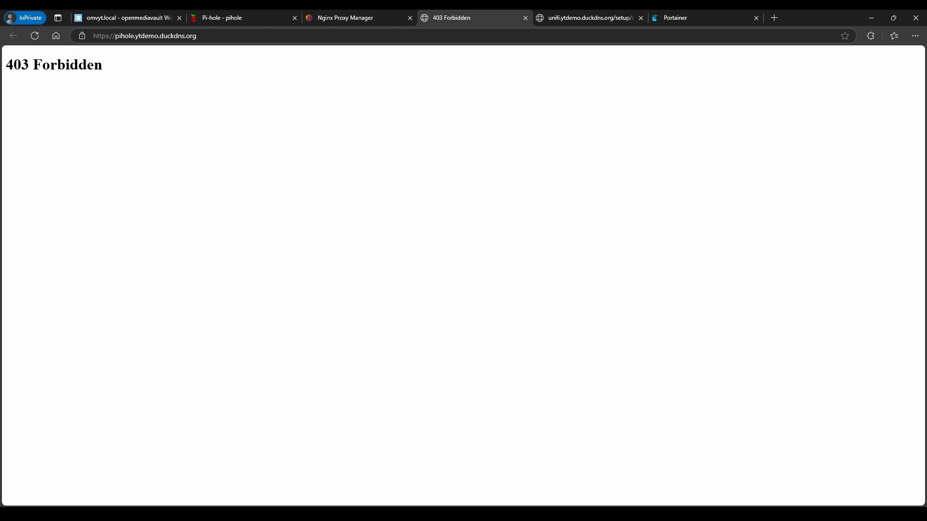
left_click(326, 18)
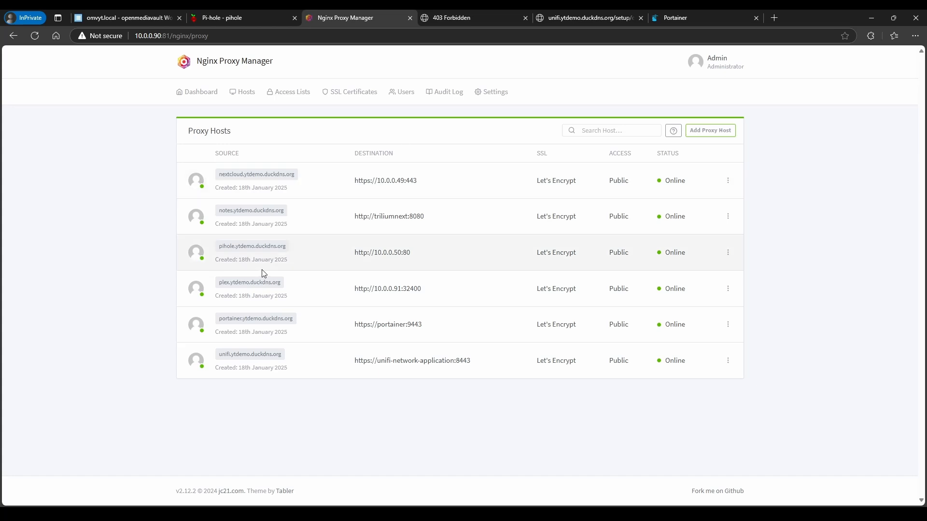
left_click(728, 253)
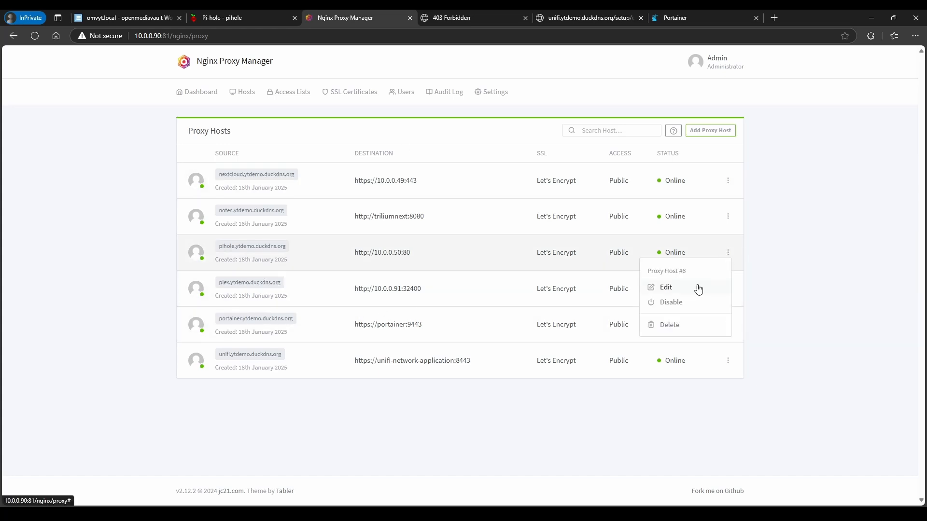
left_click(697, 289)
left_click(512, 100)
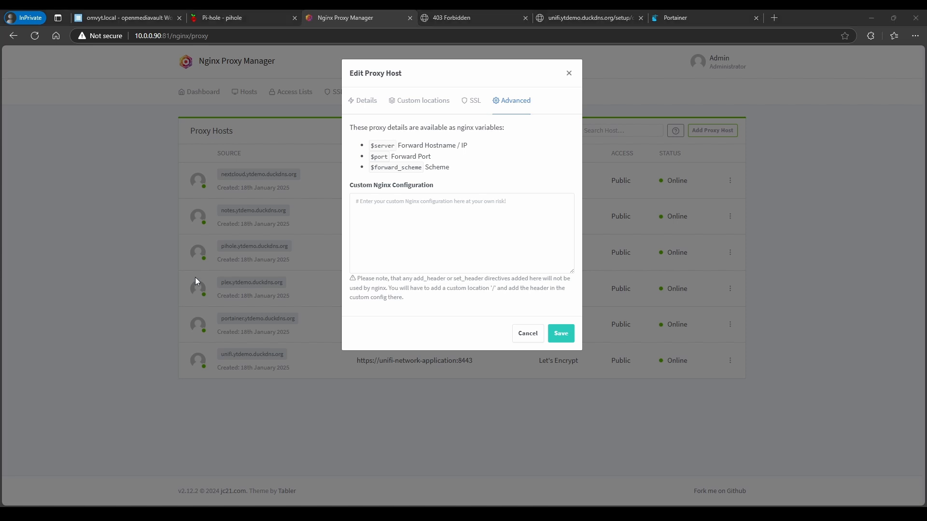
left_click(375, 202)
key("ctrl+v")
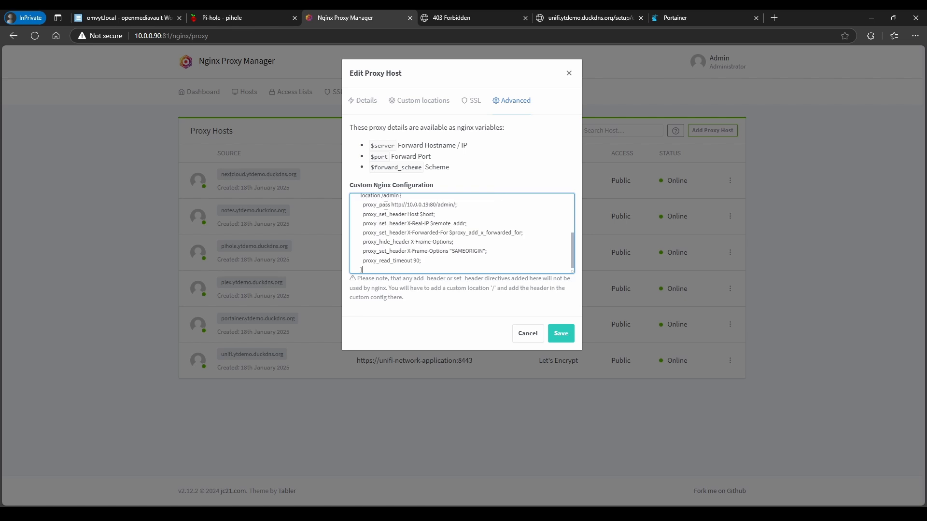
Change 10.0.0.19 to 10.0.0.50 in both proxy_pass lines and save the host
scroll(437, 235, "up", 3)
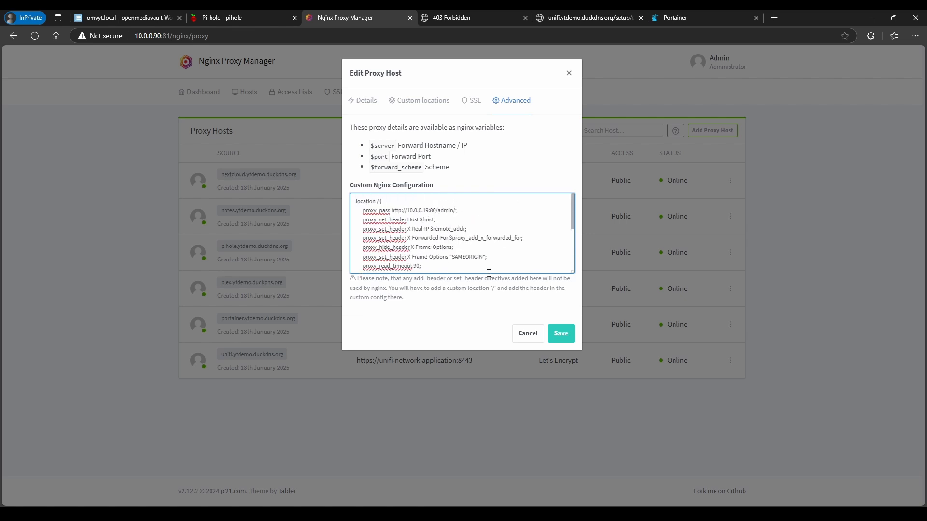
key("BackSpace")
key("BackSpace")
left_click_drag(436, 237, 431, 229)
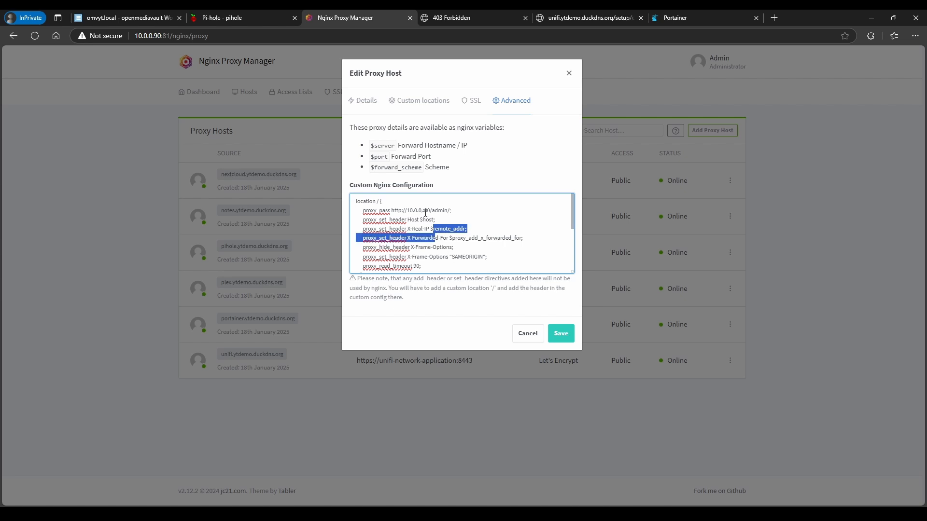
left_click(424, 211)
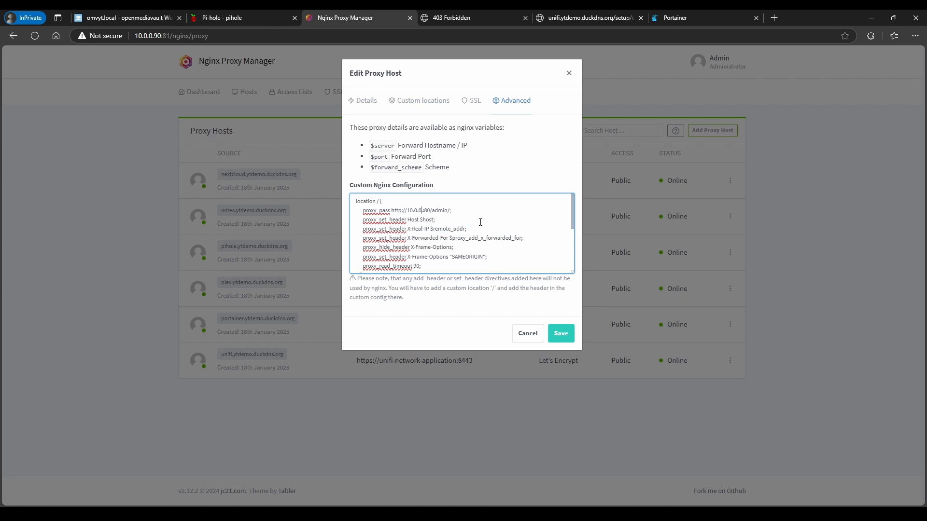
type("50")
scroll(442, 237, "down", 2)
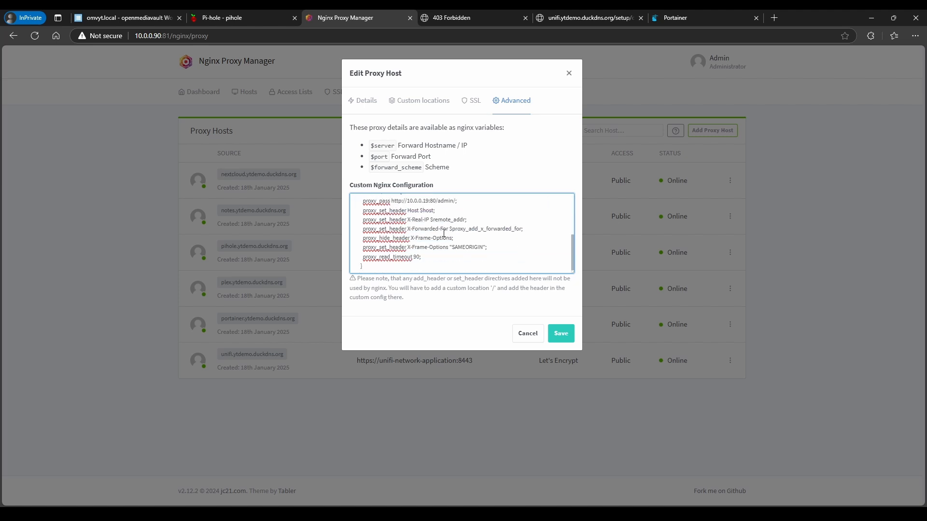
left_click(427, 205)
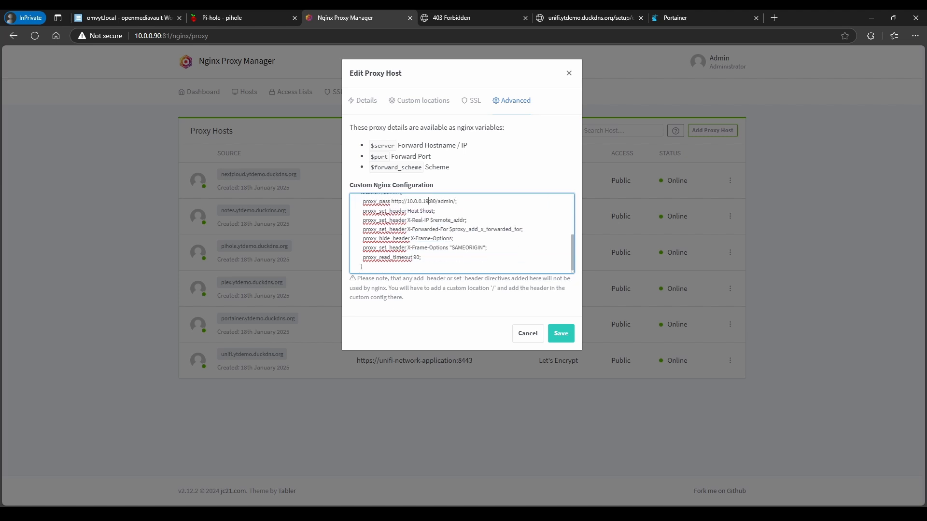
key("BackSpace")
key("BackSpace")
type("50")
scroll(440, 223, "up", 5)
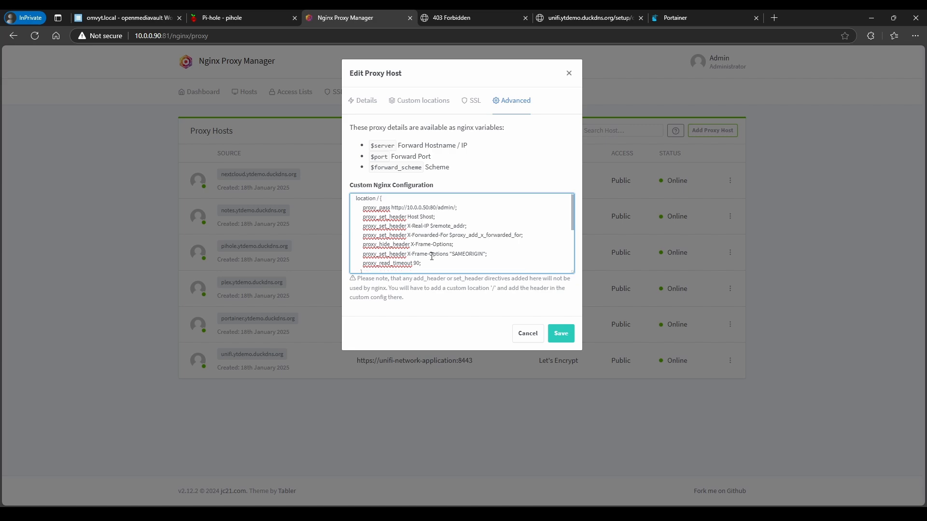
left_click(561, 337)
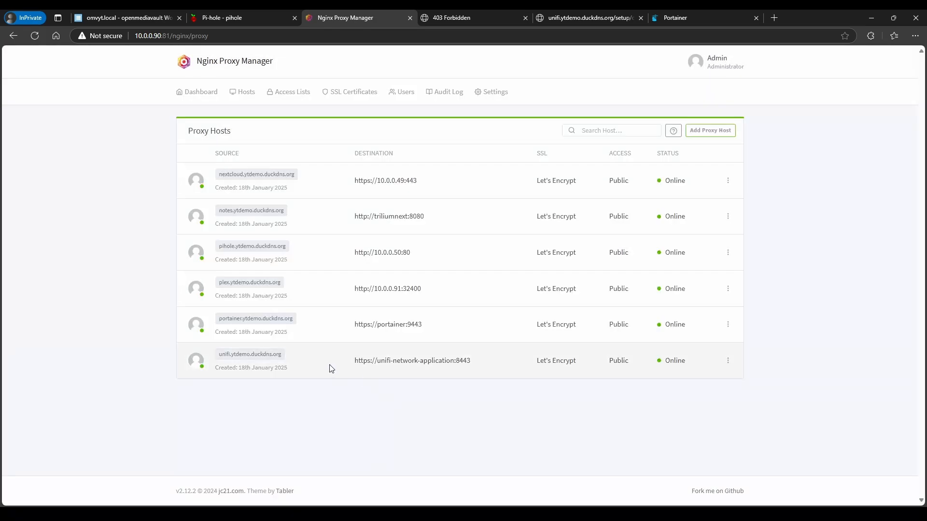
Open pihole.ytdemo.duckdns.org and log in with the Pi-hole password to confirm the dashboard loads
left_click(253, 246)
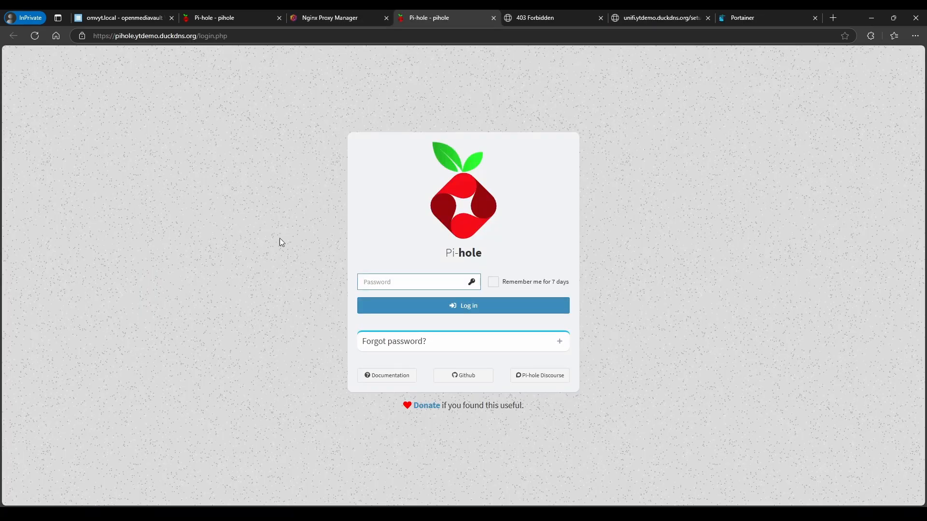
type("•••")
key("Return")
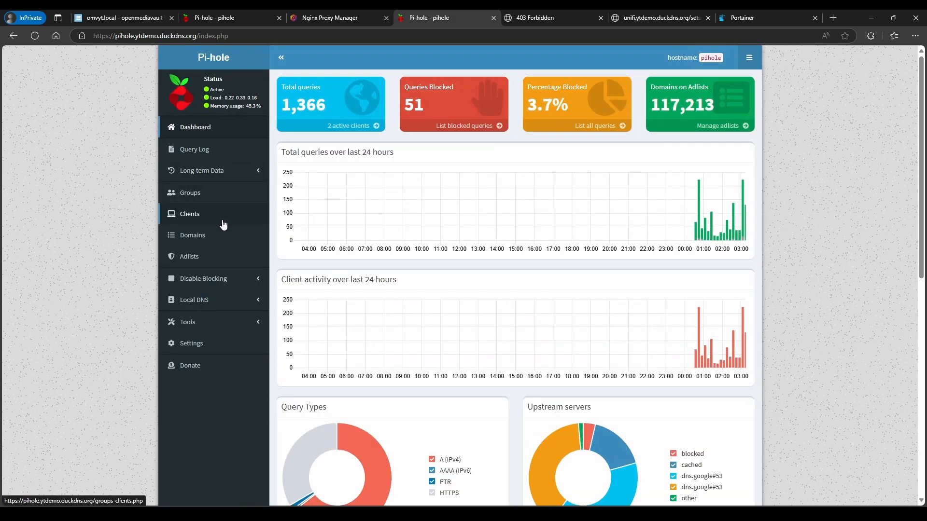
left_click(117, 37)
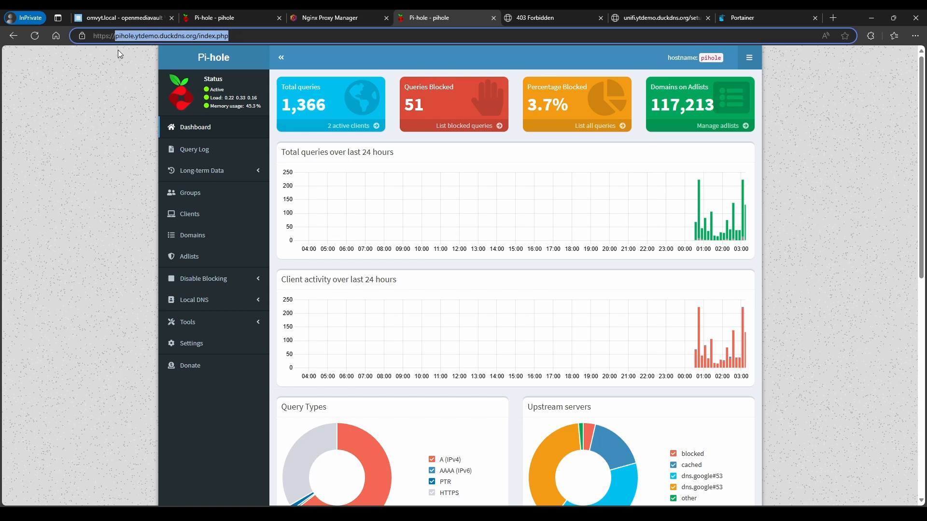
left_click(311, 20)
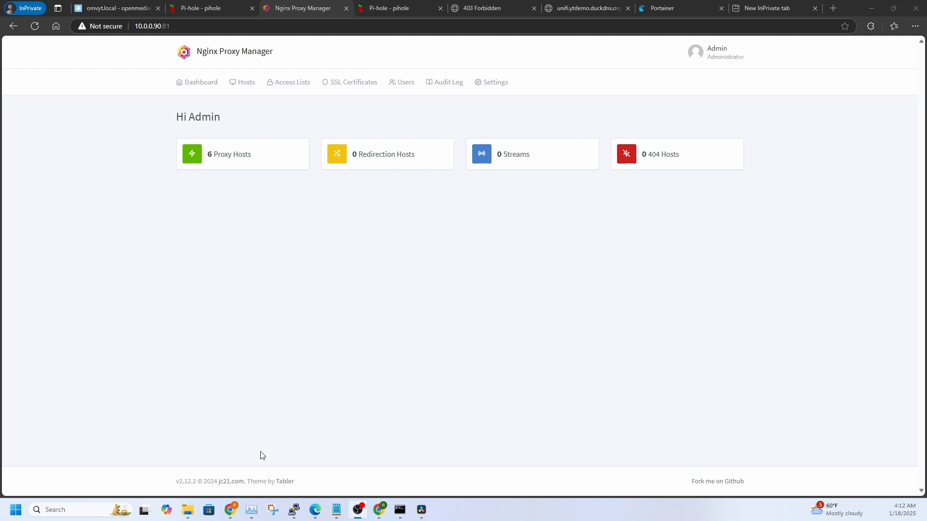
In PuTTY, run cd .. five times to reach appdata and list it with ls -l
left_click(295, 511)
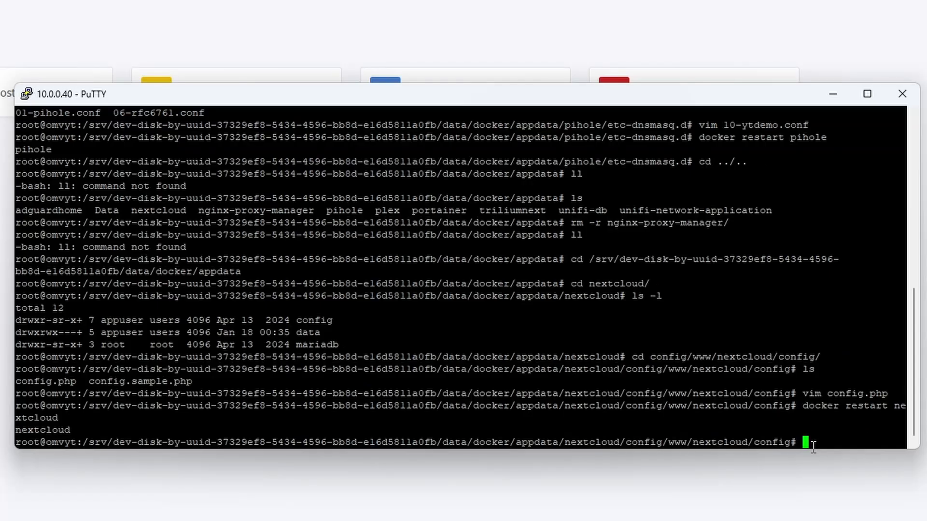
type("cd ..")
key("Return")
type("cd ..")
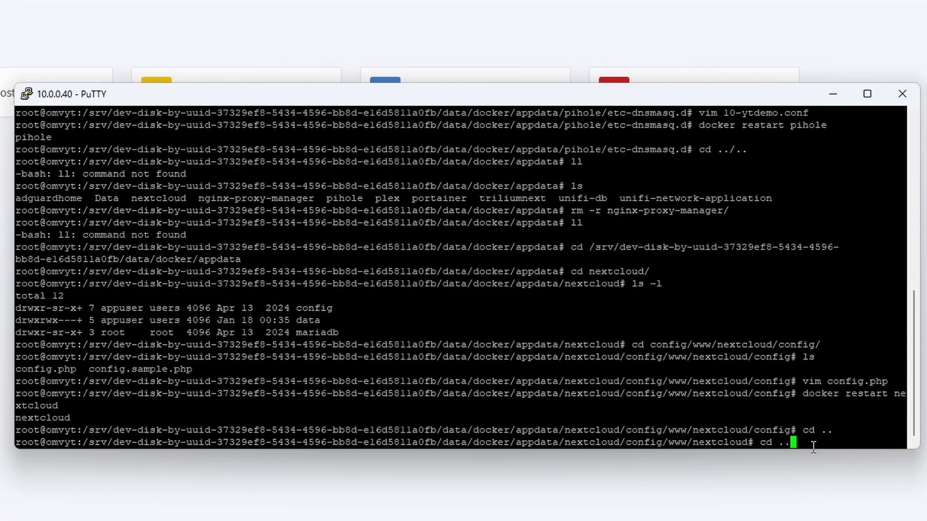
key("Return")
type("cd ..")
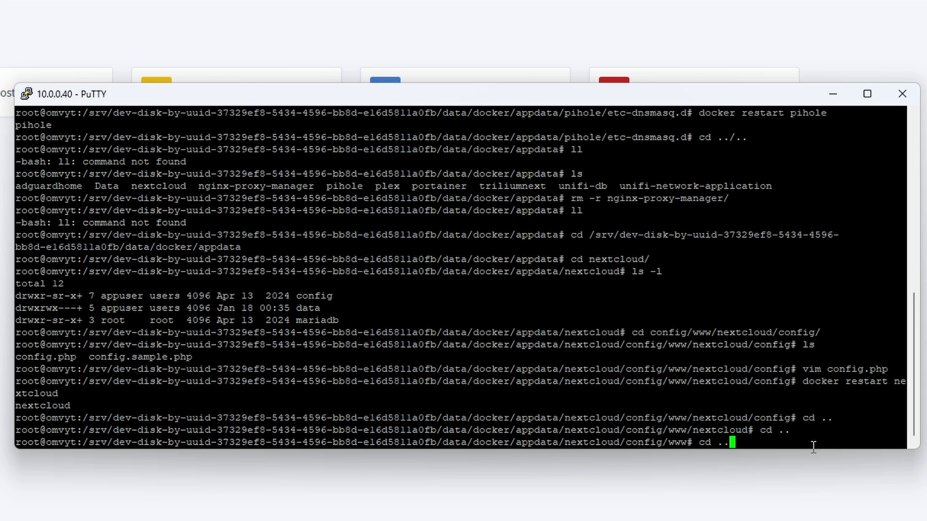
key("Return")
type("cd ..")
key("Return")
type("cd")
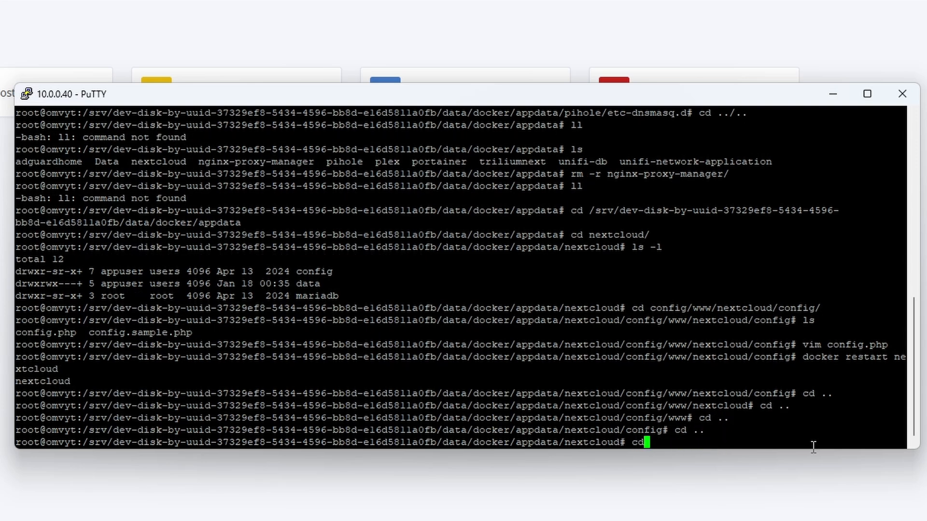
type(" ..")
key("Return")
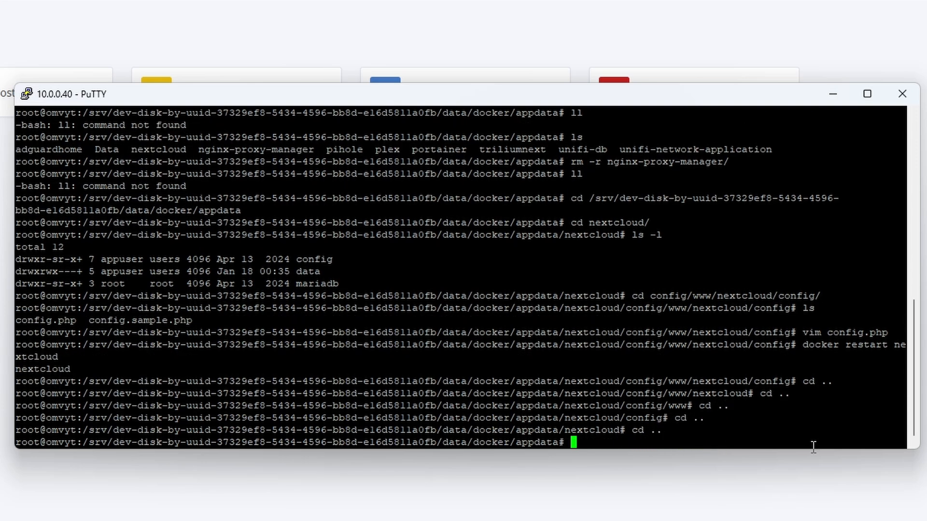
type("ls -l")
key("Return")
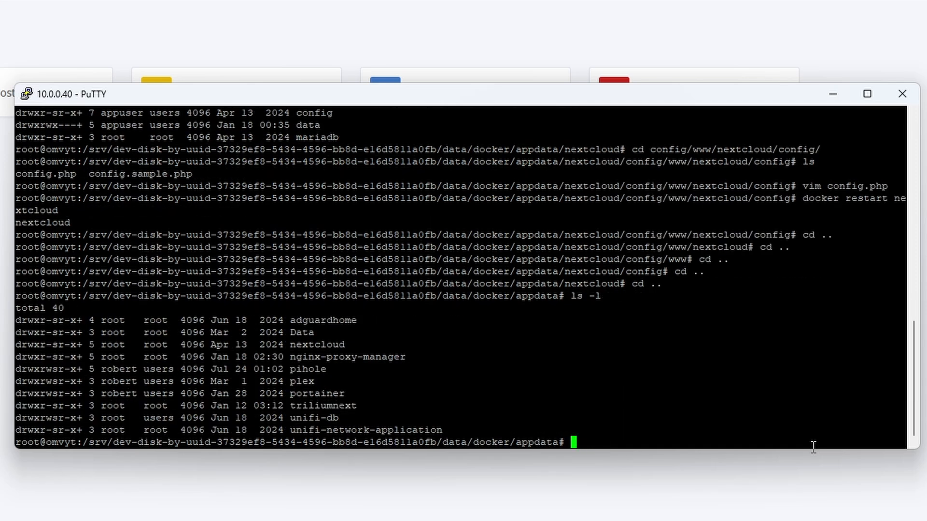
Enter nginx-proxy-manager, then etc, then nginx, listing each folder with ls
type("cd ng")
key("Tab")
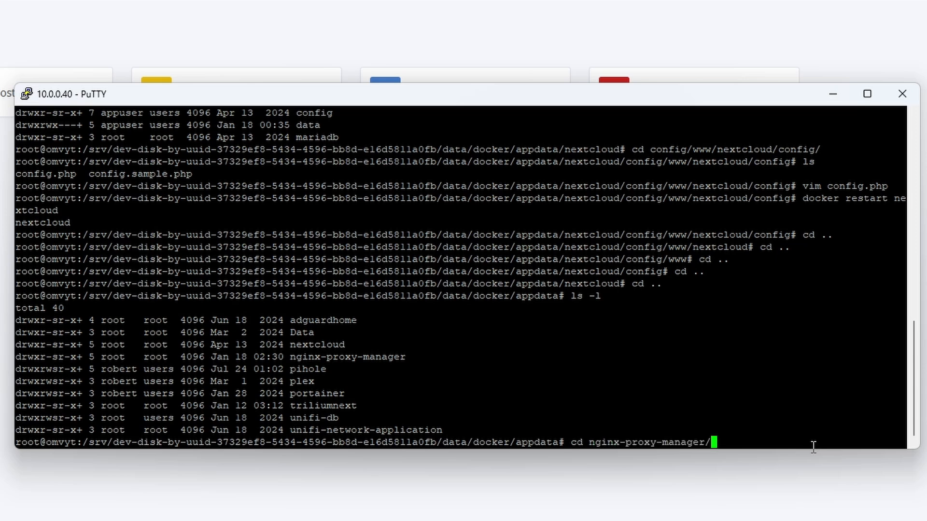
key("Return")
type("ls")
key("Return")
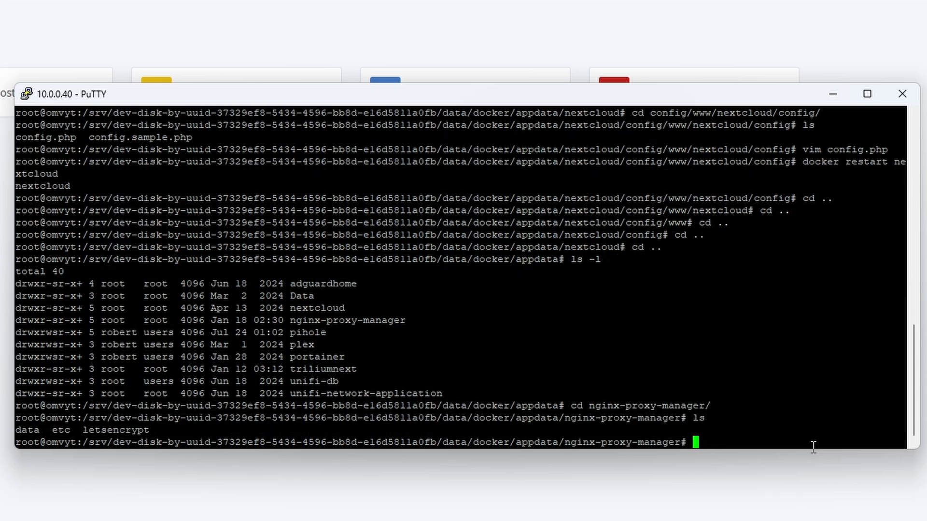
type("cd e")
key("Tab")
key("Return")
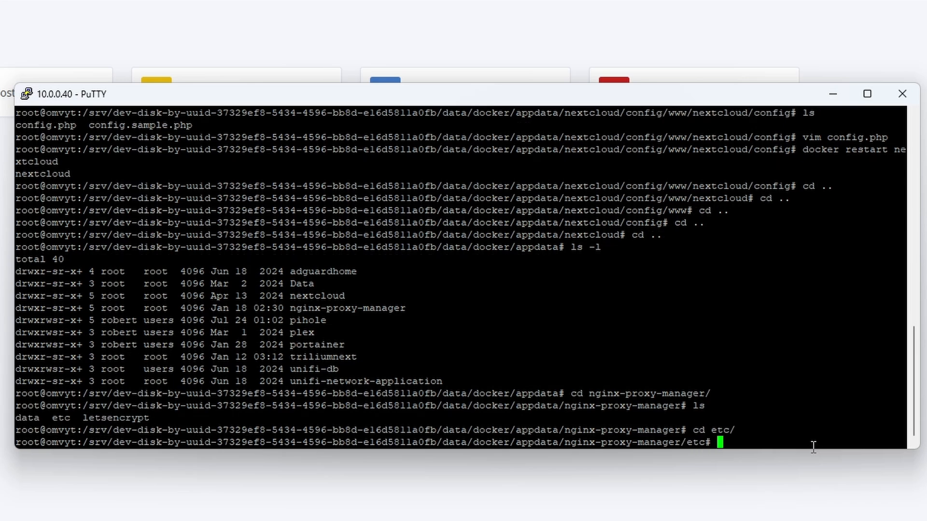
type("ls")
key("Return")
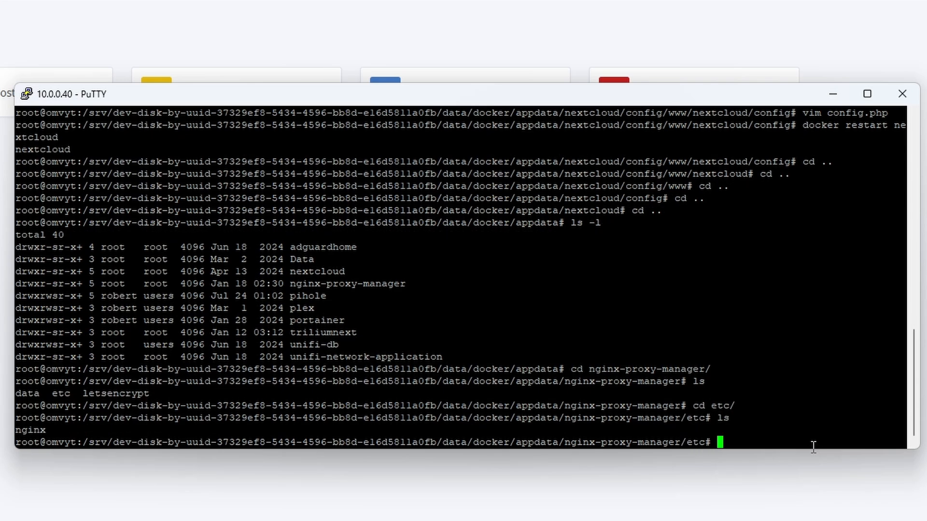
type("cd nginx/")
key("Return")
type("ls")
key("Return")
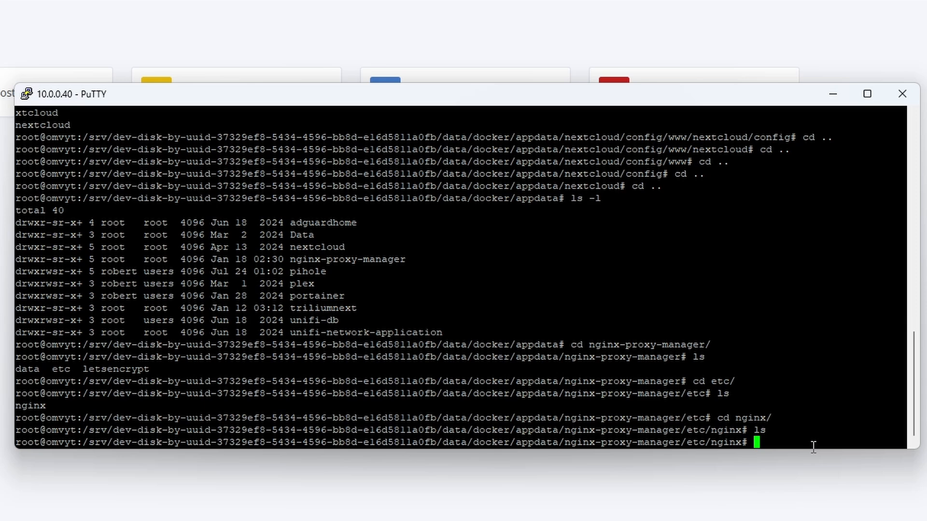
Run docker cp nginx-proxy-manager:/etc/nginx/nginx.conf . and confirm nginx.conf with ls
type("docker ")
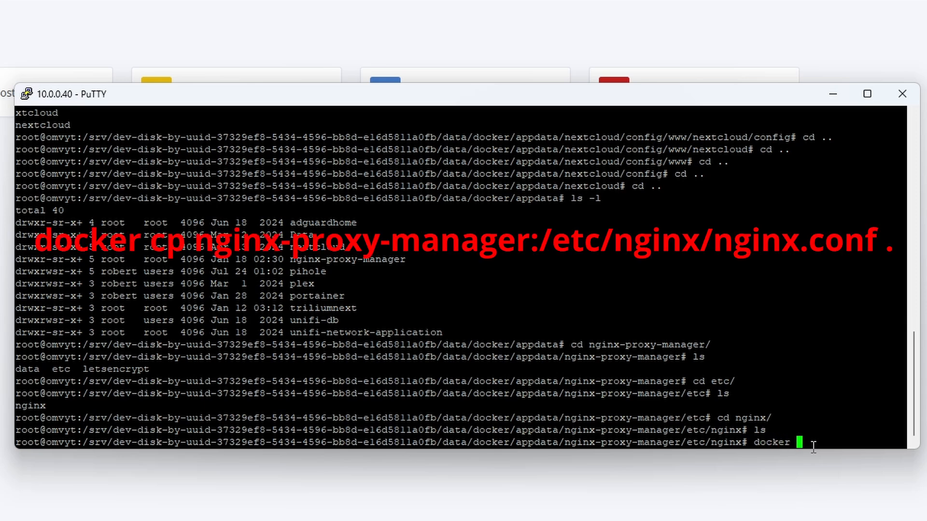
type("cp")
type("nginx-proxy-manag")
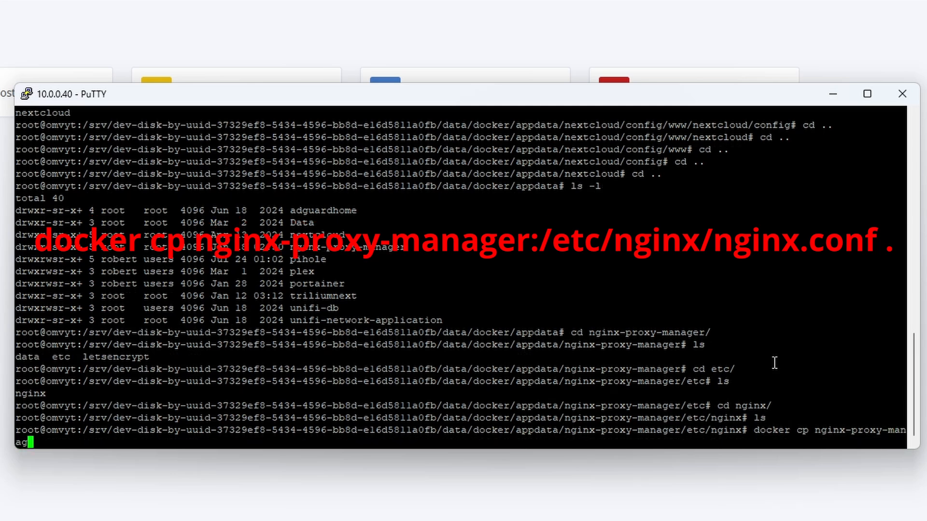
type("er:/etc/nginx/")
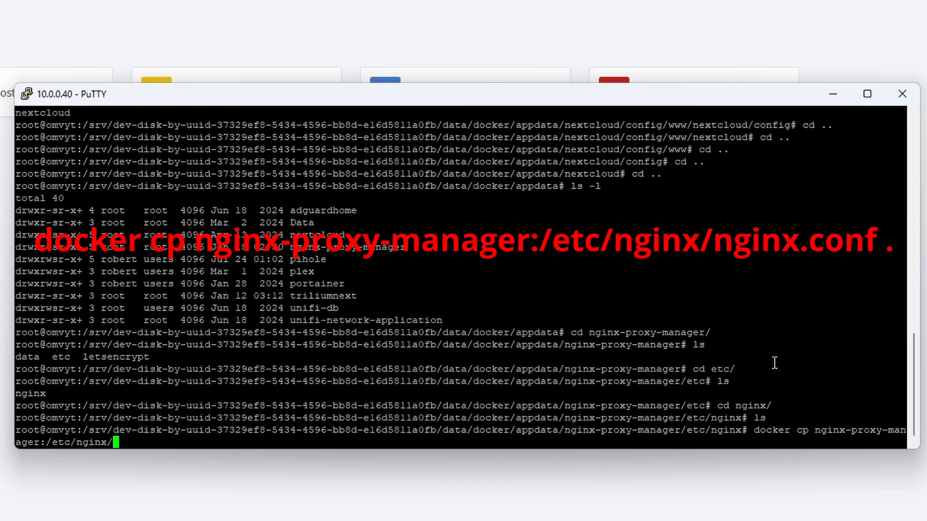
type("nginx.conf .")
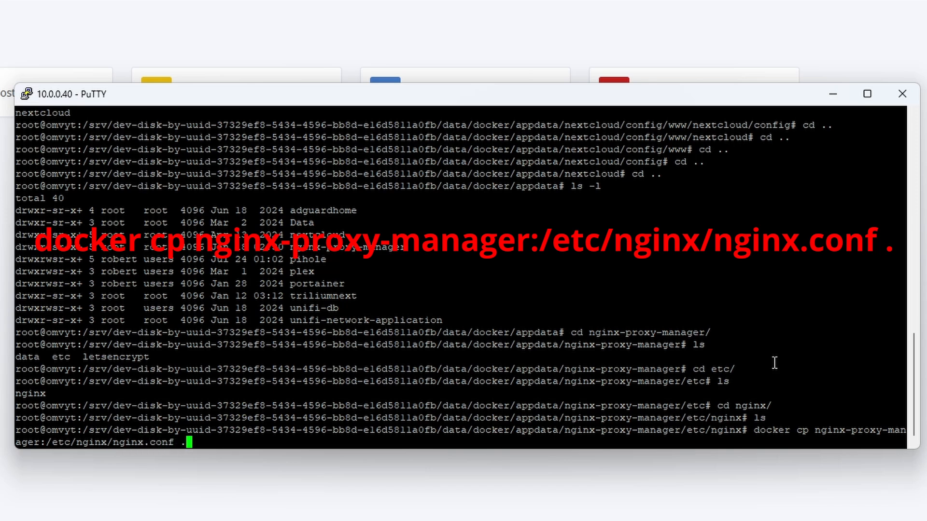
key("Return")
type("ls")
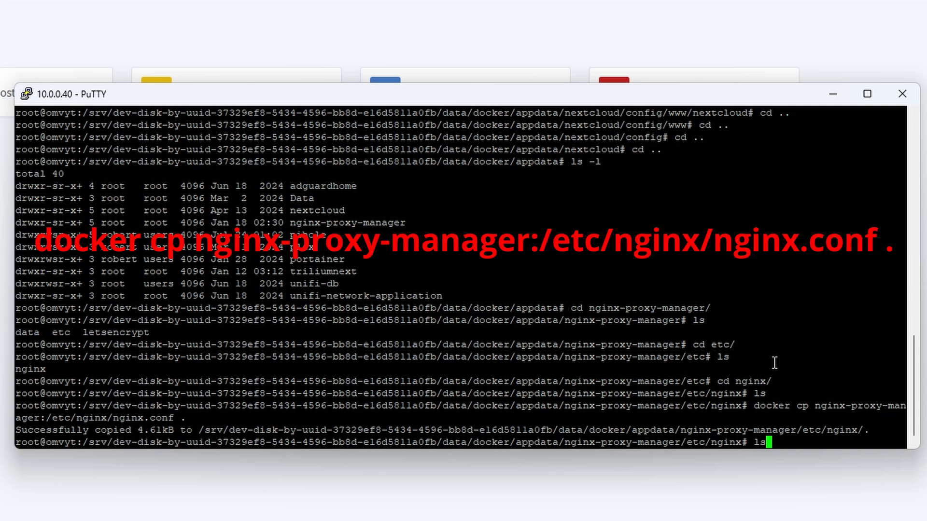
key("Return")
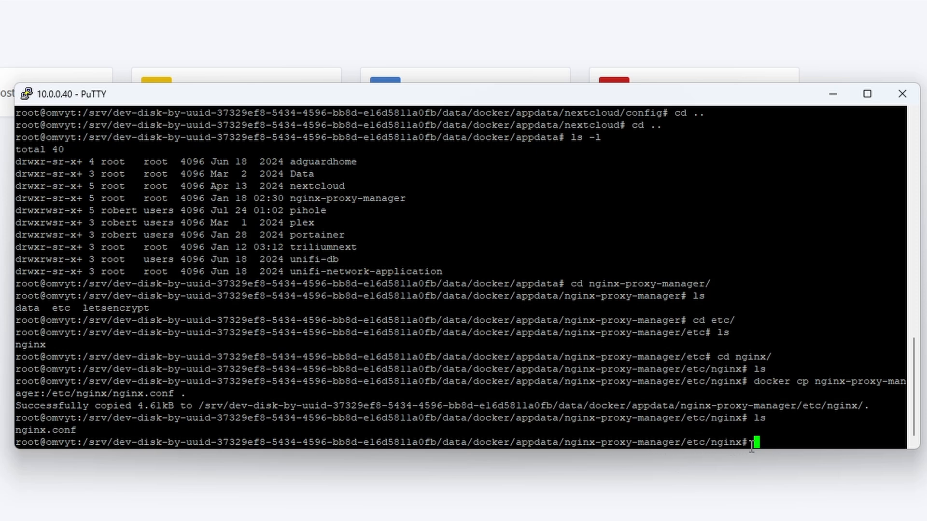
Begin typing a vim command to edit nginx.conf
type("vim a")
key("BackSpace")
key("BackSpace")
key("BackSpace")
key("BackSpace")
type("im n")
Open nginx.conf in vim and change client_max_body_size from 2000m to 0
key("Tab")
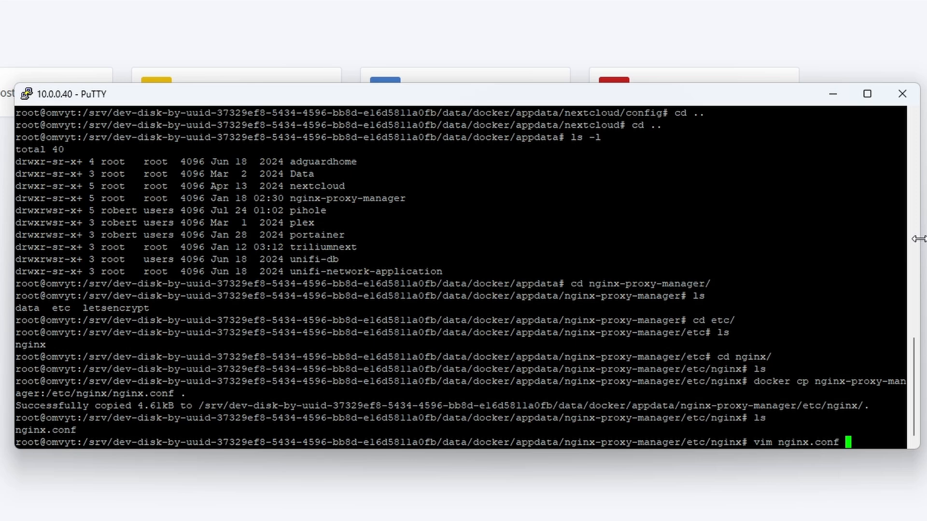
key("Return")
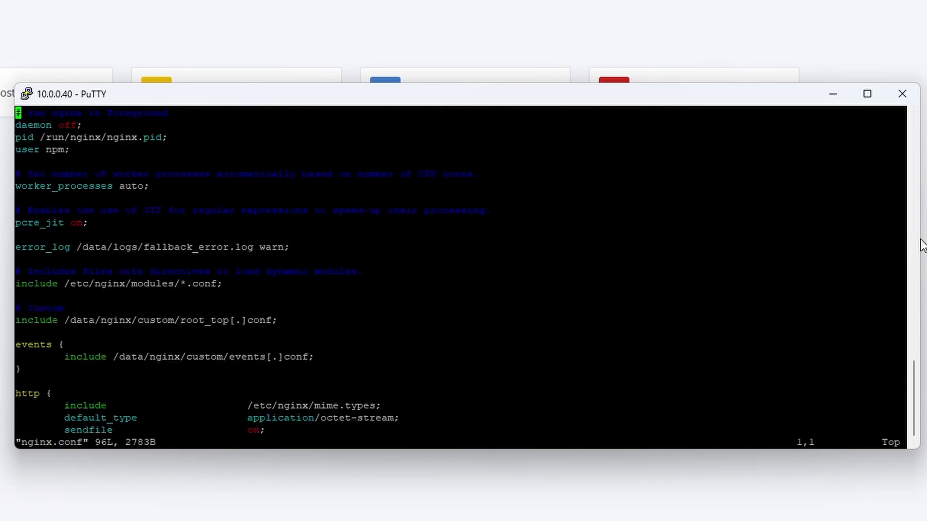
key("Down")
key("Down")
key("Down")
key("Down")
key("Down")
key("Down")
key("Down")
key("Down")
key("Down")
key("Down")
key("Down")
key("Down")
key("Down")
key("Down")
key("Down")
key("Down")
key("Down")
key("Down")
key("Down")
key("Down")
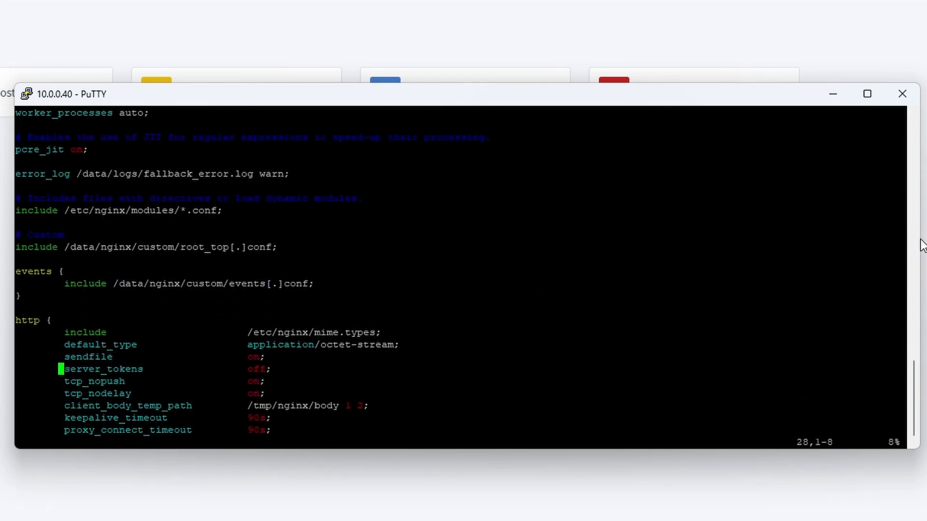
key("Down")
key("Down")
key("Down")
key("Up")
key("Up")
key("Up")
key("Up")
key("Up")
key("Up")
key("Up")
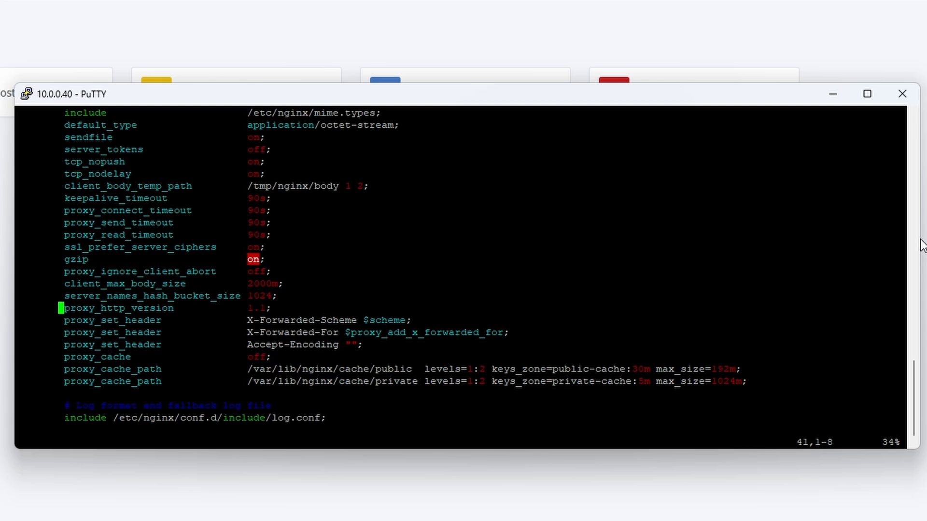
key("Down")
key("Down")
key("Right")
key("Right")
key("Right")
key("Right")
key("Right")
key("Right")
key("Right")
key("Right")
key("Right")
key("Right")
key("Right")
key("Right")
key("Right")
key("Right")
key("Right")
key("Right")
key("Right")
key("Right")
key("Right")
key("Right")
key("Right")
key("Right")
key("Right")
key("Right")
key("Right")
key("Right")
key("Right")
key("Right")
key("i")
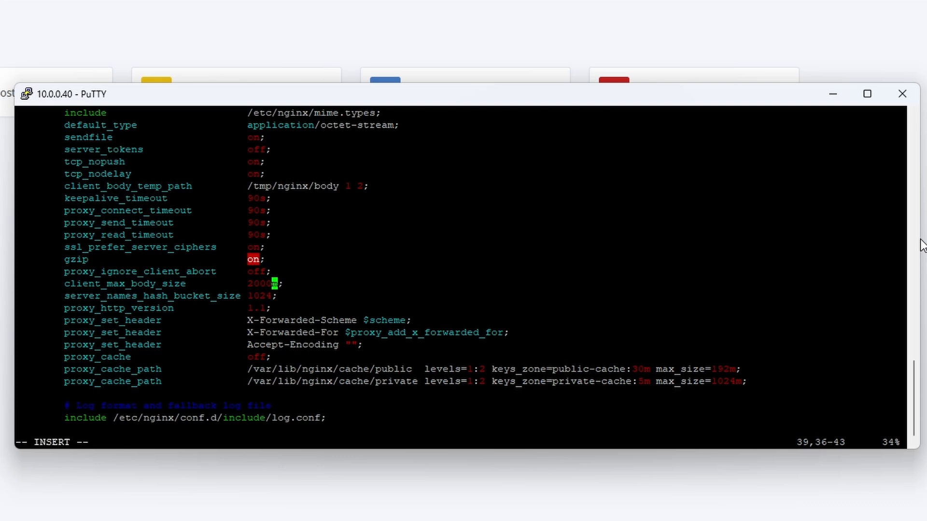
key("Right")
key("Left")
key("Right")
key("BackSpace")
key("BackSpace")
key("BackSpace")
key("BackSpace")
key("BackSpace")
type("0")
key("Right")
Add 'proxy_request_buffering off;' on a new line below it and save the file with :wq
key("Return")
type("proxy")
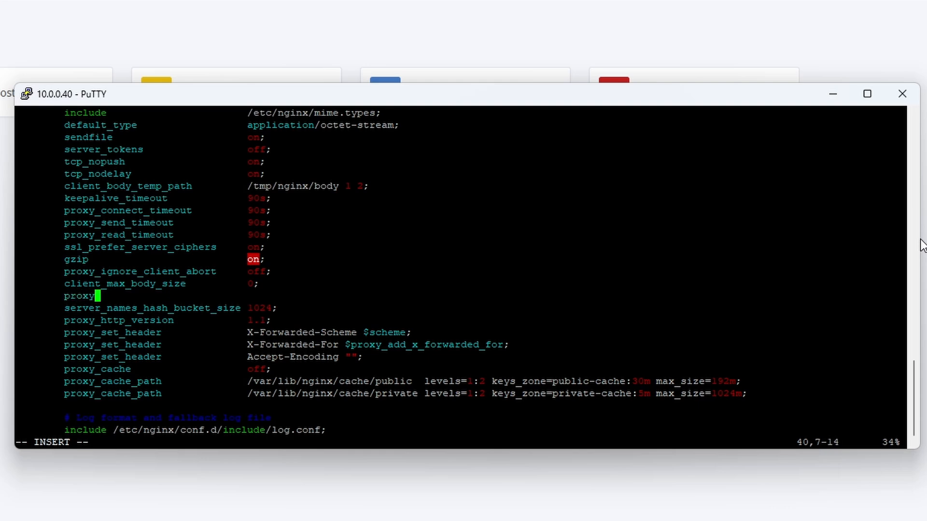
type("_request")
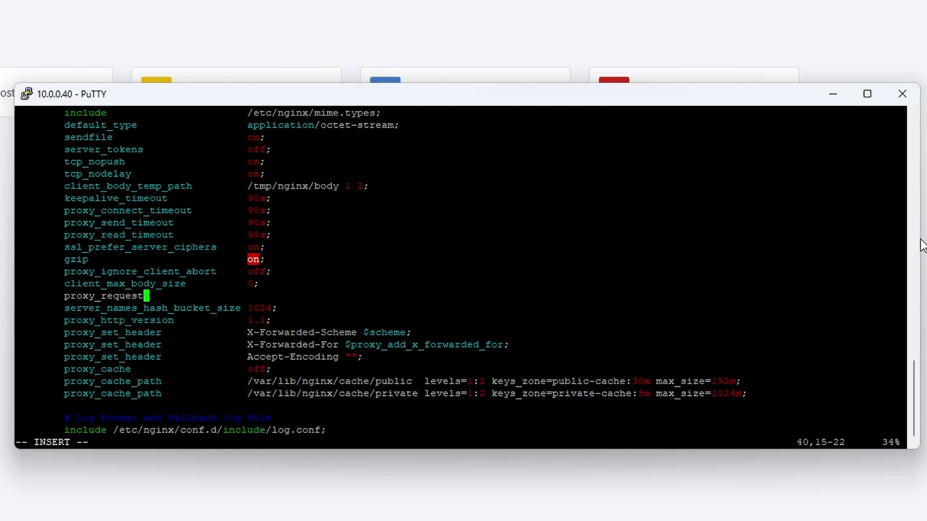
type("_buffering")
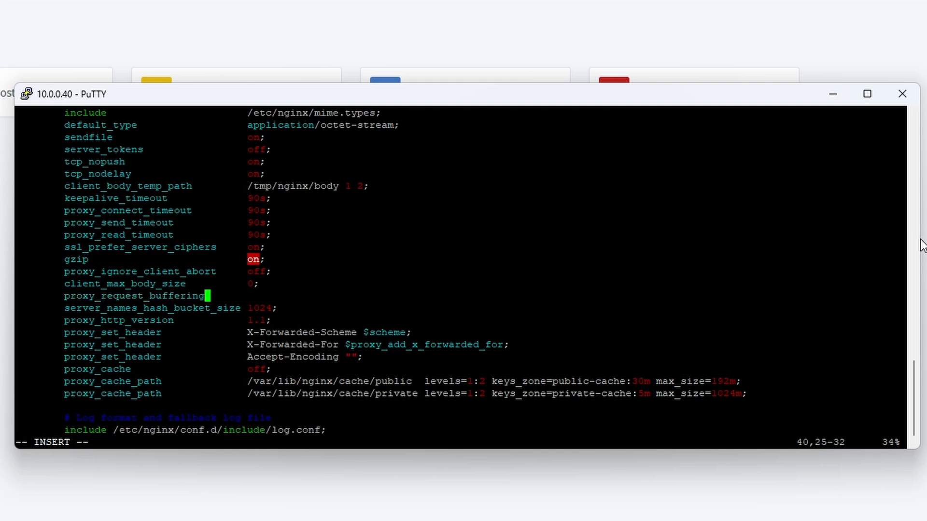
type("       off;")
key("Escape")
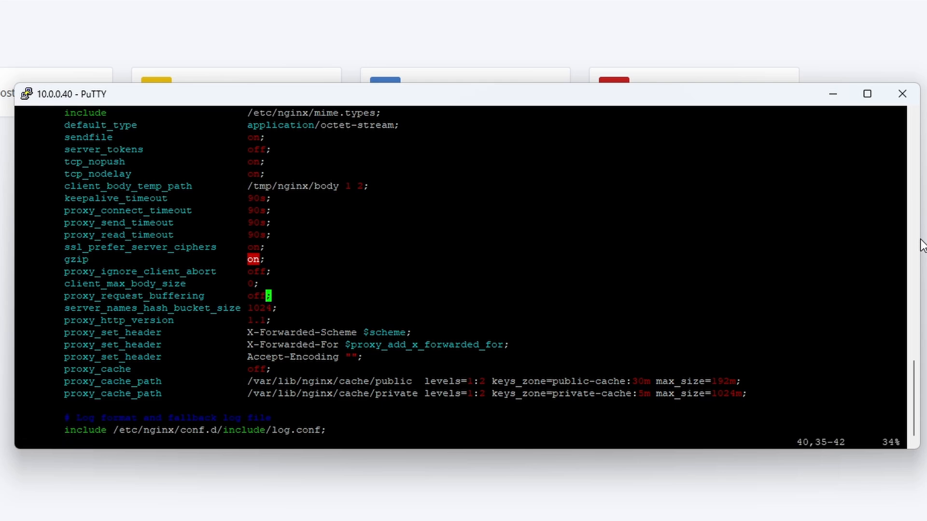
type(":wq")
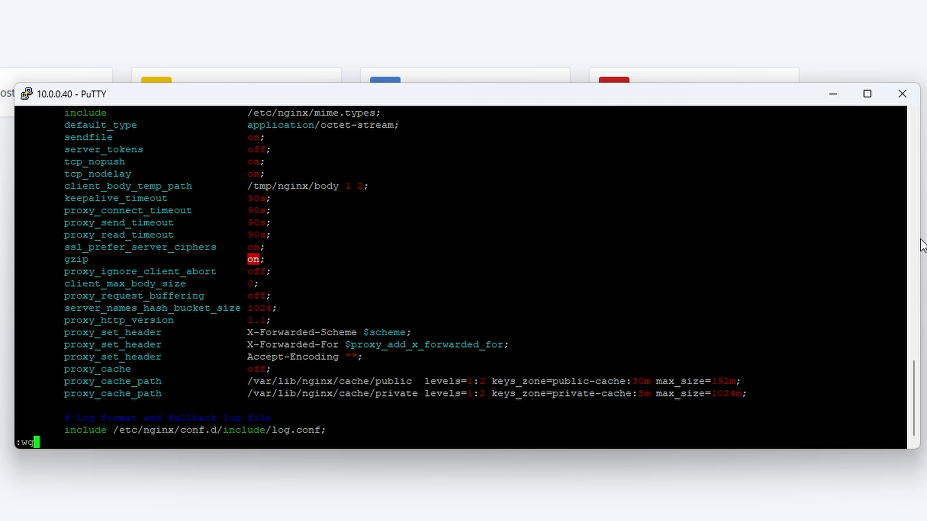
key("Return")
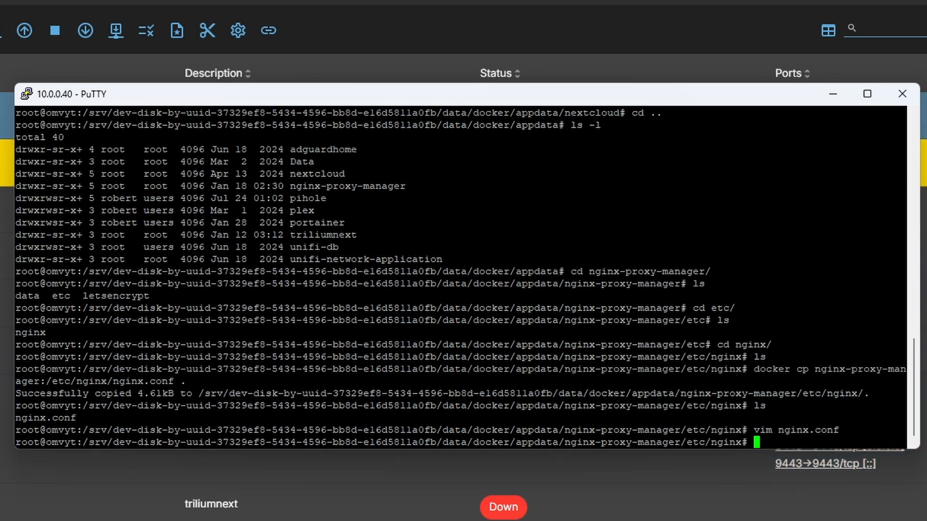
Uncomment the etc/nginx volume mapping on line 29 of the nginx-proxy-manager compose file and save
key("alt+Tab")
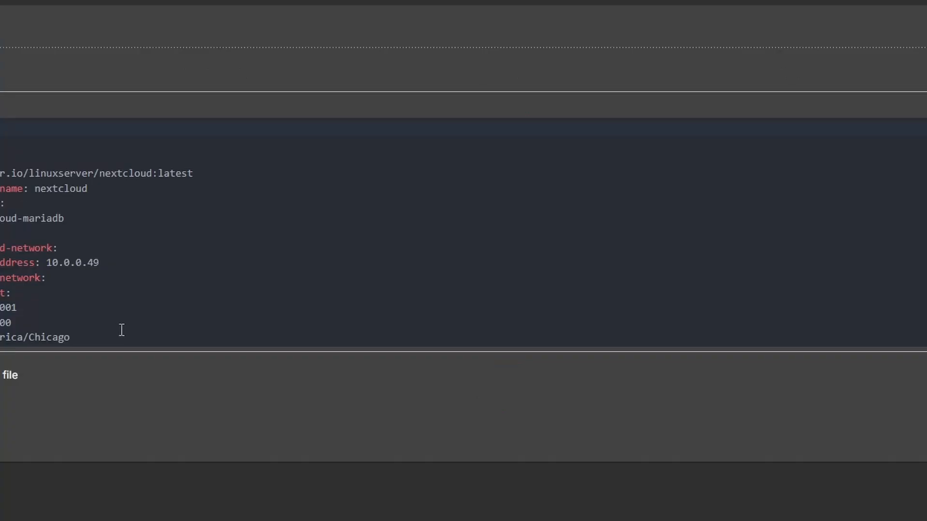
scroll(300, 175, "down", 3)
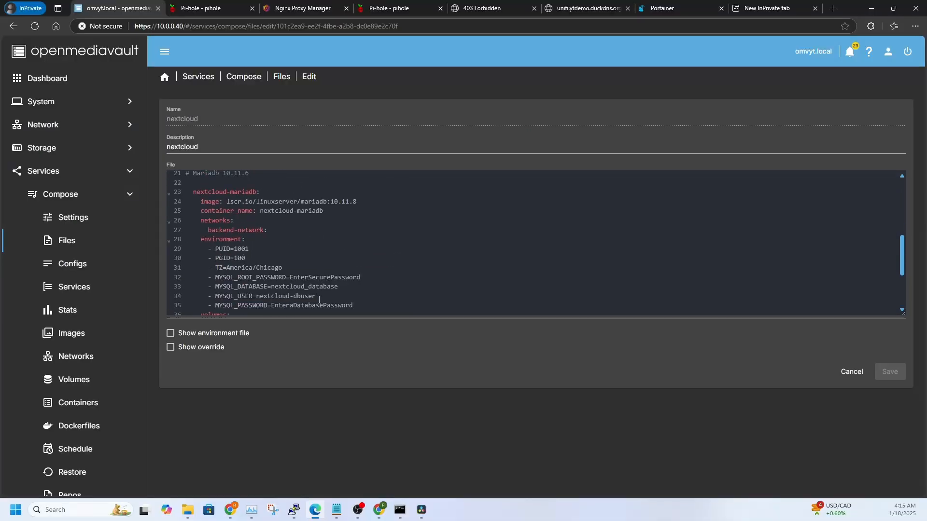
left_click(282, 76)
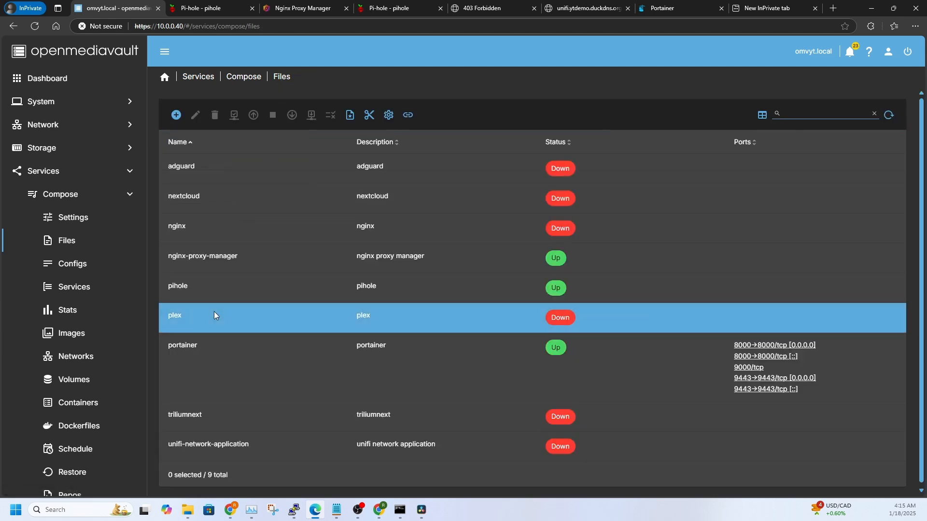
left_click(215, 260)
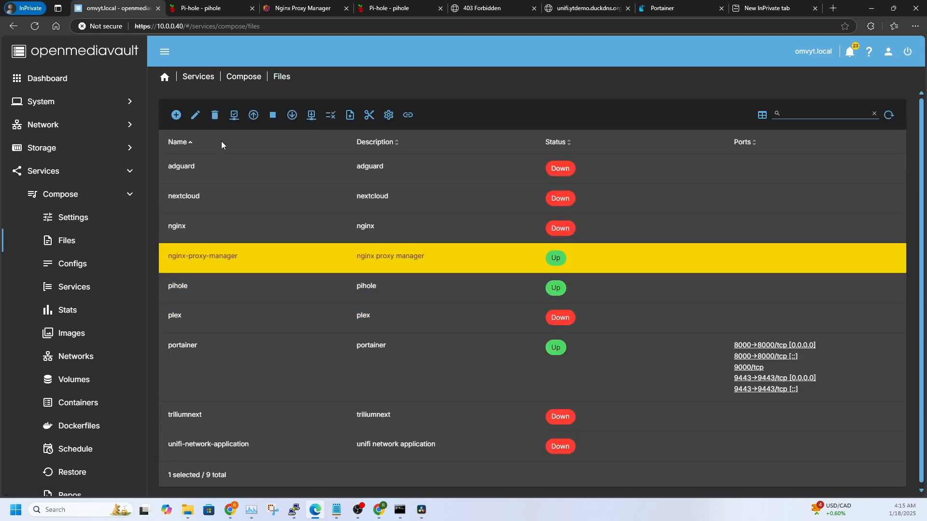
left_click(195, 114)
scroll(298, 268, "down", 5)
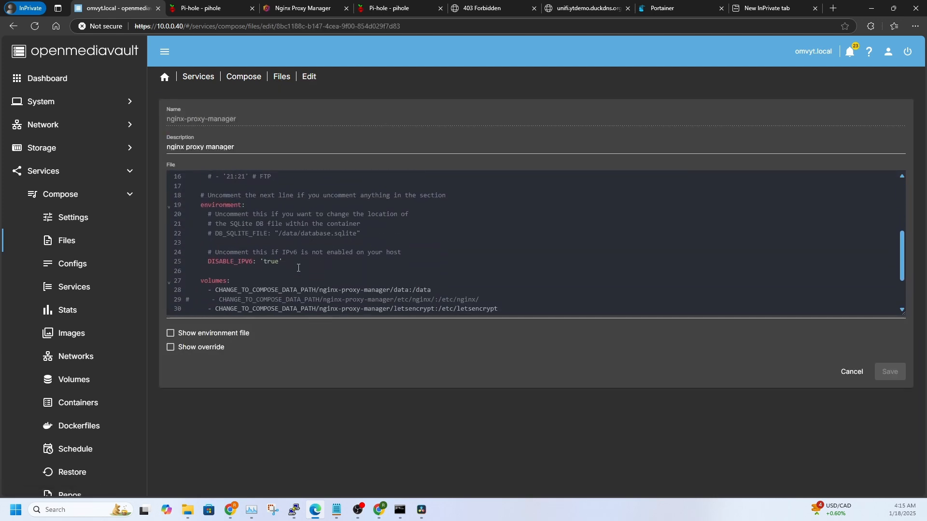
left_click(190, 235)
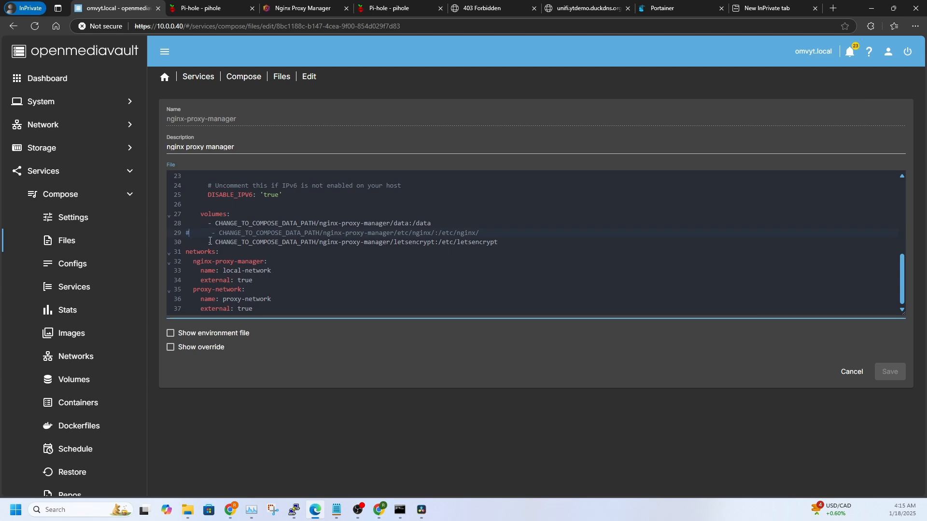
key("BackSpace")
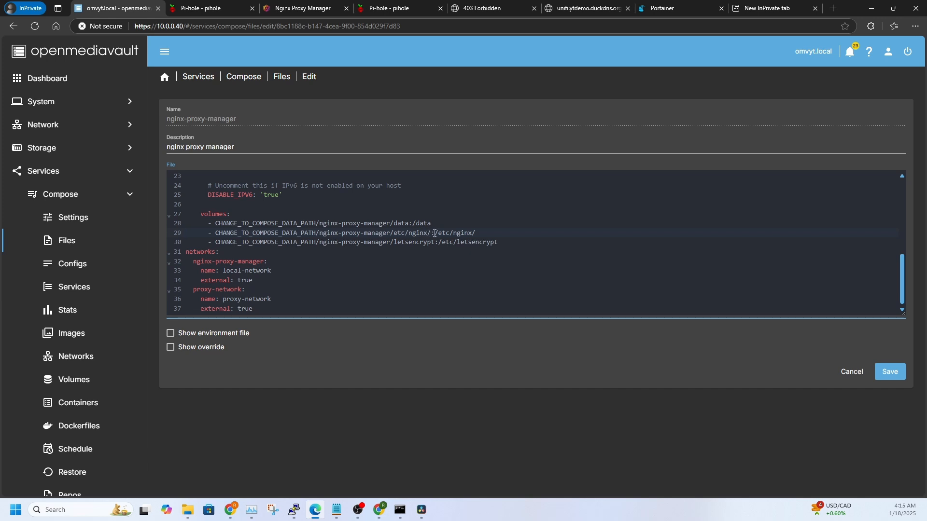
left_click(891, 373)
Take the nginx-proxy-manager stack down and bring it back up
left_click(225, 247)
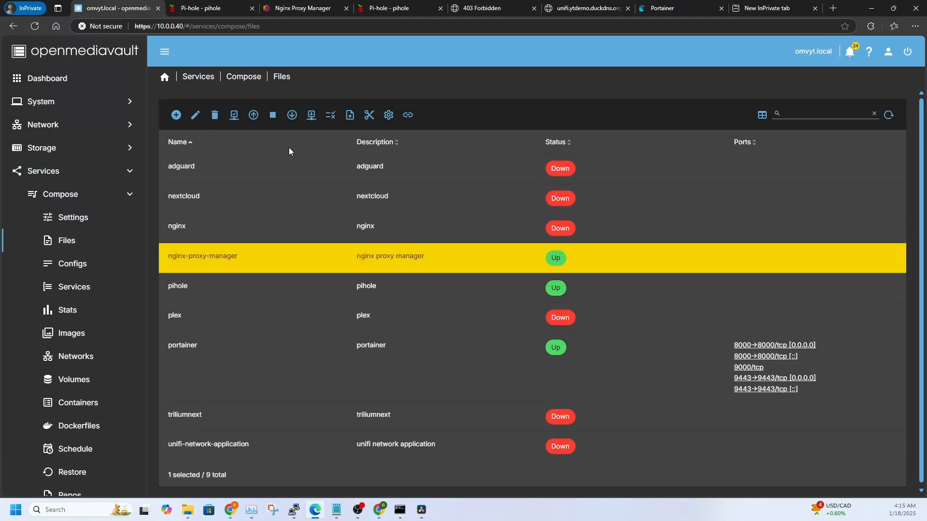
left_click(292, 115)
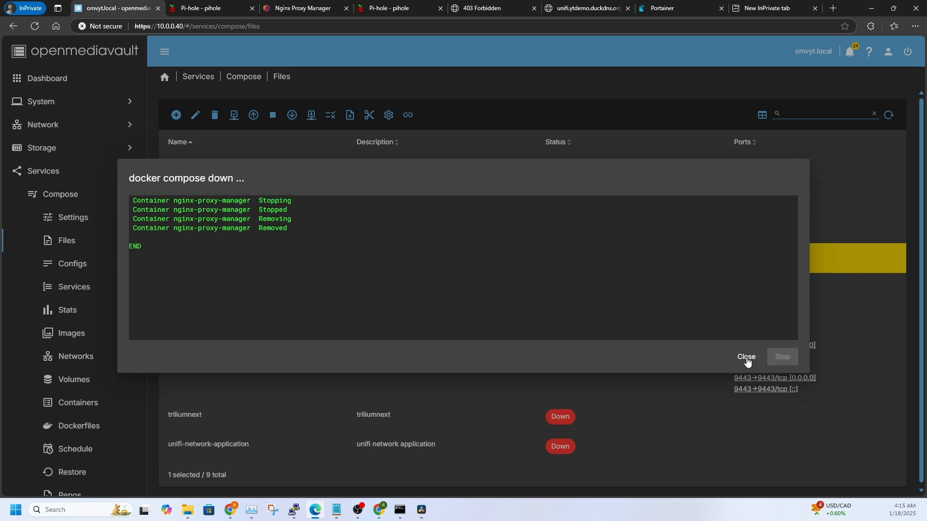
left_click(746, 357)
left_click(253, 116)
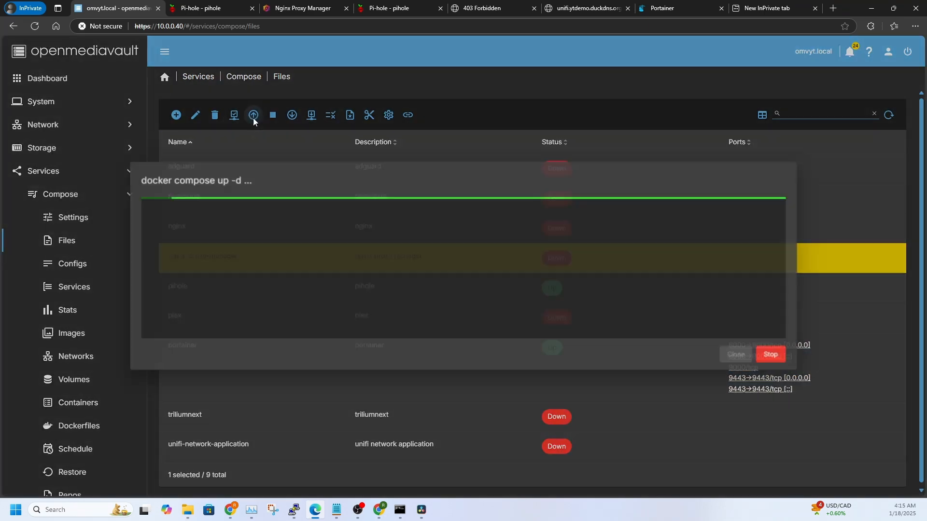
left_click(745, 356)
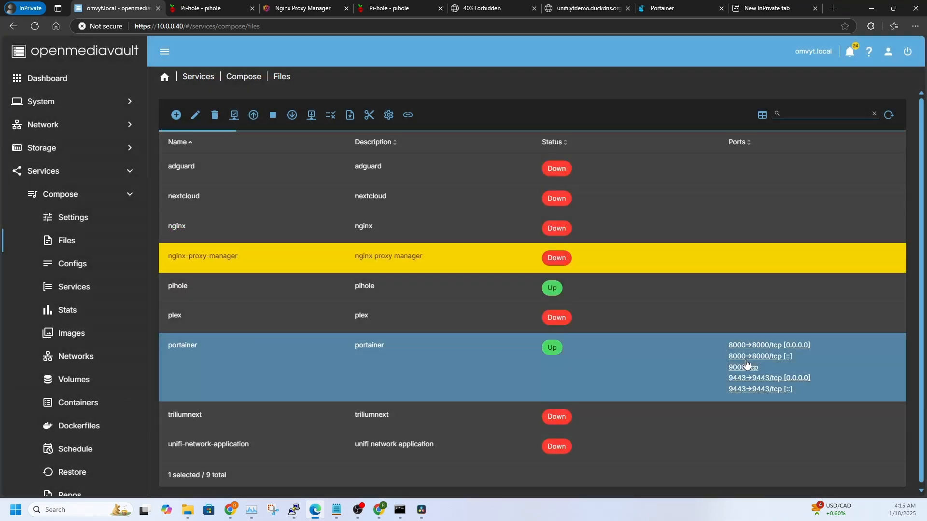
left_click(384, 292)
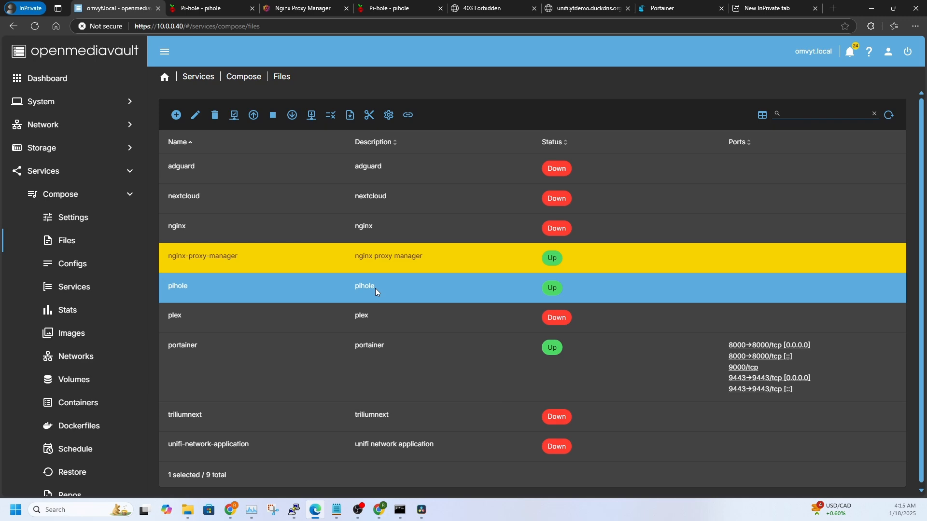
left_click(363, 443)
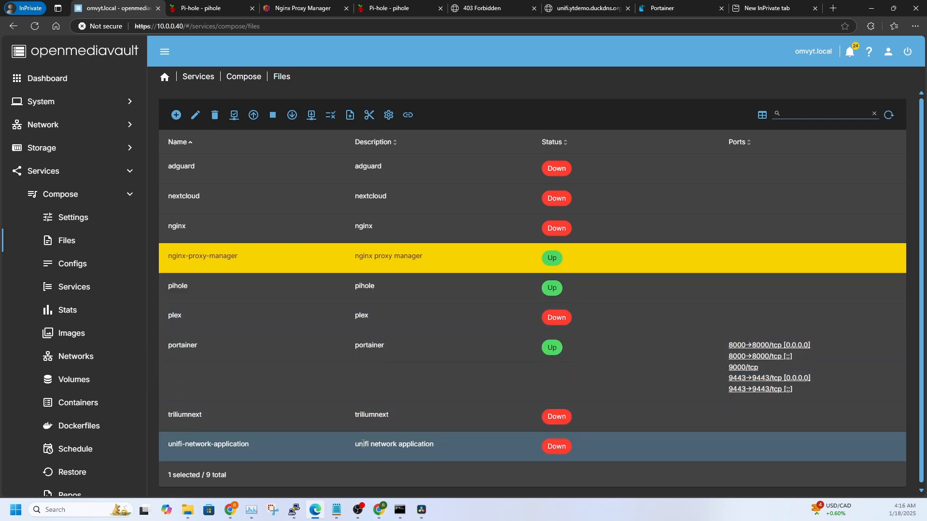
Reopen nginx.conf in vim and check lines 39-40 for client_max_body_size 0 and proxy_request_buffering off
left_click(294, 514)
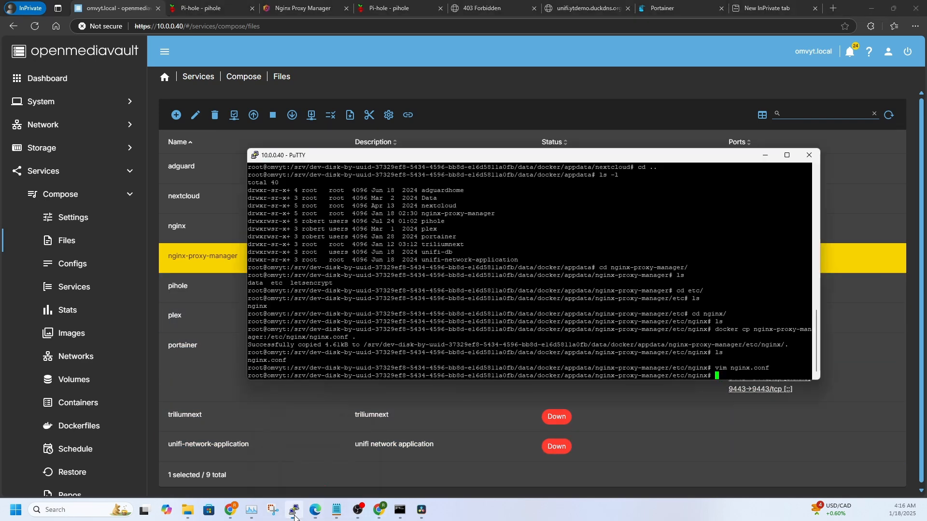
key("Up")
key("Return")
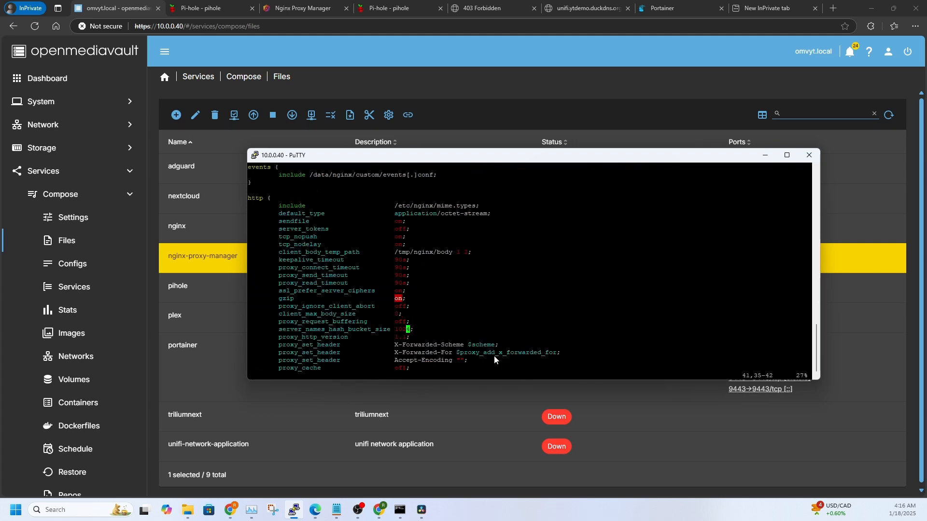
key("Up")
key("Up")
key("Down")
key("Up")
key("Down")
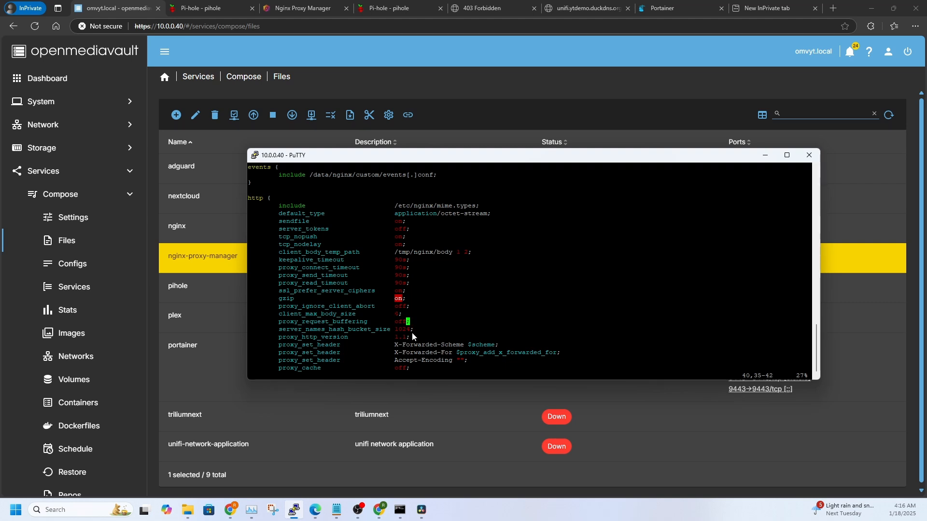